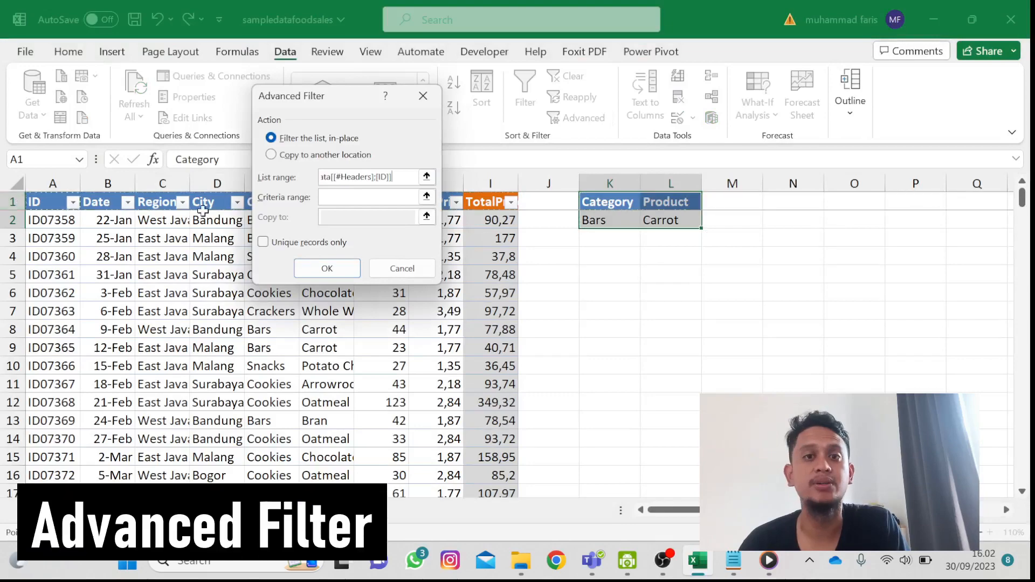
Step: Filter the whole sales table in place with Advanced Filter, using K1:L2 as the criteria range, and clear that filter
{"action": "key", "text": "ctrl+shift+Right"}
{"action": "key", "text": "ctrl+shift+Down"}
{"action": "left_click", "coordinate": [396, 200]}
{"action": "left_click", "coordinate": [604, 206]}
{"action": "left_click_drag", "start_coordinate": [604, 205], "coordinate": [672, 221]}
{"action": "left_click", "coordinate": [327, 268]}
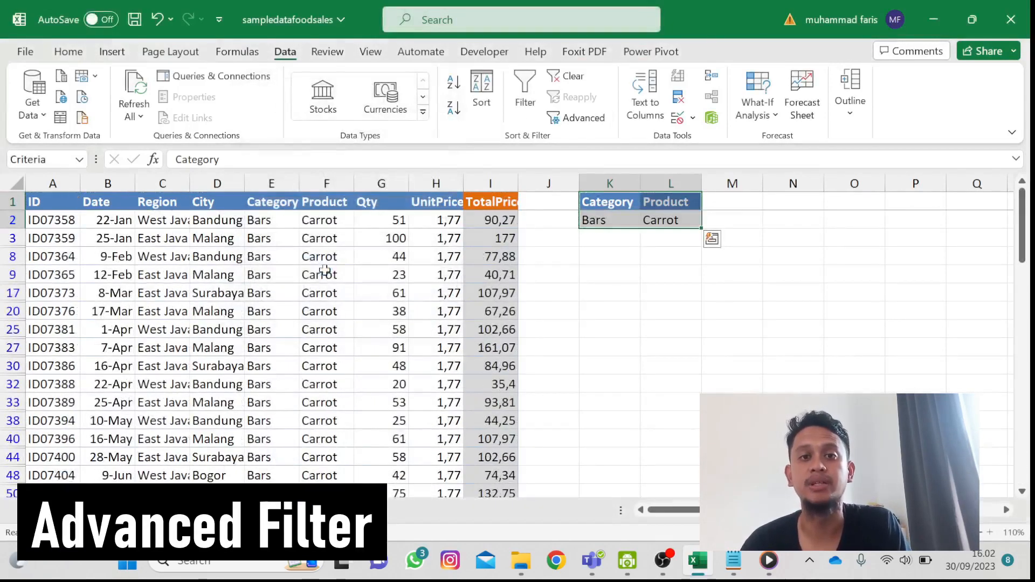
{"action": "left_click", "coordinate": [271, 220]}
{"action": "left_click", "coordinate": [560, 78]}
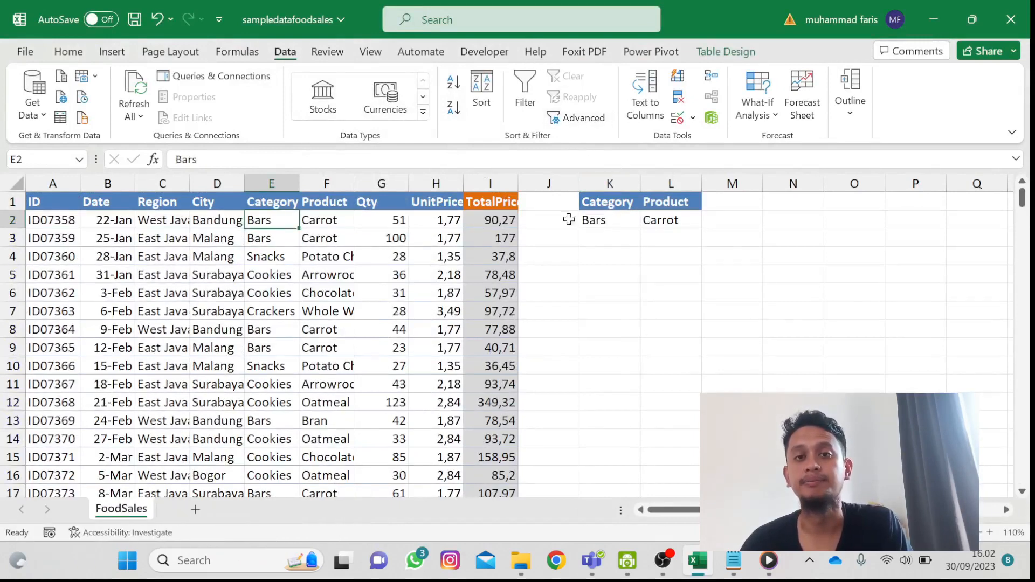
Step: Use Advanced Filter on Sales_Data[#All] with criteria $K$1:$L$2 to copy the matching records to another location starting at N1
{"action": "left_click", "coordinate": [605, 202]}
{"action": "left_click", "coordinate": [575, 119]}
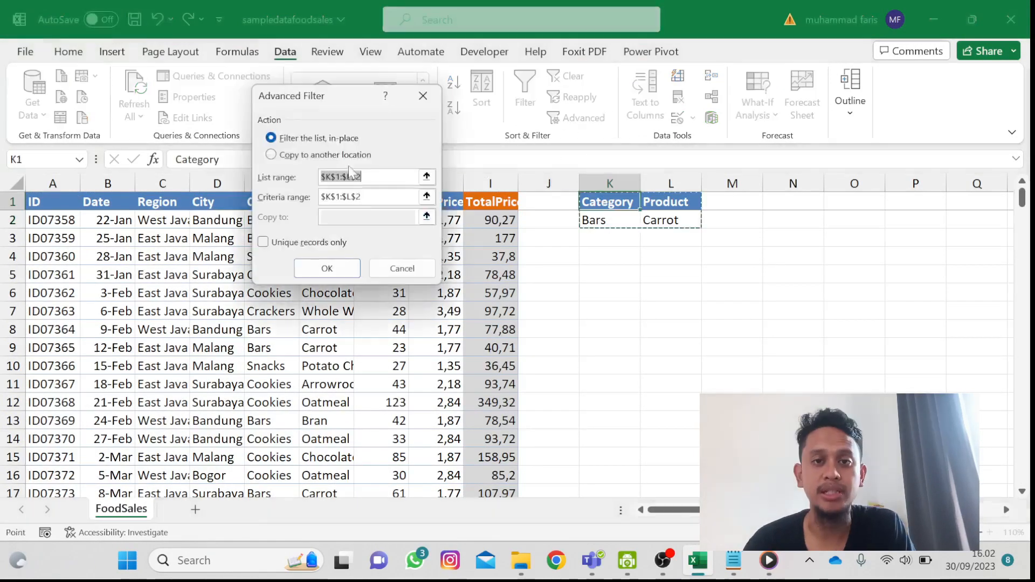
{"action": "left_click", "coordinate": [67, 205]}
{"action": "key", "text": "ctrl+shift+Right"}
{"action": "key", "text": "ctrl+shift+Down"}
{"action": "left_click", "coordinate": [271, 155]}
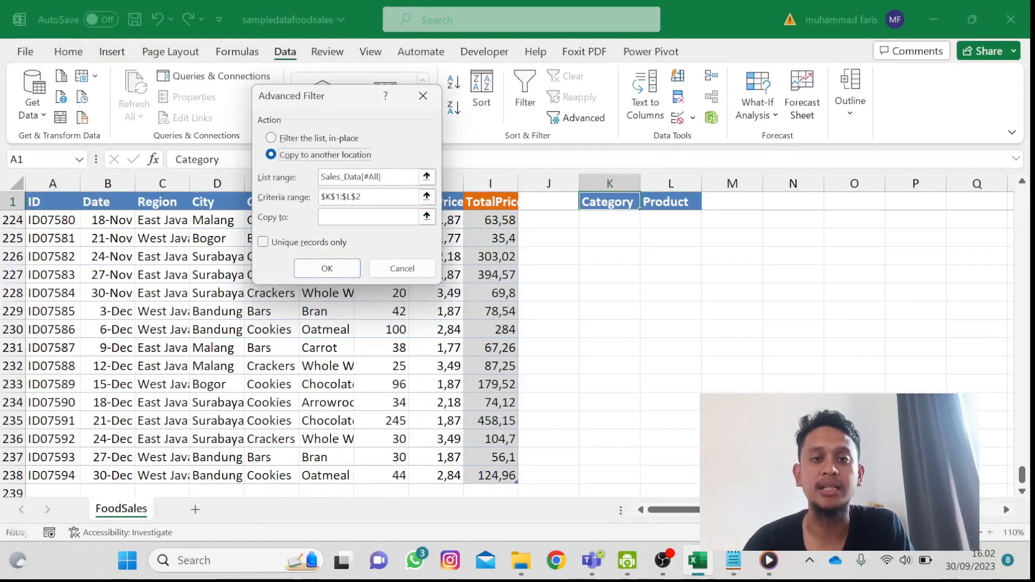
{"action": "left_click", "coordinate": [787, 200]}
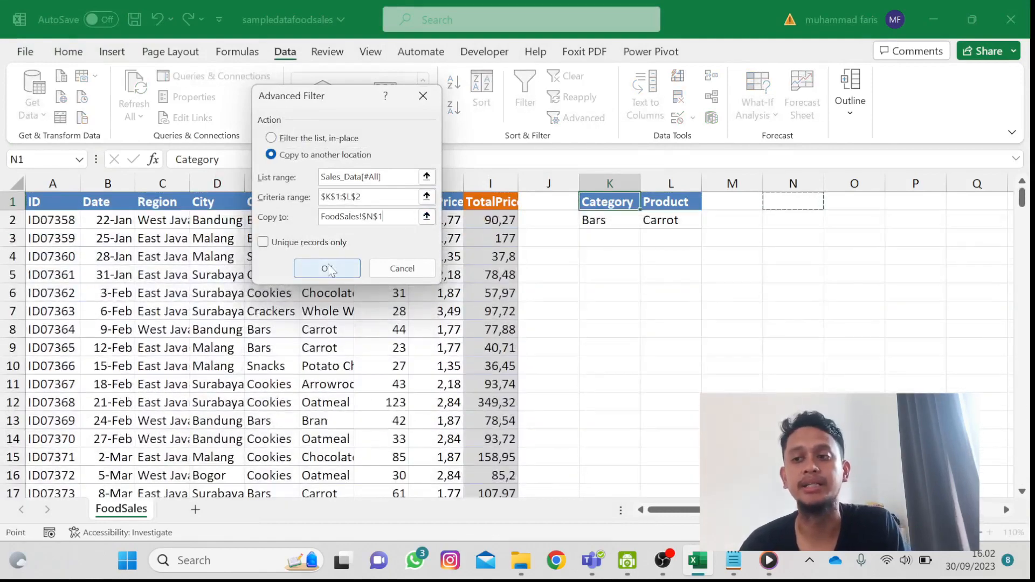
{"action": "left_click", "coordinate": [327, 268]}
{"action": "scroll", "coordinate": [611, 285], "scroll_direction": "right", "scroll_amount": 5}
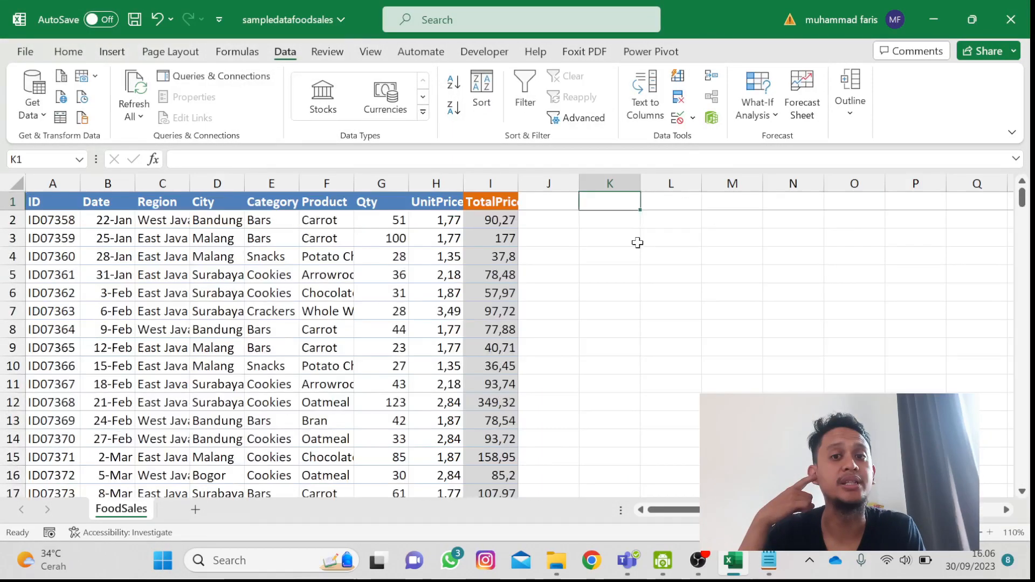
Step: Enter =FILTER(Sales_Data[#All];Sales_Data[[#All];[TotalPrice]]>100) in cell K2
{"action": "key", "text": "Down"}
{"action": "type", "text": "=filt"}
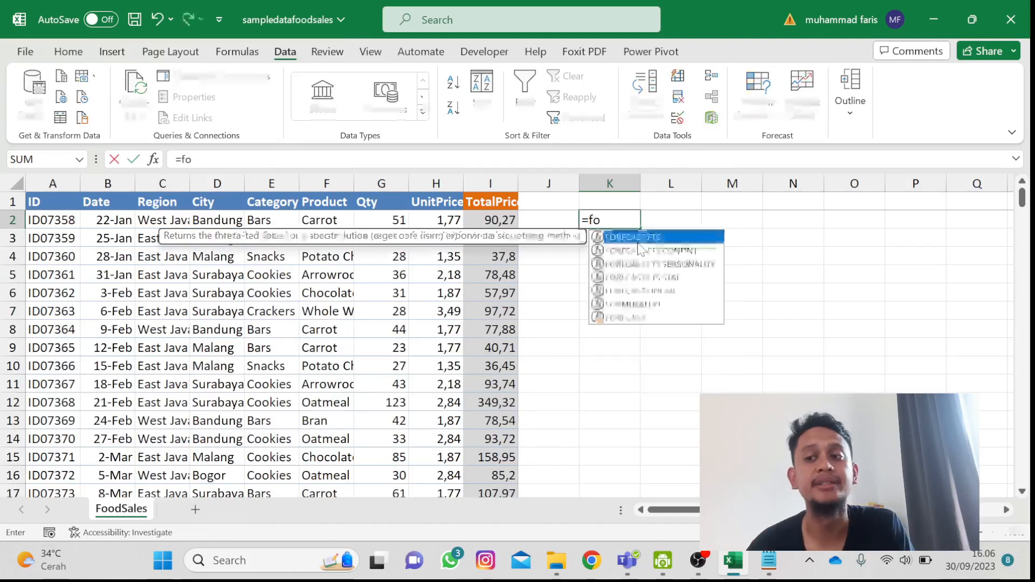
{"action": "type", "text": "er("}
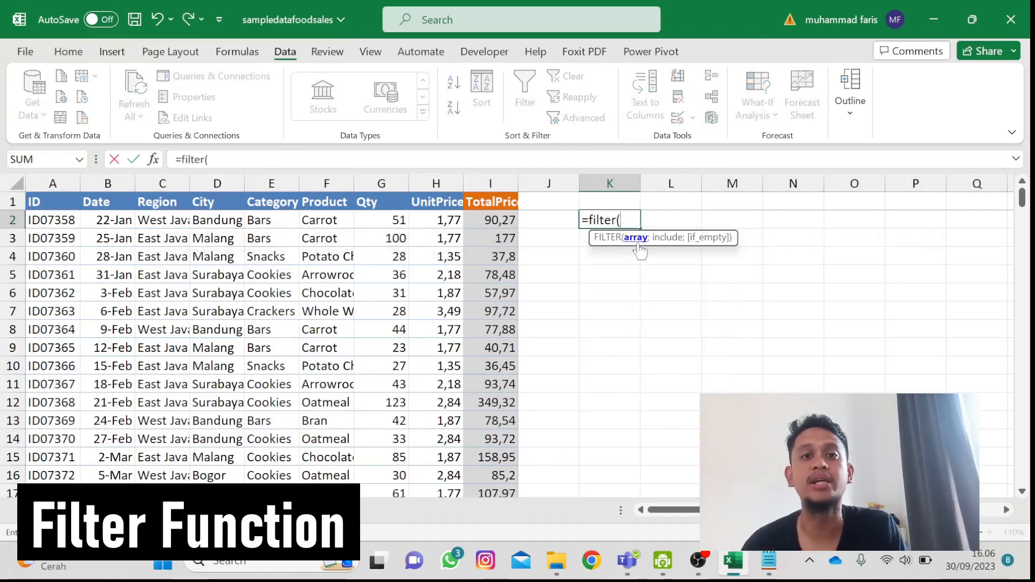
{"action": "left_click", "coordinate": [481, 202]}
{"action": "key", "text": "ctrl+shift+Left"}
{"action": "key", "text": "ctrl+shift+Down"}
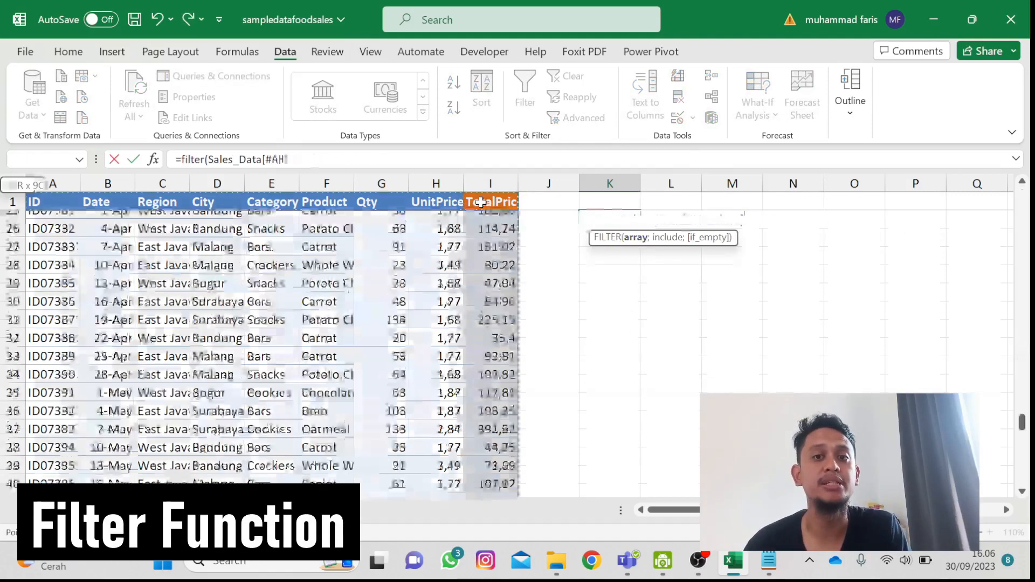
{"action": "type", "text": ";"}
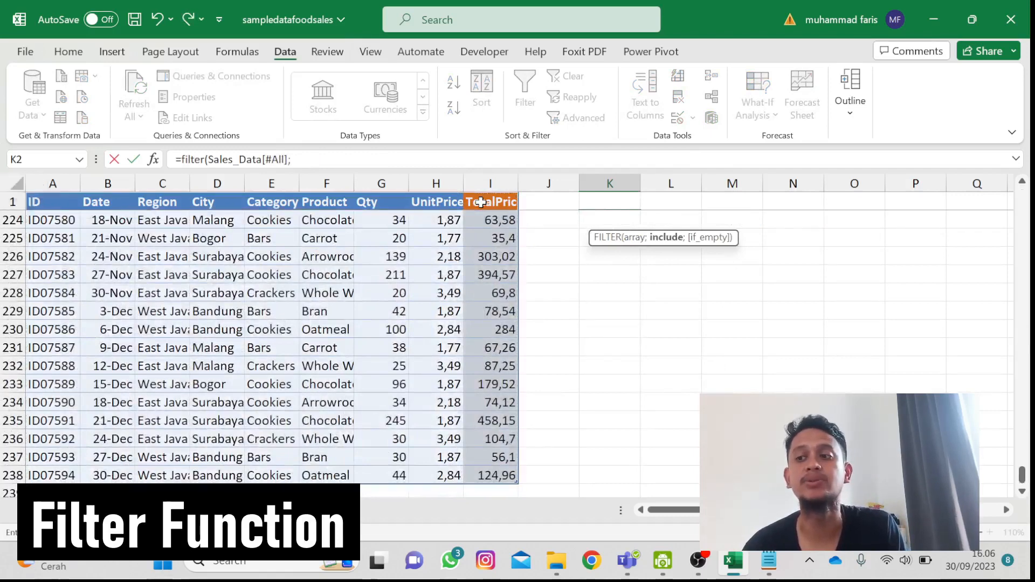
{"action": "left_click", "coordinate": [482, 202]}
{"action": "key", "text": "ctrl+shift+Down"}
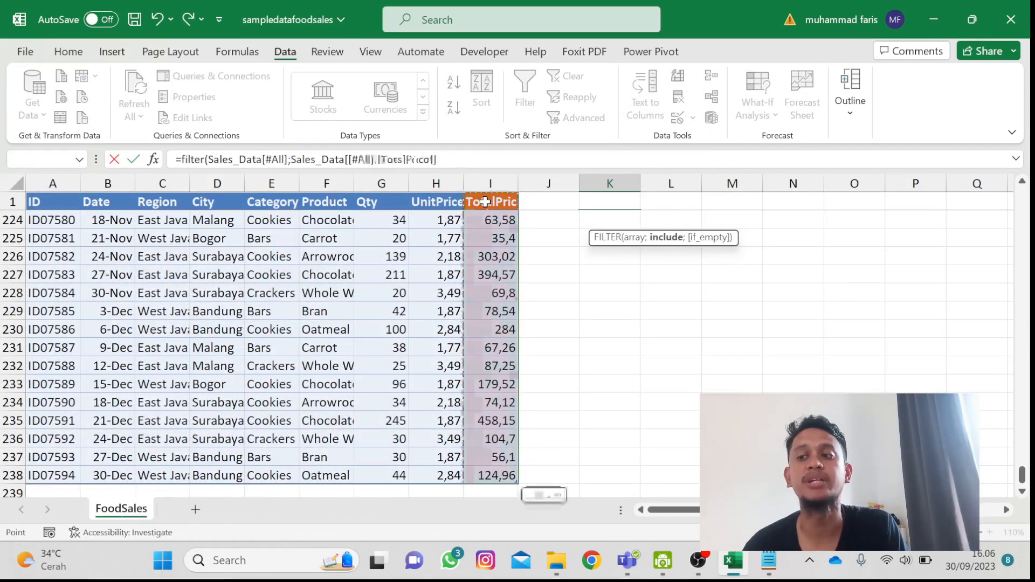
{"action": "type", "text": ">100"}
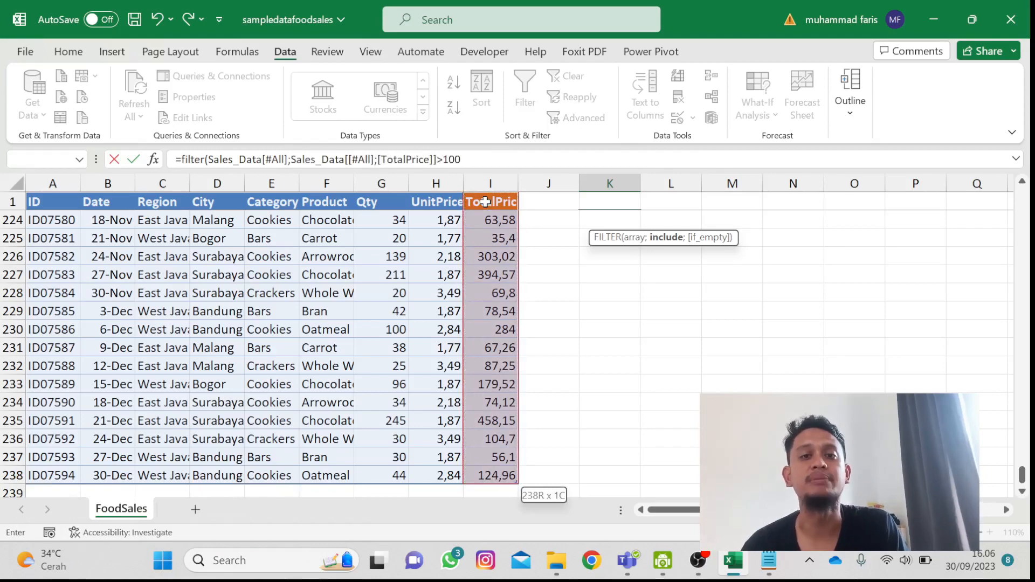
{"action": "key", "text": "Return"}
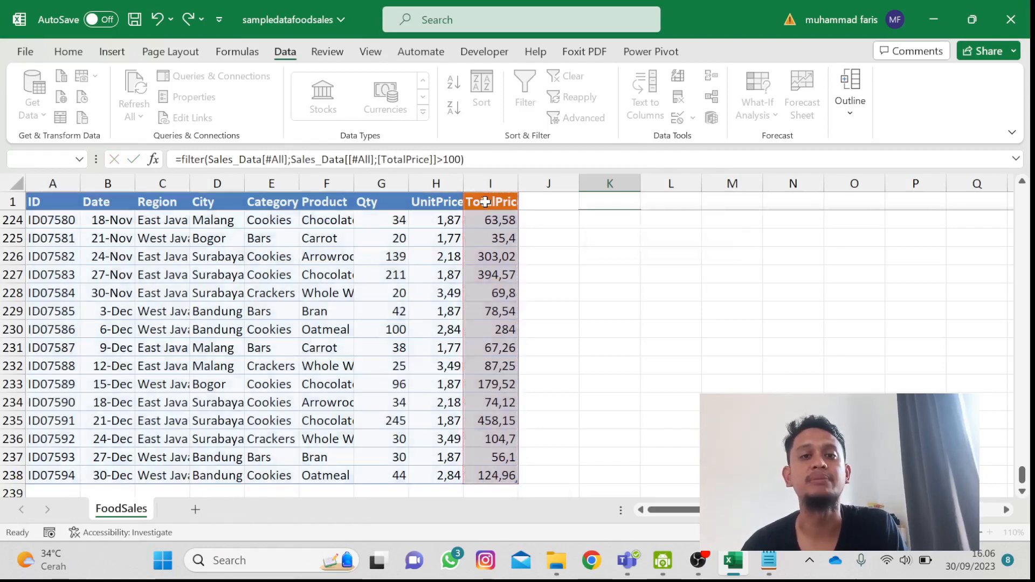
Step: Examine the records returned by the FILTER formula across the columns from ID onward
{"action": "key", "text": "Down"}
{"action": "key", "text": "Right"}
{"action": "key", "text": "Right"}
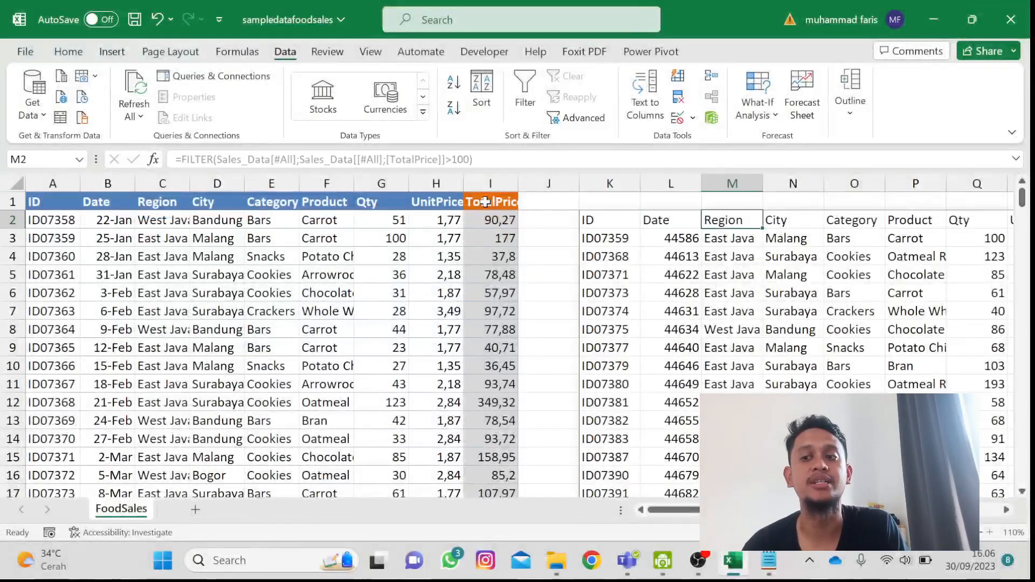
{"action": "key", "text": "Down"}
{"action": "key", "text": "Right"}
{"action": "key", "text": "Right"}
{"action": "key", "text": "Right"}
{"action": "key", "text": "Right"}
{"action": "key", "text": "Right"}
{"action": "key", "text": "Right"}
{"action": "key", "text": "Right"}
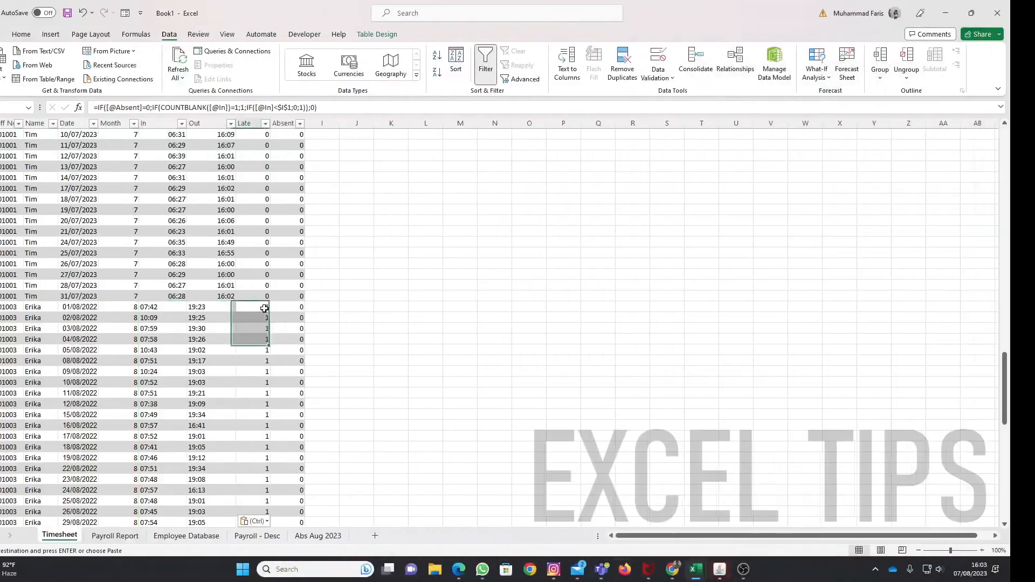
{"action": "left_click", "coordinate": [186, 536]}
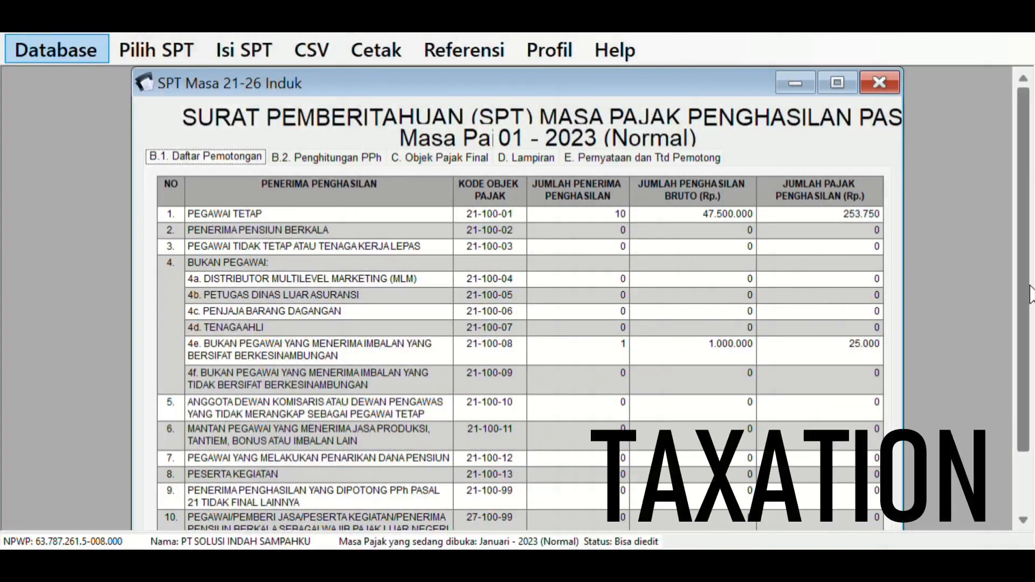
{"action": "scroll", "coordinate": [1022, 379], "scroll_direction": "down", "scroll_amount": 3}
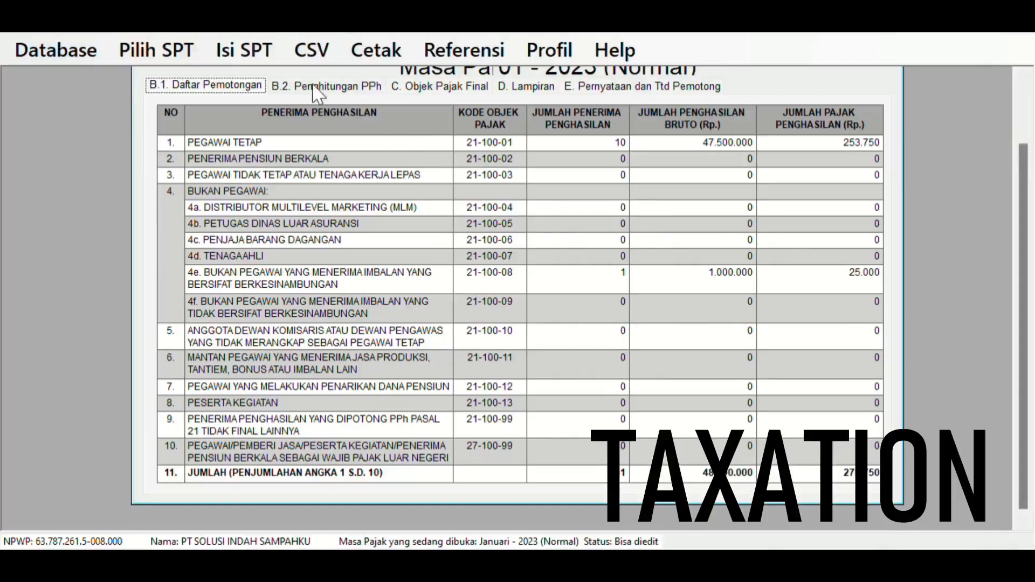
{"action": "left_click", "coordinate": [318, 91]}
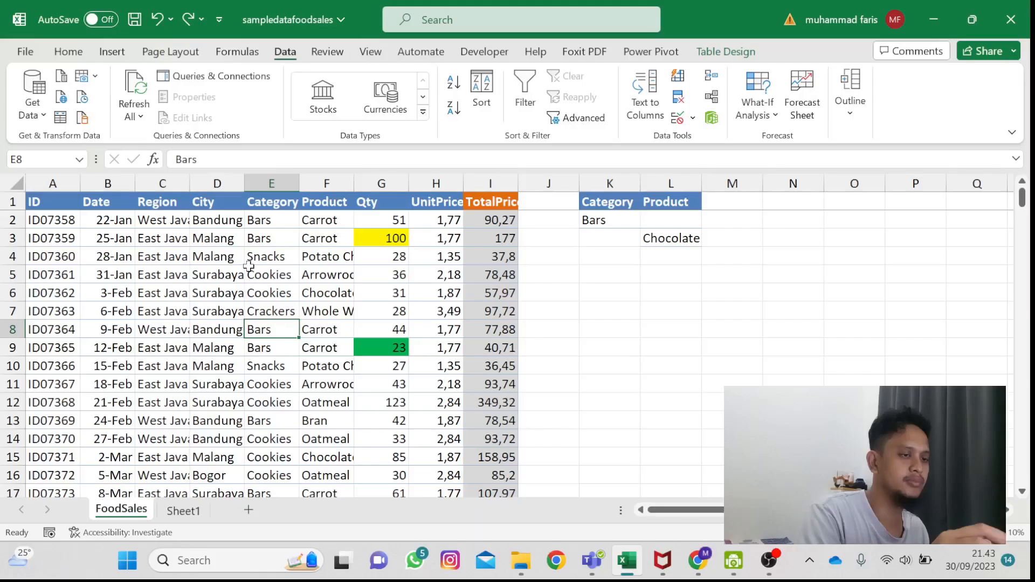
Step: Select the sales table's header row A1:I1 on the FoodSales sheet and turn on Filter for it
{"action": "left_click", "coordinate": [249, 269]}
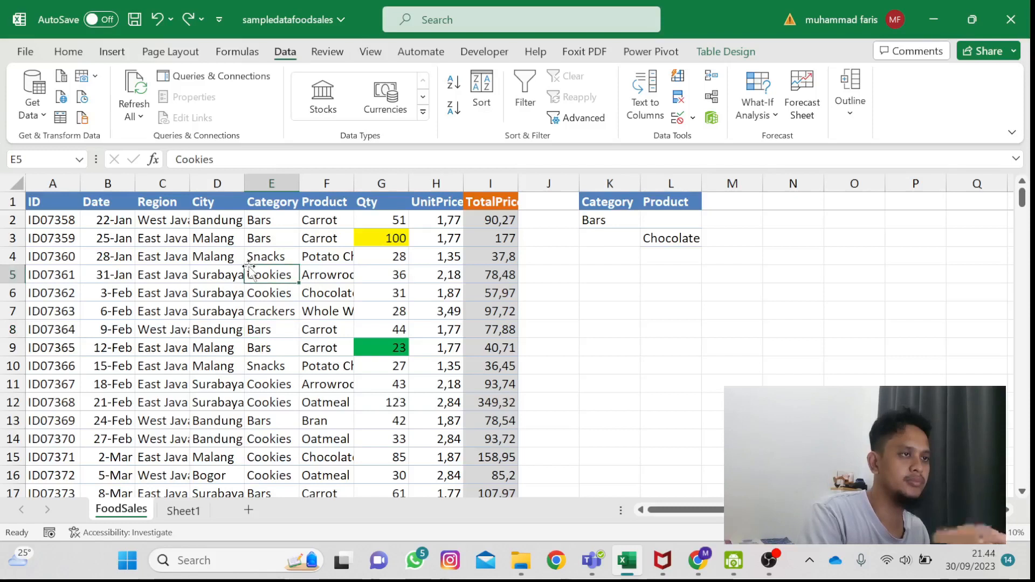
{"action": "left_click", "coordinate": [33, 202]}
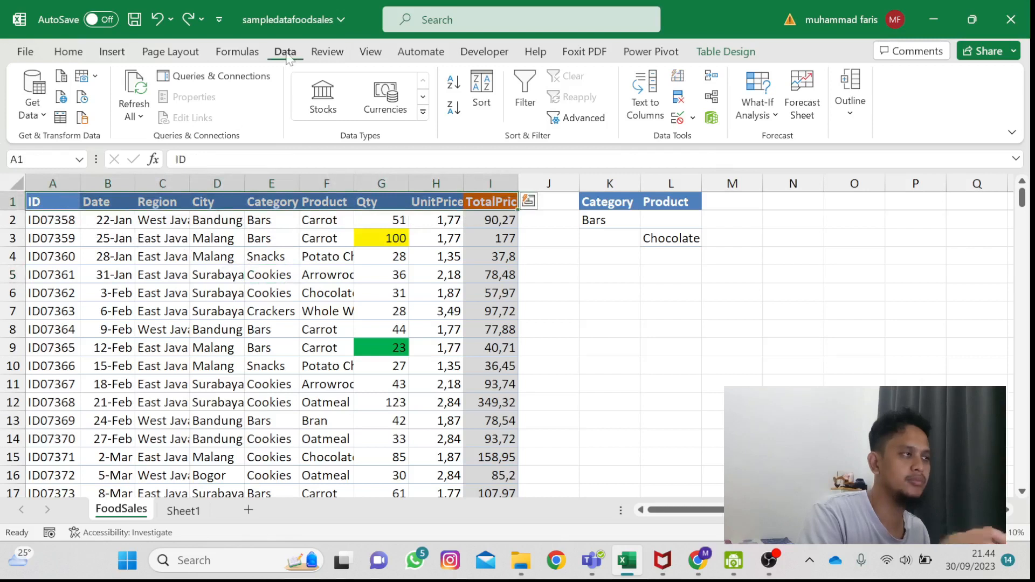
{"action": "left_click", "coordinate": [515, 86]}
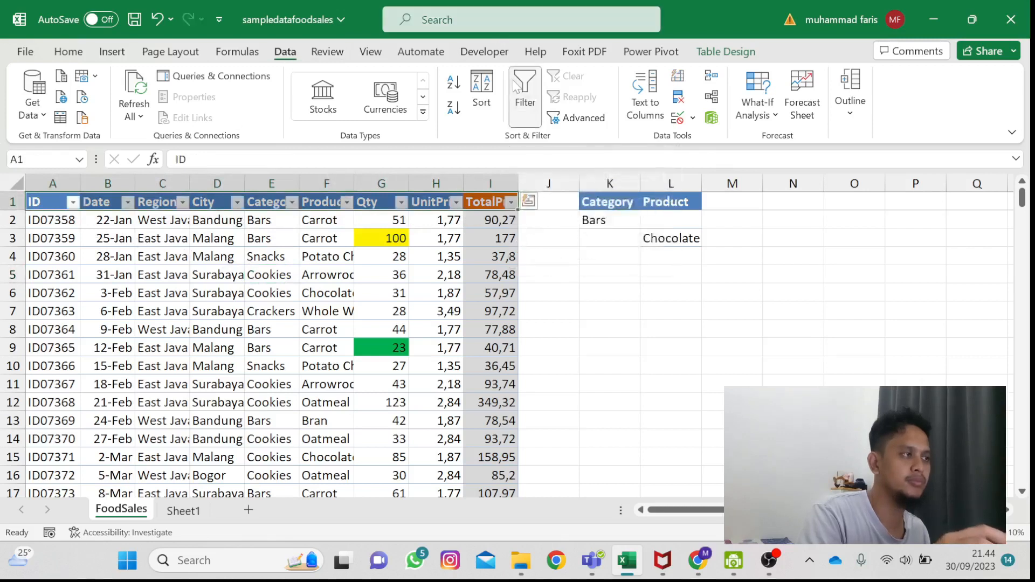
{"action": "left_click", "coordinate": [53, 292]}
{"action": "left_click", "coordinate": [60, 238]}
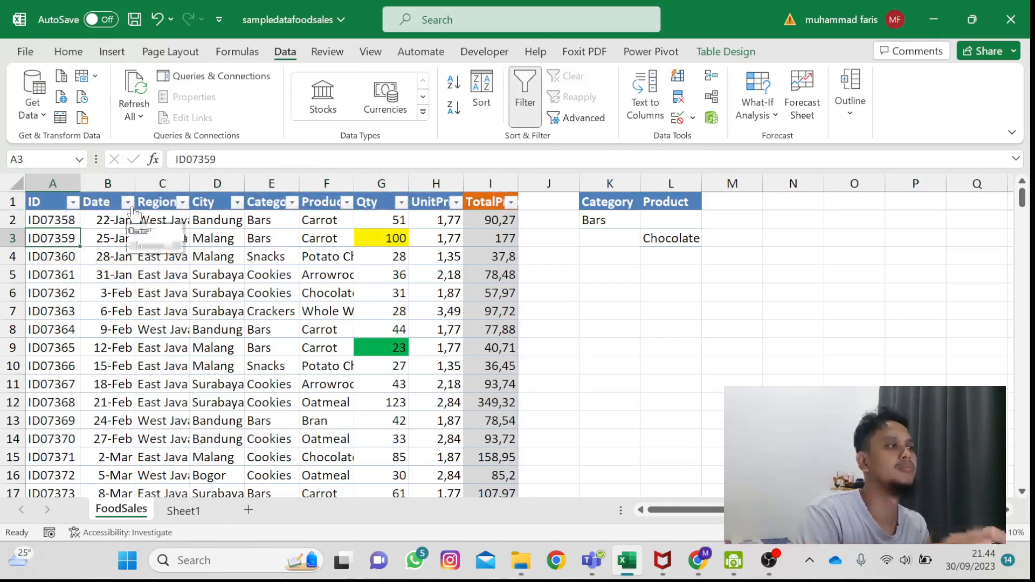
Step: Look at the filter options of the ID, Date and Region columns without applying any of them
{"action": "left_click", "coordinate": [74, 203]}
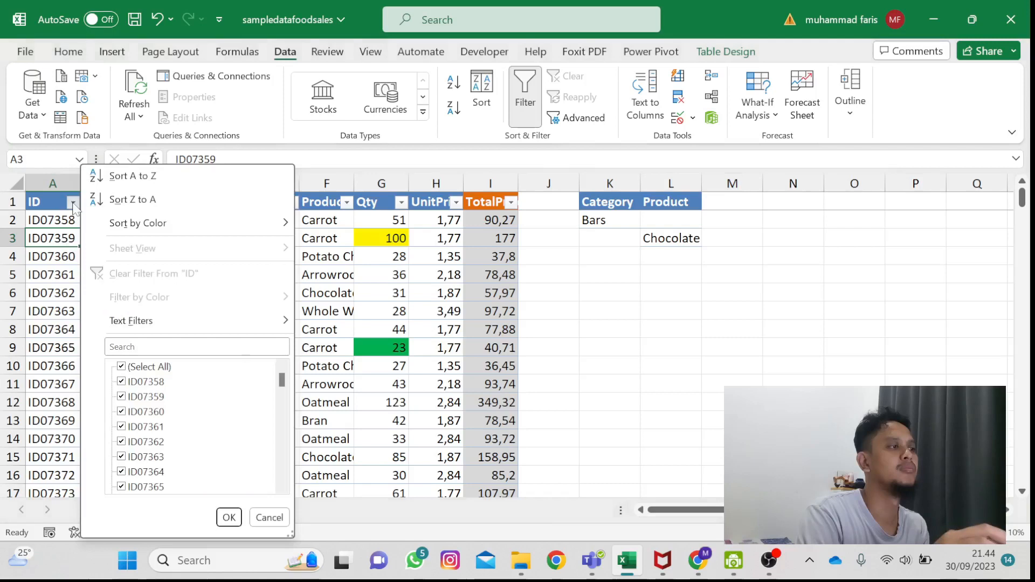
{"action": "left_click", "coordinate": [73, 203]}
{"action": "left_click", "coordinate": [74, 204]}
{"action": "left_click", "coordinate": [74, 203]}
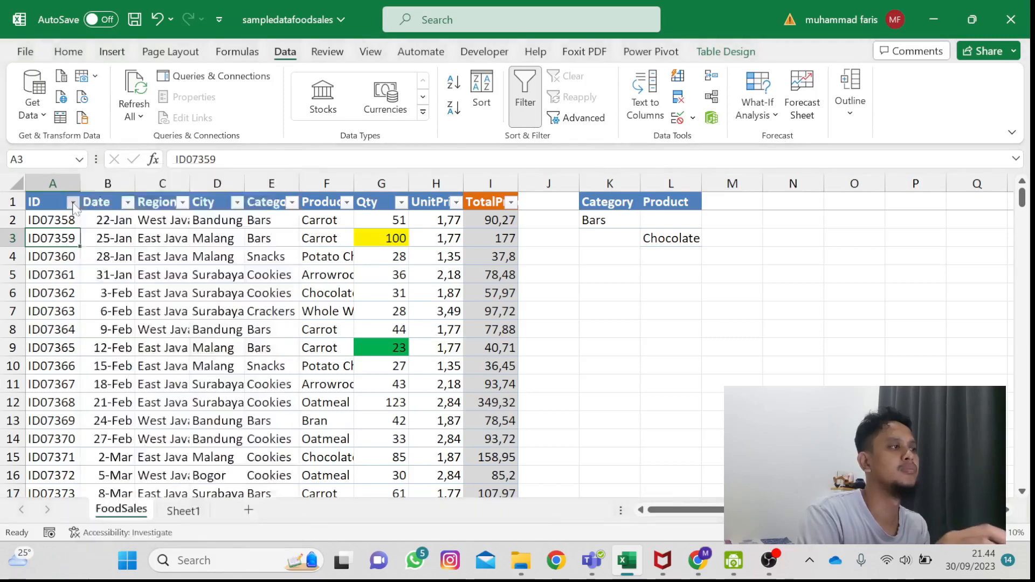
{"action": "left_click", "coordinate": [128, 204]}
{"action": "left_click", "coordinate": [127, 205]}
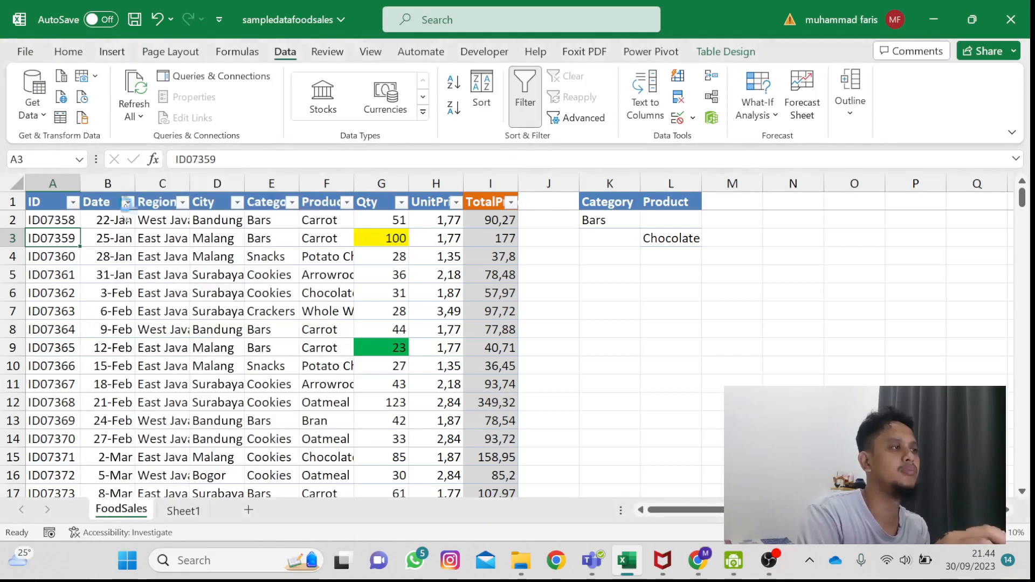
{"action": "left_click", "coordinate": [127, 205]}
{"action": "left_click", "coordinate": [127, 205]}
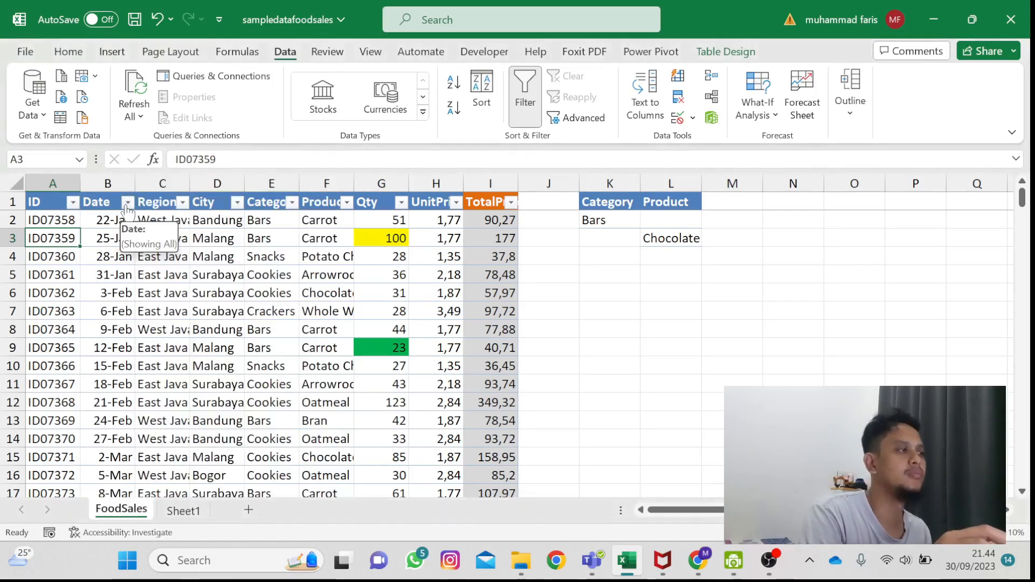
{"action": "left_click", "coordinate": [183, 203]}
{"action": "left_click", "coordinate": [186, 207]}
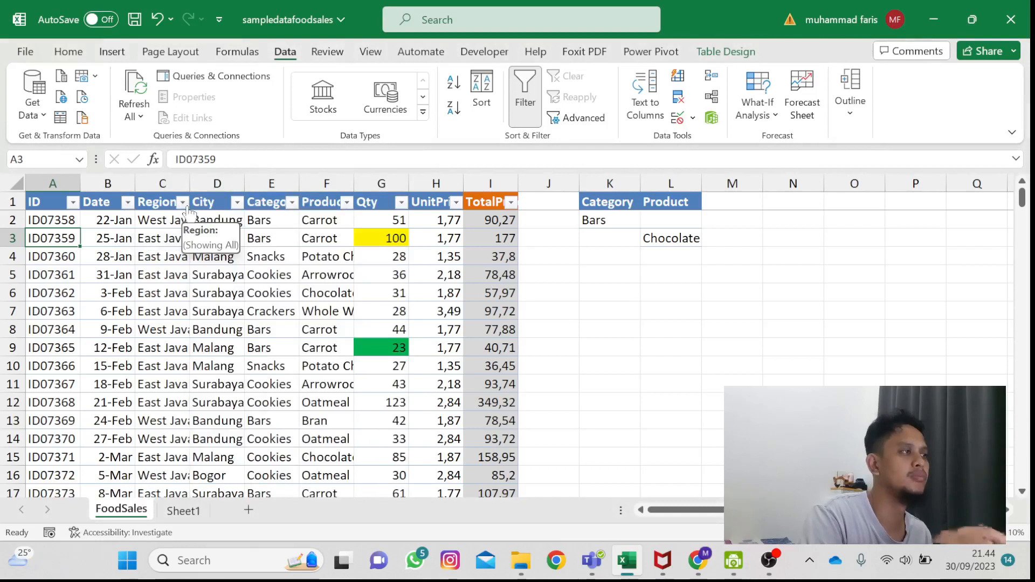
Step: Filter the City column to only Bandung and, after reviewing the matching rows, clear the filter
{"action": "left_click", "coordinate": [240, 203]}
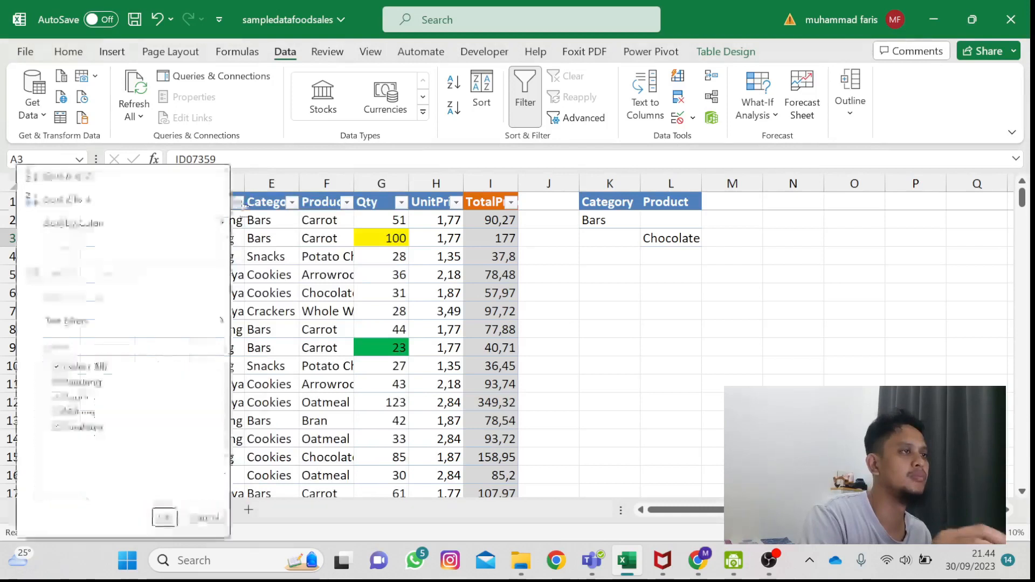
{"action": "left_click", "coordinate": [89, 369]}
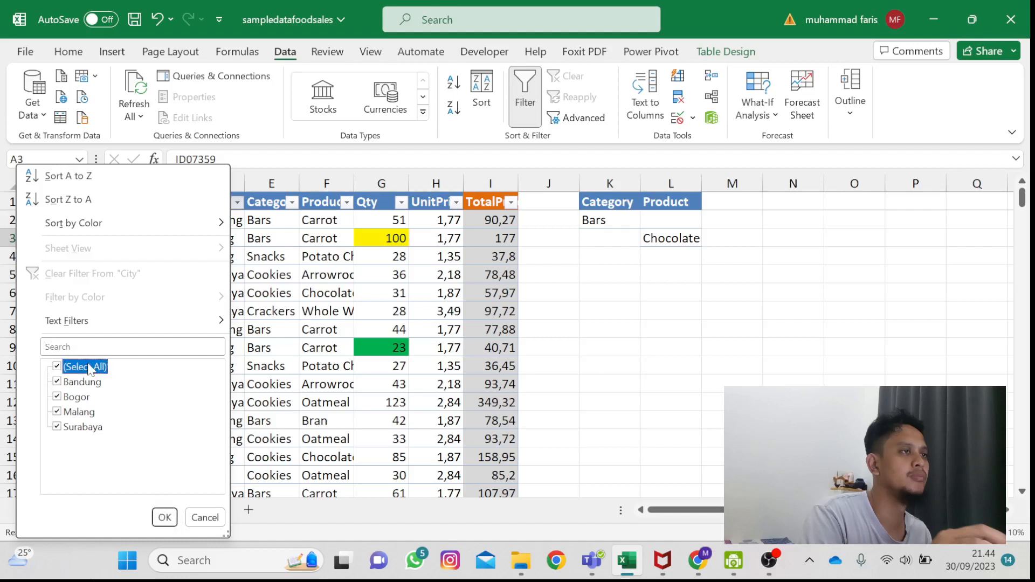
{"action": "left_click", "coordinate": [58, 370]}
{"action": "left_click", "coordinate": [66, 383]}
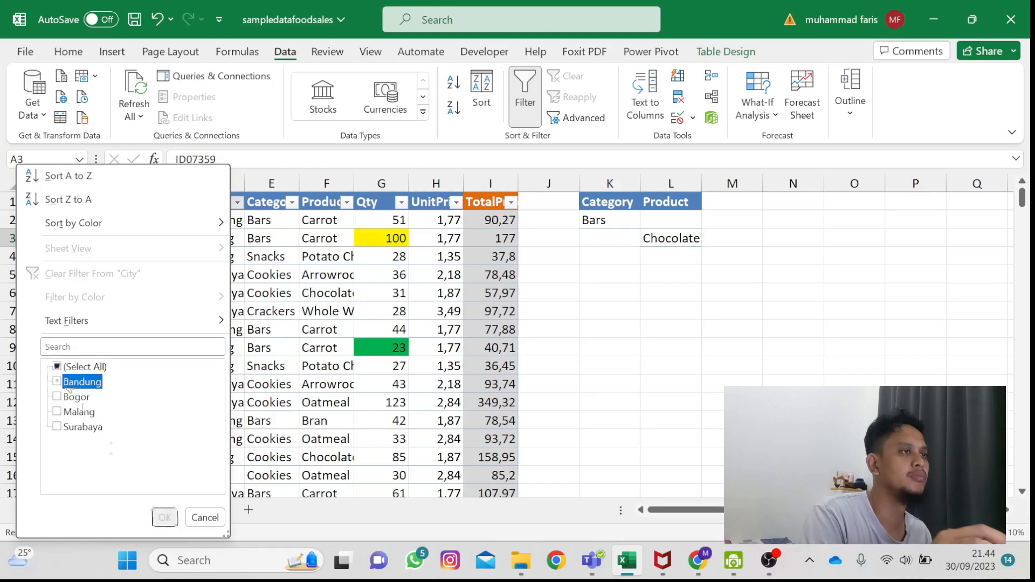
{"action": "left_click", "coordinate": [164, 518]}
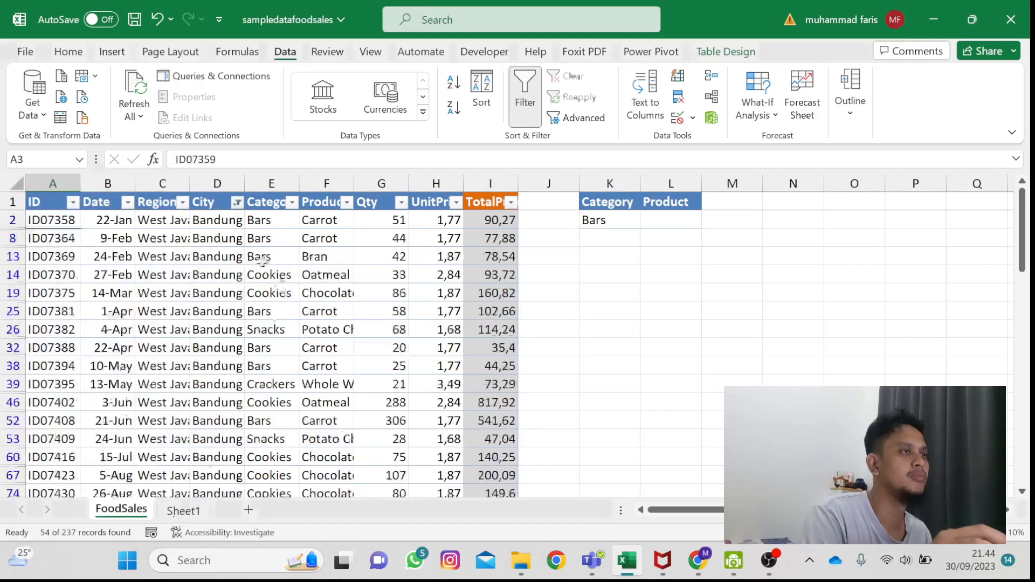
{"action": "scroll", "coordinate": [263, 262], "scroll_direction": "down", "scroll_amount": 13}
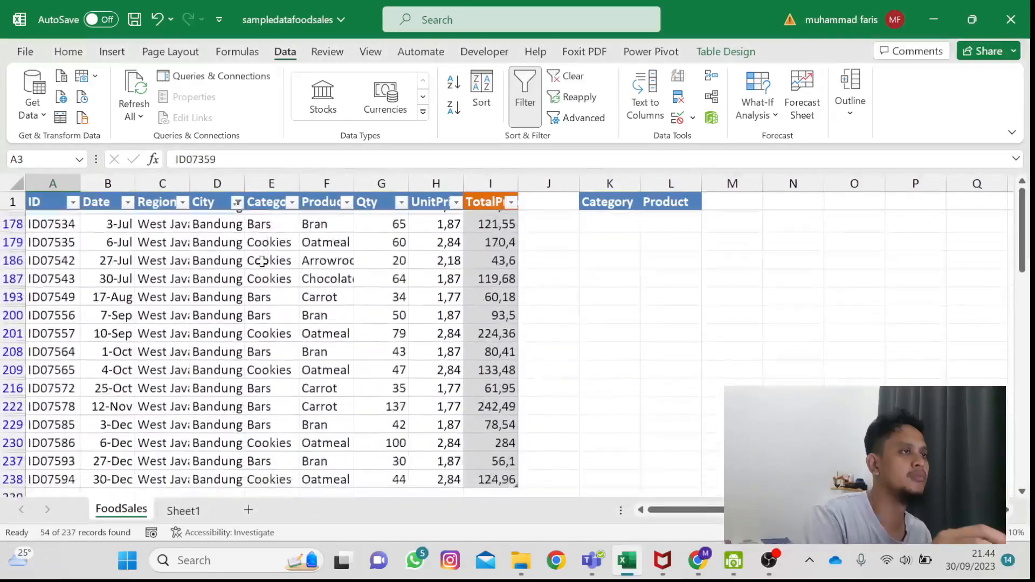
{"action": "scroll", "coordinate": [262, 262], "scroll_direction": "down", "scroll_amount": 2}
{"action": "scroll", "coordinate": [262, 261], "scroll_direction": "up", "scroll_amount": 14}
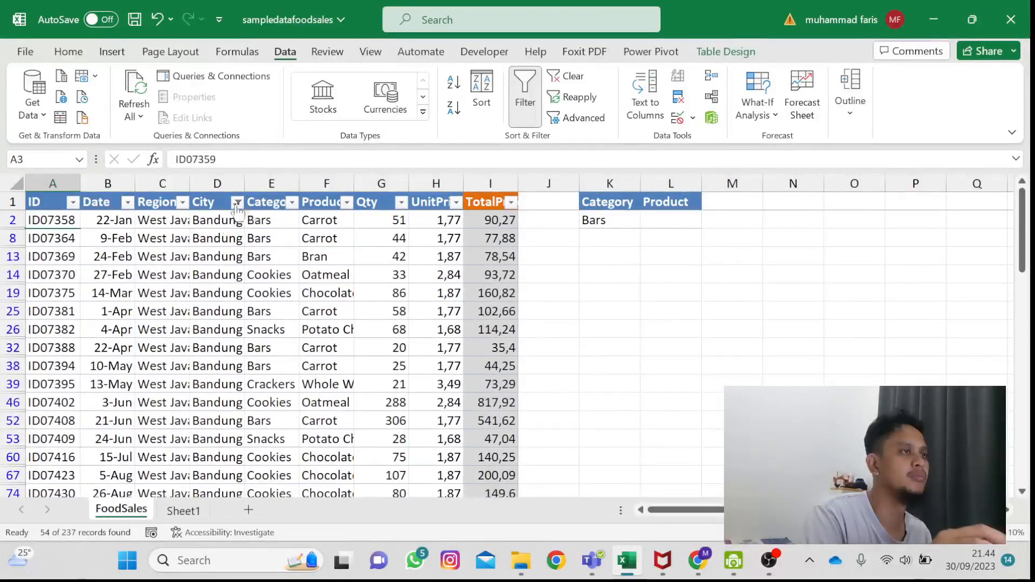
{"action": "left_click", "coordinate": [567, 76]}
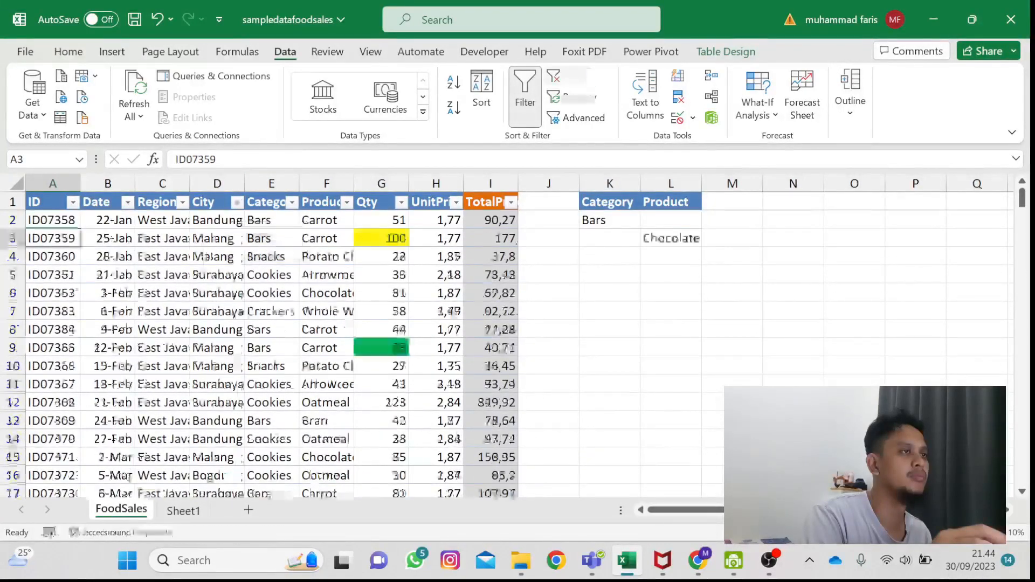
Step: Filter the Product column to only Carrot and, after reviewing the matching rows, clear the filter
{"action": "left_click", "coordinate": [347, 202]}
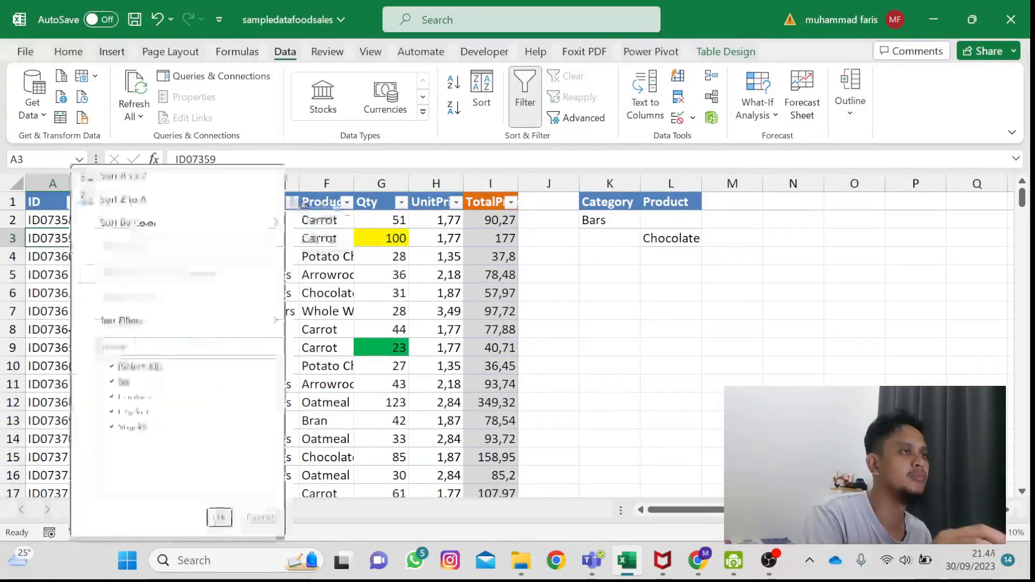
{"action": "left_click", "coordinate": [346, 205]}
{"action": "left_click", "coordinate": [347, 203]}
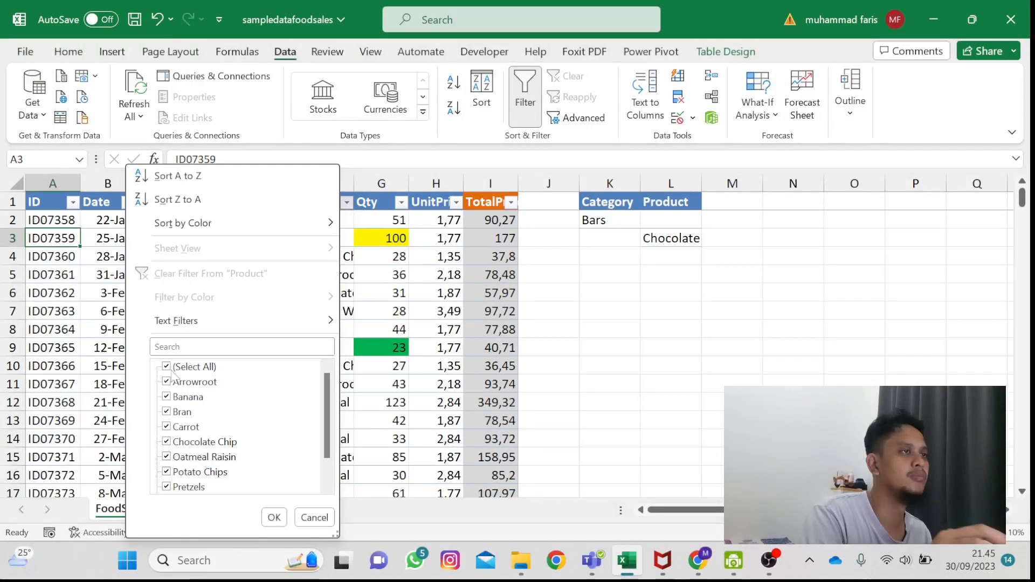
{"action": "left_click", "coordinate": [182, 427]}
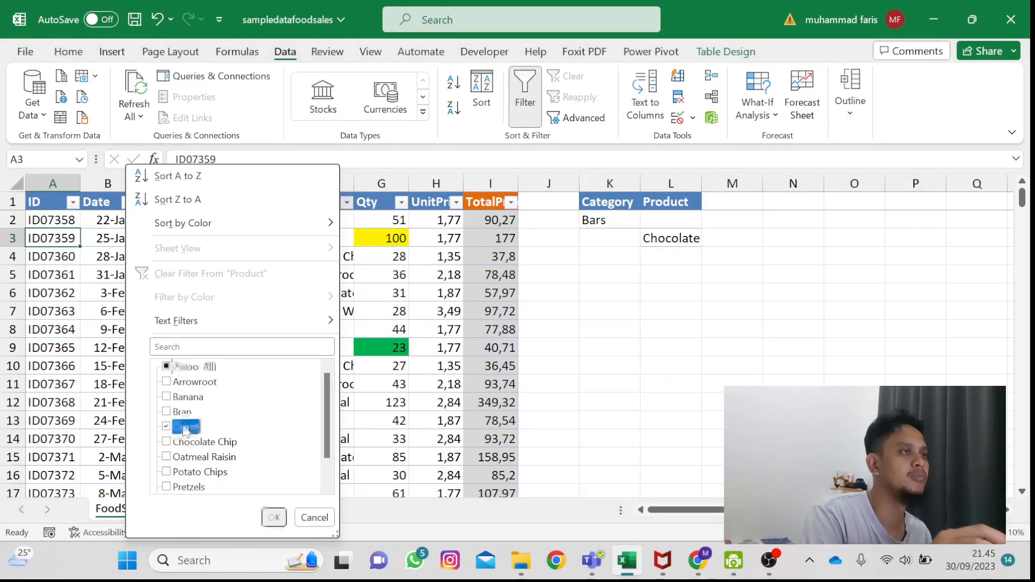
{"action": "left_click", "coordinate": [274, 518]}
{"action": "scroll", "coordinate": [295, 383], "scroll_direction": "down", "scroll_amount": 15}
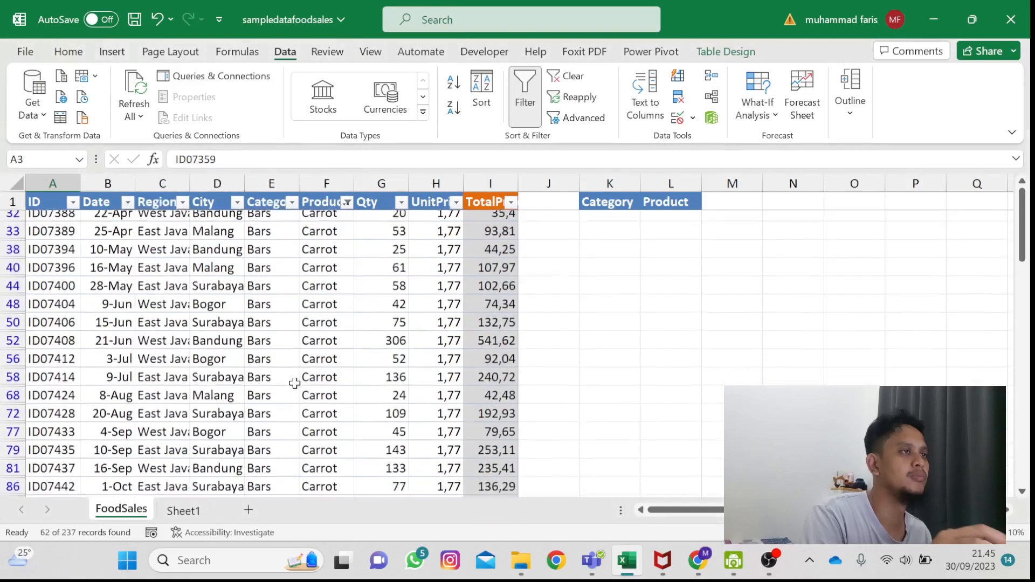
{"action": "scroll", "coordinate": [294, 383], "scroll_direction": "down", "scroll_amount": 2}
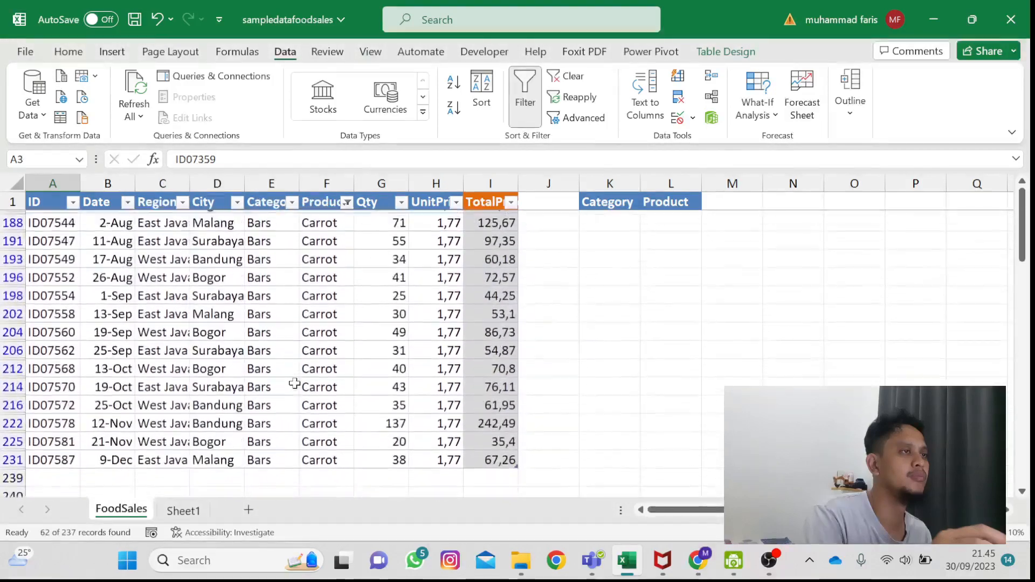
{"action": "scroll", "coordinate": [296, 385], "scroll_direction": "up", "scroll_amount": 15}
{"action": "left_click", "coordinate": [572, 81]}
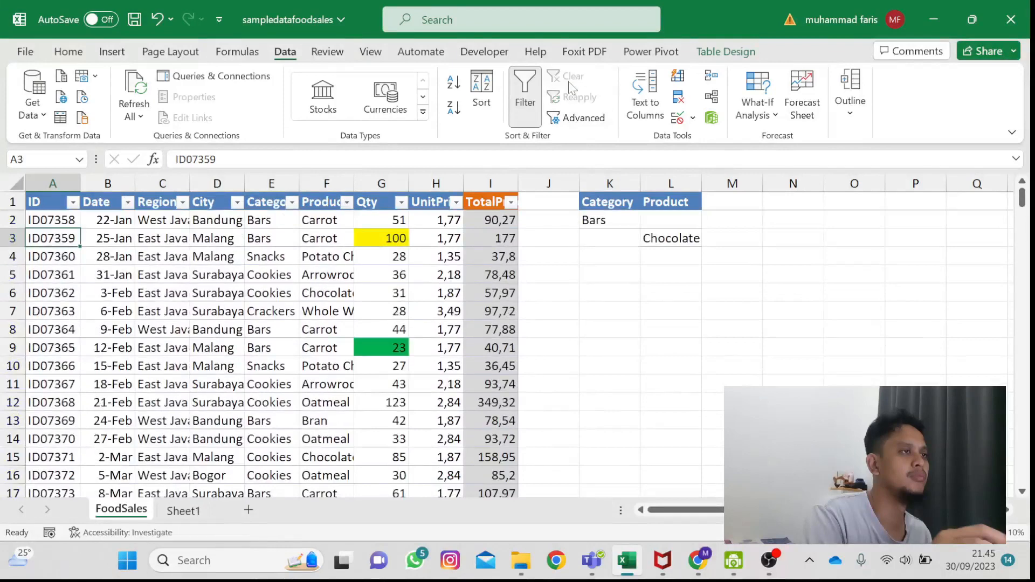
Step: Deselect all dates in the Date column's filter and look through the month entries under 2023 and 2022
{"action": "left_click", "coordinate": [167, 226]}
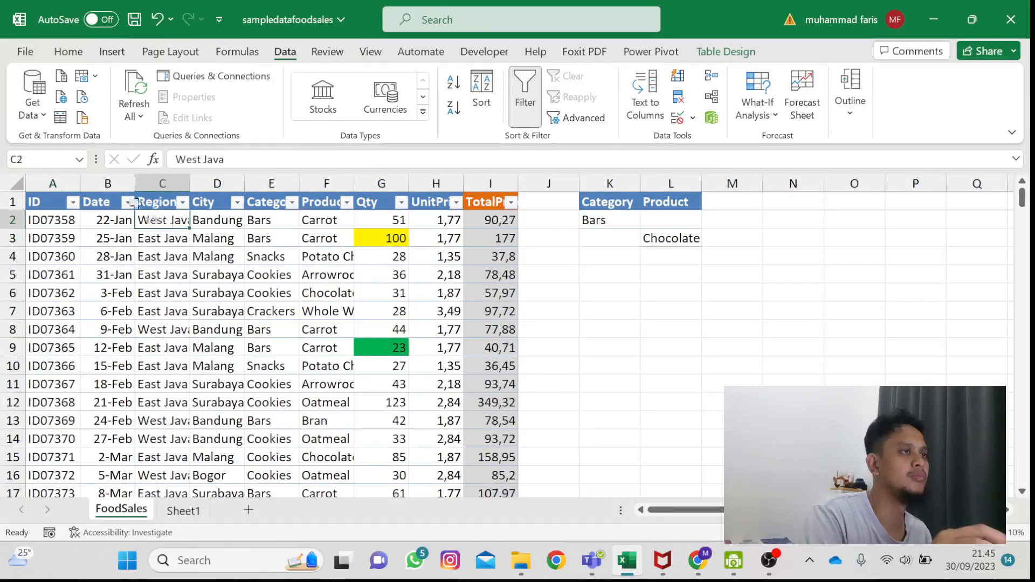
{"action": "left_click", "coordinate": [128, 202]}
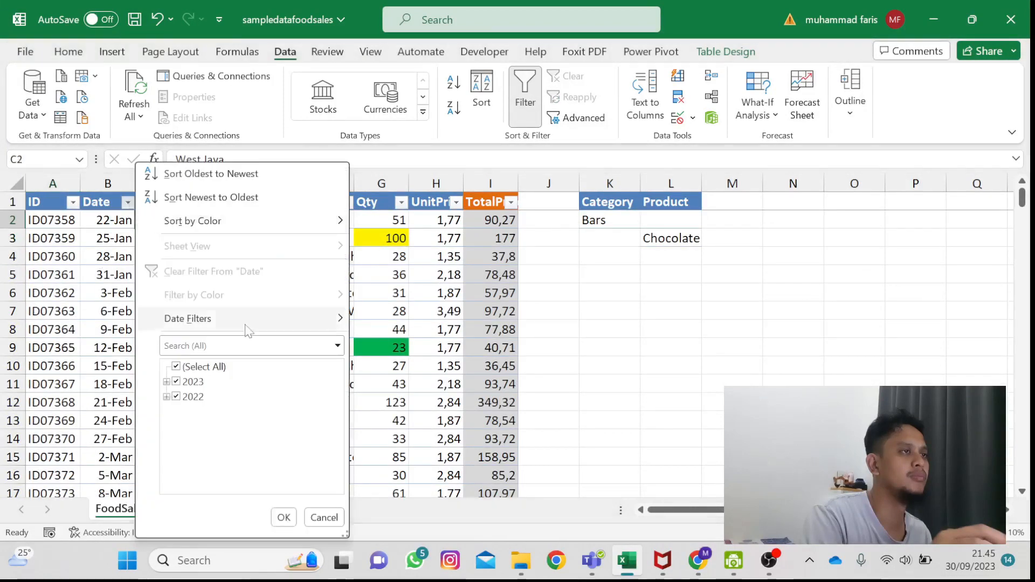
{"action": "left_click", "coordinate": [176, 367]}
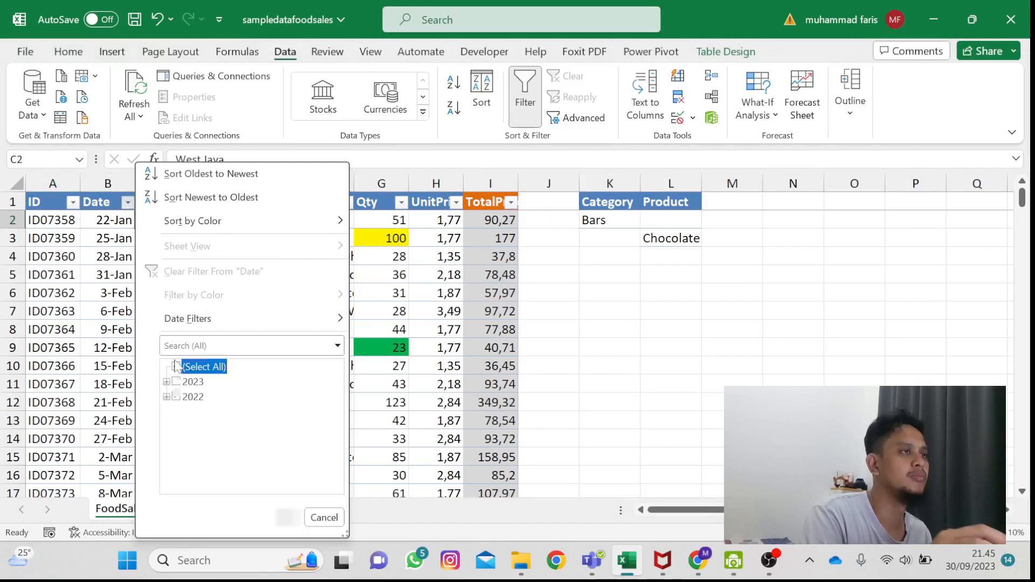
{"action": "left_click", "coordinate": [166, 381]}
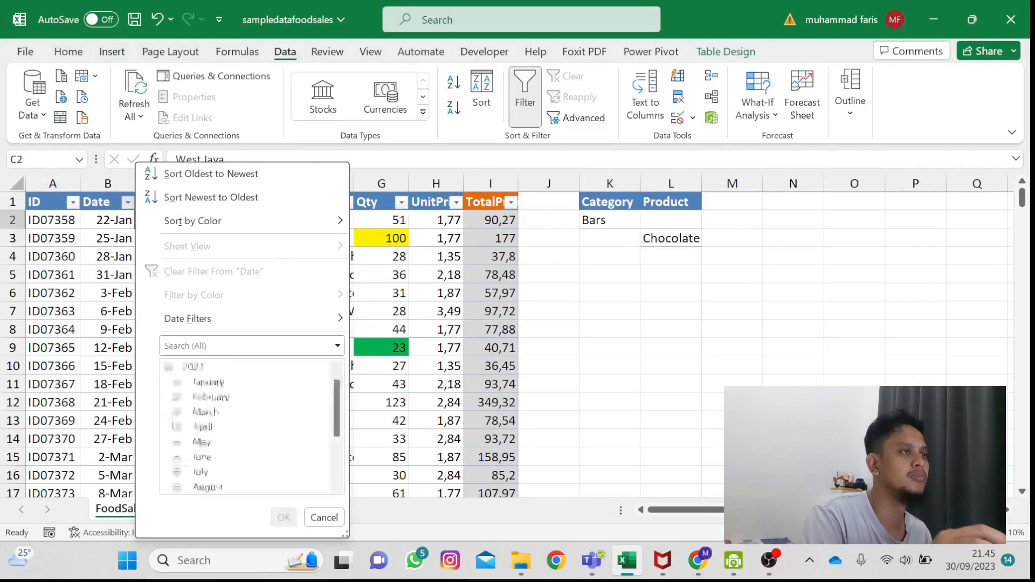
{"action": "scroll", "coordinate": [174, 422], "scroll_direction": "down", "scroll_amount": 2}
{"action": "scroll", "coordinate": [174, 422], "scroll_direction": "up", "scroll_amount": 3}
{"action": "scroll", "coordinate": [174, 422], "scroll_direction": "down", "scroll_amount": 3}
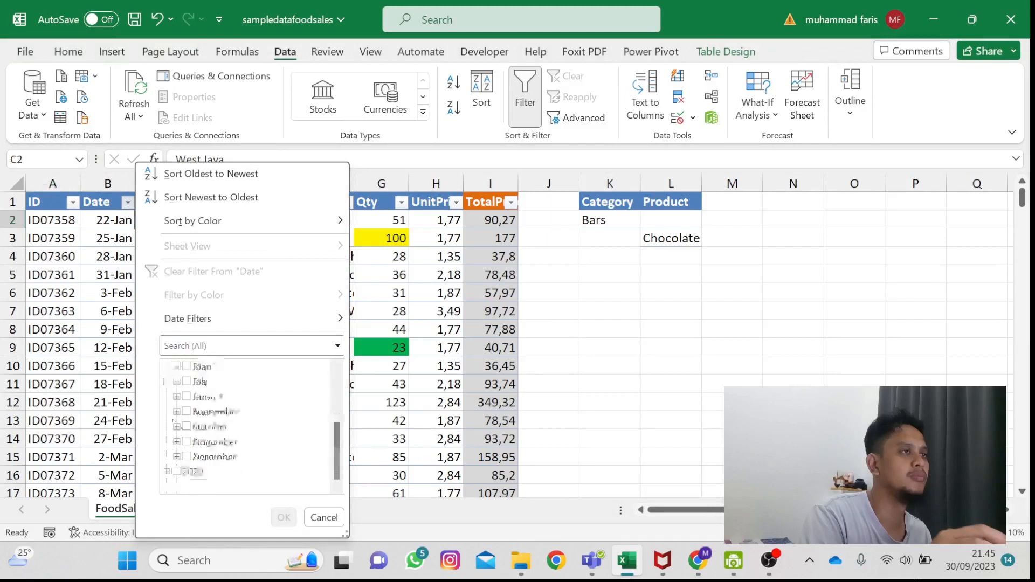
{"action": "scroll", "coordinate": [169, 472], "scroll_direction": "up", "scroll_amount": 1}
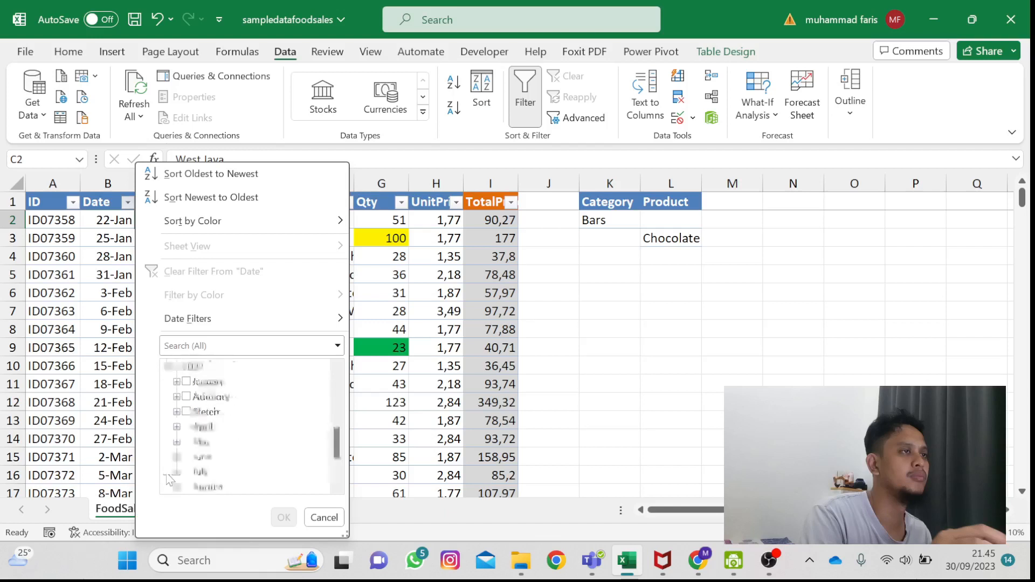
{"action": "scroll", "coordinate": [212, 446], "scroll_direction": "up", "scroll_amount": 2}
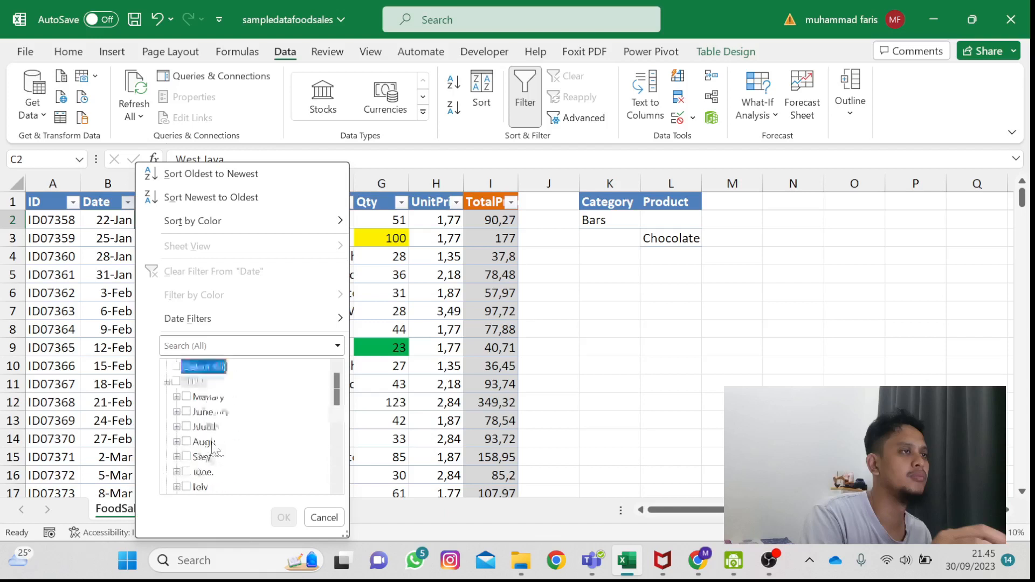
{"action": "left_click", "coordinate": [166, 383]}
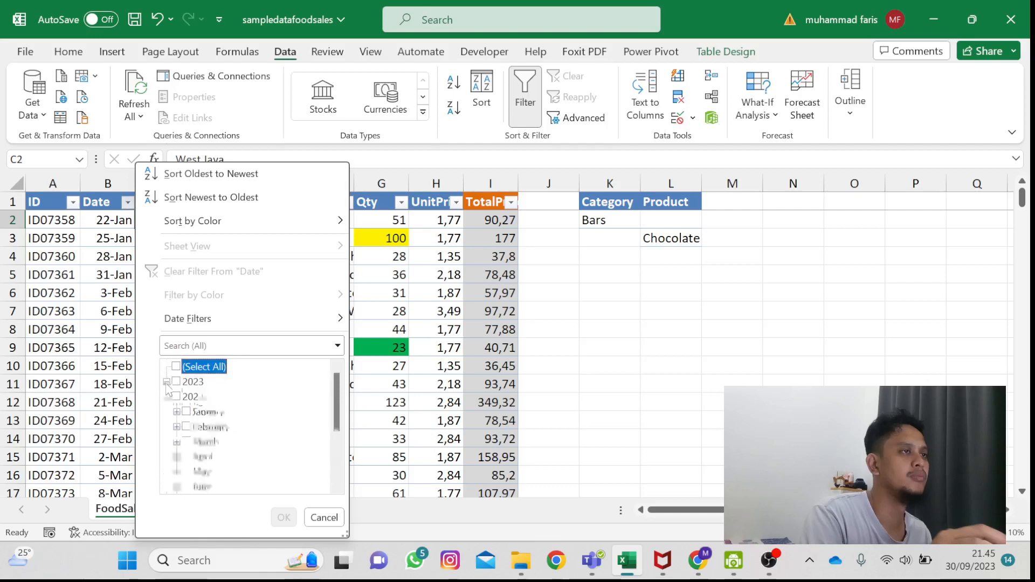
{"action": "left_click", "coordinate": [167, 398]}
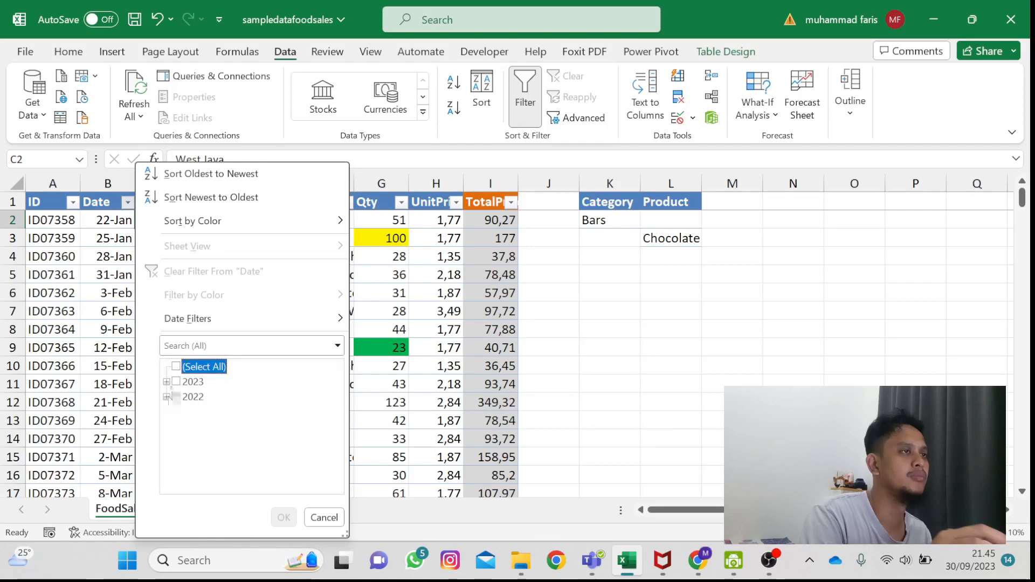
Step: Filter the Date column to only the year 2023, then clear the filter
{"action": "left_click", "coordinate": [176, 381]}
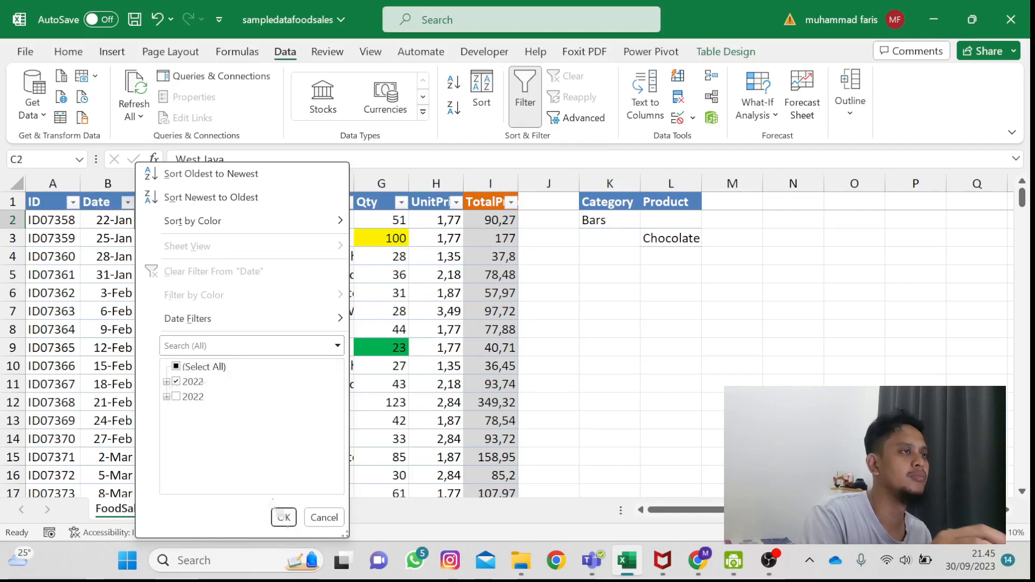
{"action": "left_click", "coordinate": [283, 516]}
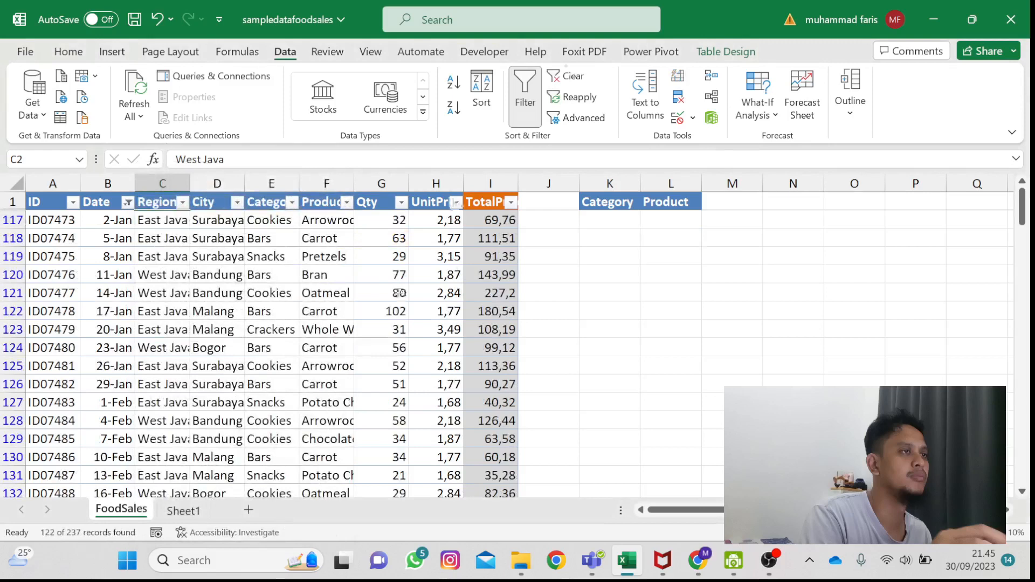
{"action": "left_click", "coordinate": [576, 78]}
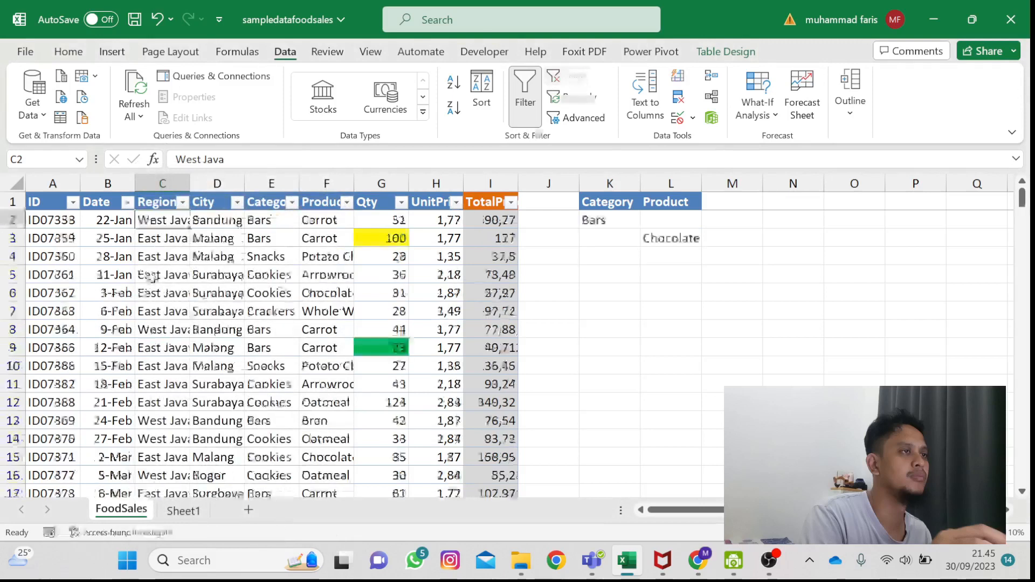
Step: Apply a Top 10 items number filter to the UnitPrice column and, after reviewing the rows, clear it
{"action": "left_click", "coordinate": [456, 203]}
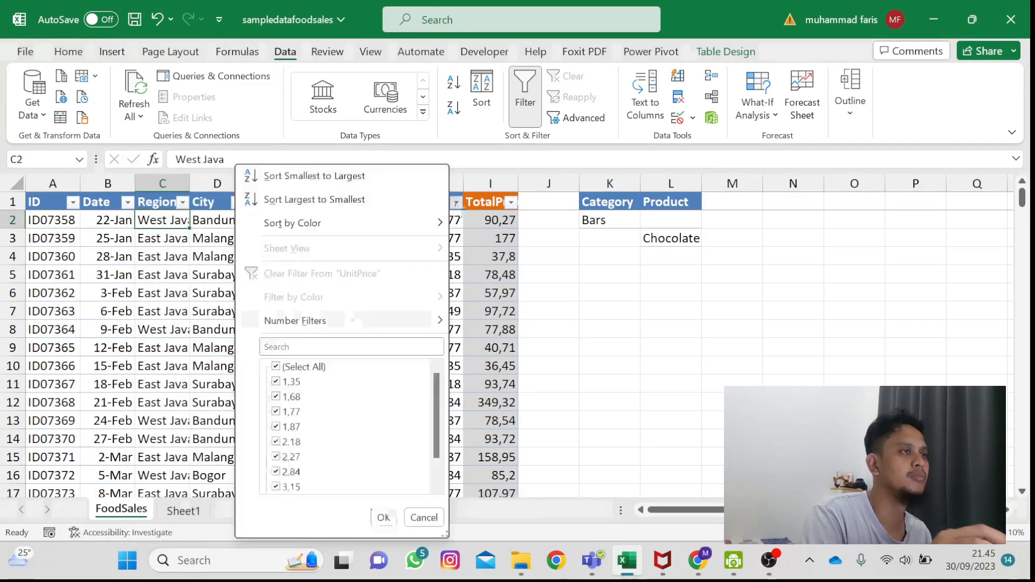
{"action": "mouse_move", "coordinate": [352, 324]}
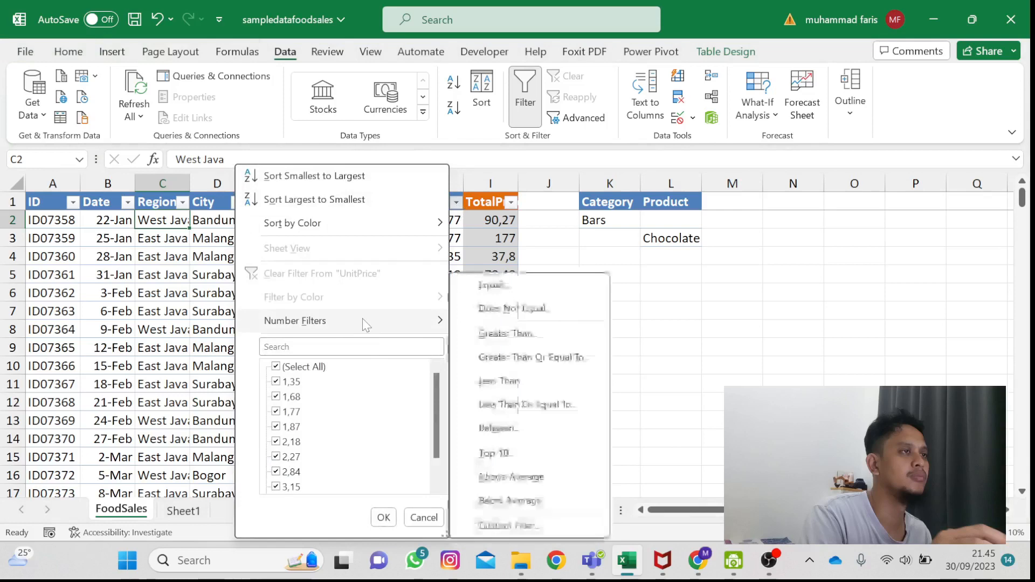
{"action": "left_click", "coordinate": [527, 453]}
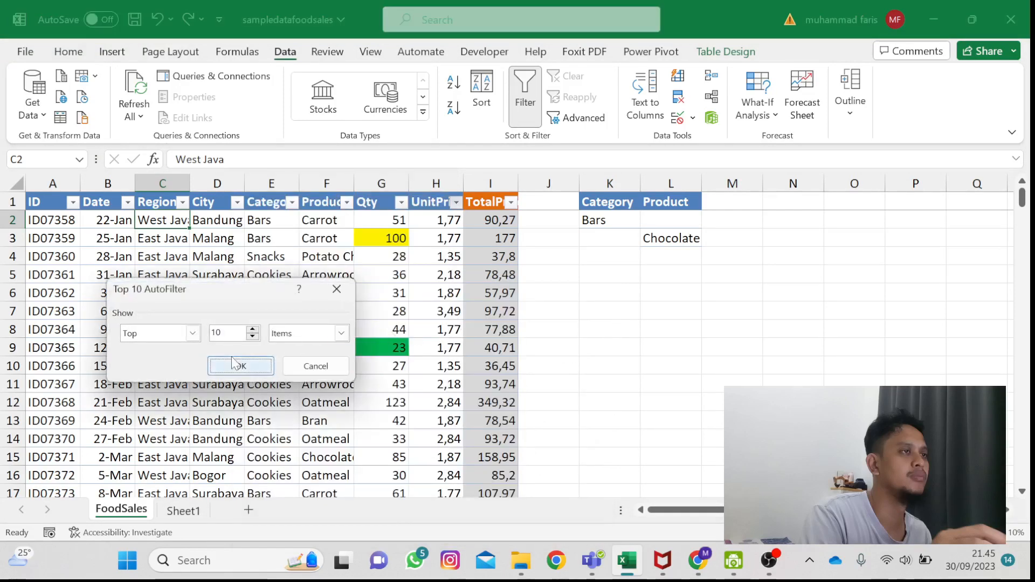
{"action": "left_click", "coordinate": [238, 366]}
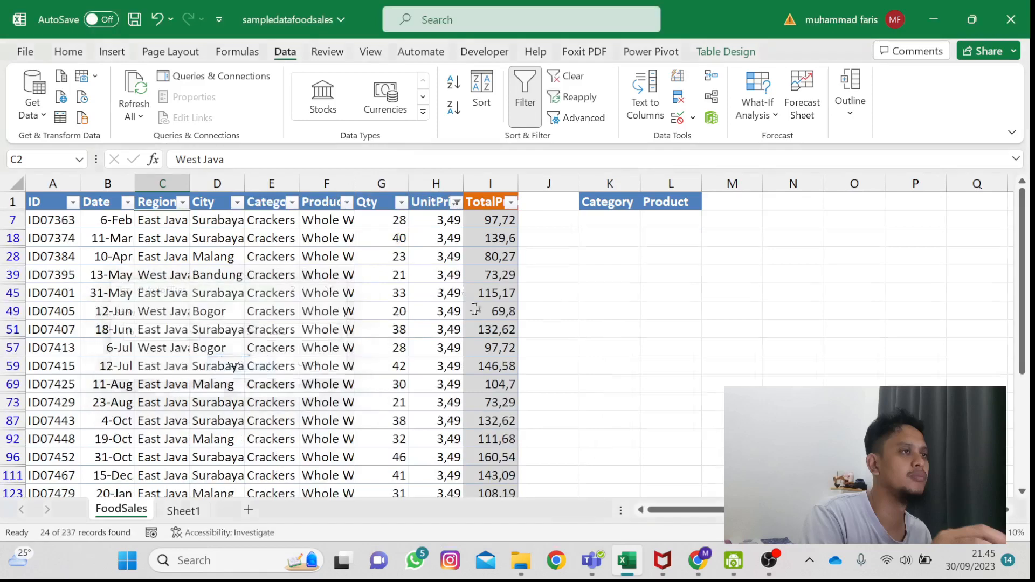
{"action": "scroll", "coordinate": [475, 309], "scroll_direction": "down", "scroll_amount": 6}
{"action": "scroll", "coordinate": [475, 309], "scroll_direction": "up", "scroll_amount": 6}
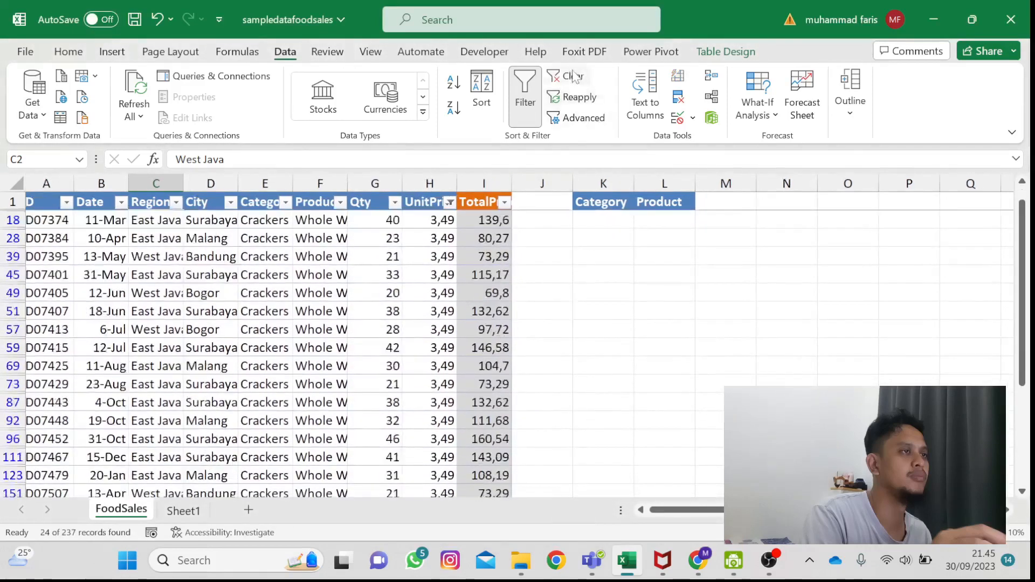
{"action": "left_click", "coordinate": [576, 77]}
Step: Filter the TotalPrice column to its top 5 items and, after reviewing the rows, clear the filter
{"action": "left_click", "coordinate": [505, 203]}
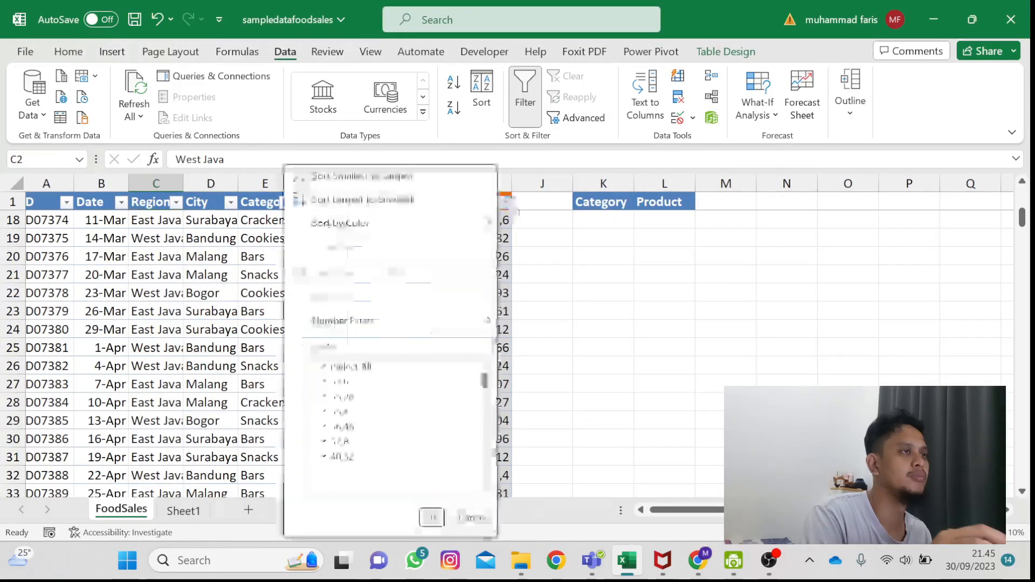
{"action": "mouse_move", "coordinate": [428, 323]}
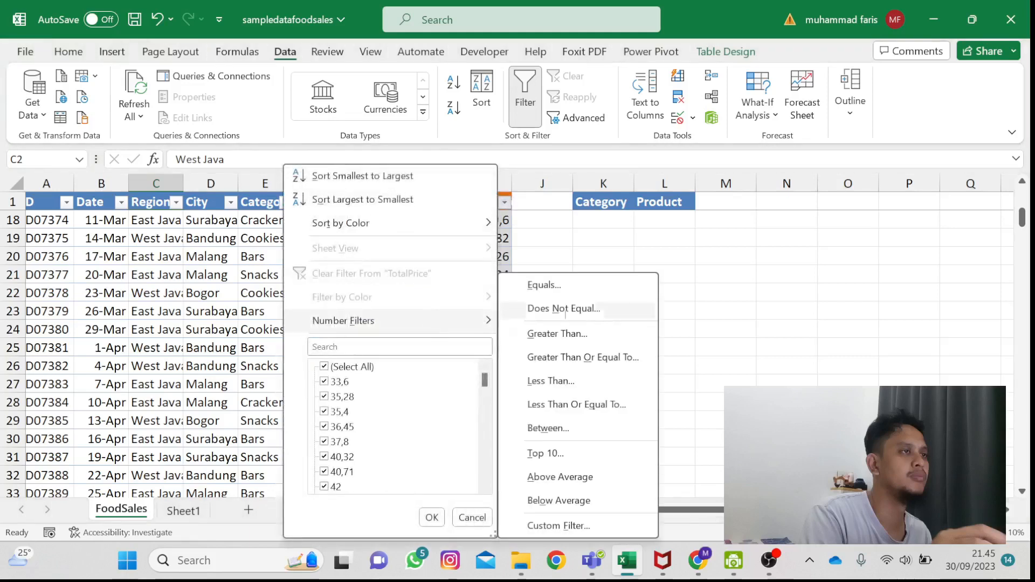
{"action": "left_click", "coordinate": [548, 454]}
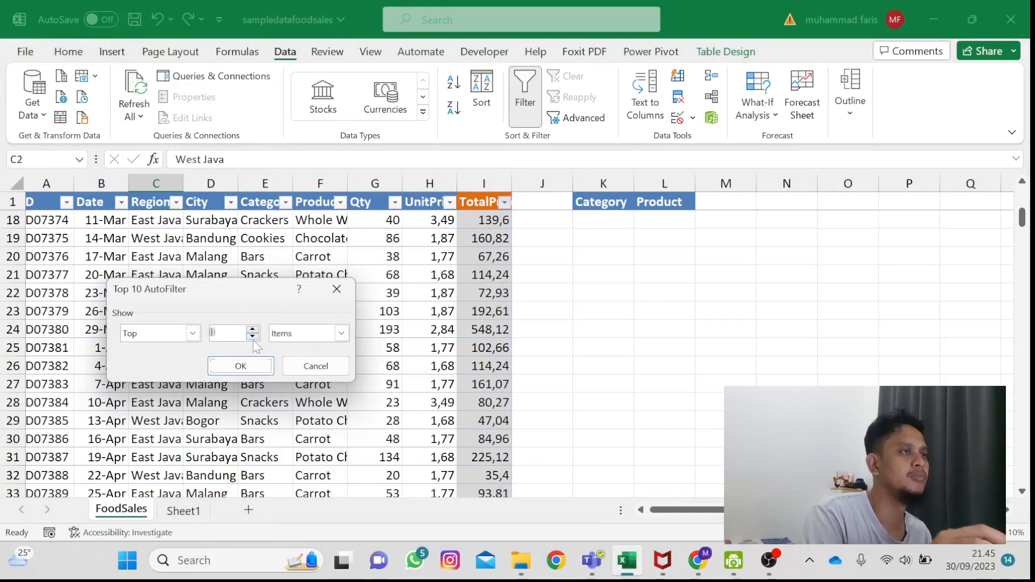
{"action": "left_click", "coordinate": [343, 335]}
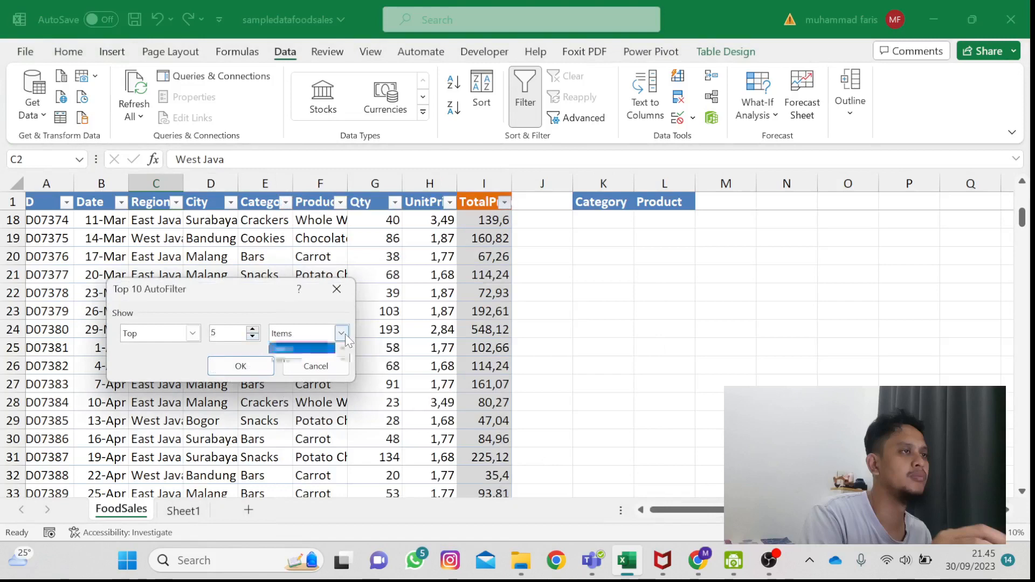
{"action": "left_click", "coordinate": [302, 348]}
{"action": "left_click", "coordinate": [241, 366]}
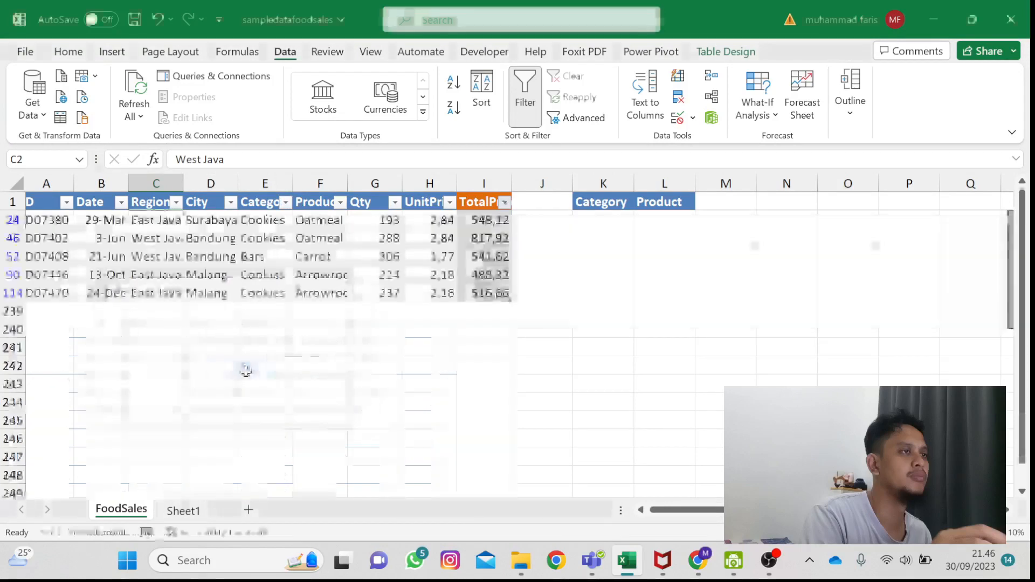
{"action": "left_click", "coordinate": [270, 256]}
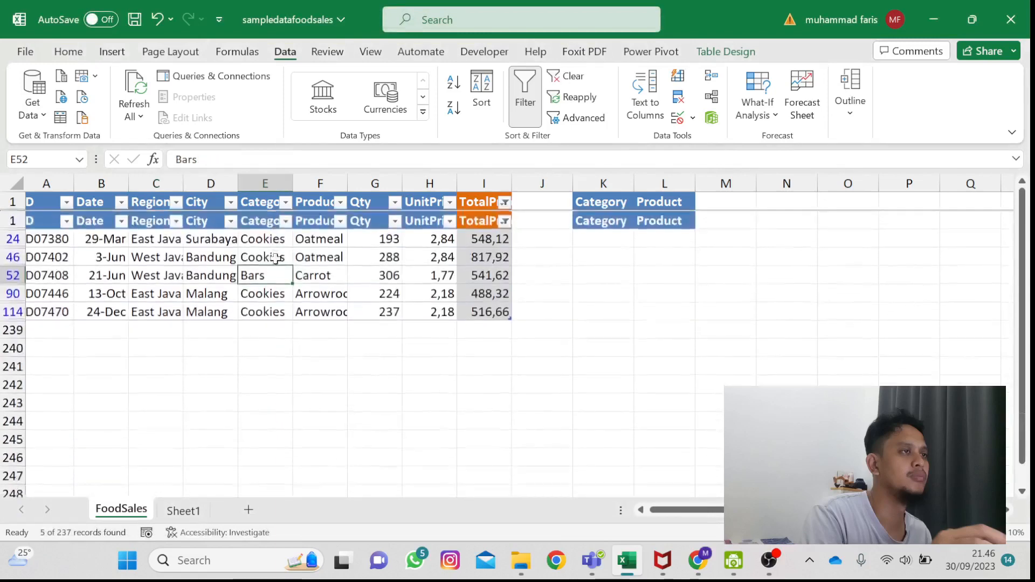
{"action": "scroll", "coordinate": [152, 236], "scroll_direction": "down", "scroll_amount": 1}
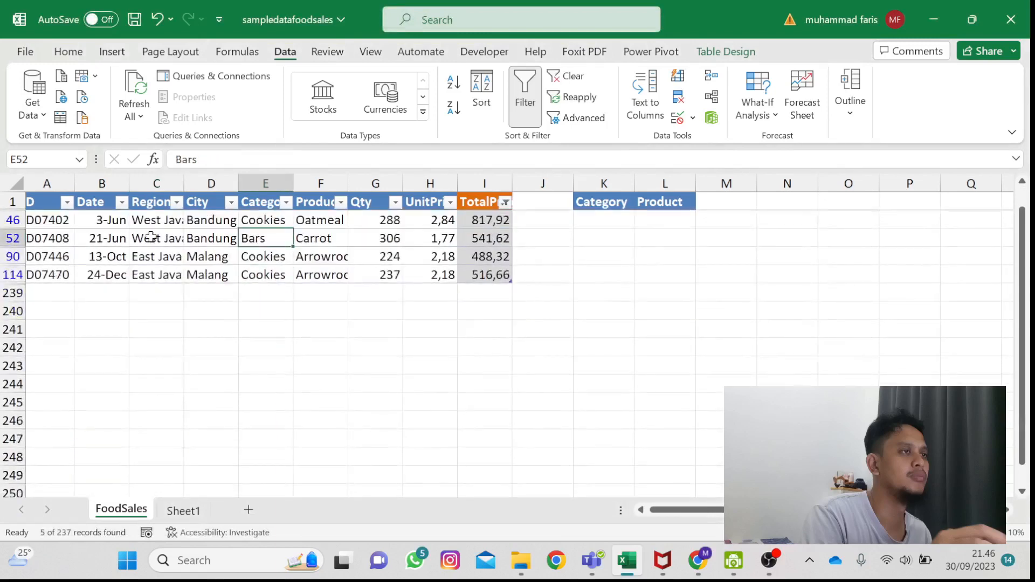
{"action": "left_click", "coordinate": [566, 81]}
Step: Sort the sales table by the Date column from newest to oldest and review the reordered rows
{"action": "left_click", "coordinate": [150, 280]}
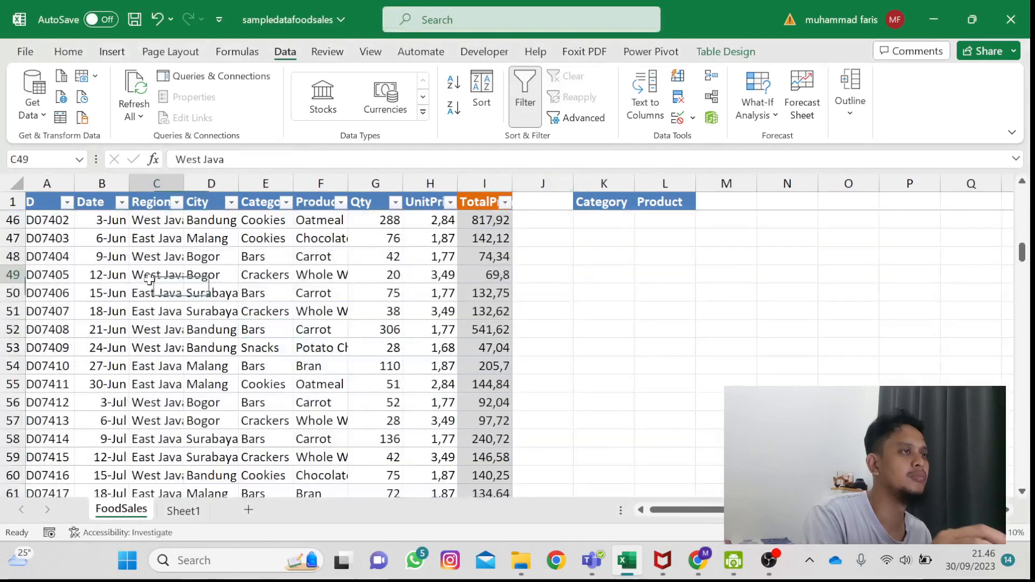
{"action": "scroll", "coordinate": [68, 241], "scroll_direction": "left", "scroll_amount": 1}
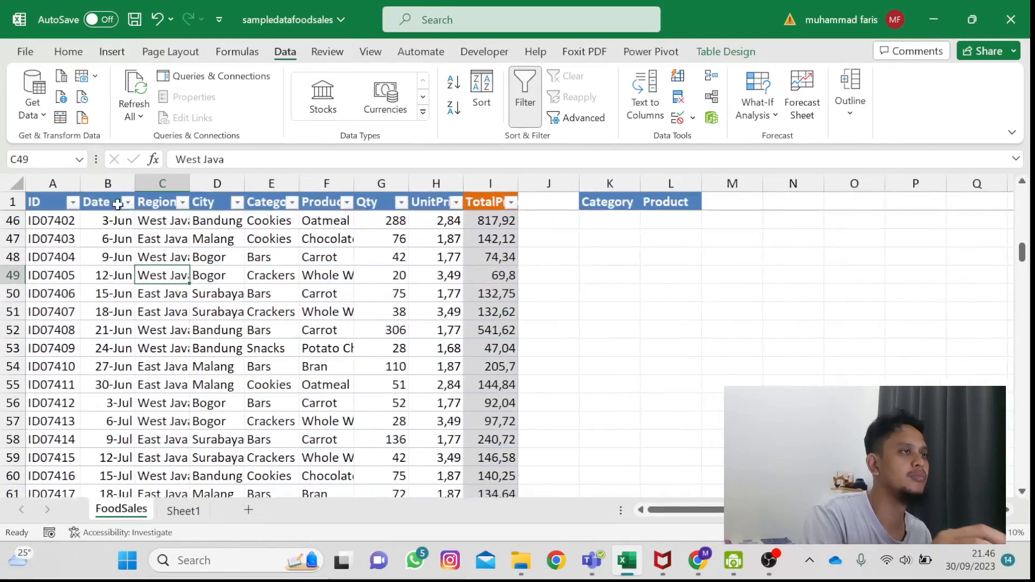
{"action": "left_click", "coordinate": [128, 202]}
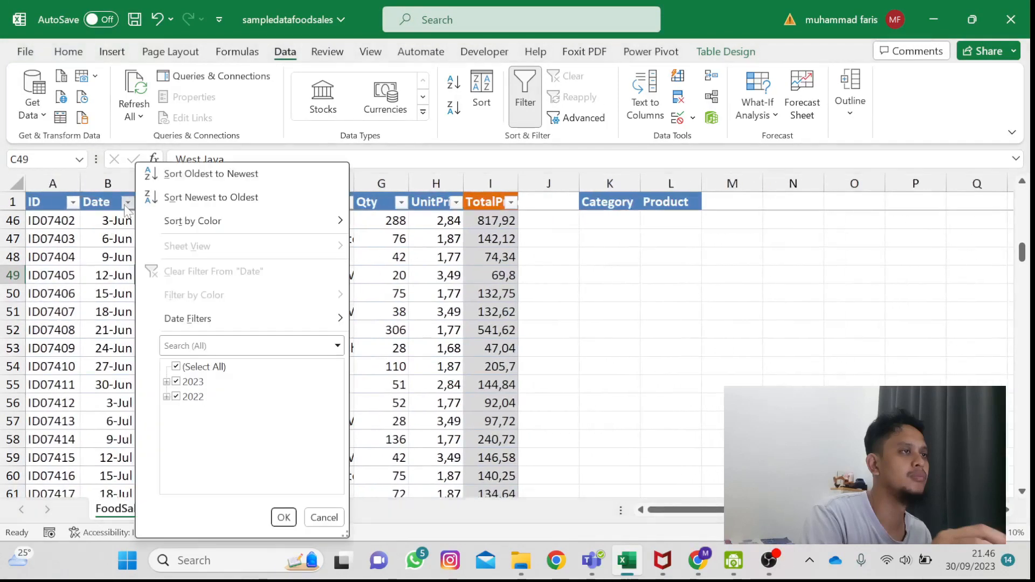
{"action": "left_click", "coordinate": [198, 198]}
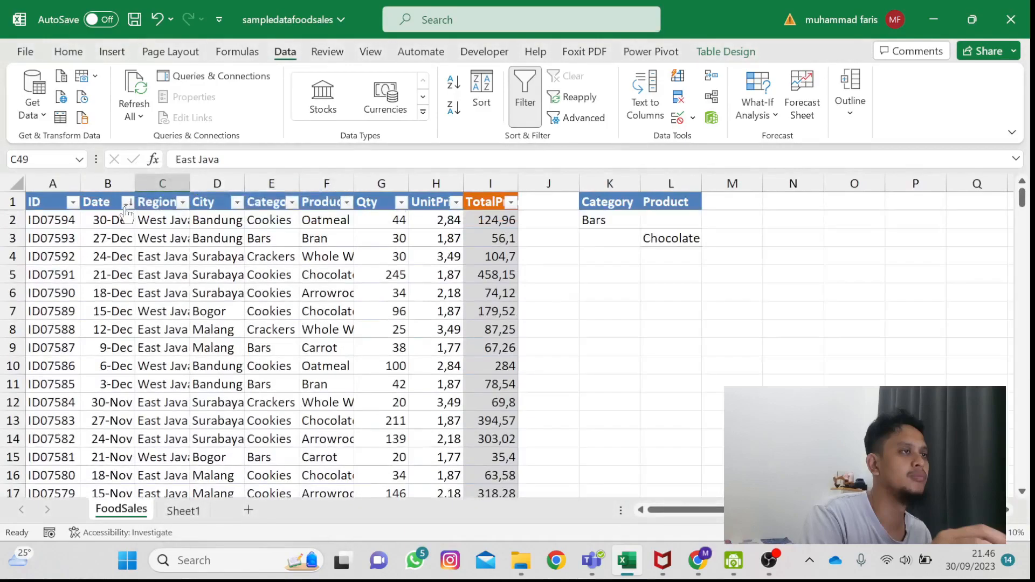
{"action": "scroll", "coordinate": [162, 349], "scroll_direction": "down", "scroll_amount": 19}
{"action": "scroll", "coordinate": [161, 349], "scroll_direction": "up", "scroll_amount": 17}
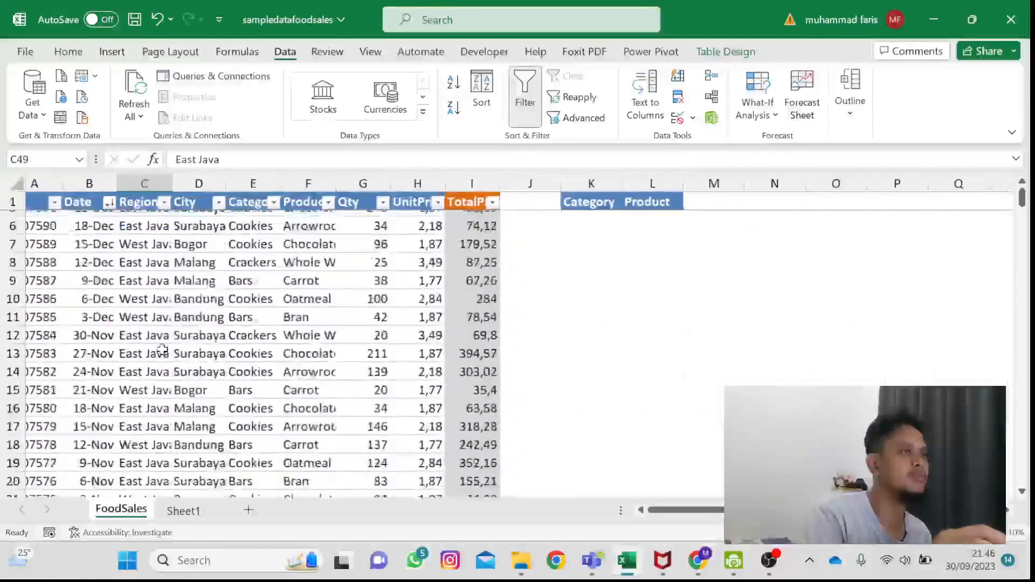
Step: Sort the sales table by the Date column from oldest to newest and check the reordered dates
{"action": "scroll", "coordinate": [161, 350], "scroll_direction": "up", "scroll_amount": 2}
{"action": "left_click", "coordinate": [93, 222]}
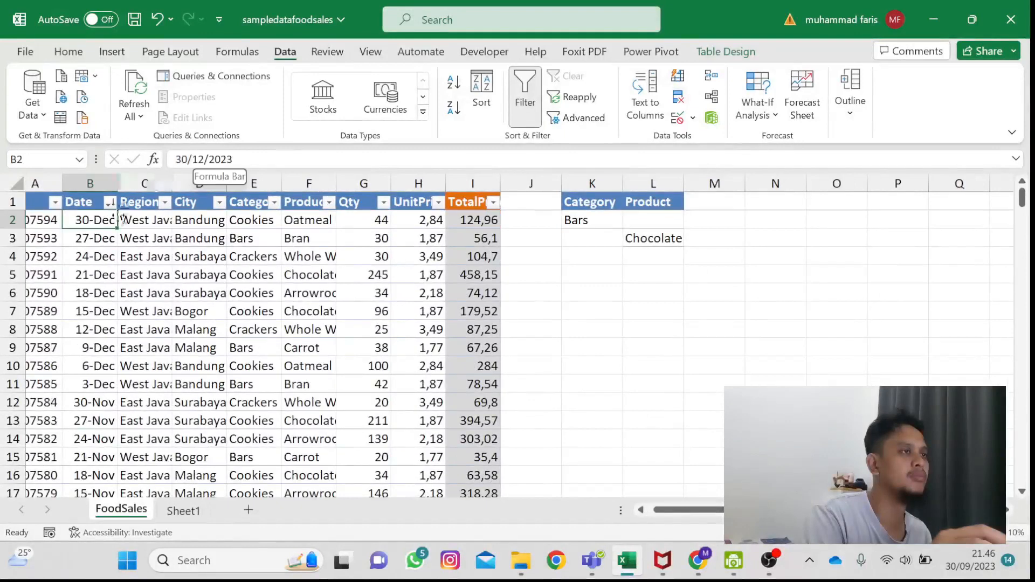
{"action": "left_click", "coordinate": [81, 311]}
{"action": "scroll", "coordinate": [270, 323], "scroll_direction": "left", "scroll_amount": 1}
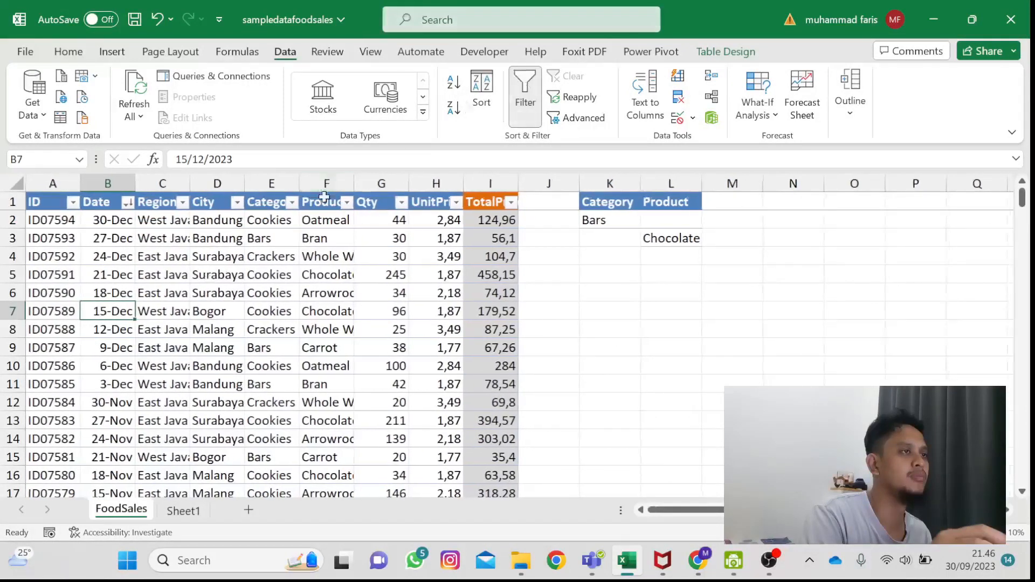
{"action": "left_click", "coordinate": [142, 221]}
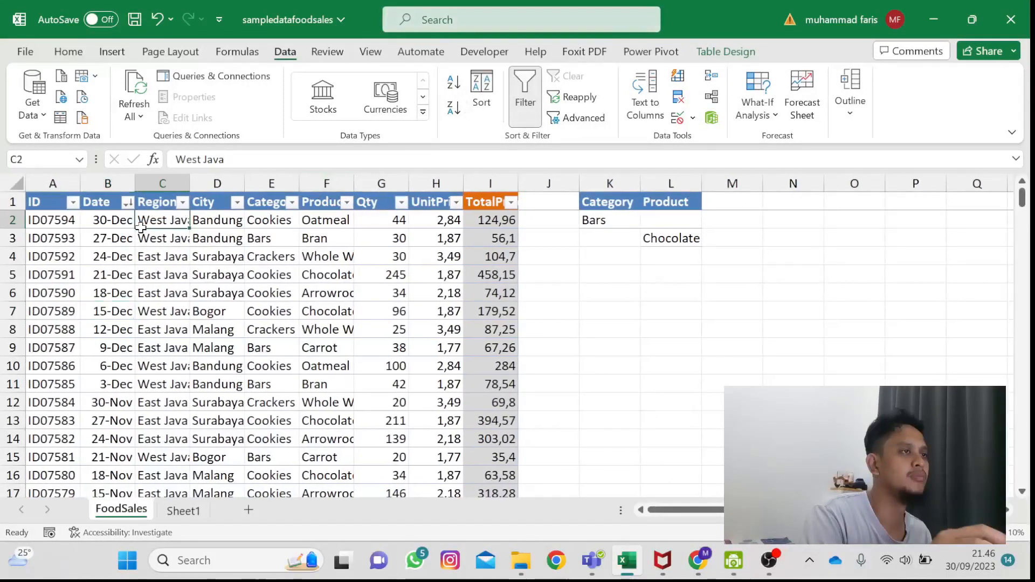
{"action": "left_click", "coordinate": [103, 207]}
{"action": "left_click", "coordinate": [128, 204]}
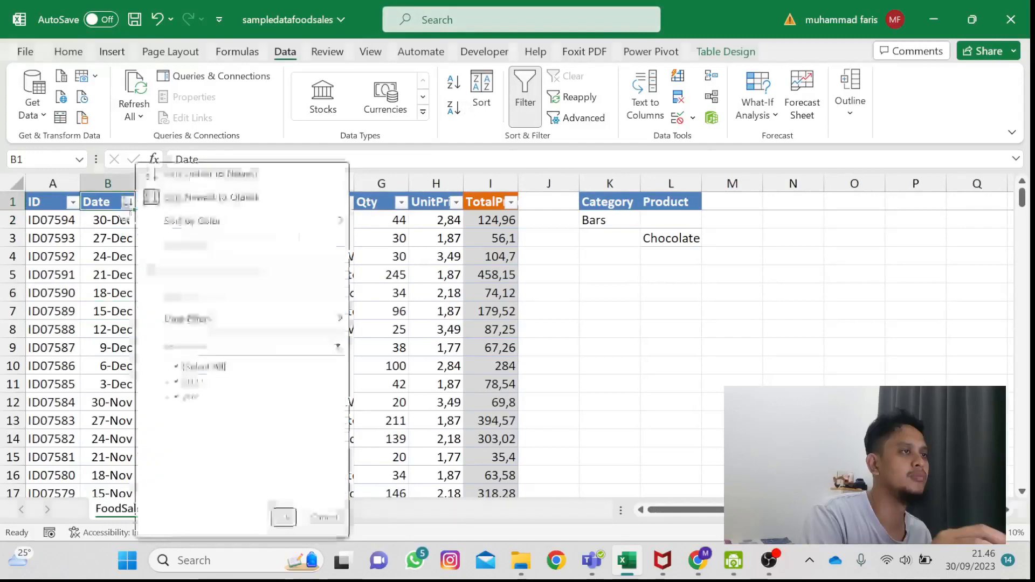
{"action": "left_click", "coordinate": [224, 175]}
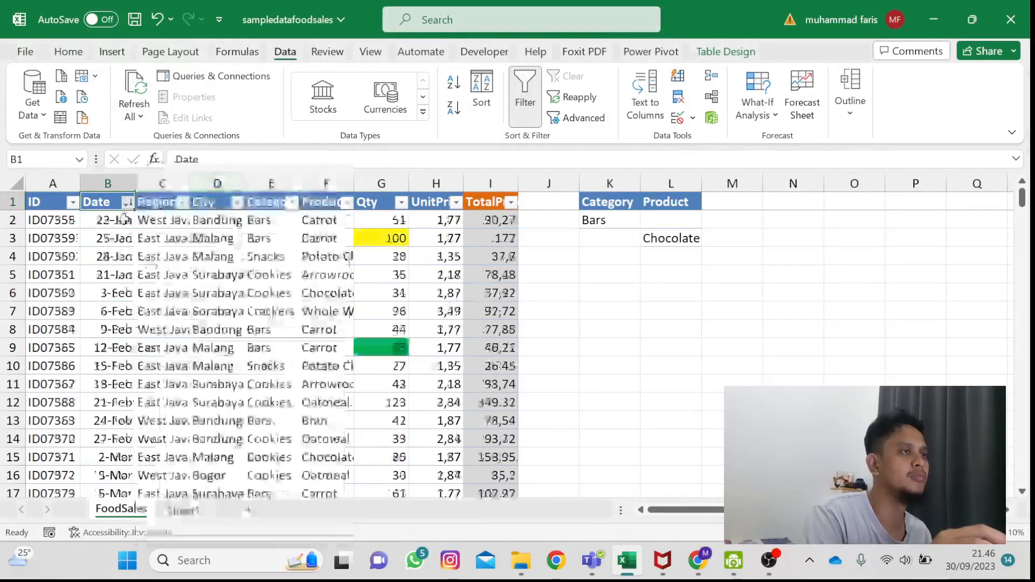
{"action": "left_click", "coordinate": [123, 220]}
{"action": "left_click", "coordinate": [108, 312]}
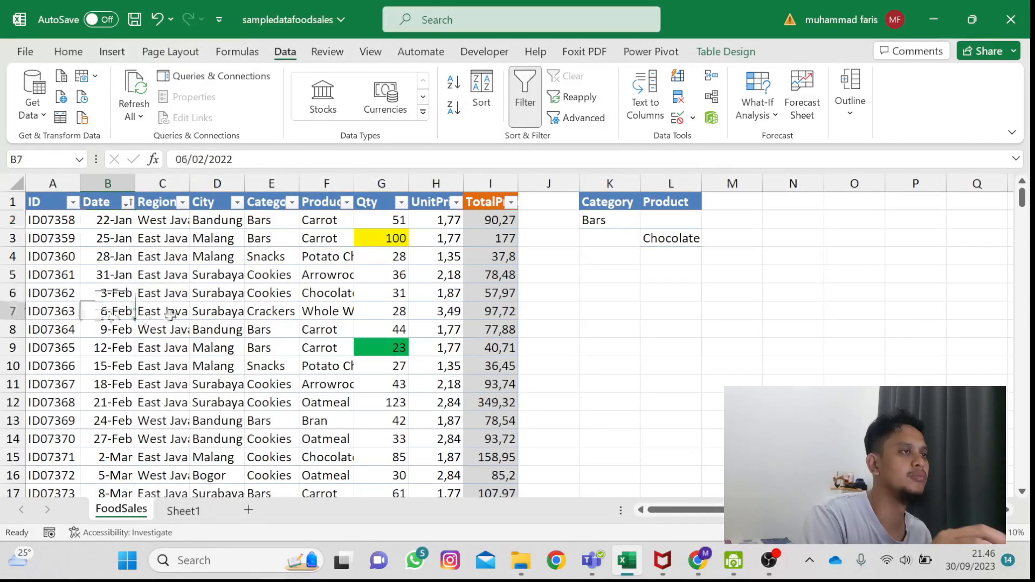
{"action": "left_click", "coordinate": [170, 316]}
{"action": "left_click", "coordinate": [232, 243]}
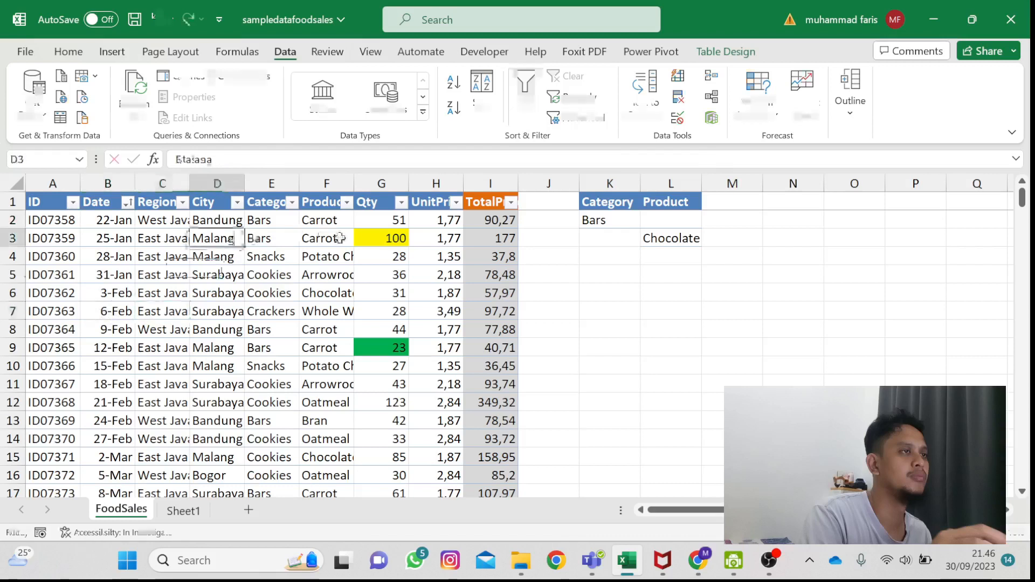
{"action": "left_click", "coordinate": [325, 222]}
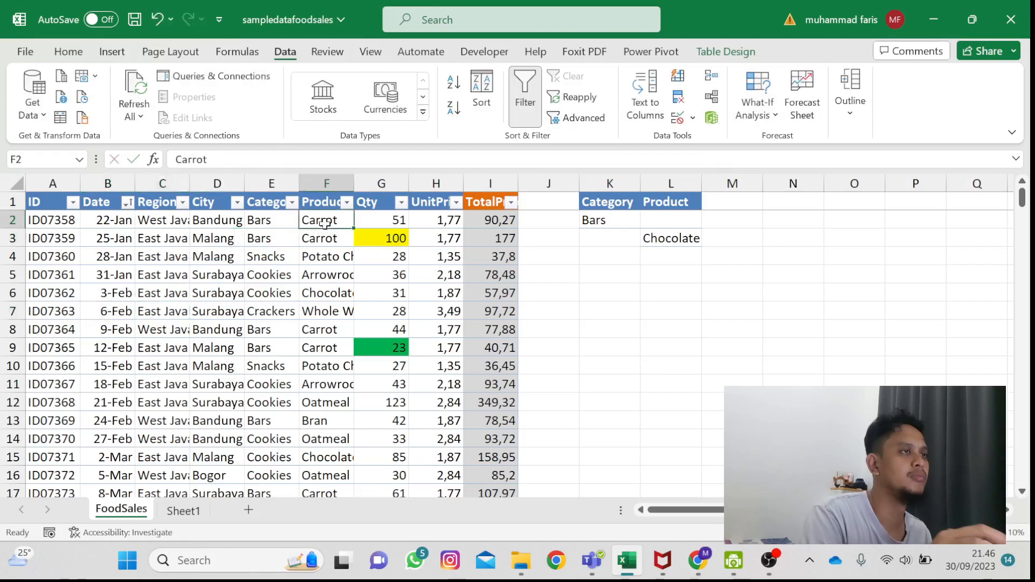
{"action": "left_click", "coordinate": [155, 259]}
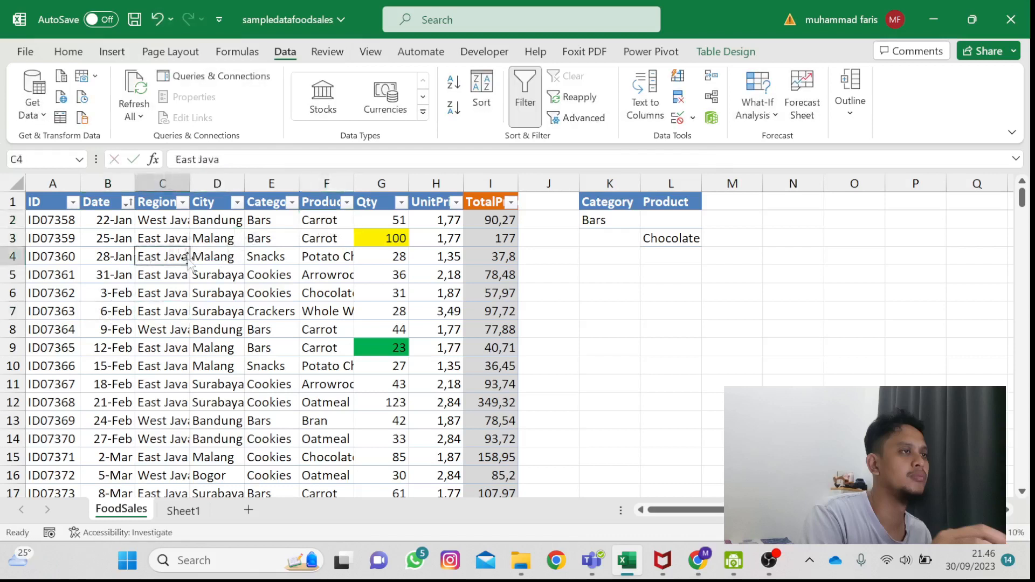
Step: Filter the Qty column by the yellow cell color, then clear the filter
{"action": "left_click", "coordinate": [377, 237]}
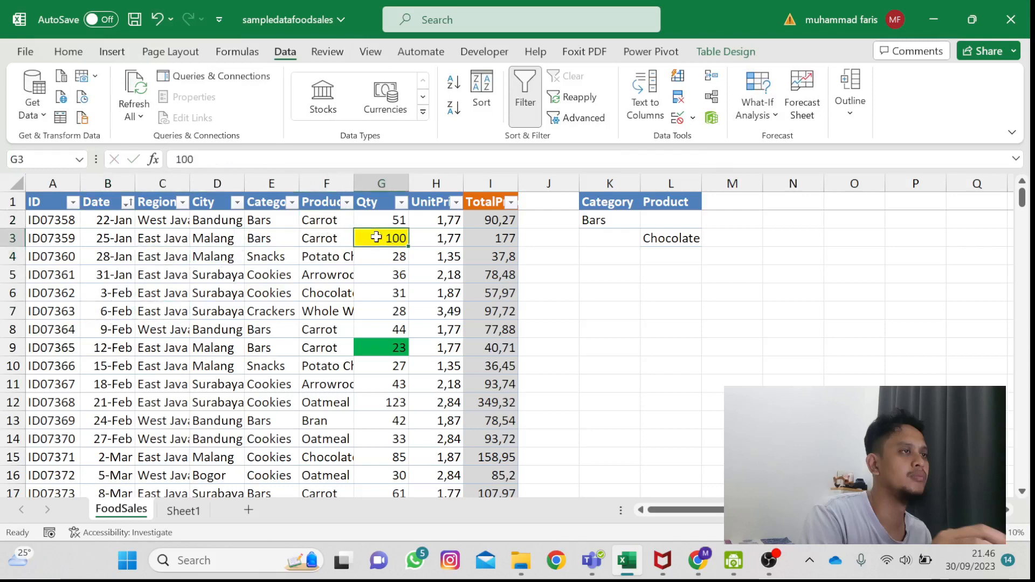
{"action": "left_click", "coordinate": [398, 202]}
{"action": "left_click", "coordinate": [400, 202]}
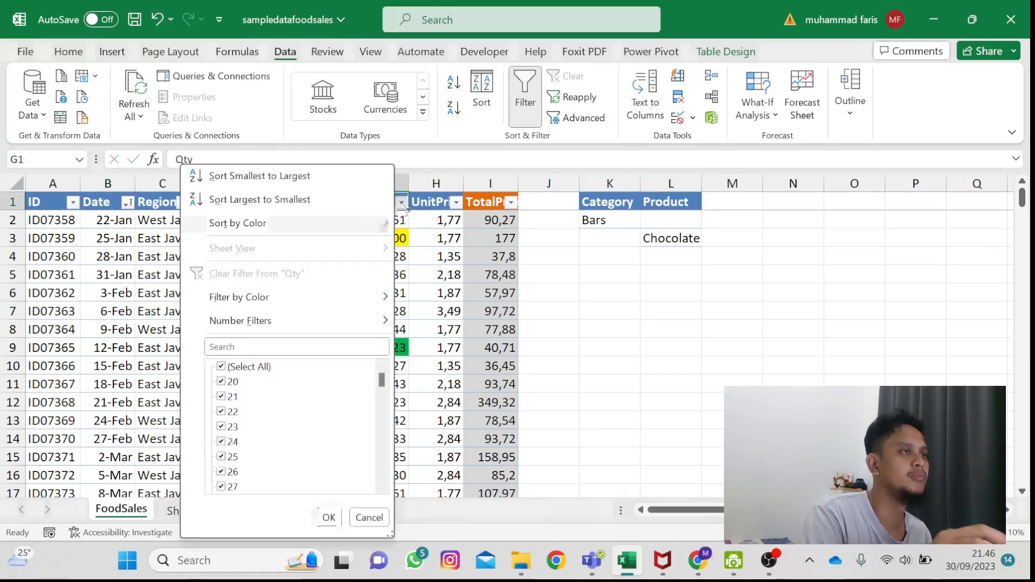
{"action": "left_click", "coordinate": [439, 271]}
{"action": "left_click", "coordinate": [264, 366]}
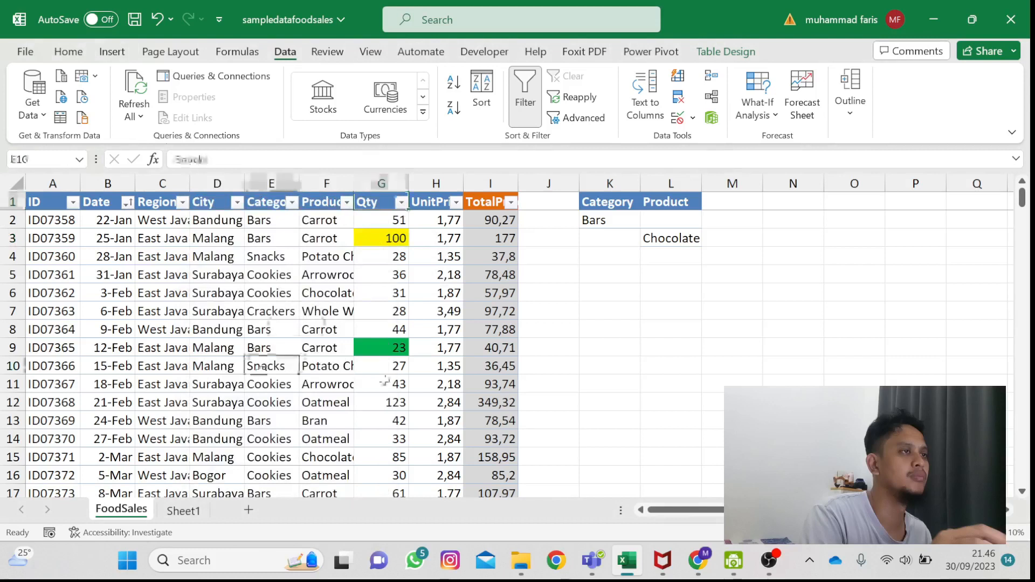
{"action": "left_click", "coordinate": [391, 381]}
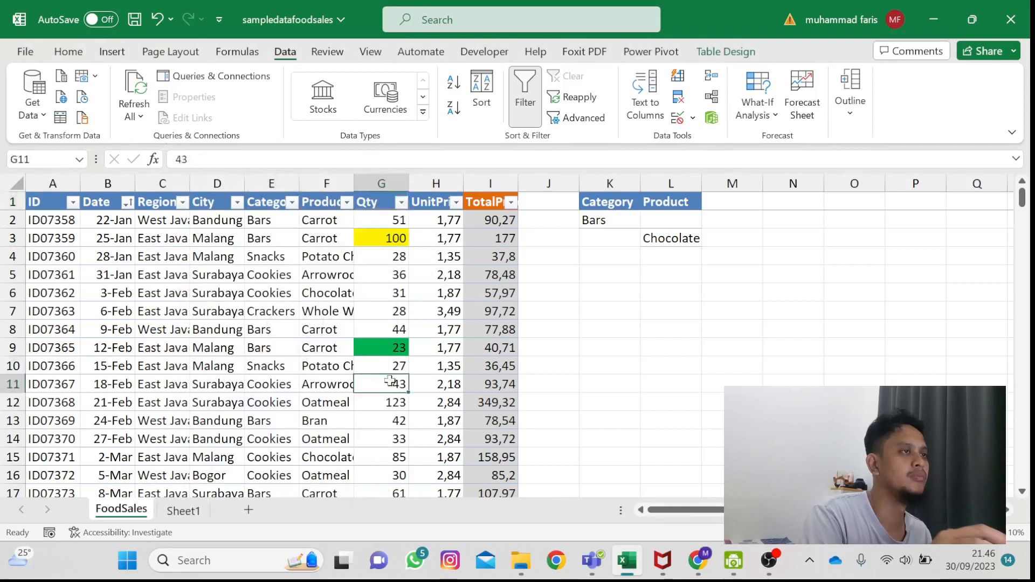
{"action": "left_click", "coordinate": [402, 206]}
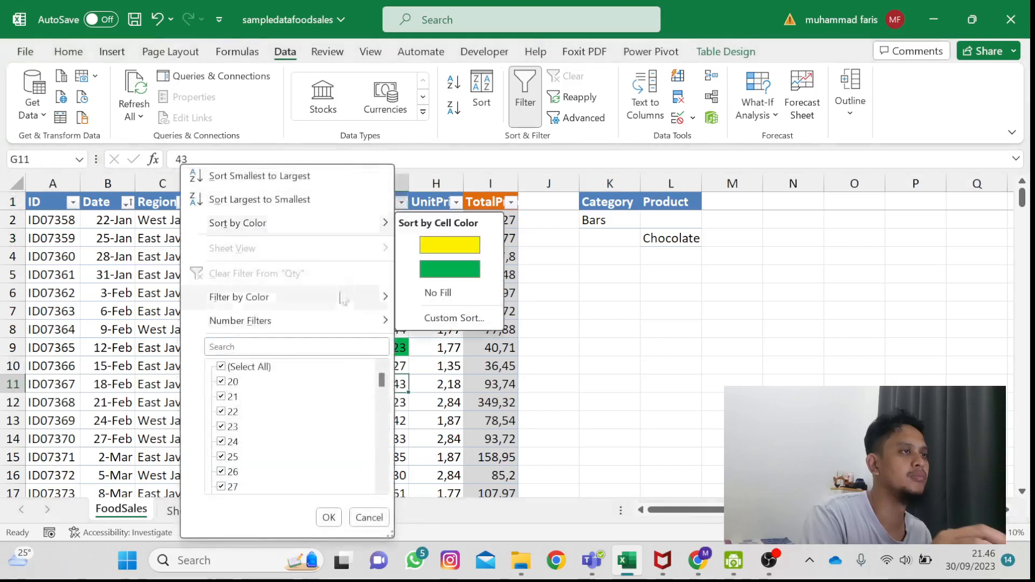
{"action": "mouse_move", "coordinate": [343, 300]}
{"action": "left_click", "coordinate": [435, 311]}
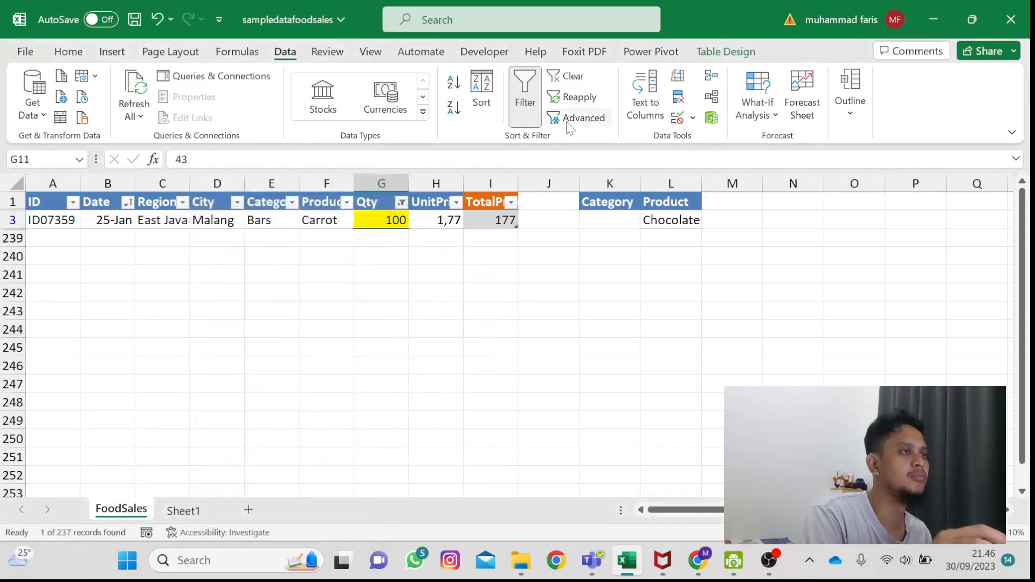
{"action": "left_click", "coordinate": [568, 76]}
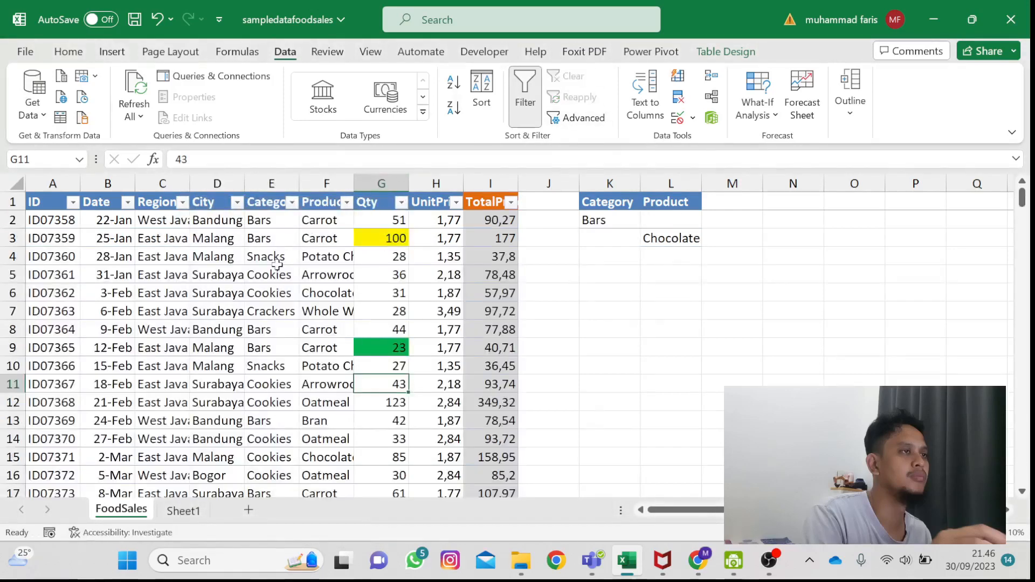
Step: Try a Contains text filter on the City column, then clear the filter
{"action": "scroll", "coordinate": [272, 267], "scroll_direction": "down", "scroll_amount": 1}
{"action": "scroll", "coordinate": [254, 280], "scroll_direction": "up", "scroll_amount": 1}
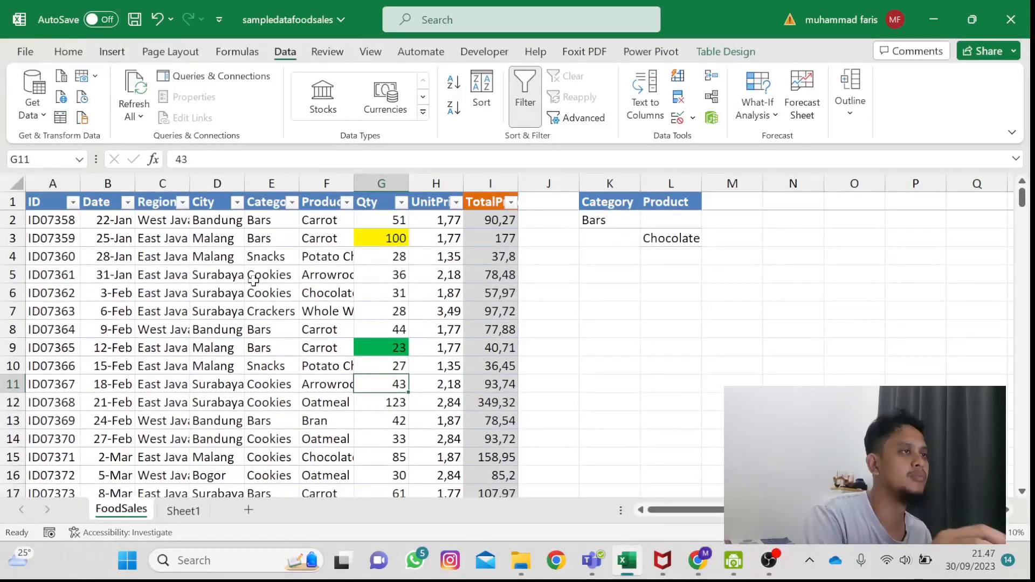
{"action": "left_click", "coordinate": [237, 203]}
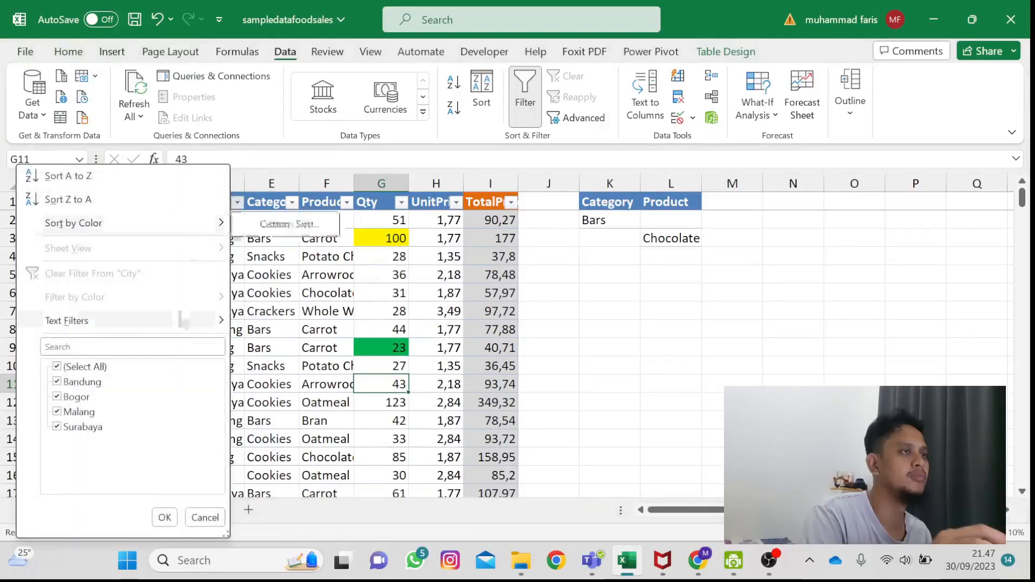
{"action": "mouse_move", "coordinate": [184, 321]}
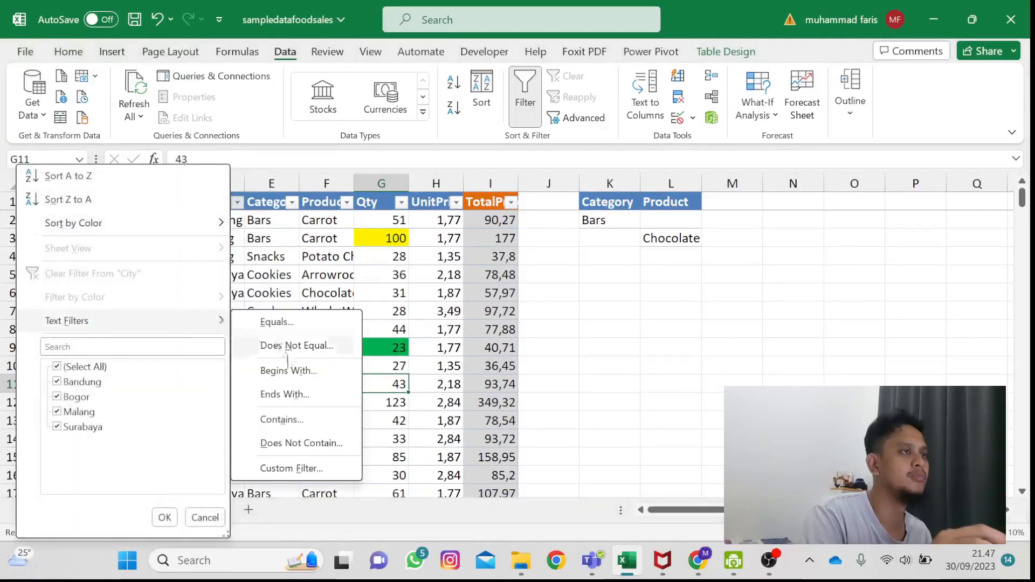
{"action": "left_click", "coordinate": [280, 420]}
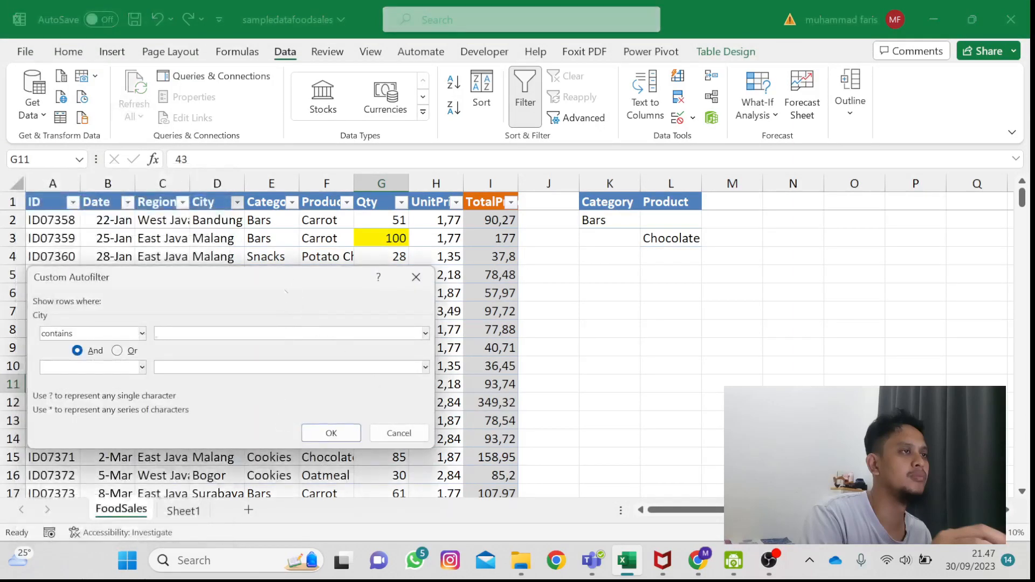
{"action": "left_click_drag", "start_coordinate": [279, 278], "coordinate": [576, 275]}
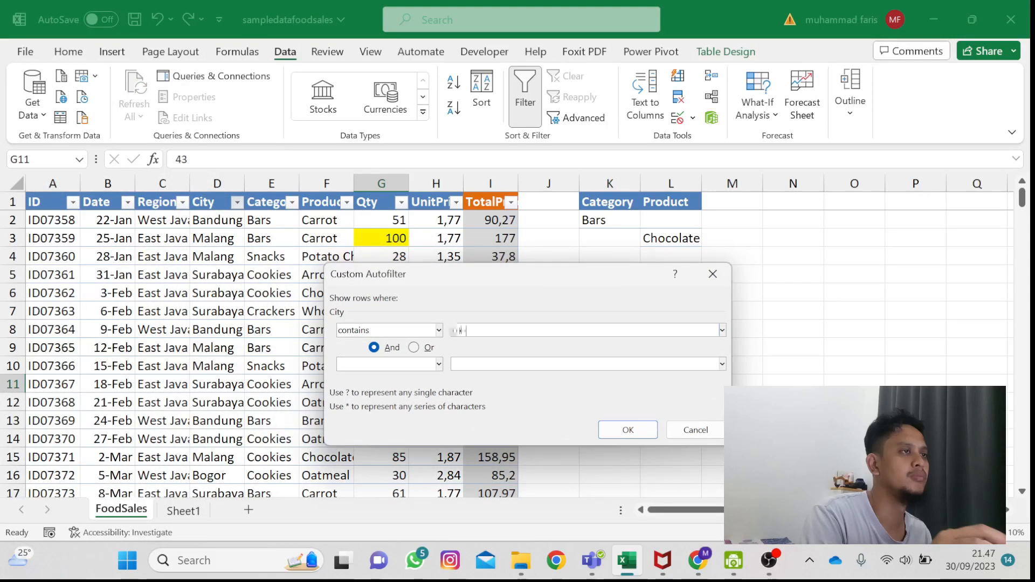
{"action": "left_click", "coordinate": [628, 430]}
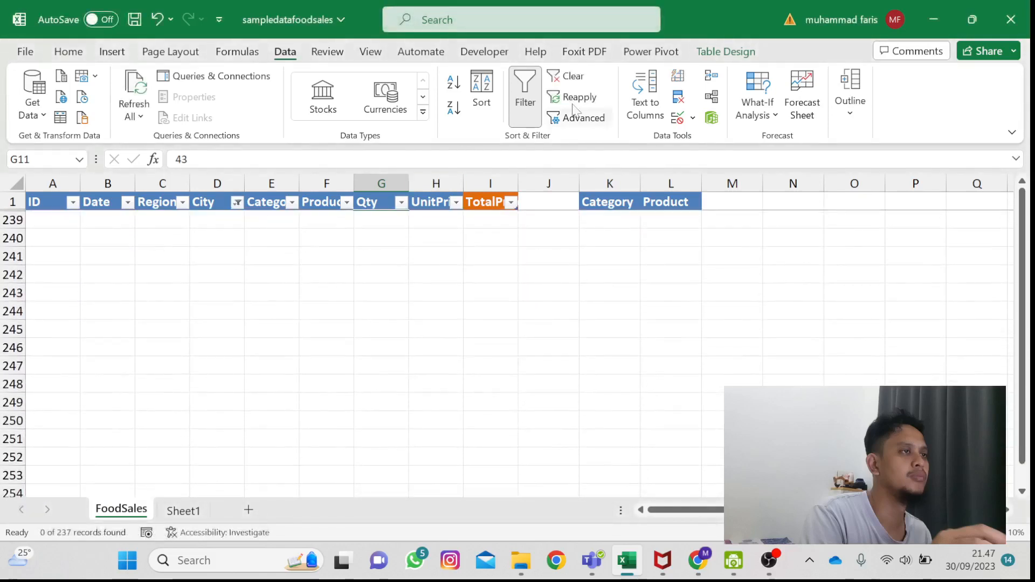
{"action": "left_click", "coordinate": [576, 80]}
{"action": "scroll", "coordinate": [224, 244], "scroll_direction": "up", "scroll_amount": 20}
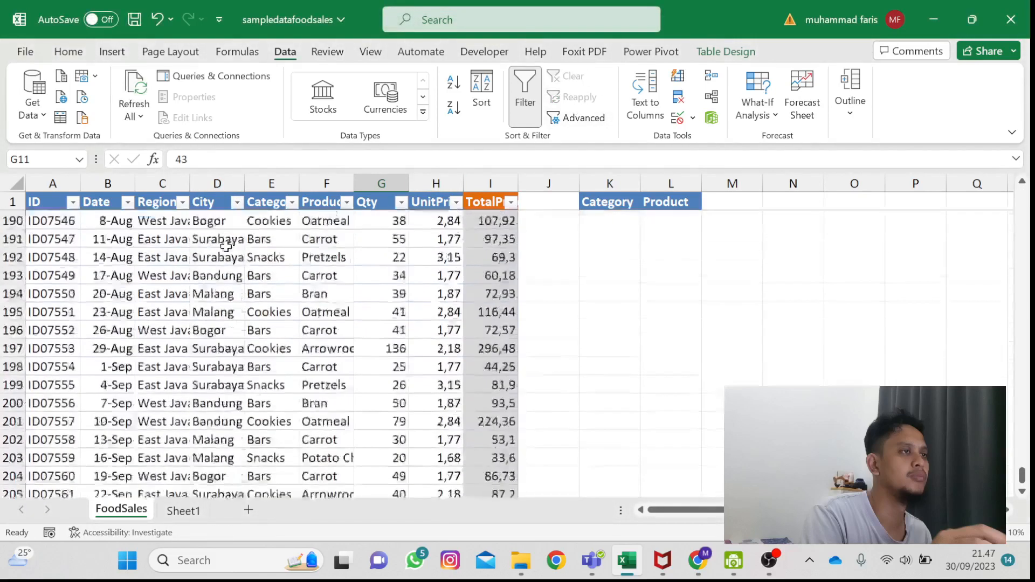
Step: Filter the Category column to entries containing "coo" and, after reviewing the rows, clear the filter
{"action": "left_click", "coordinate": [294, 204]}
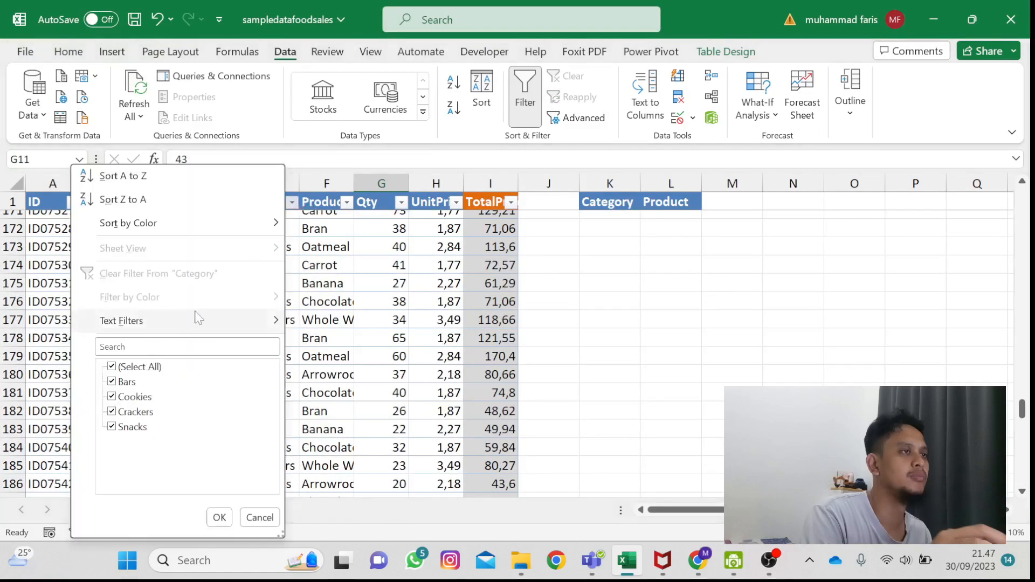
{"action": "mouse_move", "coordinate": [199, 318]}
{"action": "left_click", "coordinate": [350, 418]}
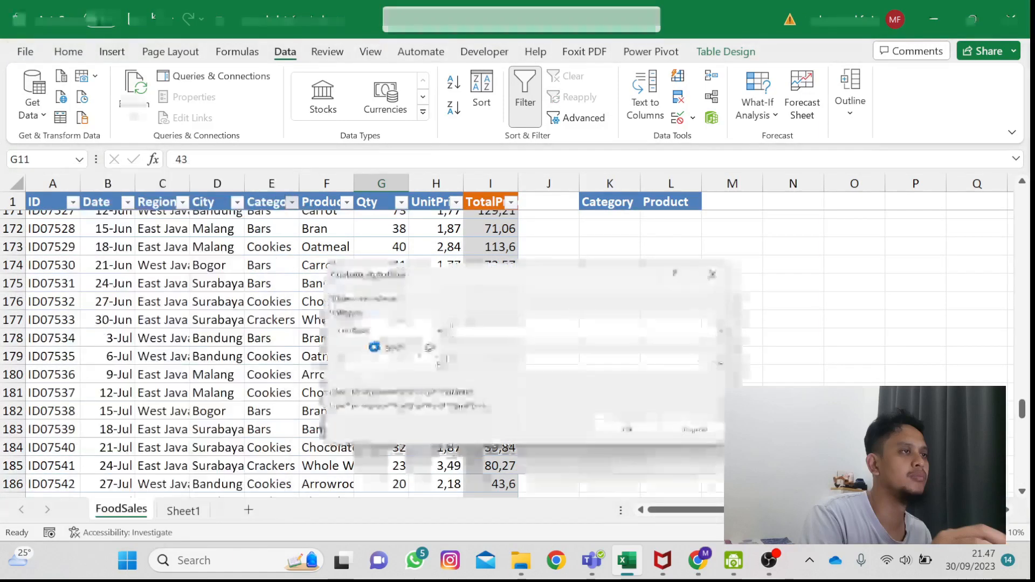
{"action": "type", "text": "coo"}
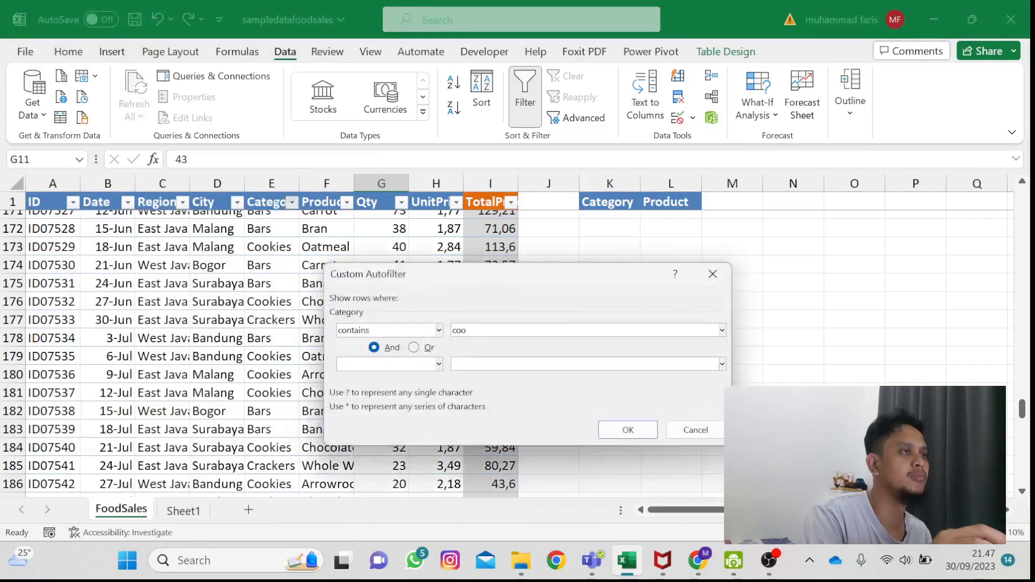
{"action": "left_click", "coordinate": [628, 430]}
{"action": "scroll", "coordinate": [337, 314], "scroll_direction": "right", "scroll_amount": 1}
{"action": "scroll", "coordinate": [337, 314], "scroll_direction": "down", "scroll_amount": 10}
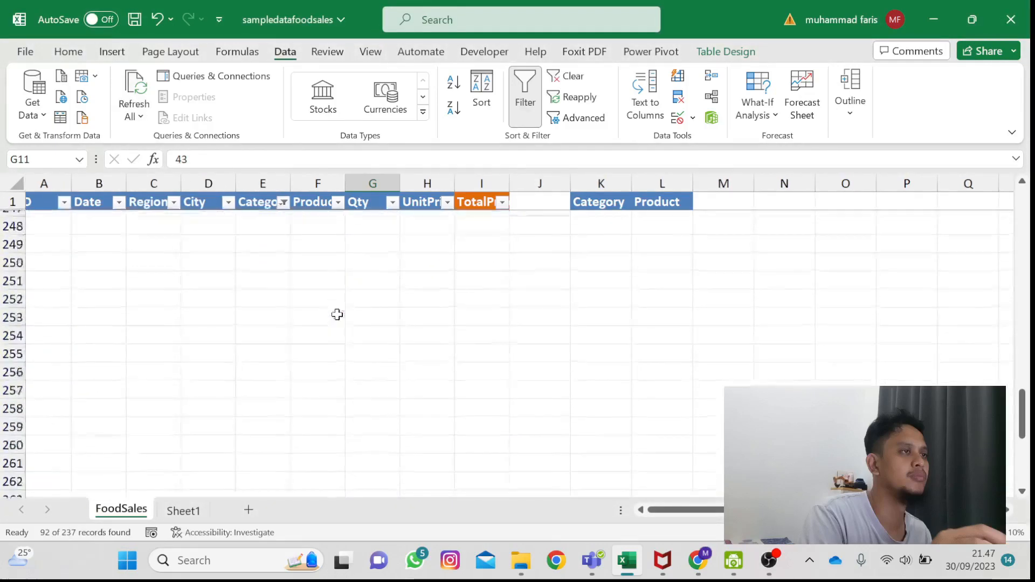
{"action": "scroll", "coordinate": [338, 313], "scroll_direction": "up", "scroll_amount": 20}
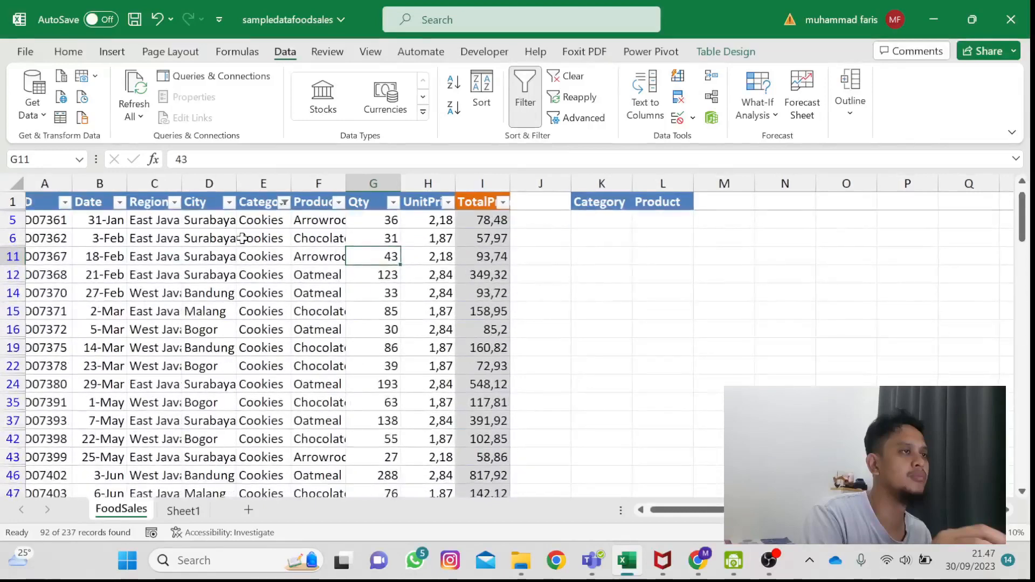
{"action": "left_click", "coordinate": [250, 238]}
{"action": "left_click", "coordinate": [574, 77]}
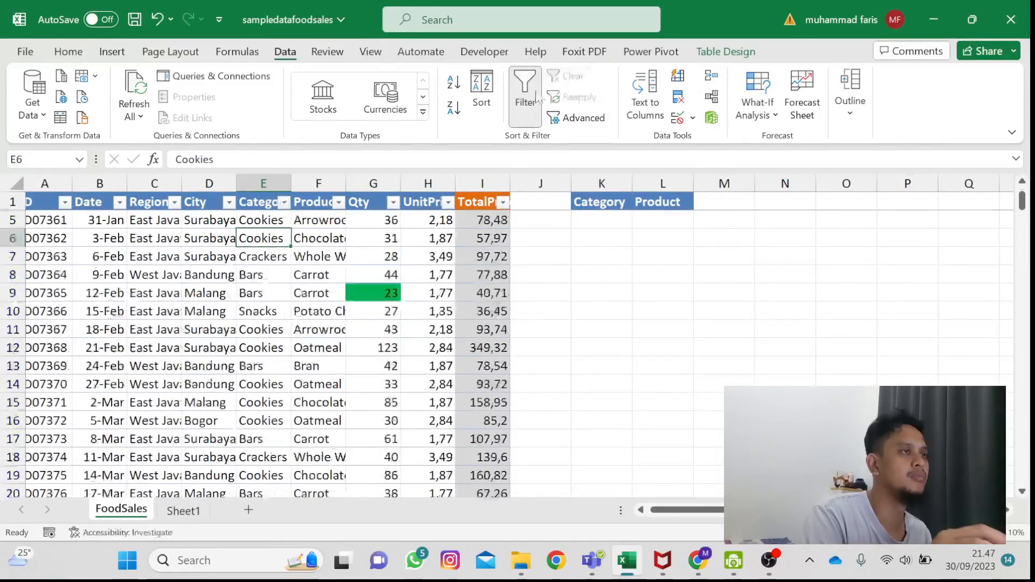
{"action": "left_click", "coordinate": [155, 257]}
{"action": "scroll", "coordinate": [162, 266], "scroll_direction": "left", "scroll_amount": 1}
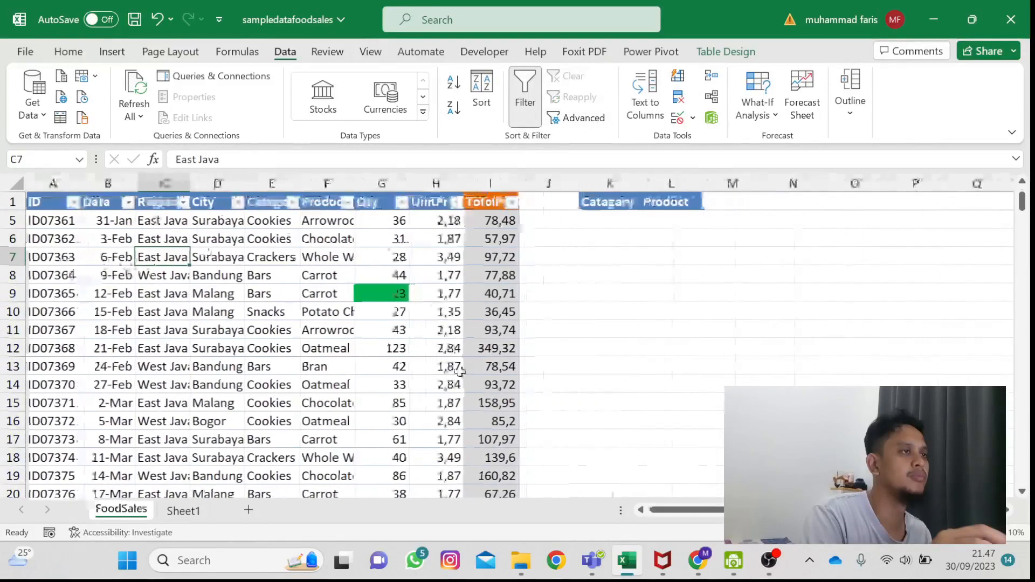
{"action": "left_click", "coordinate": [348, 219]}
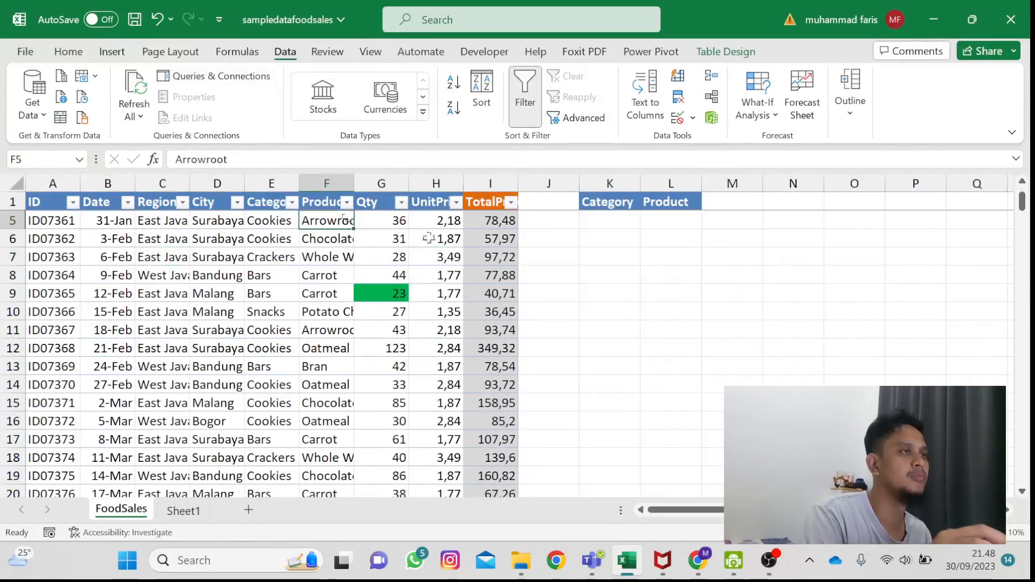
{"action": "scroll", "coordinate": [435, 235], "scroll_direction": "up", "scroll_amount": 1}
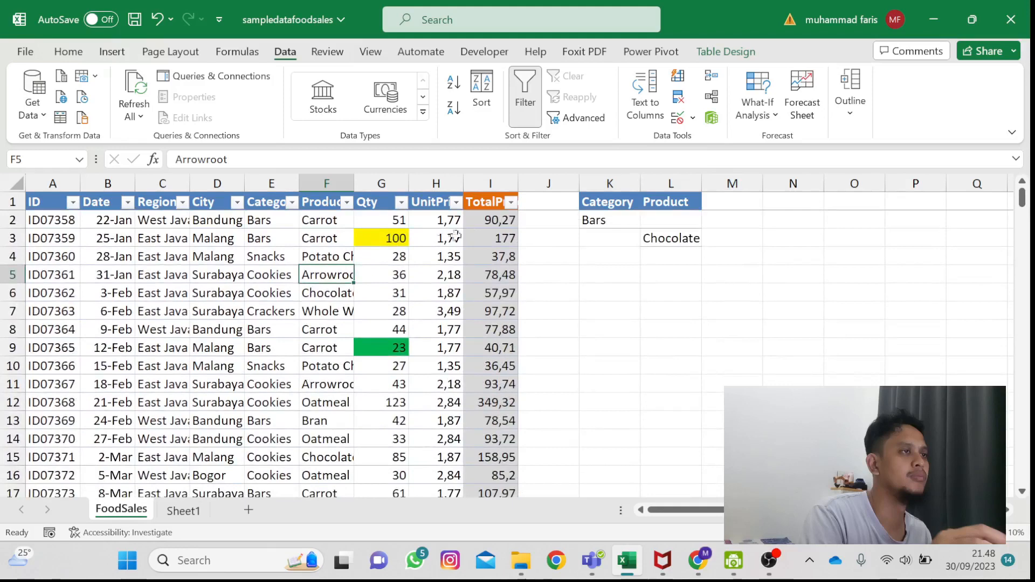
{"action": "left_click", "coordinate": [445, 233]}
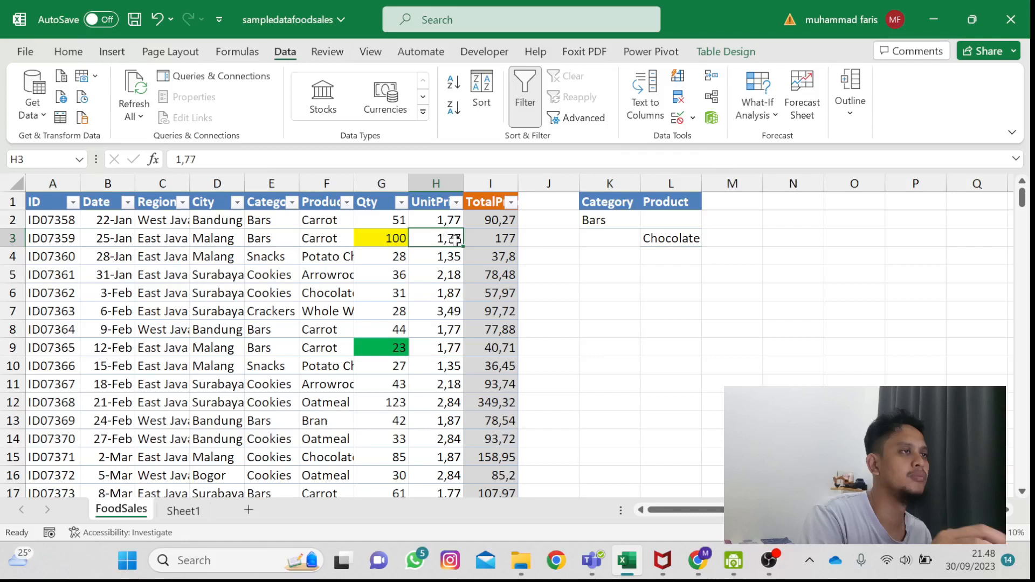
{"action": "left_click", "coordinate": [605, 225]}
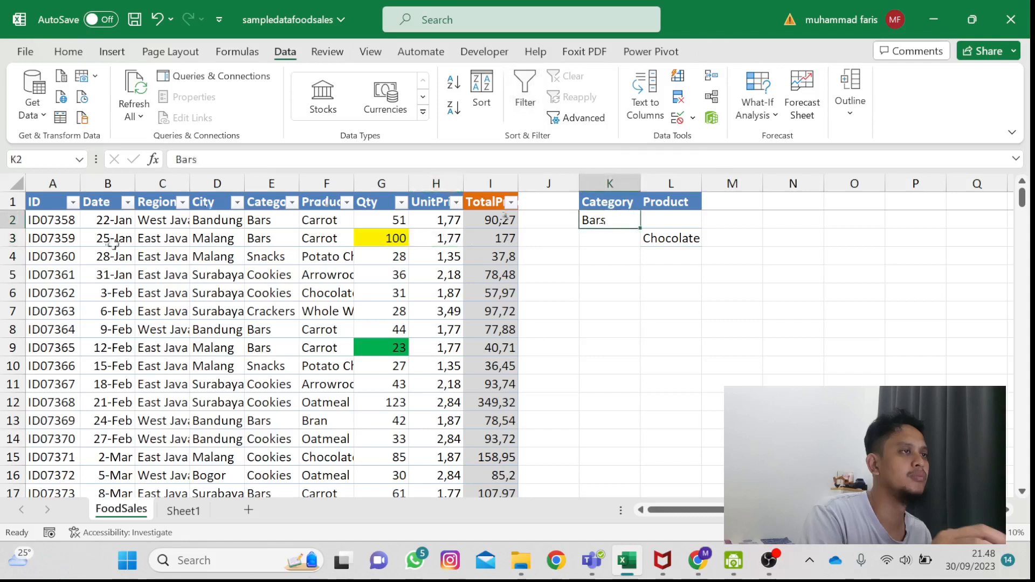
{"action": "left_click", "coordinate": [141, 241]}
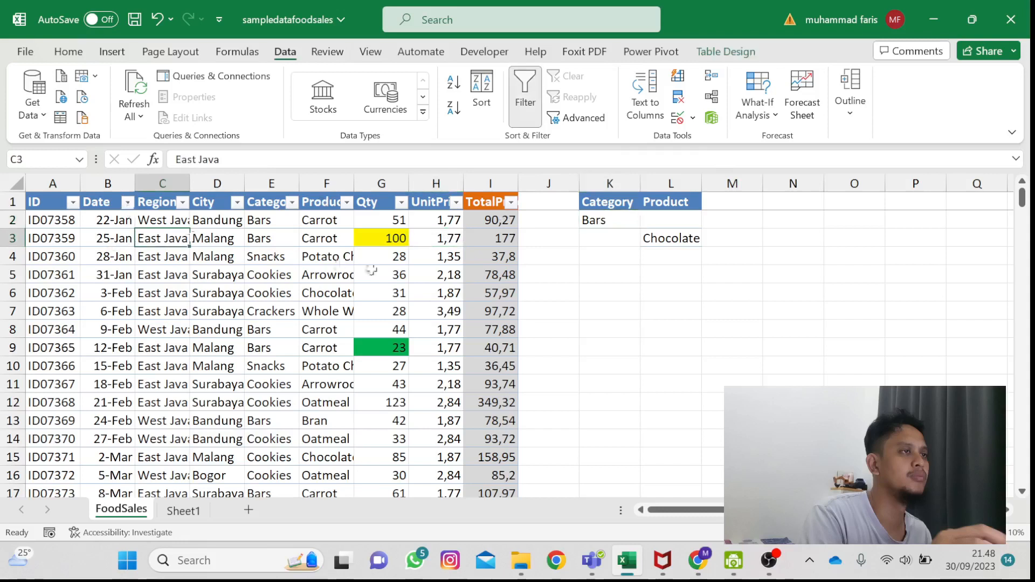
Step: Look through the Date column's date filter options and open its custom filter dialog, then cancel without applying a condition
{"action": "left_click", "coordinate": [605, 219]}
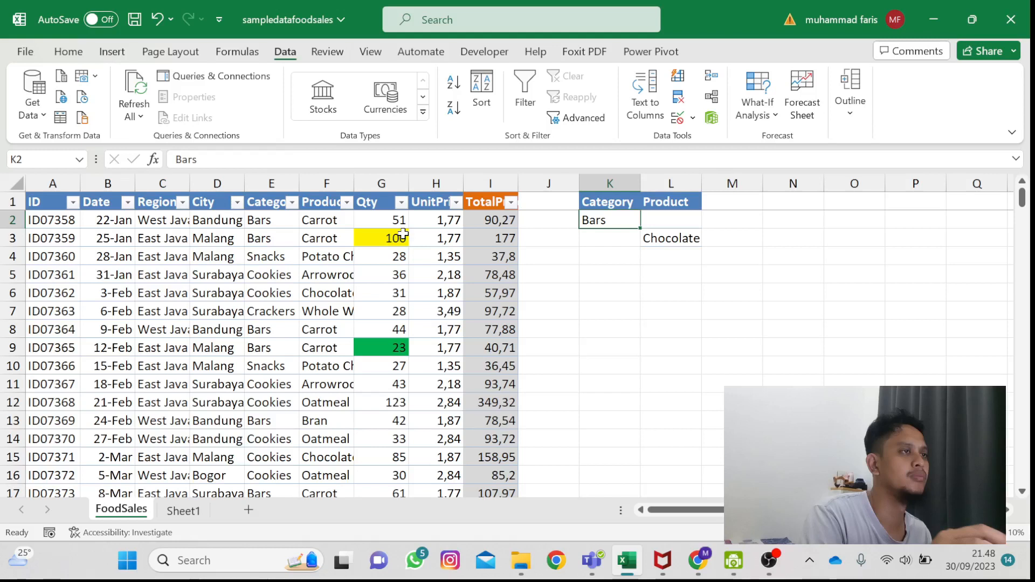
{"action": "left_click", "coordinate": [106, 227]}
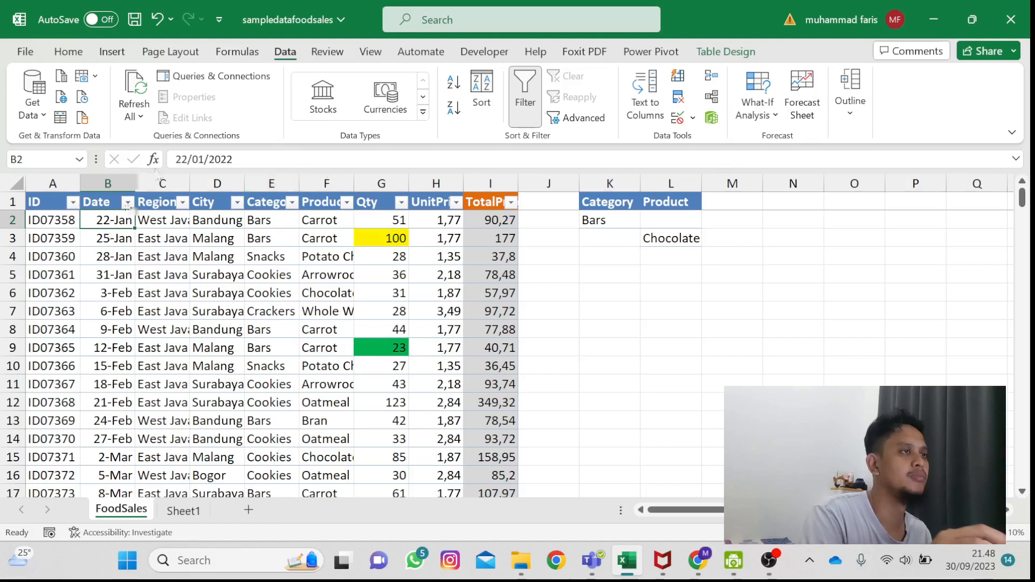
{"action": "left_click", "coordinate": [127, 202]}
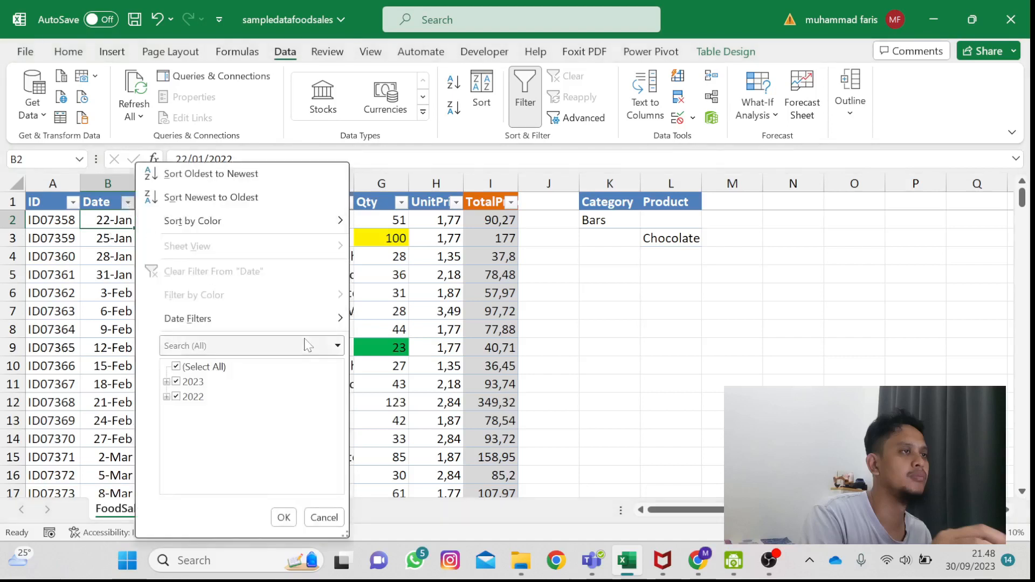
{"action": "mouse_move", "coordinate": [314, 321]}
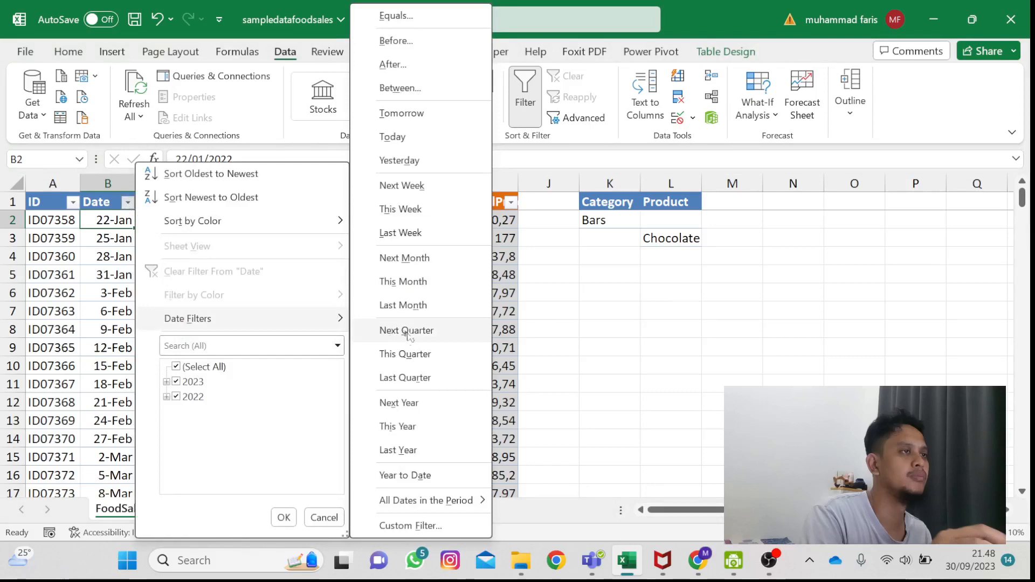
{"action": "left_click", "coordinate": [423, 527]}
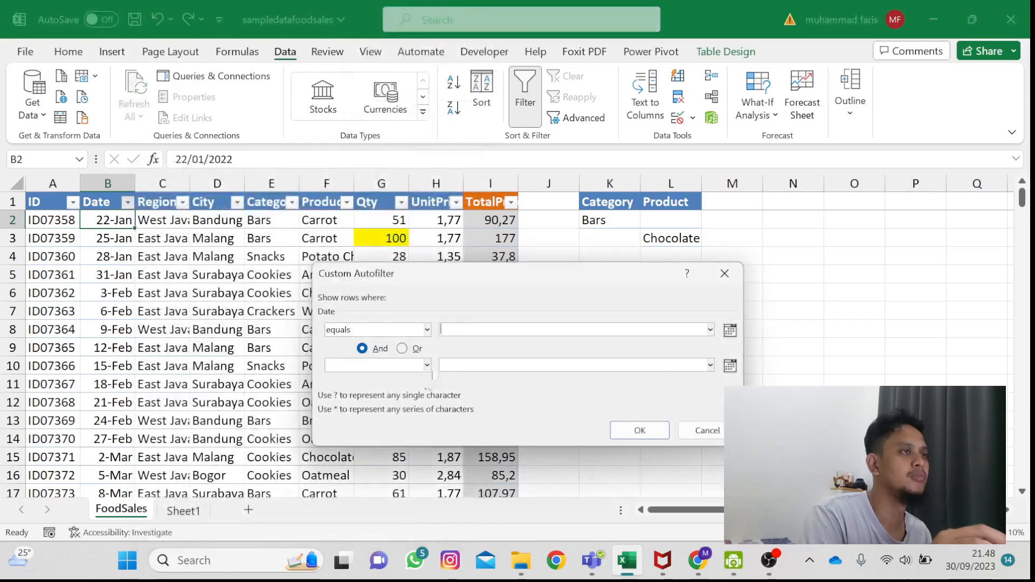
{"action": "left_click", "coordinate": [427, 365]}
{"action": "left_click", "coordinate": [720, 442]}
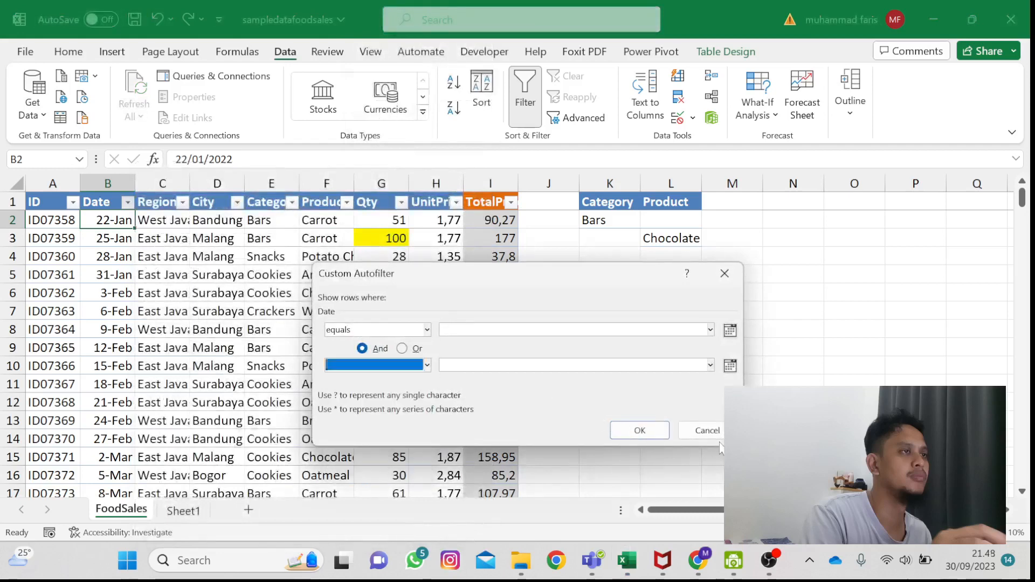
{"action": "left_click", "coordinate": [718, 437]}
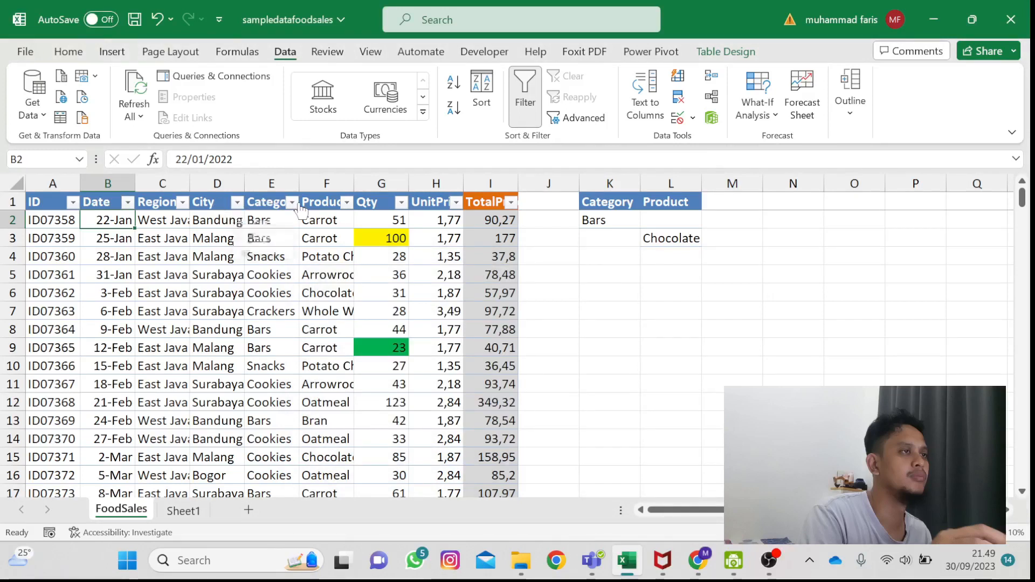
Step: Filter the Category column of the sales table to show only Bars
{"action": "left_click", "coordinate": [268, 224]}
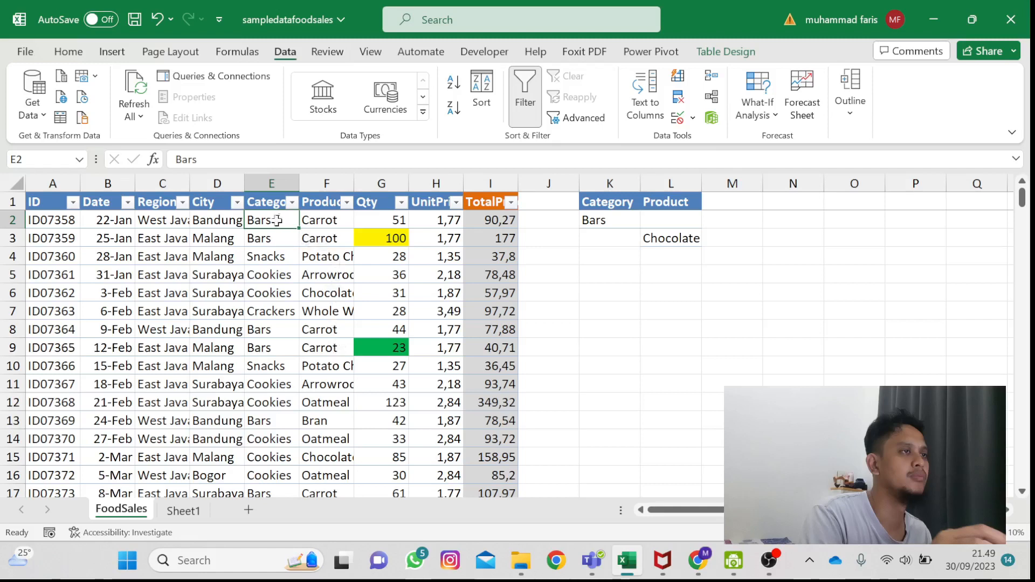
{"action": "left_click", "coordinate": [341, 261]}
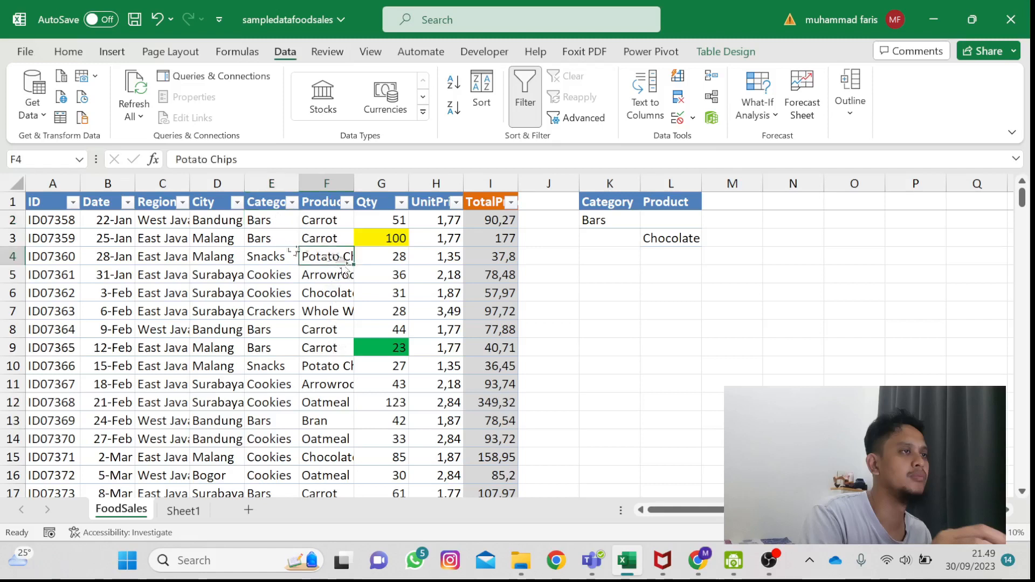
{"action": "left_click", "coordinate": [272, 256]}
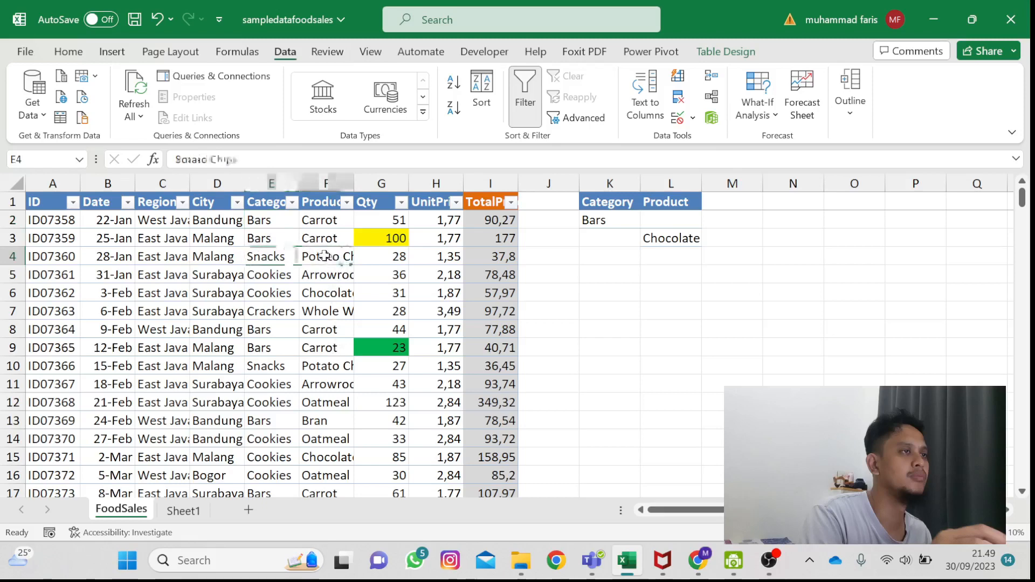
{"action": "left_click", "coordinate": [283, 221]}
{"action": "left_click", "coordinate": [292, 204]}
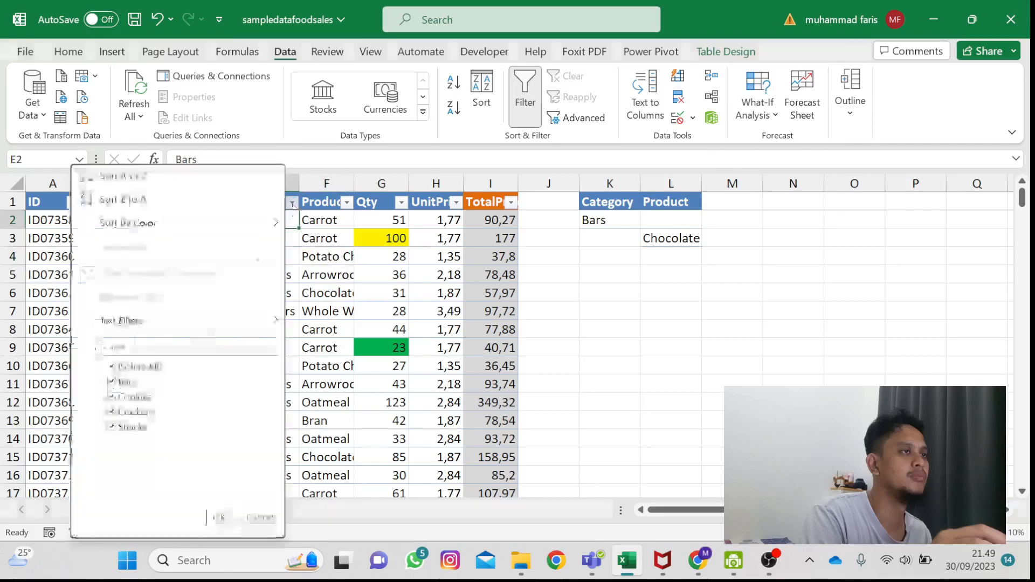
{"action": "left_click", "coordinate": [111, 366]}
{"action": "left_click", "coordinate": [112, 382]}
{"action": "left_click", "coordinate": [228, 514]}
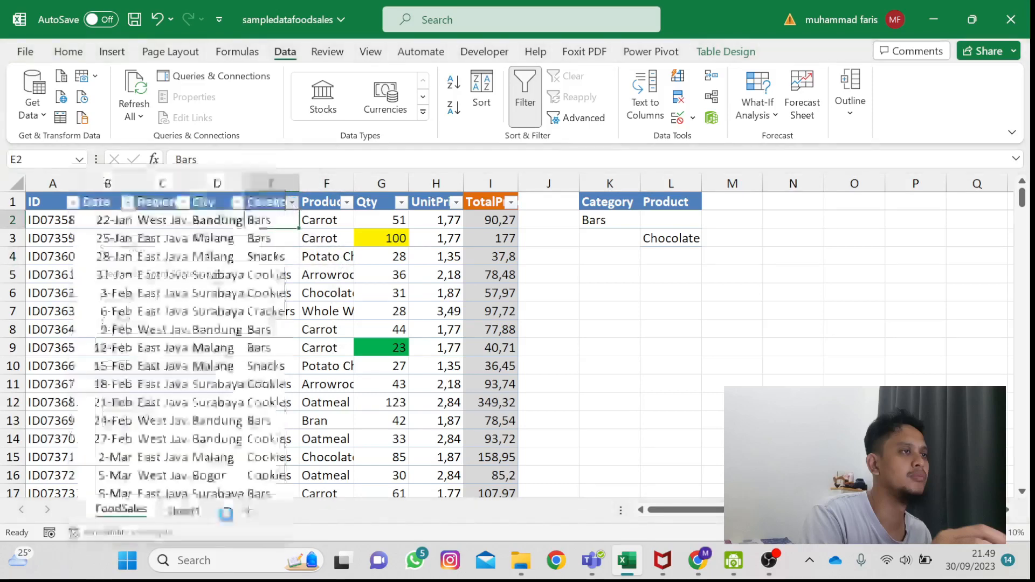
Step: Check the available choices in the Product column's filter without changing them, then select all categories again in the Category filter
{"action": "left_click", "coordinate": [345, 218]}
{"action": "left_click", "coordinate": [346, 203]}
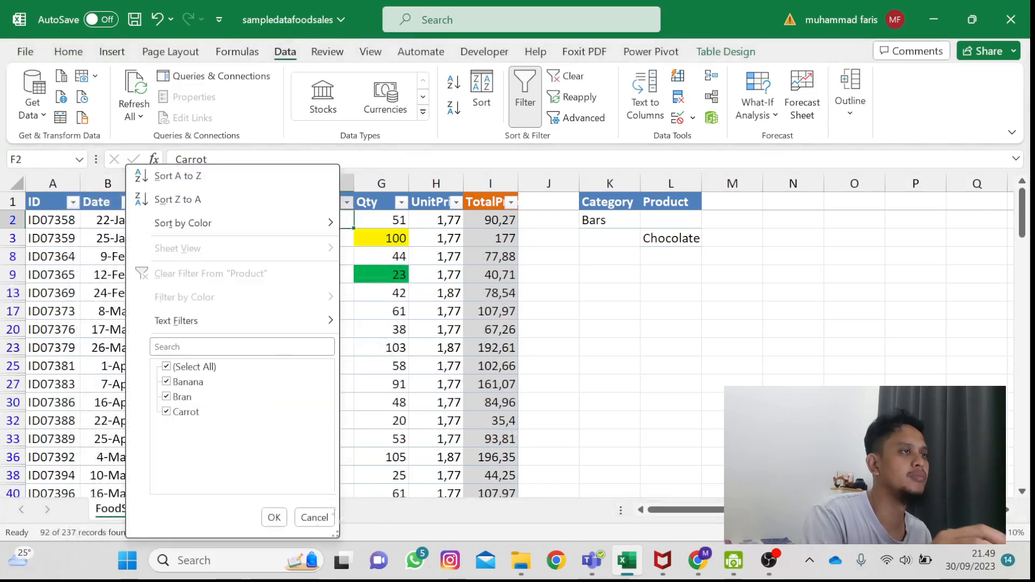
{"action": "left_click", "coordinate": [314, 519]}
{"action": "left_click", "coordinate": [292, 204]}
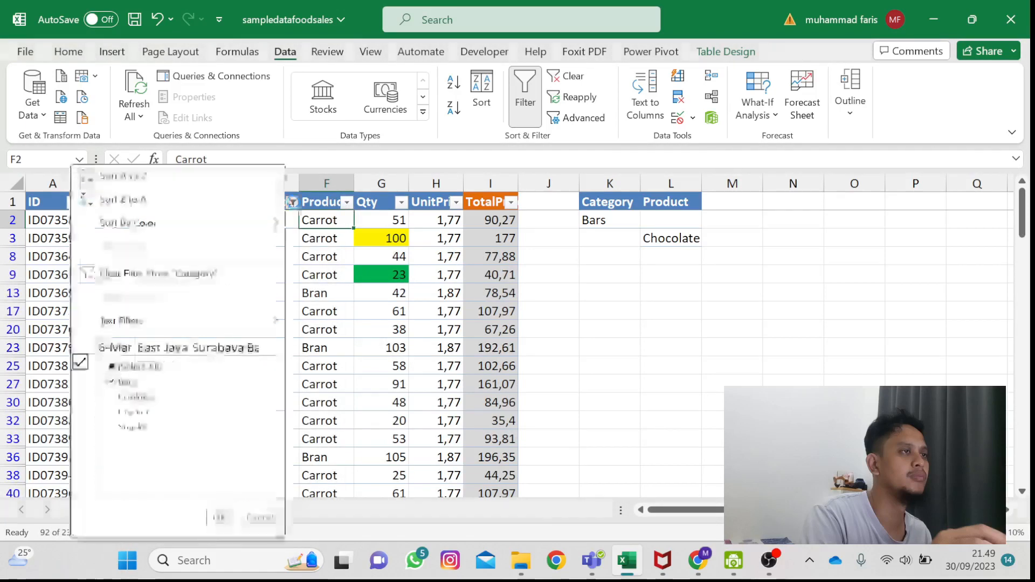
{"action": "left_click", "coordinate": [112, 366]}
{"action": "left_click", "coordinate": [219, 518]}
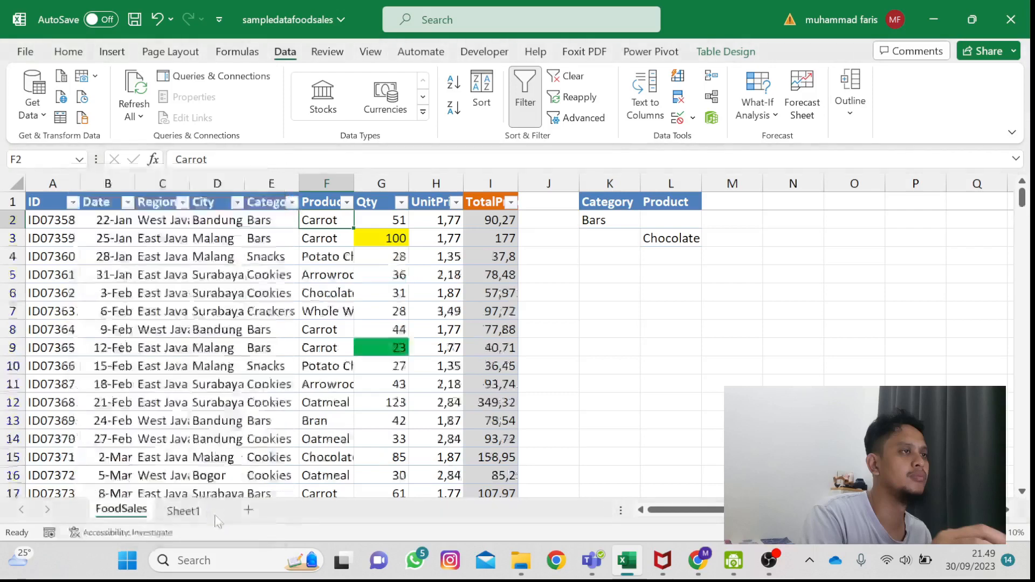
Step: Delete the Chocolate criterion from cell L3 of the criteria range
{"action": "left_click", "coordinate": [595, 205]}
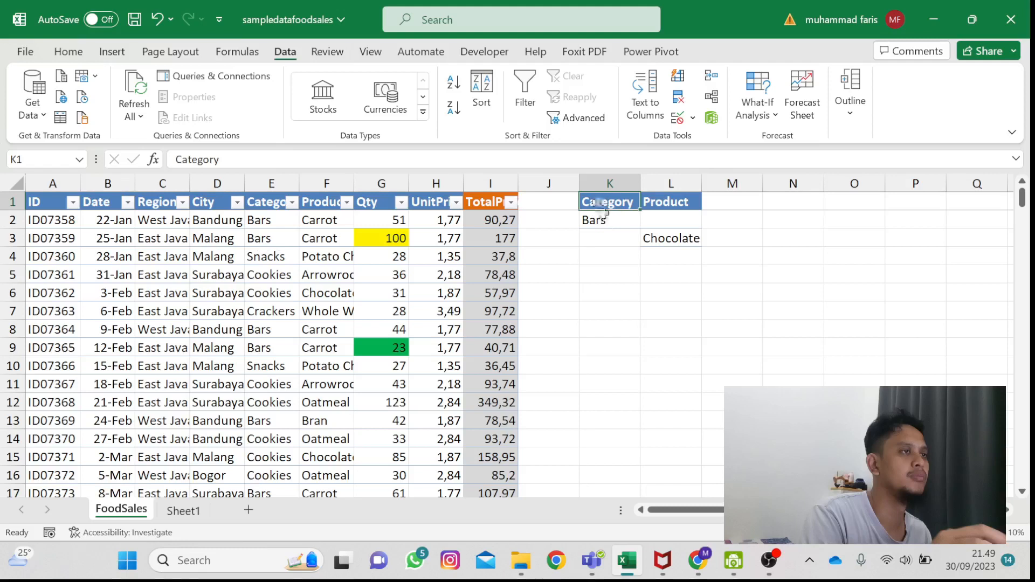
{"action": "left_click", "coordinate": [674, 240]}
{"action": "key", "text": "Delete"}
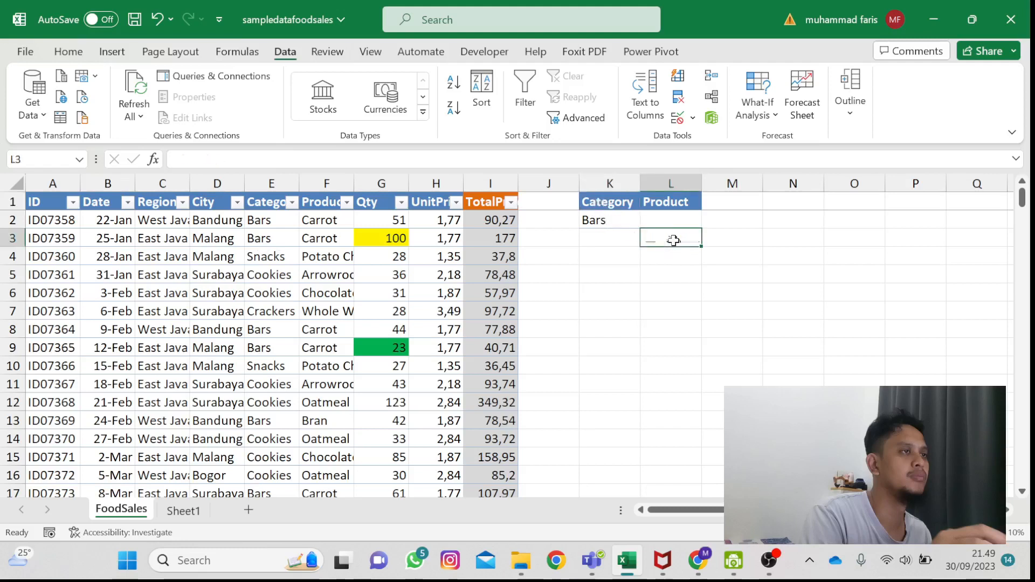
Step: Enter Carrot as the Product criterion in cell L2, on the same row as Bars
{"action": "key", "text": "Up"}
{"action": "key", "text": "Left"}
{"action": "key", "text": "Up"}
{"action": "key", "text": "Down"}
{"action": "key", "text": "Right"}
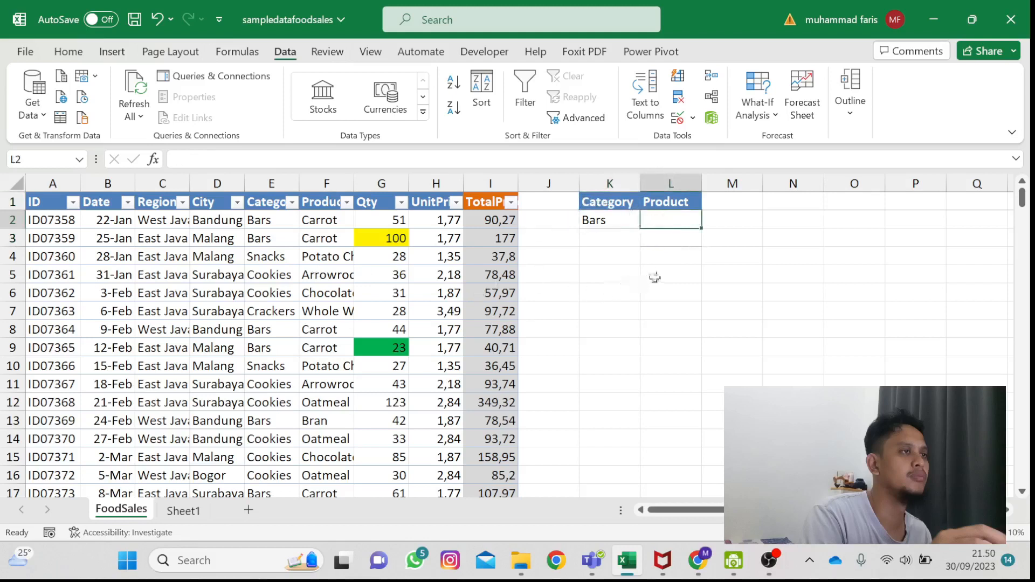
{"action": "scroll", "coordinate": [367, 425], "scroll_direction": "down", "scroll_amount": 2}
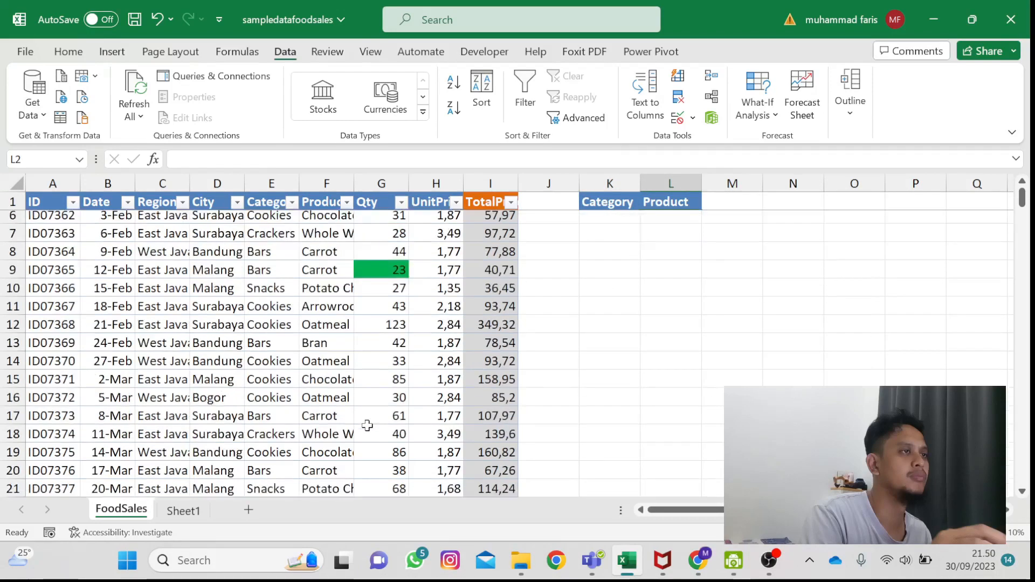
{"action": "scroll", "coordinate": [367, 425], "scroll_direction": "up", "scroll_amount": 2}
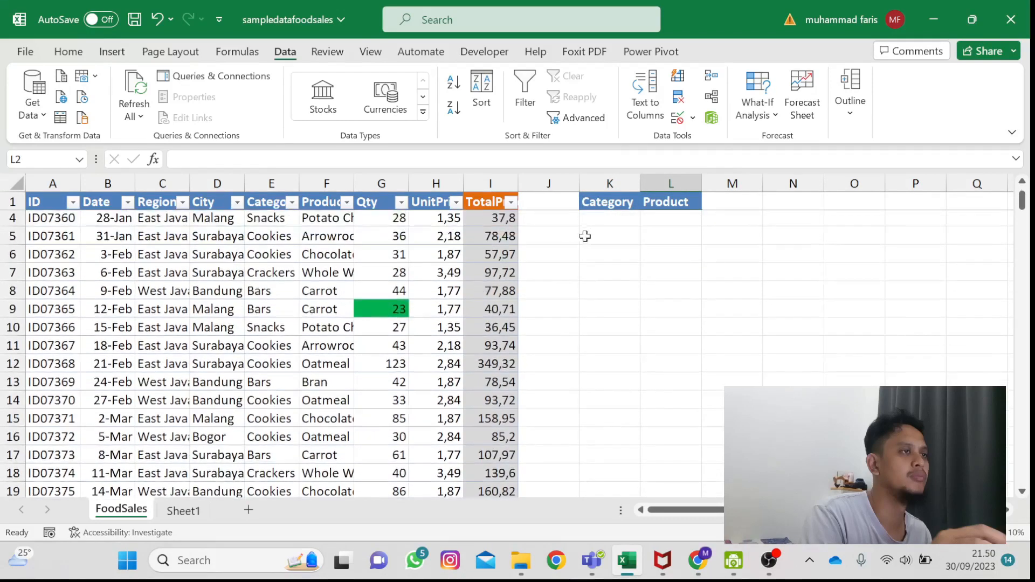
{"action": "scroll", "coordinate": [583, 254], "scroll_direction": "up", "scroll_amount": 1}
{"action": "type", "text": "ar"}
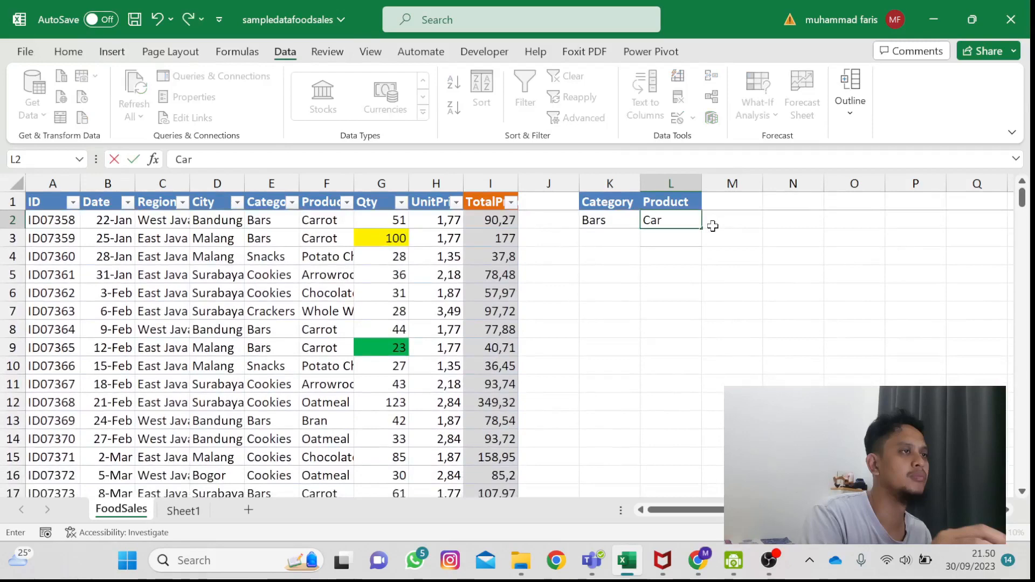
{"action": "type", "text": "rot"}
{"action": "key", "text": "Return"}
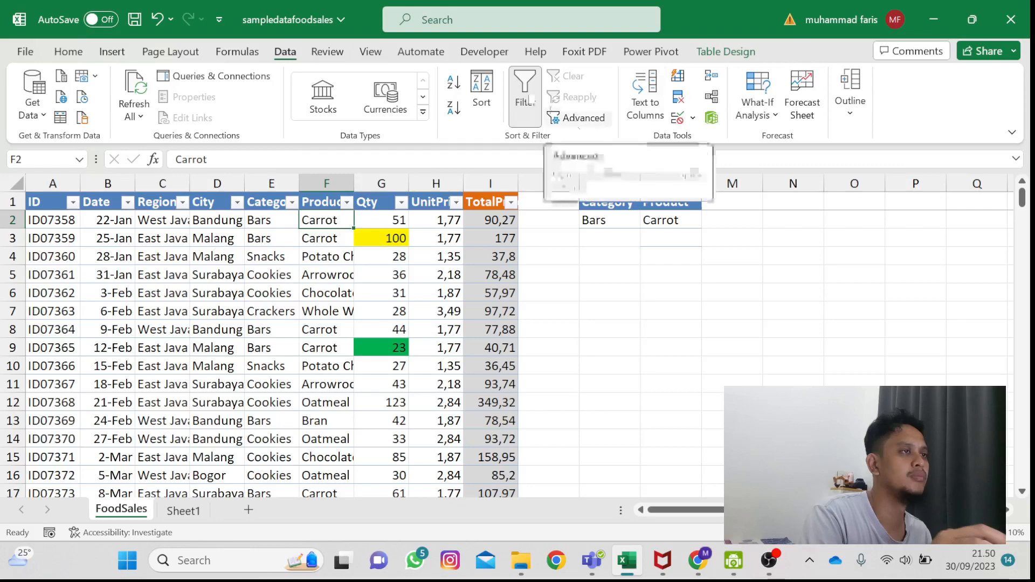
Step: Start an in-place Advanced Filter on the sales table and try to reselect the whole table, including headers, as the list range
{"action": "left_click", "coordinate": [564, 121]}
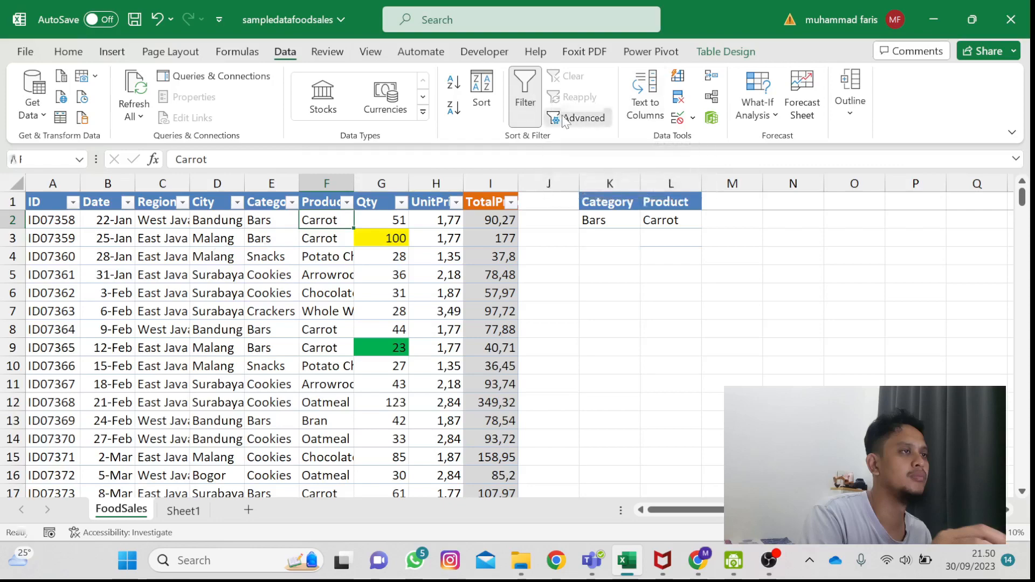
{"action": "scroll", "coordinate": [259, 278], "scroll_direction": "up", "scroll_amount": 20}
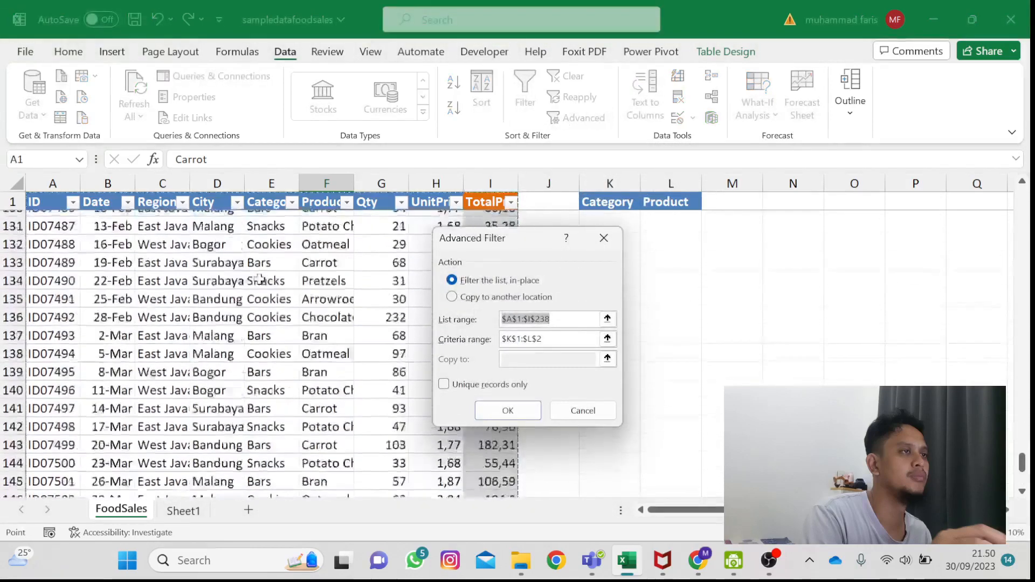
{"action": "scroll", "coordinate": [259, 279], "scroll_direction": "up", "scroll_amount": 2}
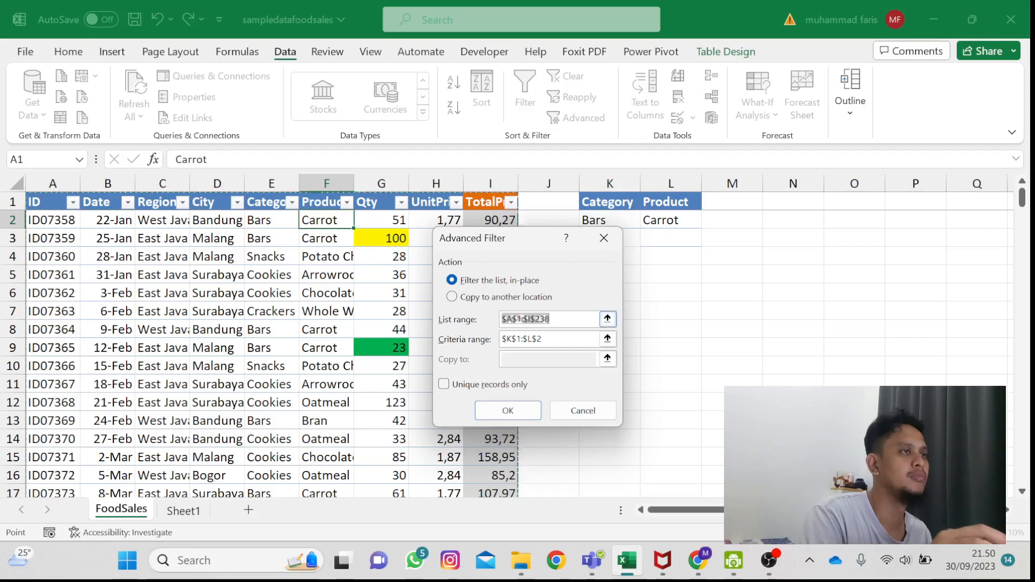
{"action": "left_click", "coordinate": [545, 320]}
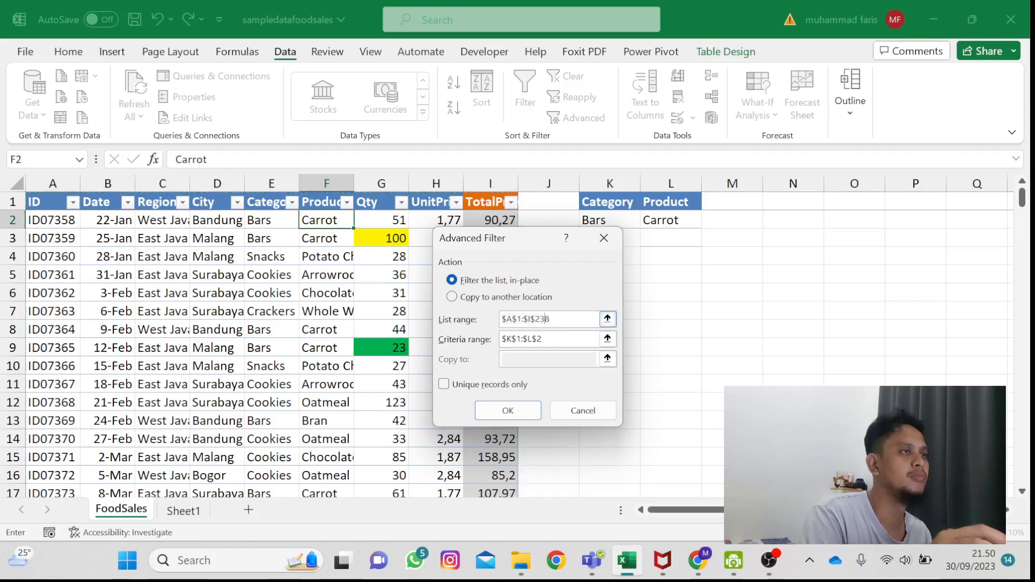
{"action": "left_click", "coordinate": [50, 205]}
{"action": "key", "text": "ctrl+shift+Right"}
{"action": "key", "text": "ctrl+shift+Down"}
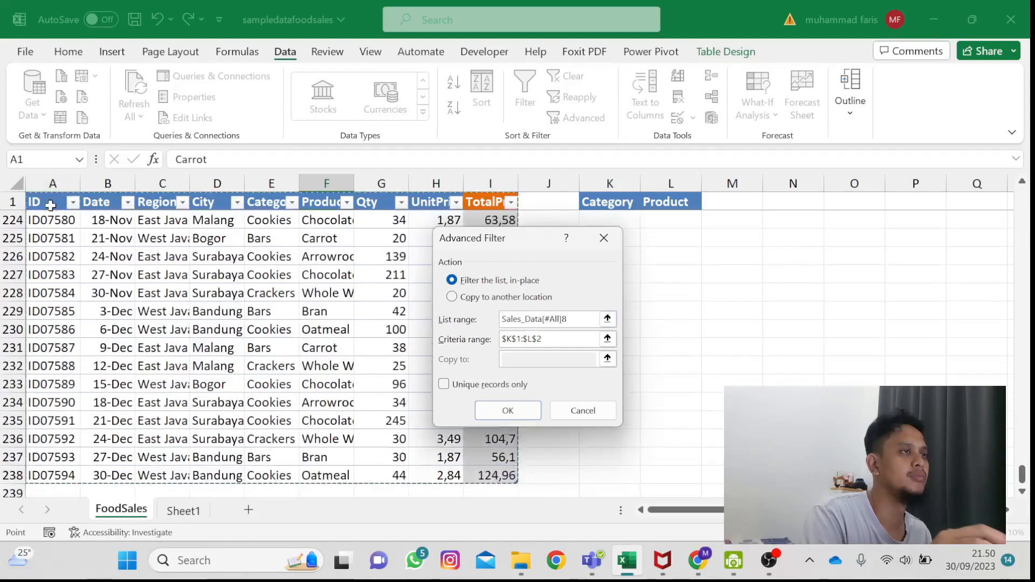
{"action": "scroll", "coordinate": [50, 205], "scroll_direction": "up", "scroll_amount": 20}
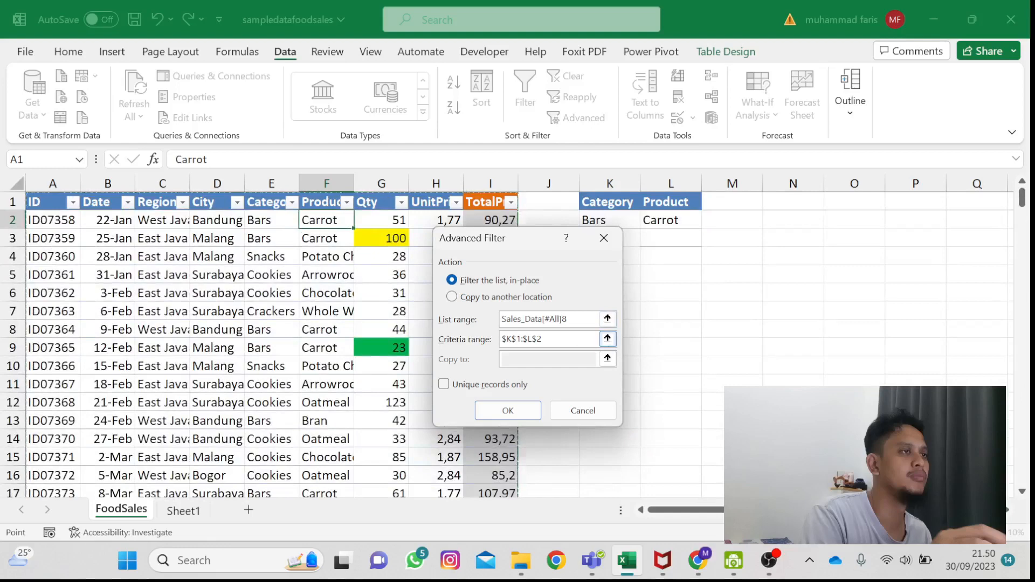
Step: Set the Advanced Filter's criteria range to K1:L2 and try to apply the filter
{"action": "left_click_drag", "start_coordinate": [615, 203], "coordinate": [661, 218]}
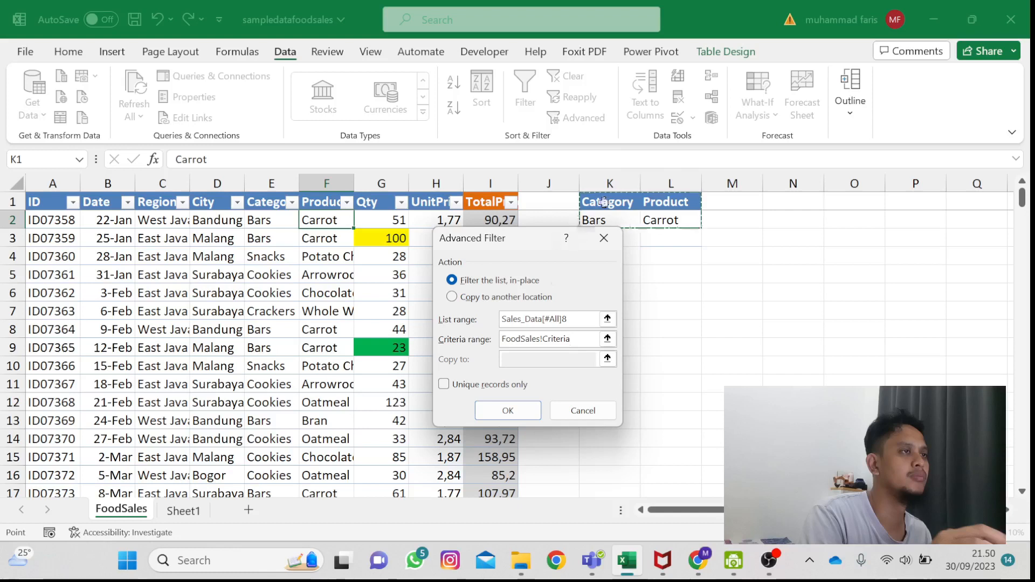
{"action": "left_click", "coordinate": [509, 408]}
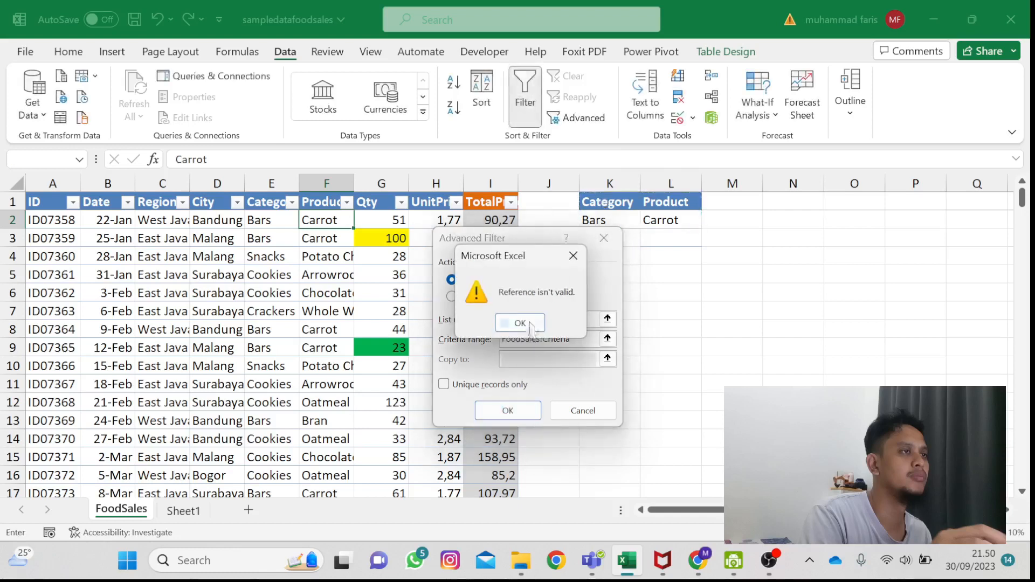
{"action": "left_click", "coordinate": [521, 323]}
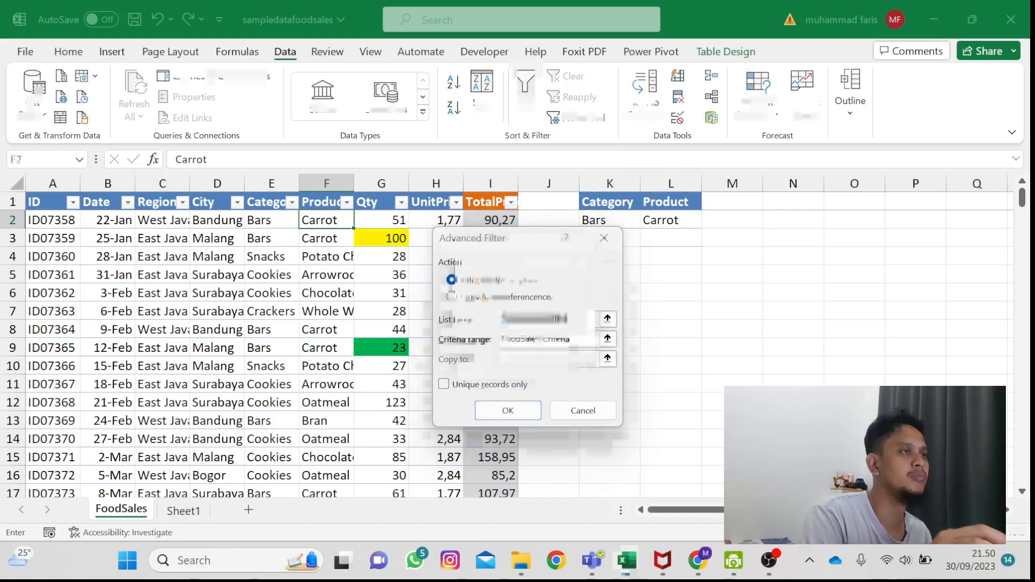
Step: Replace the Advanced Filter's list range with the entire sales table, Sales_Data[#All], and apply the filter in place
{"action": "left_click", "coordinate": [564, 319]}
{"action": "key", "text": "BackSpace"}
{"action": "key", "text": "BackSpace"}
{"action": "key", "text": "BackSpace"}
{"action": "key", "text": "BackSpace"}
{"action": "key", "text": "BackSpace"}
{"action": "key", "text": "BackSpace"}
{"action": "key", "text": "BackSpace"}
{"action": "key", "text": "BackSpace"}
{"action": "key", "text": "BackSpace"}
{"action": "key", "text": "BackSpace"}
{"action": "key", "text": "BackSpace"}
{"action": "key", "text": "BackSpace"}
{"action": "key", "text": "BackSpace"}
{"action": "key", "text": "BackSpace"}
{"action": "key", "text": "BackSpace"}
{"action": "key", "text": "BackSpace"}
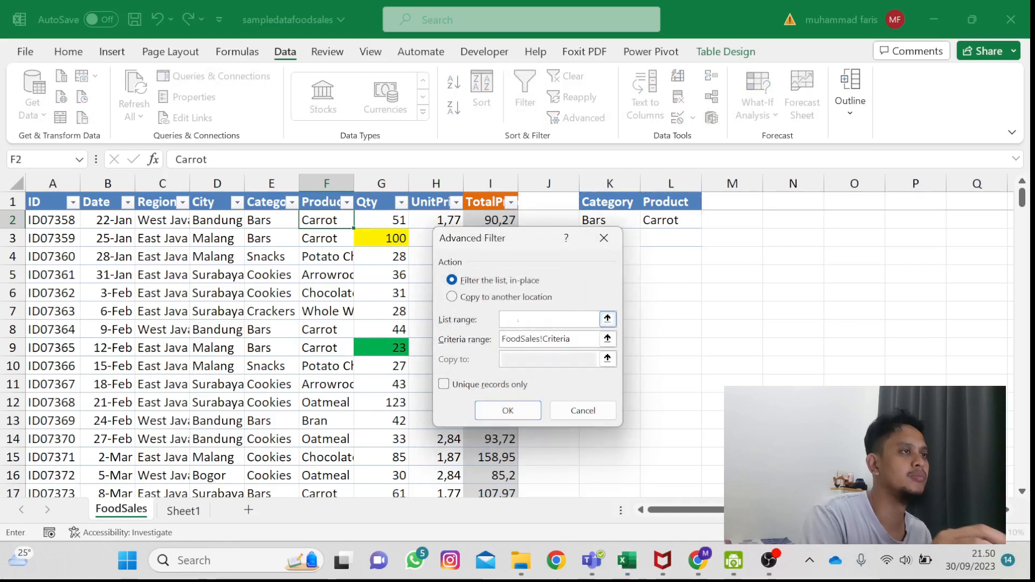
{"action": "left_click", "coordinate": [608, 319]}
{"action": "left_click", "coordinate": [46, 201]}
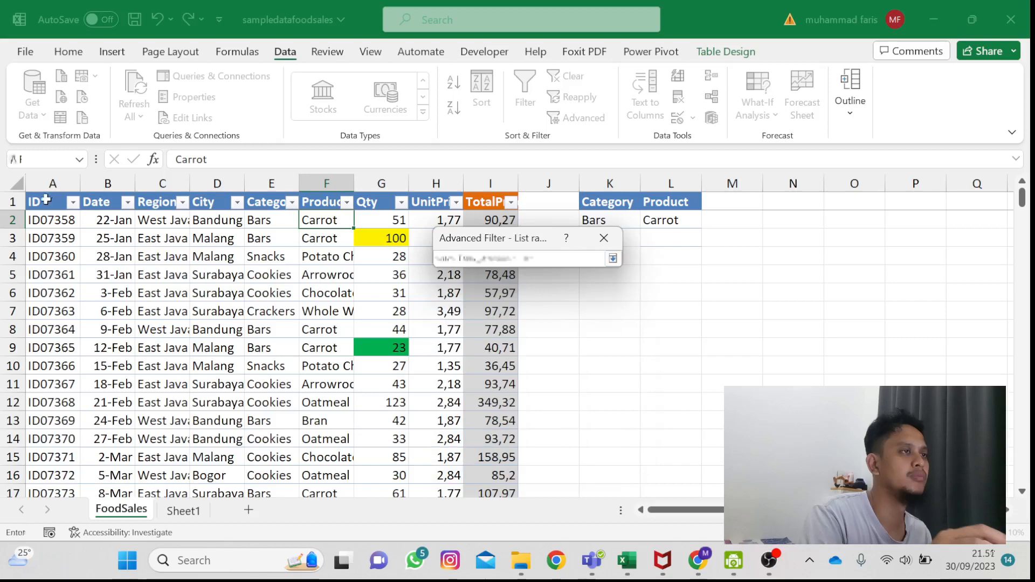
{"action": "key", "text": "ctrl+shift+Right"}
{"action": "key", "text": "ctrl+shift+Down"}
{"action": "key", "text": "Return"}
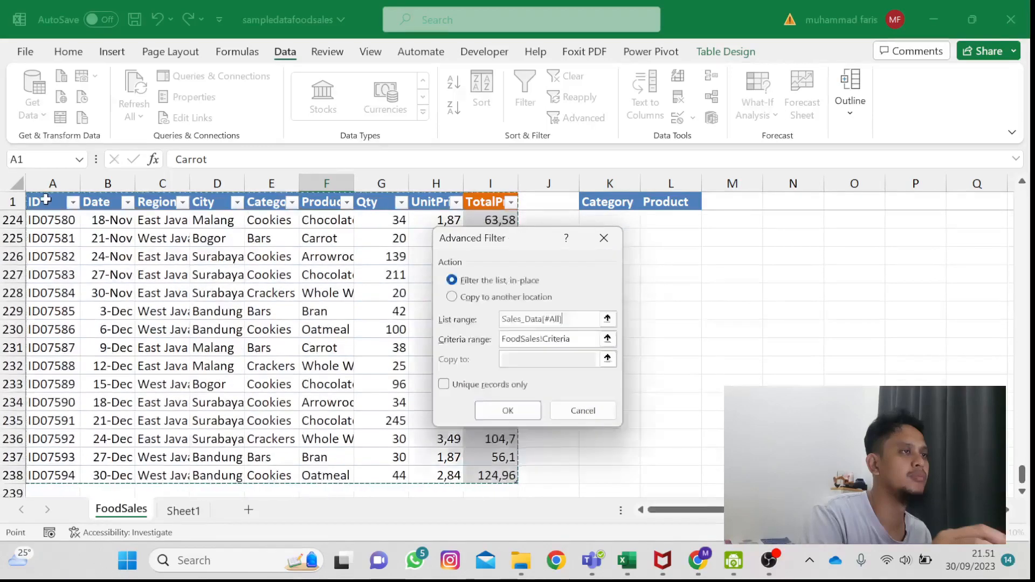
{"action": "left_click", "coordinate": [503, 405]}
{"action": "scroll", "coordinate": [319, 280], "scroll_direction": "up", "scroll_amount": 20}
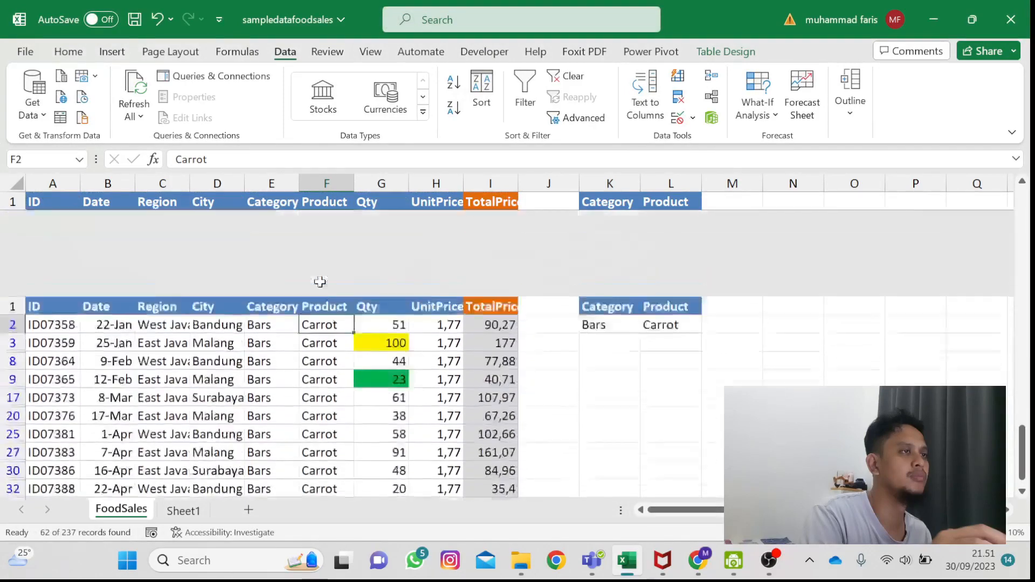
Step: Review the filtered sales rows against the Category and Product criteria in K2 and L2
{"action": "key", "text": "Left"}
{"action": "left_click", "coordinate": [610, 217]}
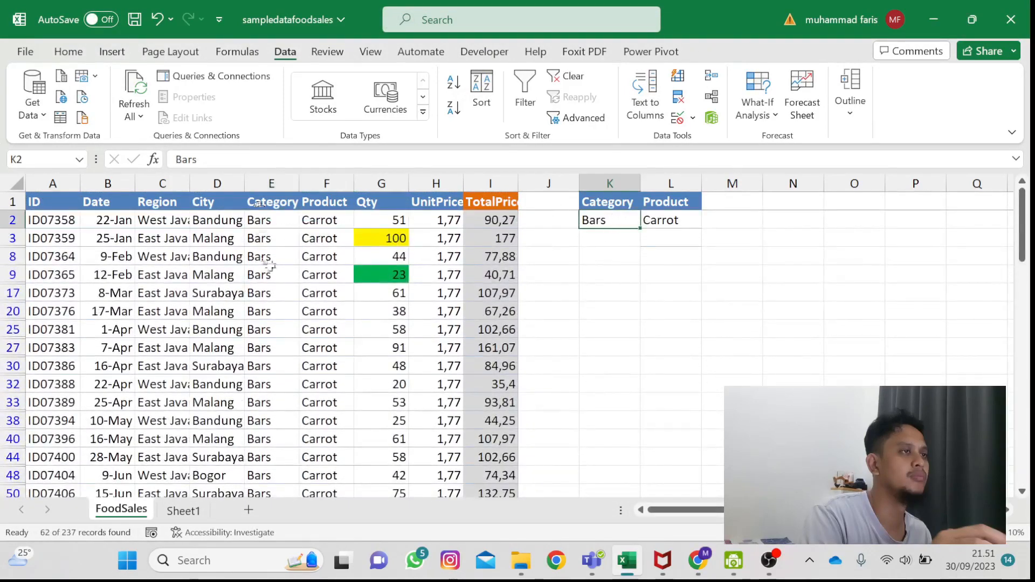
{"action": "scroll", "coordinate": [270, 268], "scroll_direction": "down", "scroll_amount": 8}
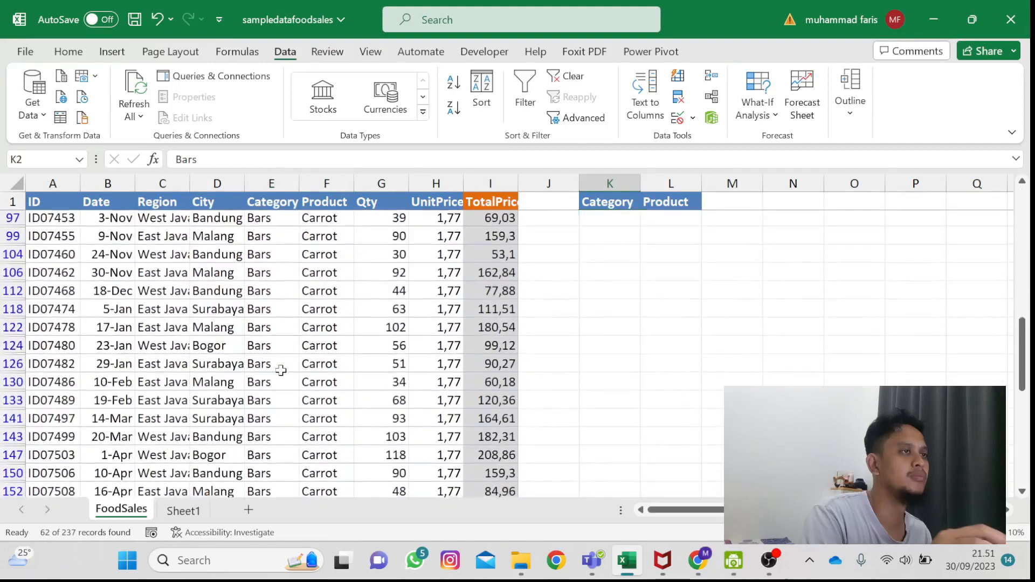
{"action": "scroll", "coordinate": [277, 370], "scroll_direction": "up", "scroll_amount": 10}
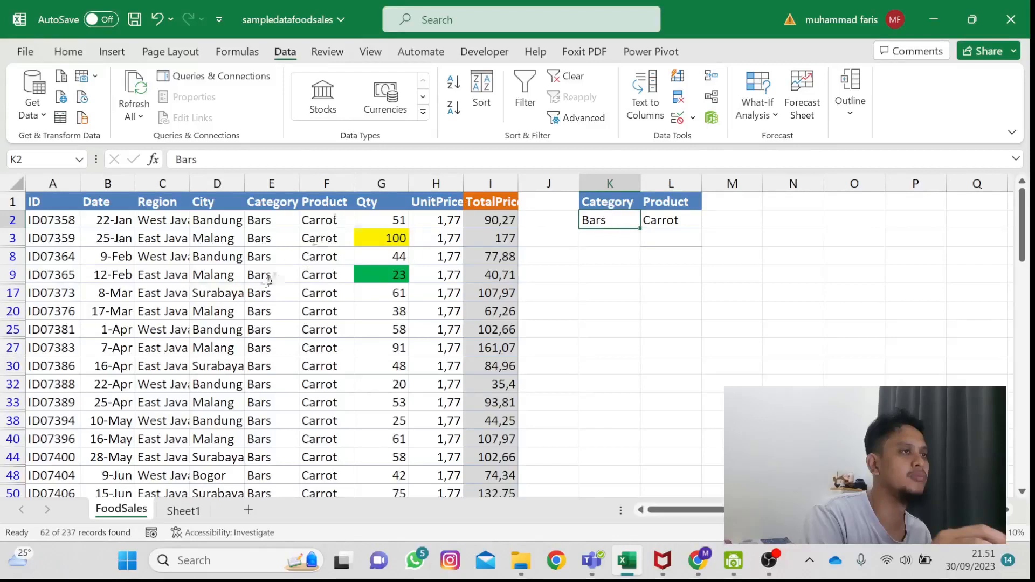
{"action": "left_click", "coordinate": [678, 223]}
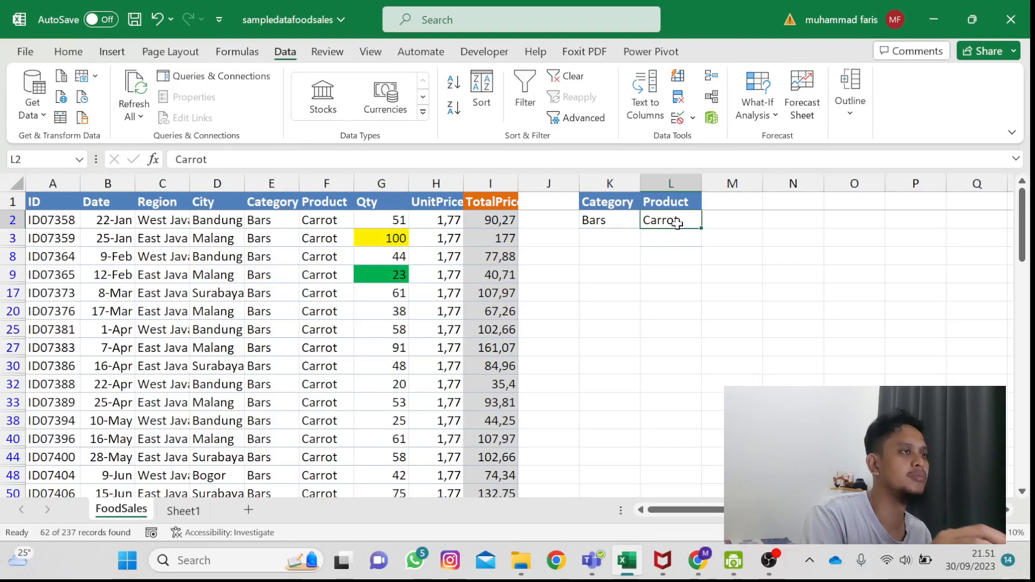
Step: Clear the advanced filter from the sales table so all records can be compared with the criteria
{"action": "left_click", "coordinate": [569, 86]}
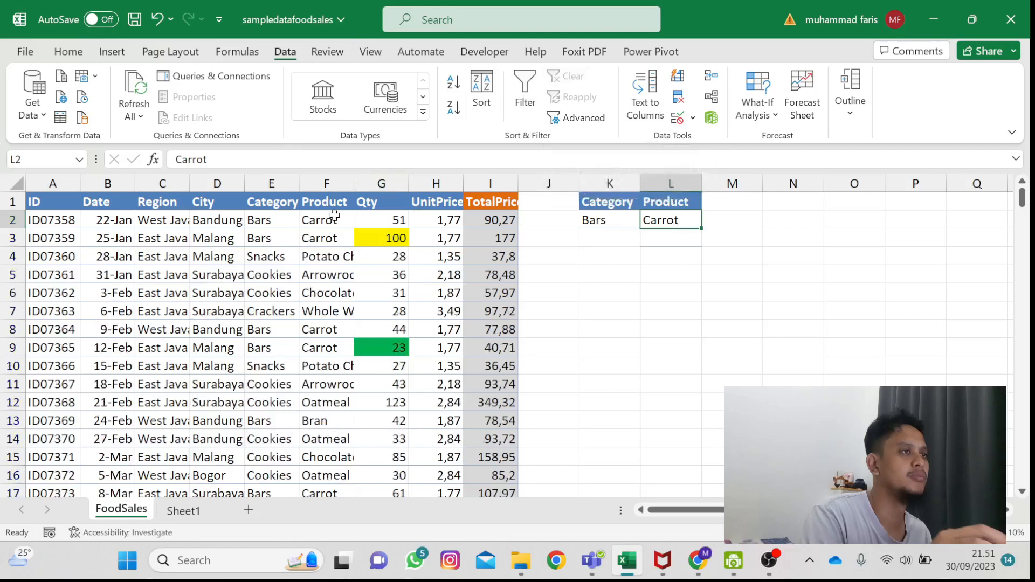
{"action": "left_click", "coordinate": [261, 219]}
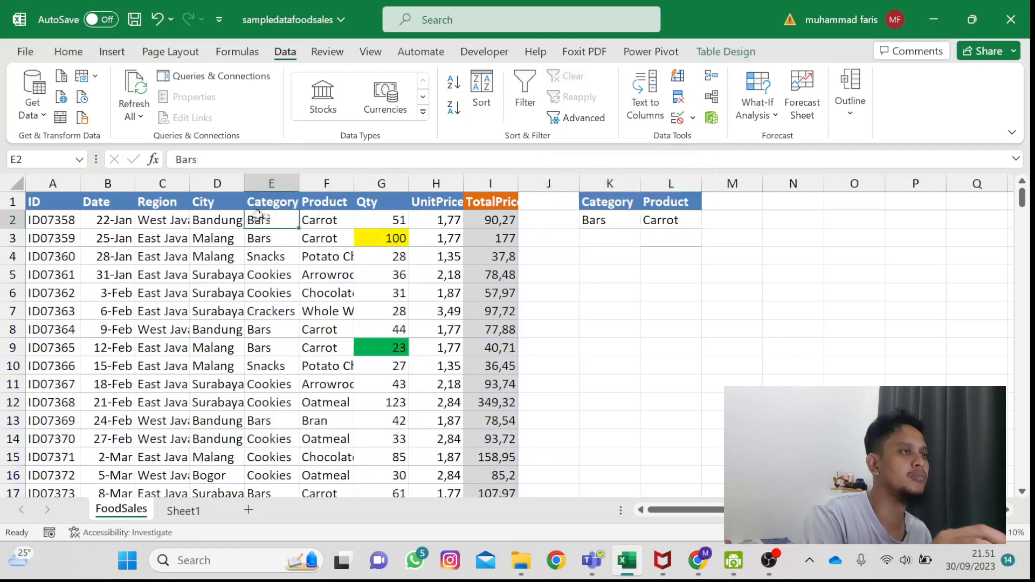
{"action": "left_click", "coordinate": [326, 367]}
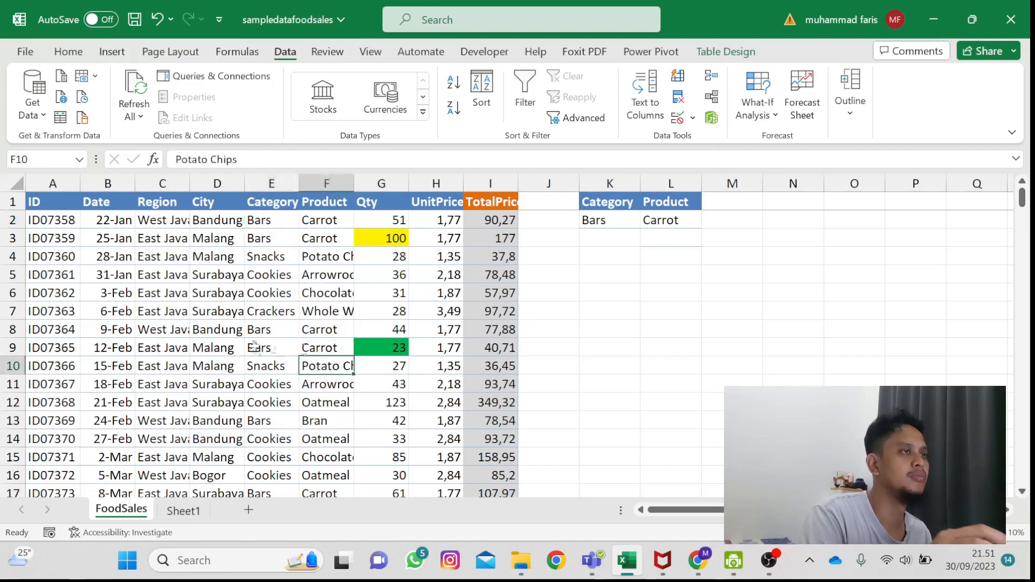
{"action": "left_click", "coordinate": [402, 219]}
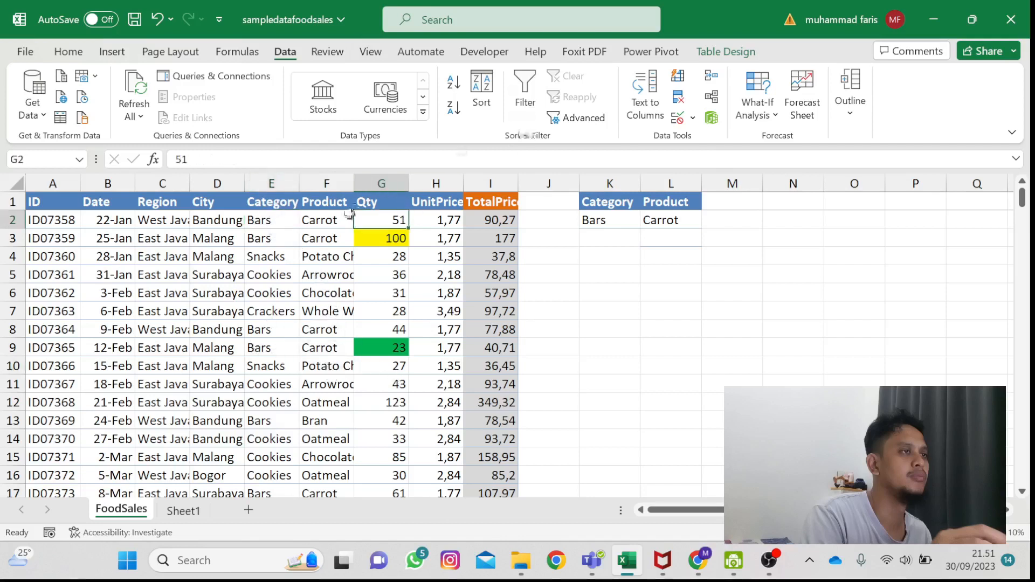
{"action": "left_click", "coordinate": [364, 203]}
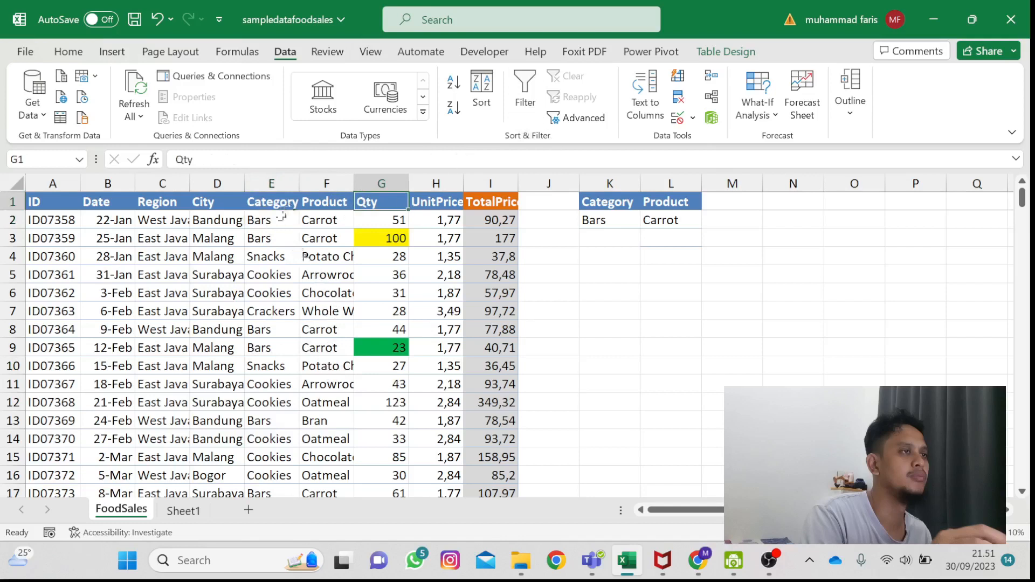
Step: Delete the Carrot criterion from cell L2, keeping Bars as the Category criterion
{"action": "left_click", "coordinate": [654, 222]}
{"action": "key", "text": "Delete"}
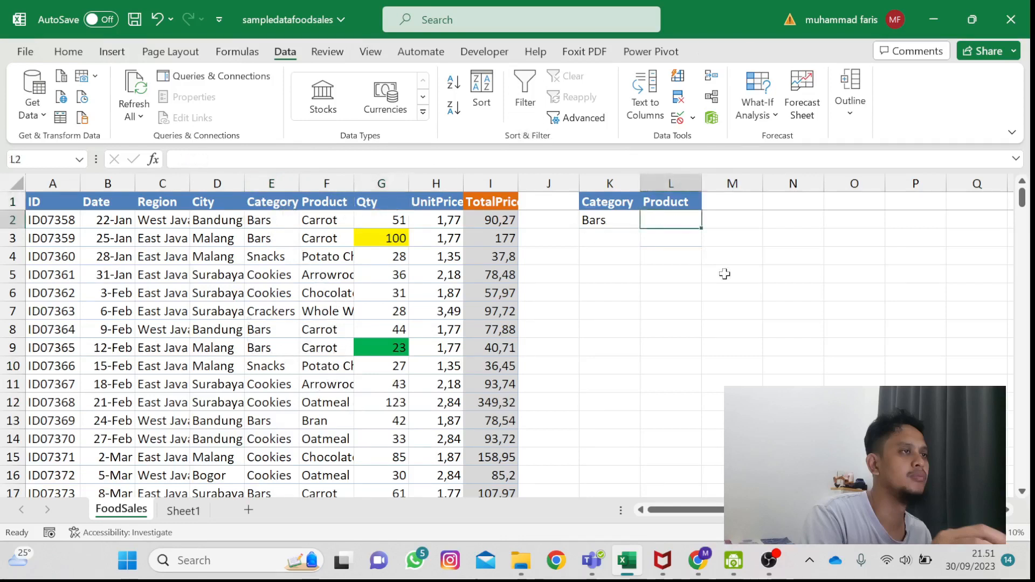
{"action": "key", "text": "Down"}
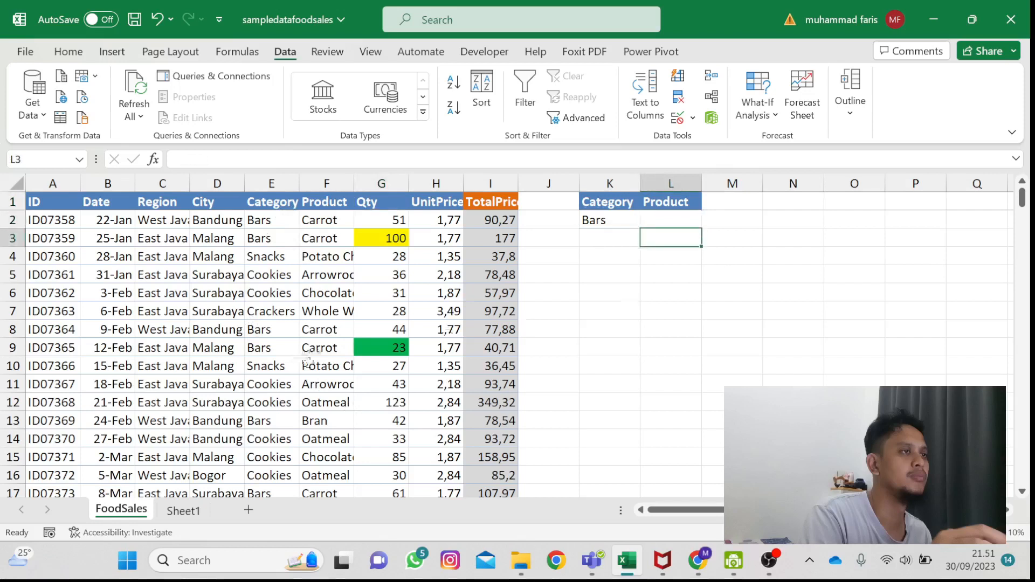
{"action": "key", "text": "Up"}
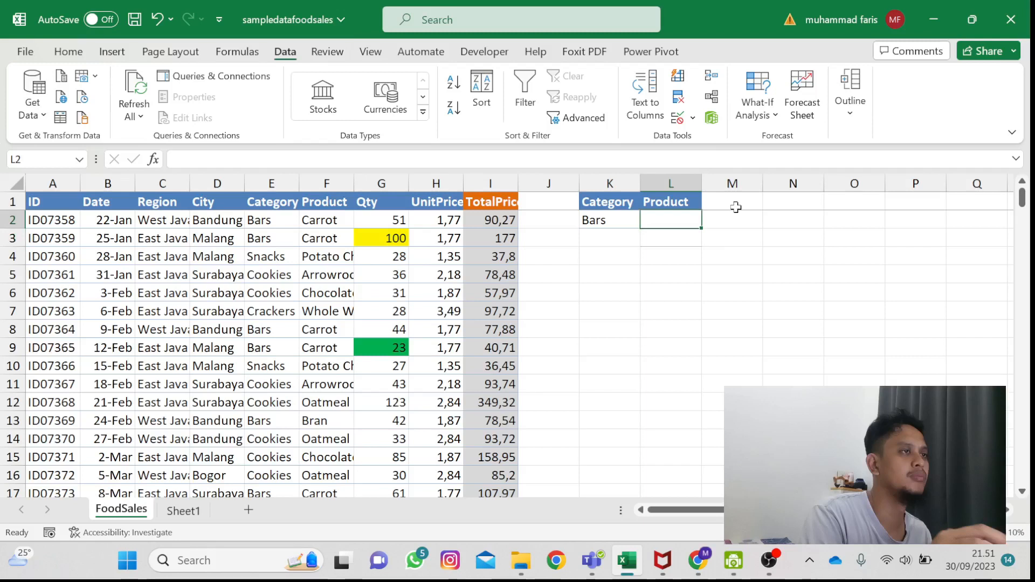
{"action": "key", "text": "Left"}
{"action": "left_click", "coordinate": [669, 218]}
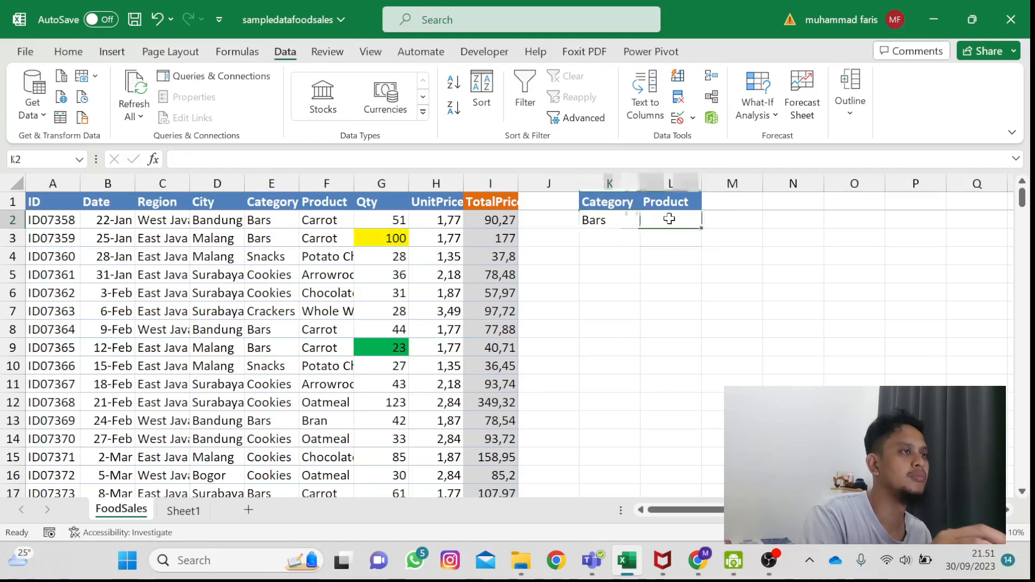
{"action": "left_click", "coordinate": [620, 215]}
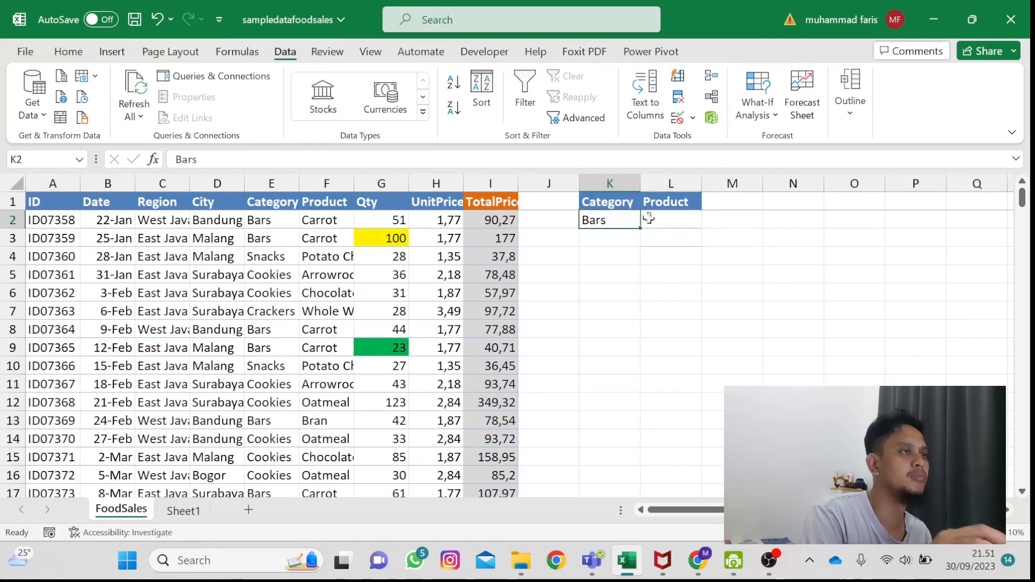
Step: Copy Potato Chips from the Product column into criteria cell L2, on the same row as Bars
{"action": "left_click", "coordinate": [330, 366]}
{"action": "key", "text": "ctrl+c"}
{"action": "left_click", "coordinate": [689, 218]}
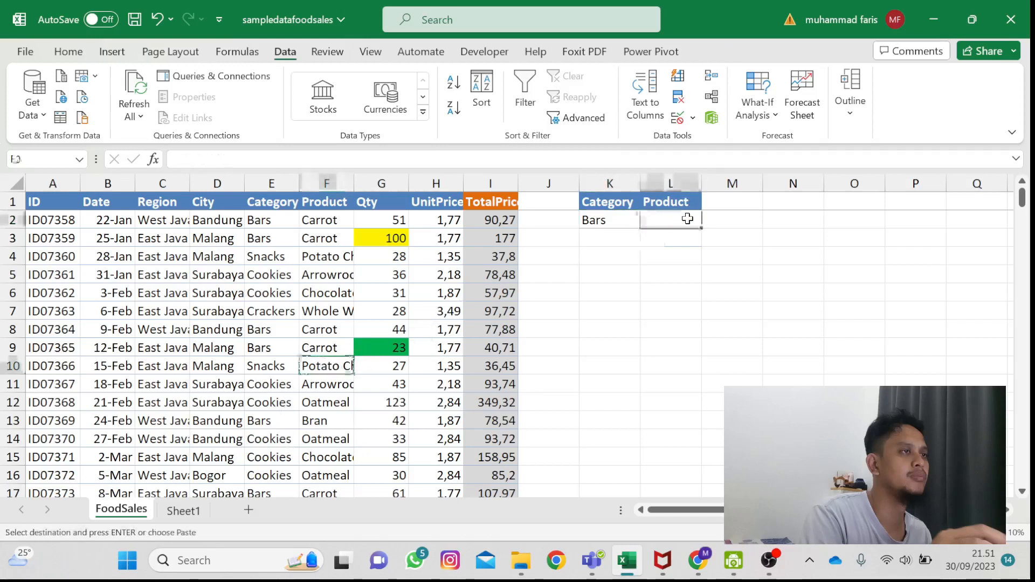
{"action": "key", "text": "ctrl+v"}
{"action": "key", "text": "Escape"}
{"action": "key", "text": "Up"}
{"action": "key", "text": "Left"}
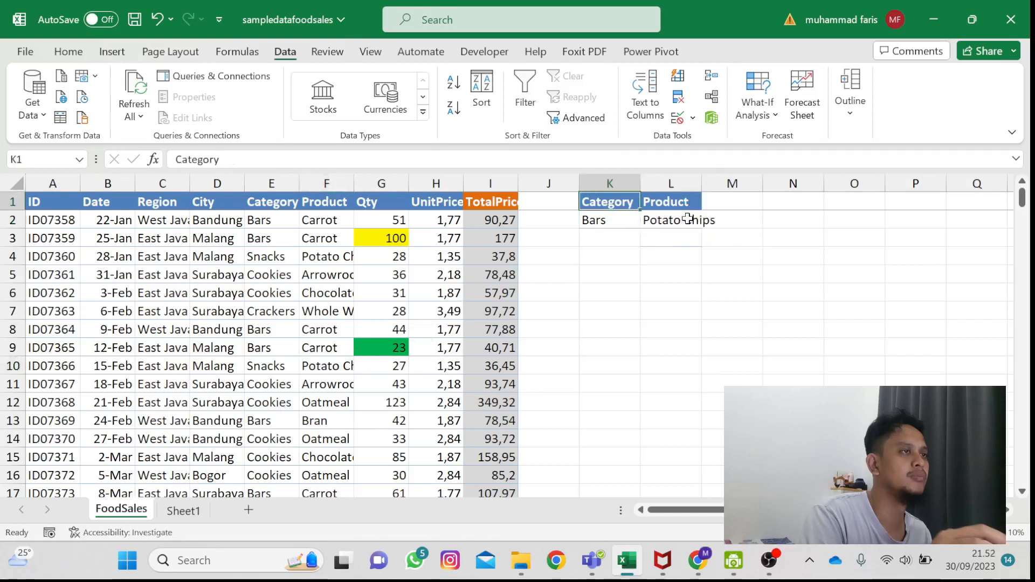
Step: Apply an in-place Advanced Filter with list range A1:I238 and criteria range K1:L2, and clear it again
{"action": "left_click", "coordinate": [162, 293]}
{"action": "left_click", "coordinate": [589, 118]}
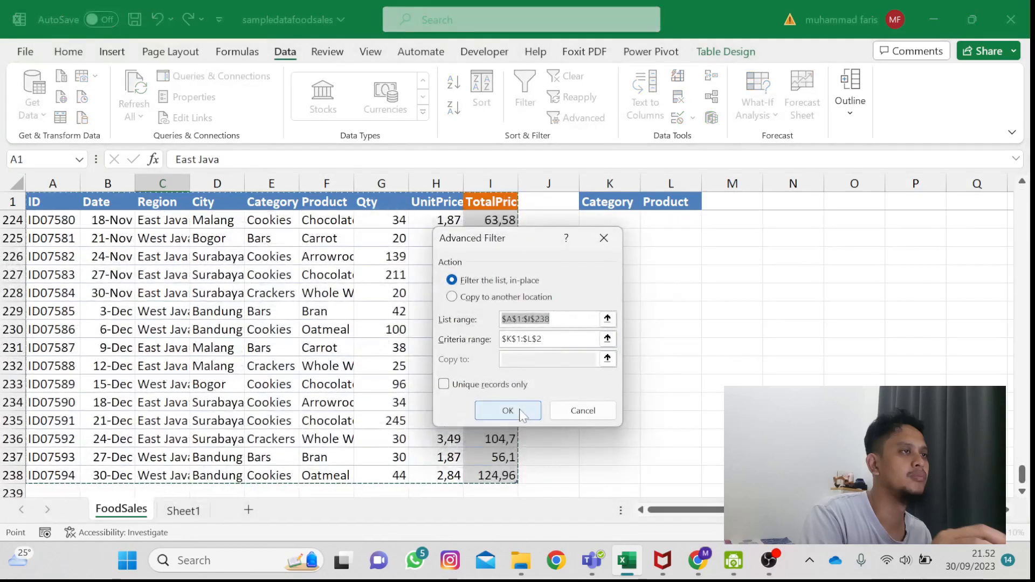
{"action": "left_click", "coordinate": [521, 414]}
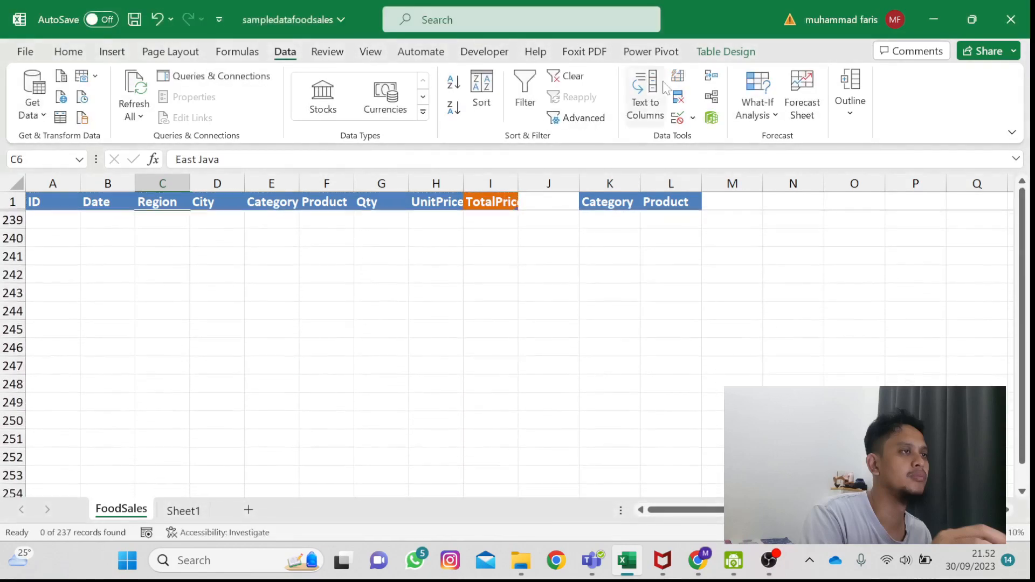
{"action": "left_click", "coordinate": [575, 73]}
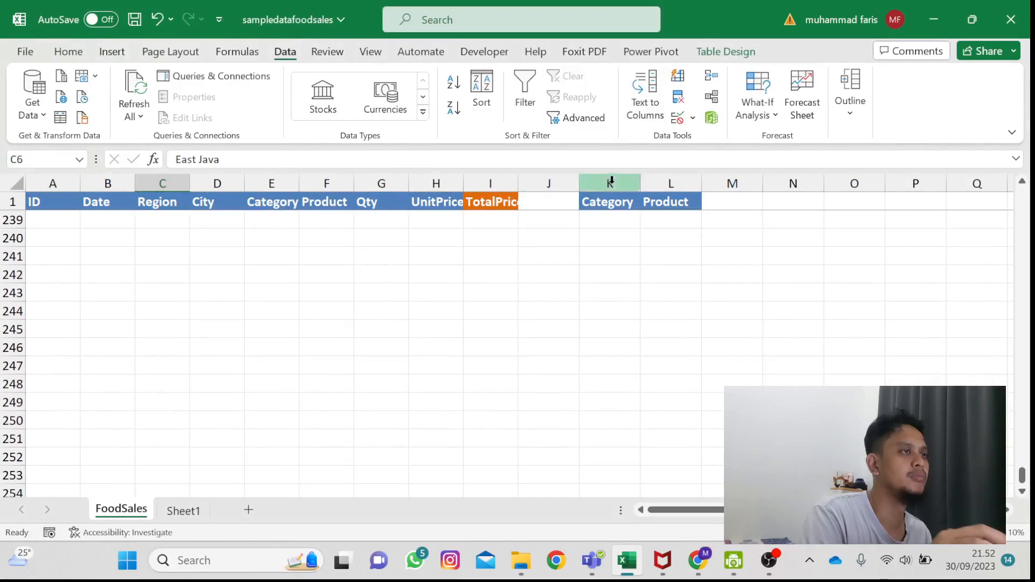
Step: Remove Potato Chips from L2 and copy it from the Product column into L3, one row below Bars
{"action": "left_click", "coordinate": [607, 203]}
{"action": "key", "text": "Down"}
{"action": "key", "text": "Right"}
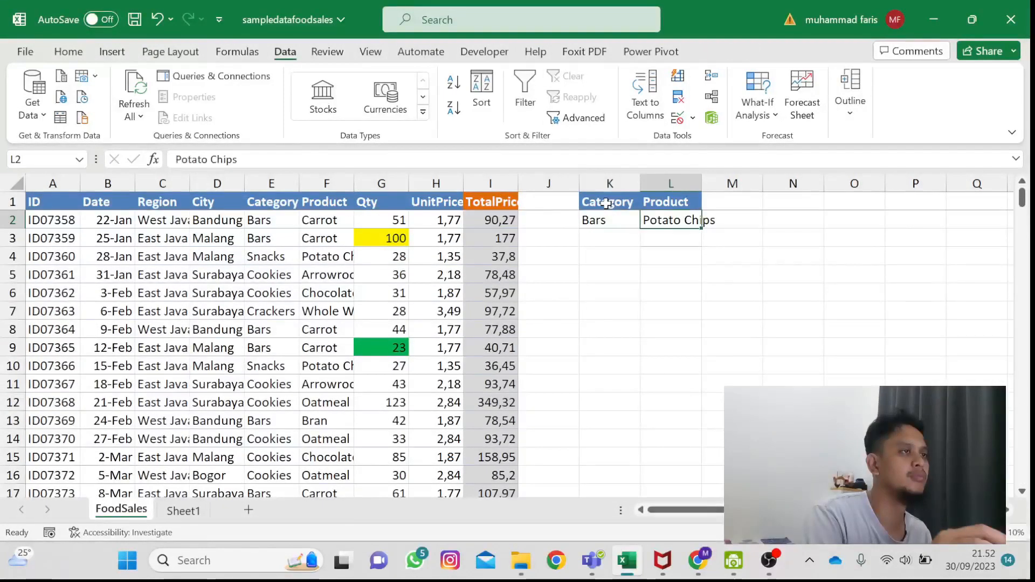
{"action": "key", "text": "Delete"}
{"action": "key", "text": "Down"}
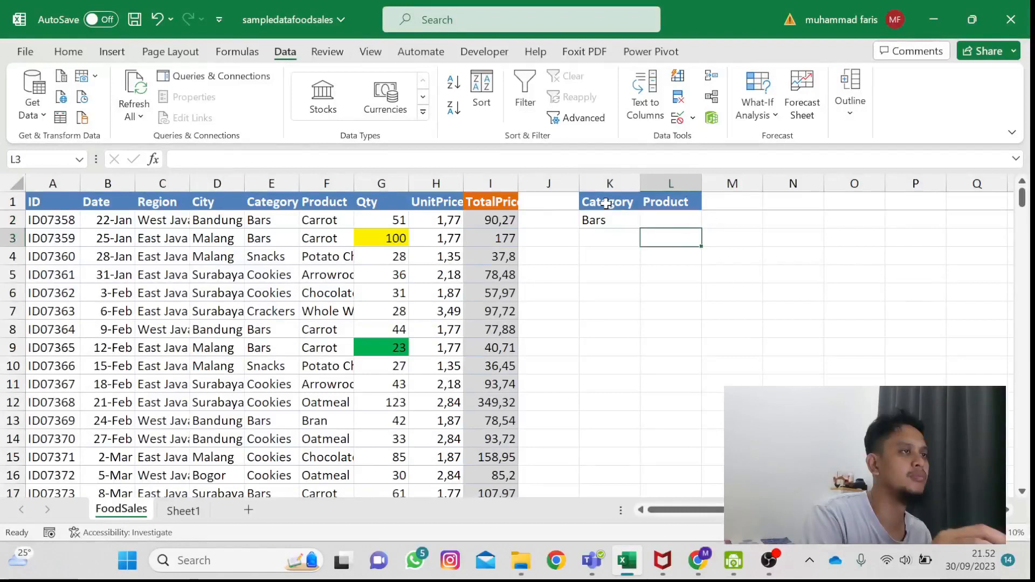
{"action": "left_click", "coordinate": [348, 258]}
{"action": "key", "text": "ctrl+c"}
{"action": "left_click", "coordinate": [672, 241]}
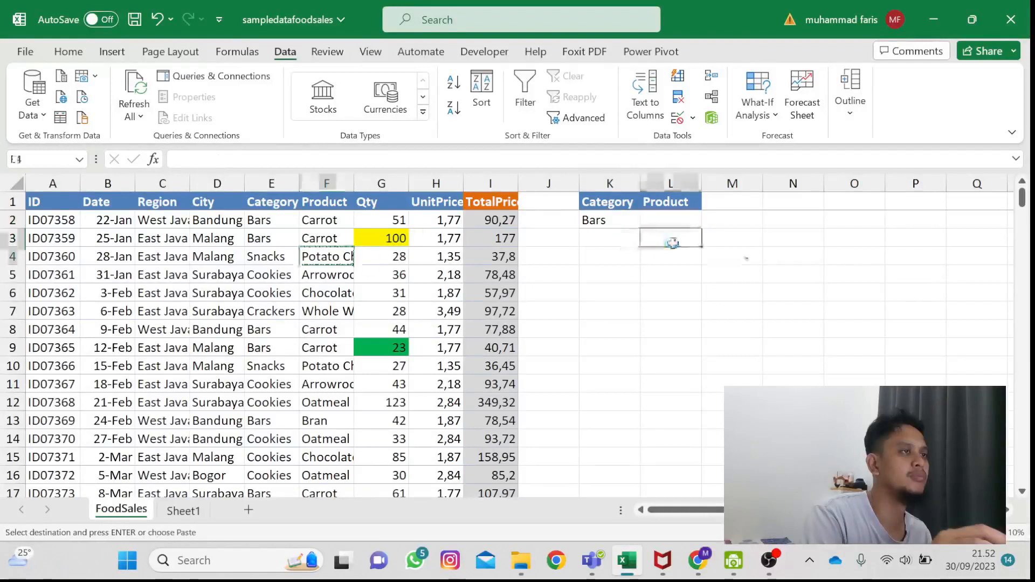
{"action": "key", "text": "ctrl+v"}
Step: Extend the Advanced Filter's criteria range to K1:L3 and try to apply the filter in place
{"action": "left_click", "coordinate": [577, 118]}
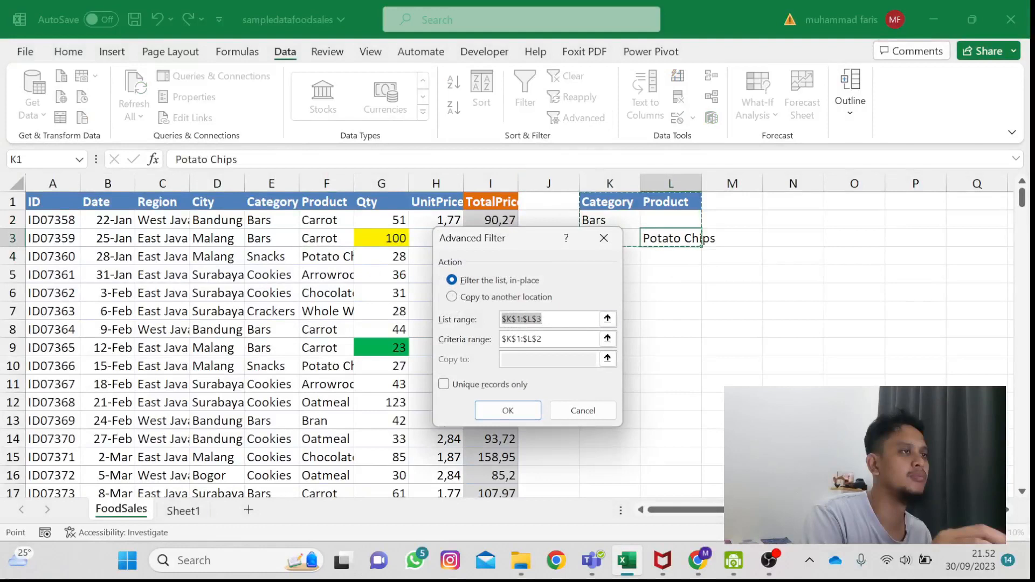
{"action": "left_click", "coordinate": [608, 339]}
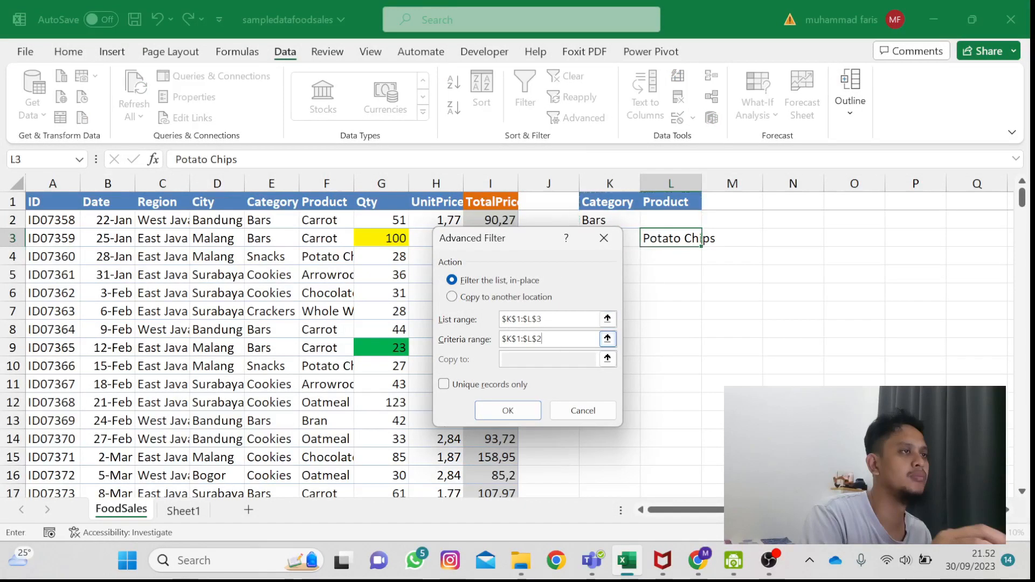
{"action": "key", "text": "BackSpace"}
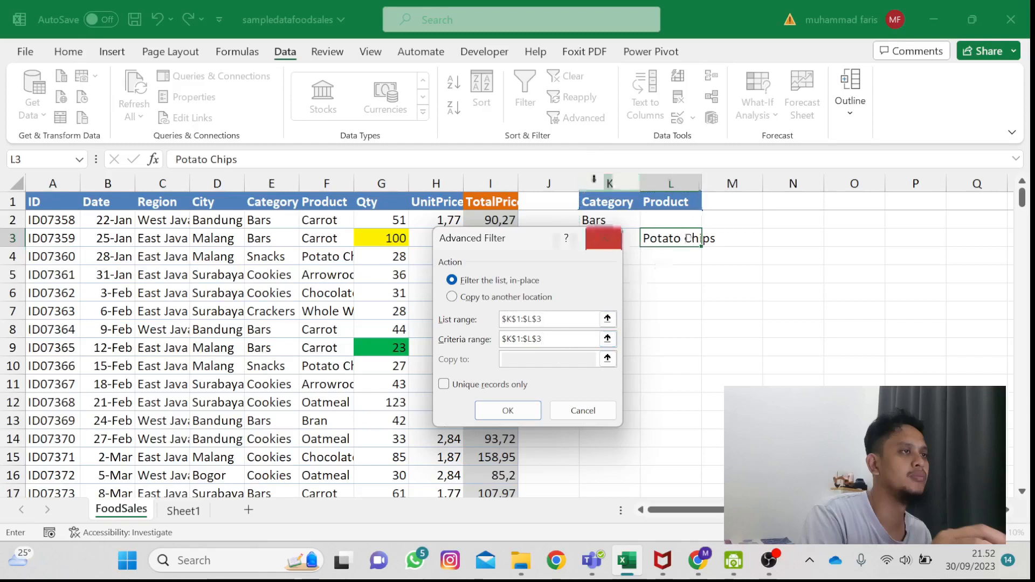
{"action": "left_click", "coordinate": [507, 411]}
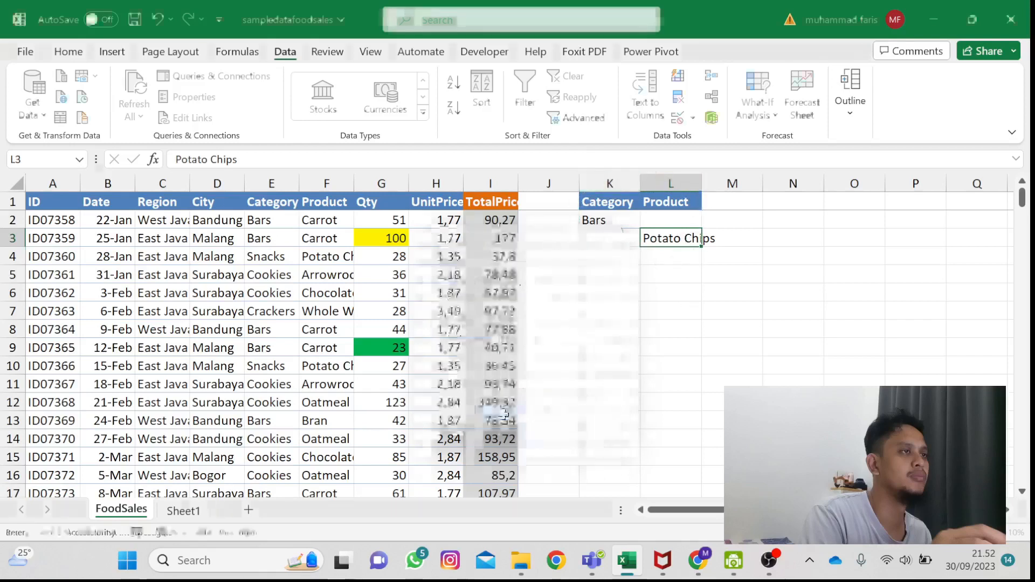
Step: Reopen the Advanced Filter, reselect the entire sales table with headers as the list range, and apply it in place with criteria K1:L3
{"action": "left_click", "coordinate": [289, 257]}
{"action": "scroll", "coordinate": [330, 344], "scroll_direction": "down", "scroll_amount": 2}
{"action": "scroll", "coordinate": [331, 344], "scroll_direction": "up", "scroll_amount": 2}
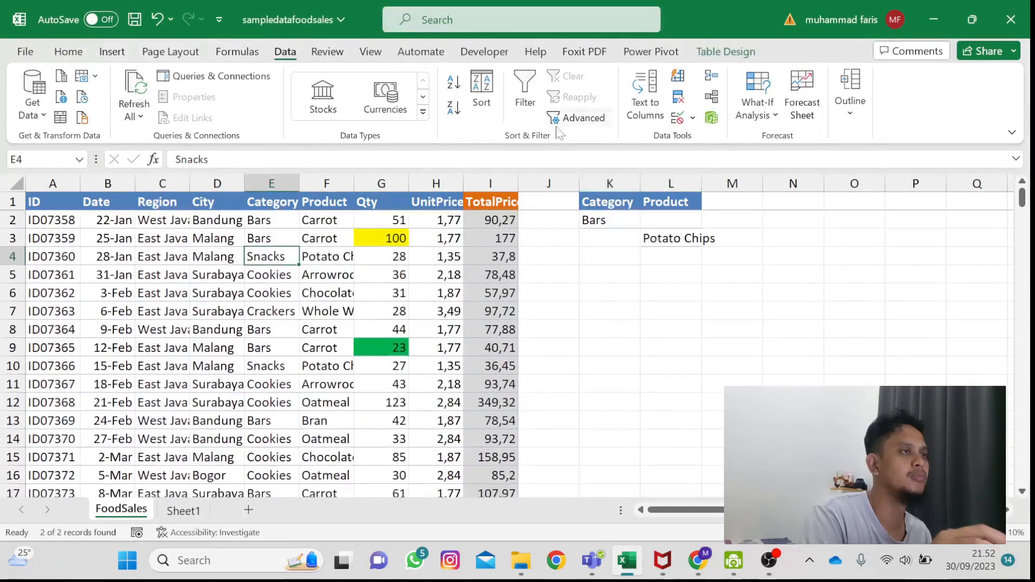
{"action": "left_click", "coordinate": [579, 118]}
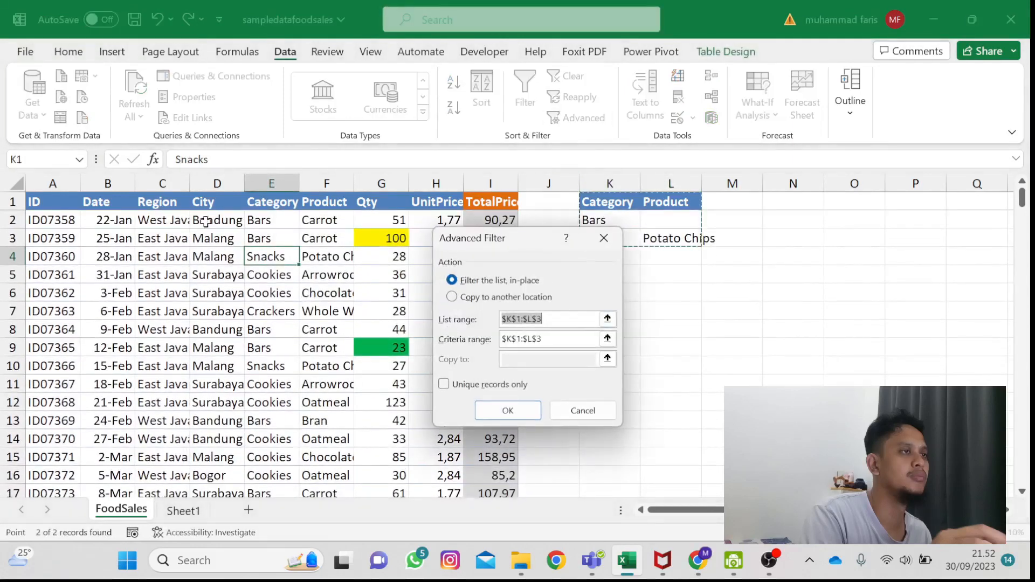
{"action": "left_click", "coordinate": [71, 202]}
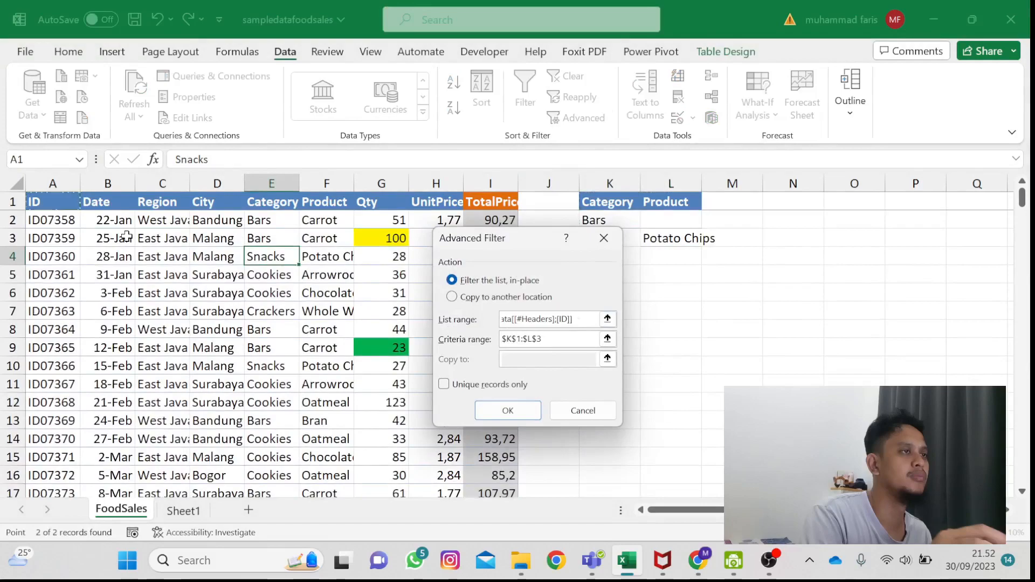
{"action": "scroll", "coordinate": [127, 235], "scroll_direction": "down", "scroll_amount": 20}
{"action": "key", "text": "Return"}
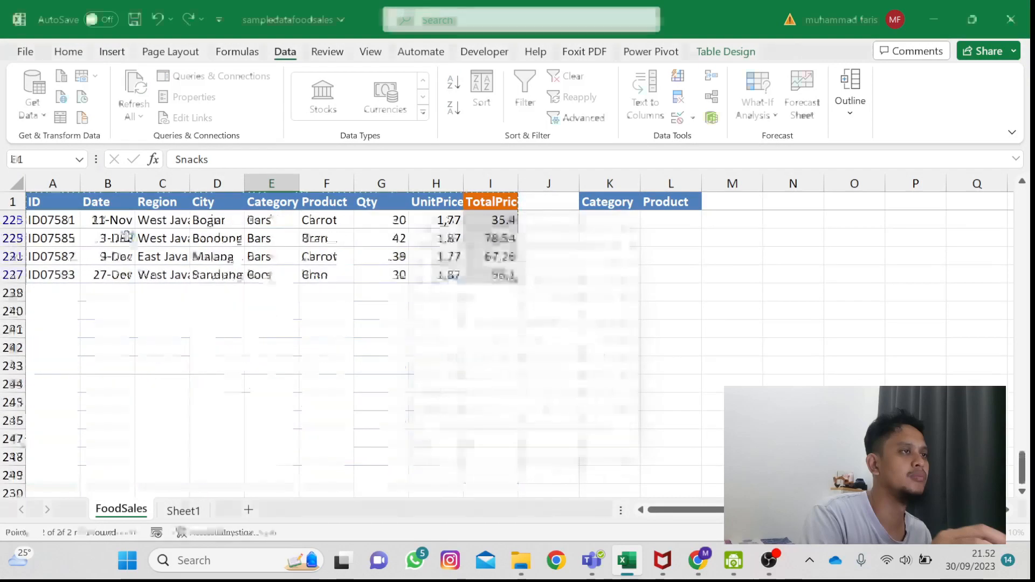
Step: Compare the Category and Product values in the filtered rows with the Bars and Potato Chips criteria on separate rows
{"action": "scroll", "coordinate": [220, 277], "scroll_direction": "up", "scroll_amount": 20}
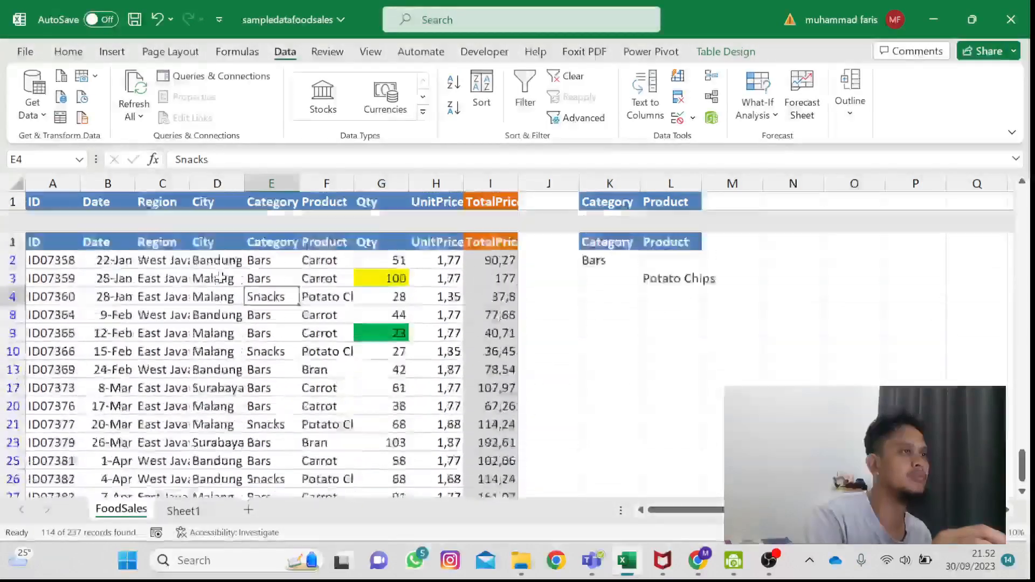
{"action": "left_click", "coordinate": [310, 275]}
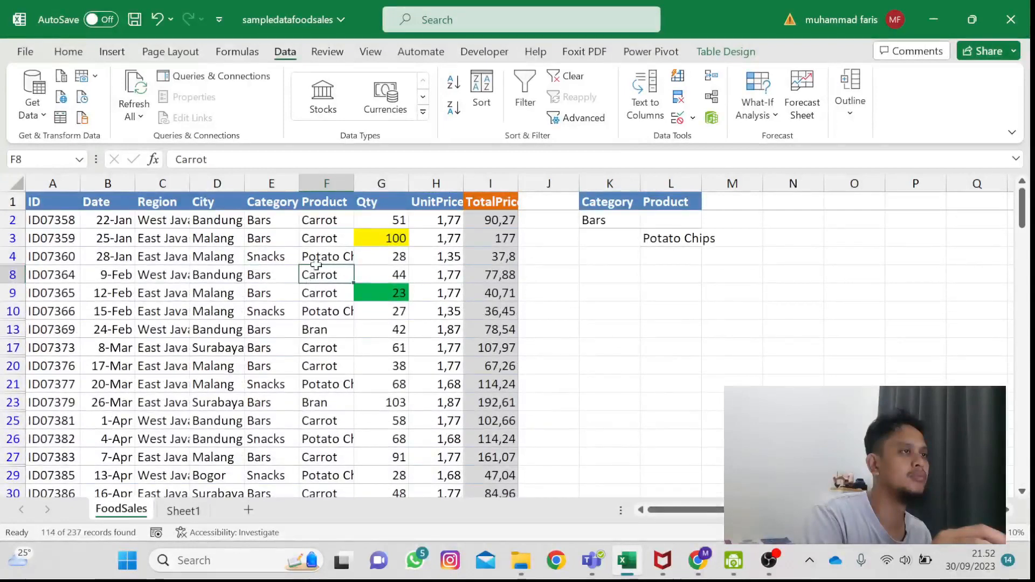
{"action": "left_click", "coordinate": [333, 218]}
{"action": "scroll", "coordinate": [302, 216], "scroll_direction": "down", "scroll_amount": 1}
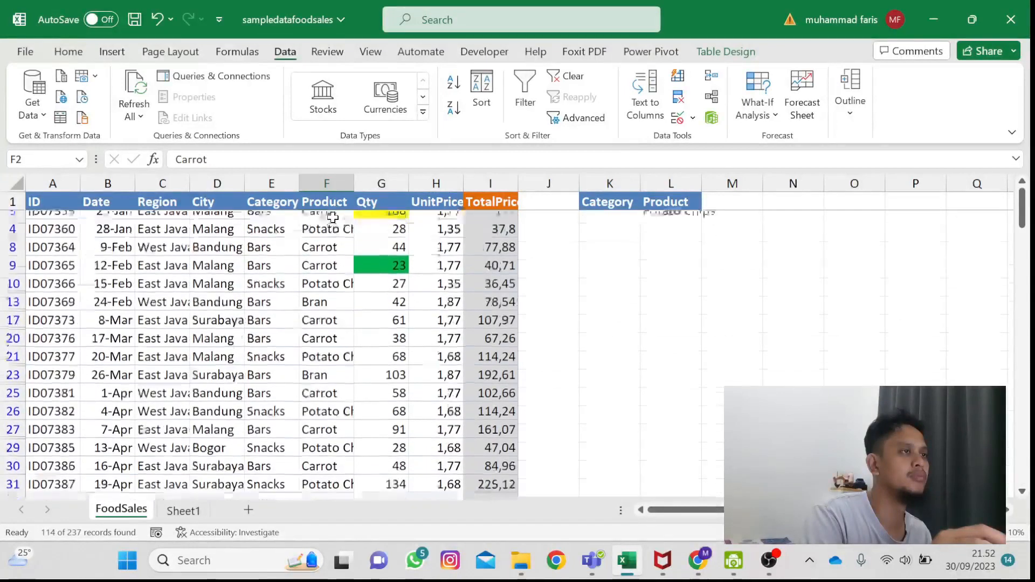
{"action": "scroll", "coordinate": [292, 227], "scroll_direction": "up", "scroll_amount": 1}
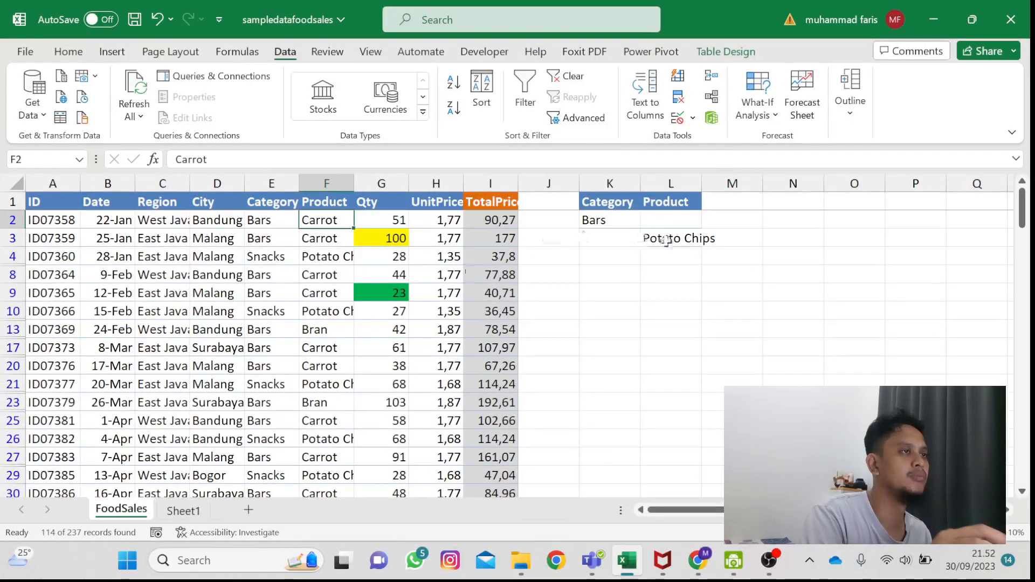
{"action": "left_click", "coordinate": [681, 237]}
{"action": "left_click", "coordinate": [287, 222]}
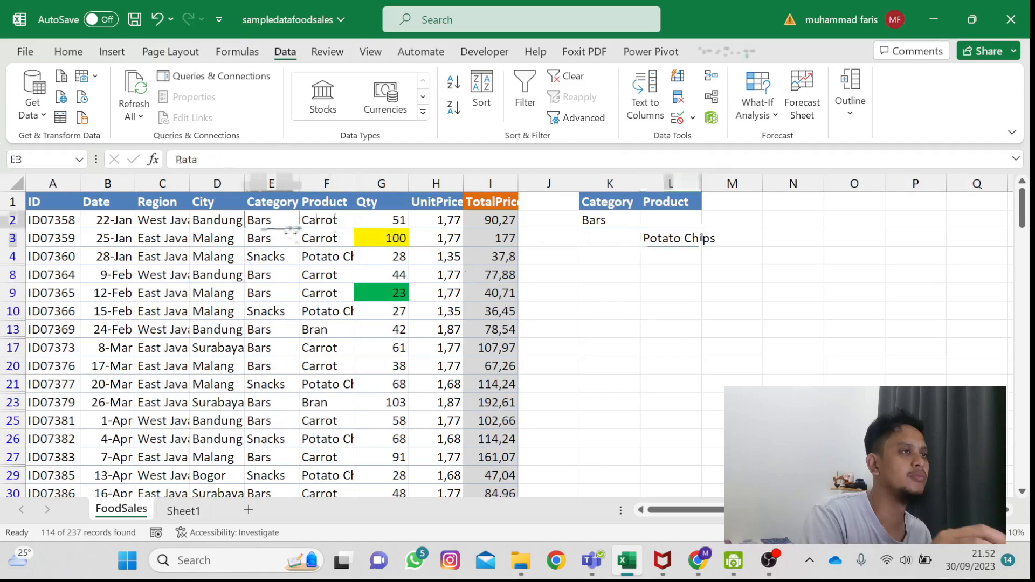
Step: Scan further down the filtered sales rows for Potato Chips products listed among the Bars records
{"action": "scroll", "coordinate": [288, 297], "scroll_direction": "down", "scroll_amount": 7}
{"action": "scroll", "coordinate": [289, 370], "scroll_direction": "down", "scroll_amount": 2}
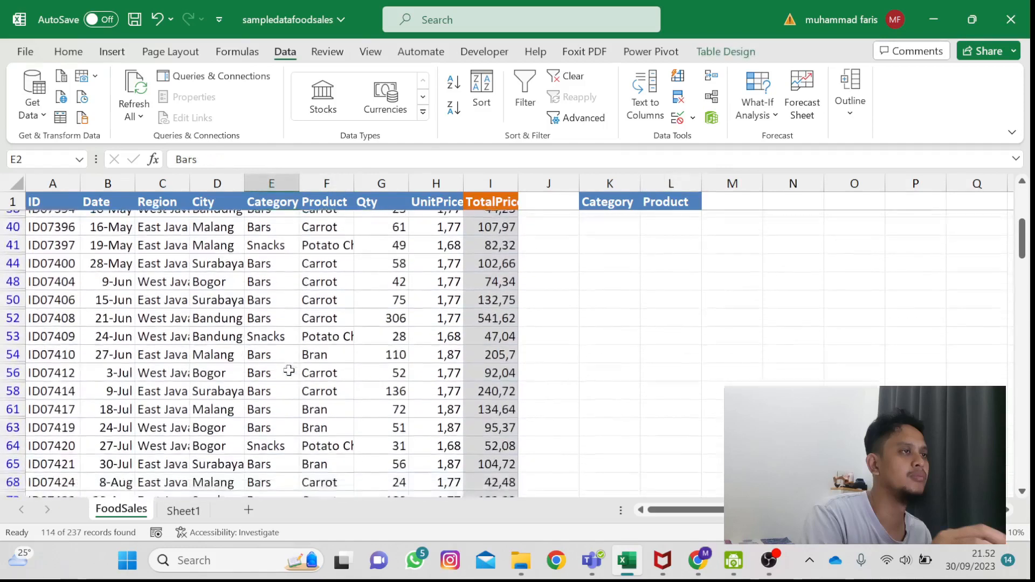
{"action": "left_click", "coordinate": [334, 296]}
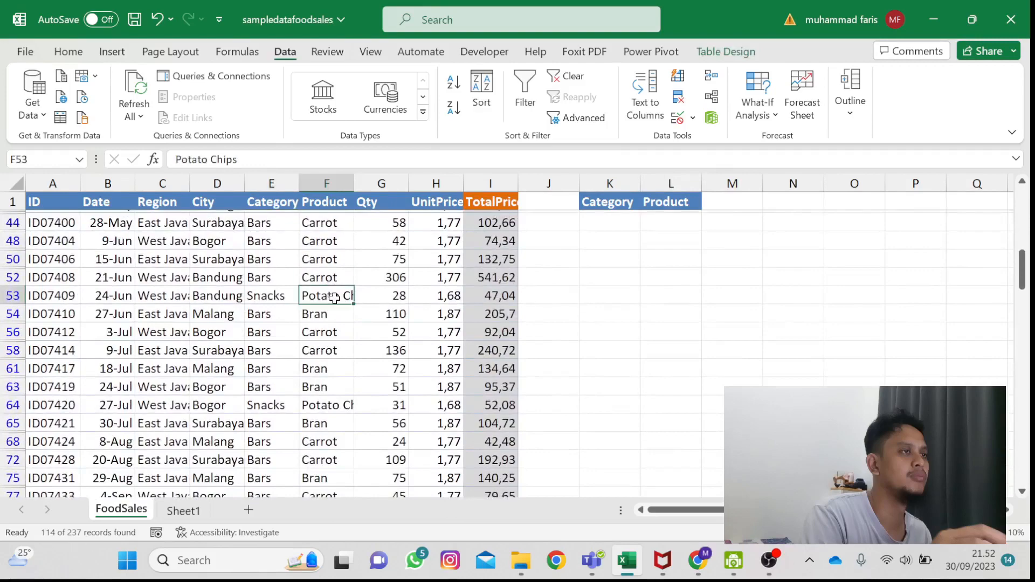
{"action": "scroll", "coordinate": [334, 297], "scroll_direction": "down", "scroll_amount": 7}
{"action": "scroll", "coordinate": [335, 298], "scroll_direction": "down", "scroll_amount": 4}
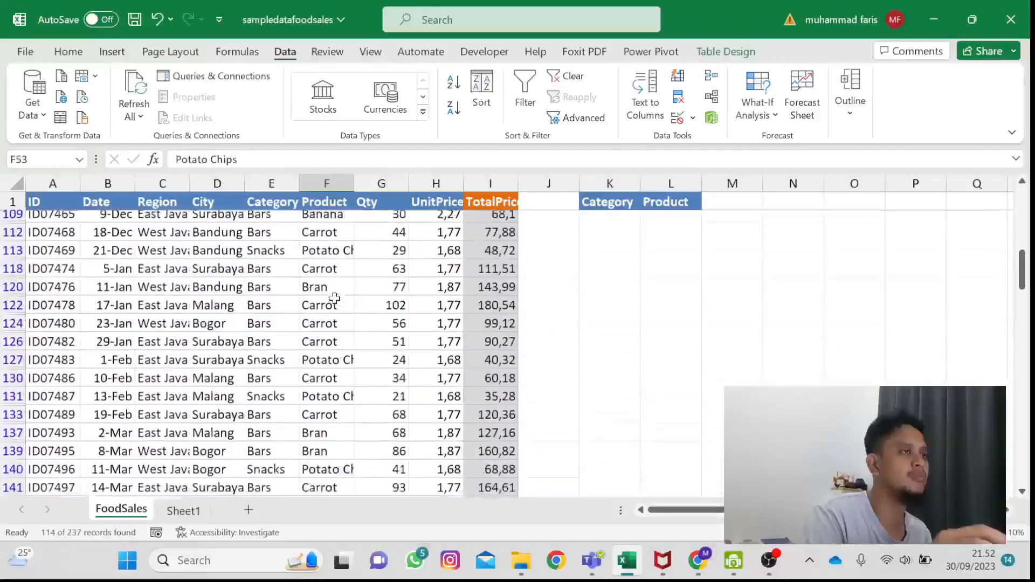
{"action": "scroll", "coordinate": [335, 298], "scroll_direction": "up", "scroll_amount": 18}
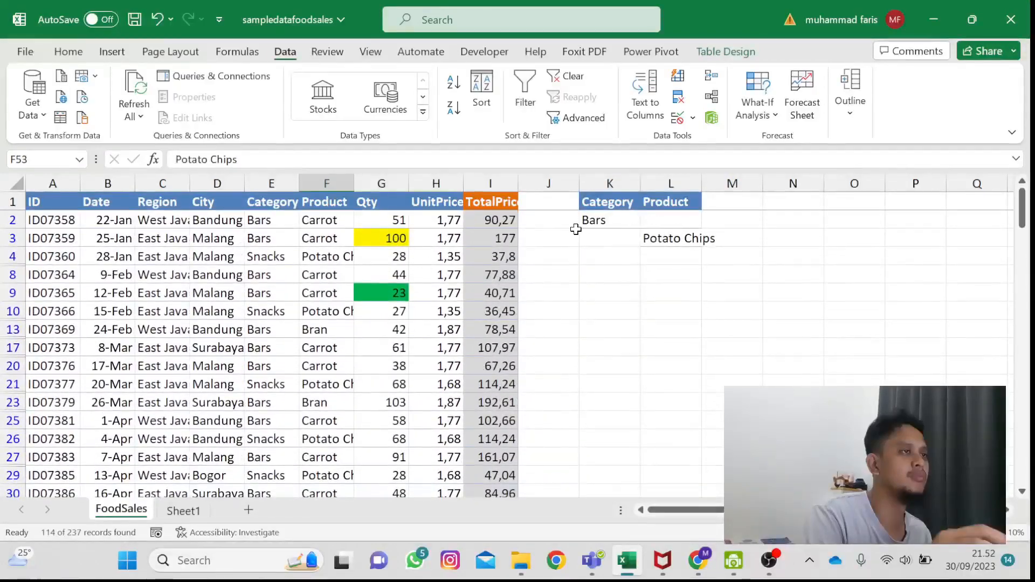
Step: Clear the advanced filter and replace the criteria header in K1 with Date, copied from the sales table
{"action": "left_click", "coordinate": [564, 76]}
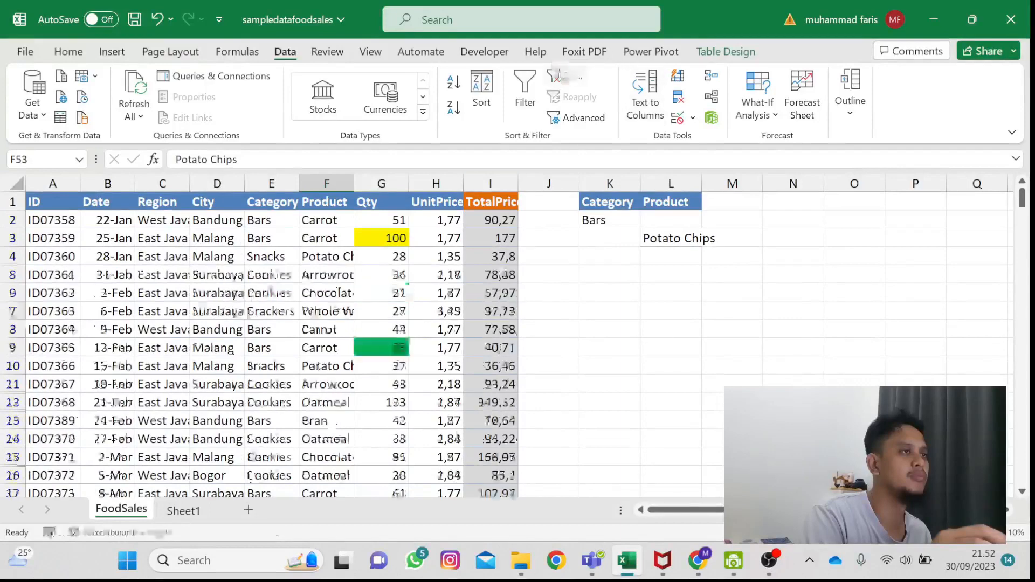
{"action": "left_click", "coordinate": [127, 219]}
{"action": "left_click", "coordinate": [610, 223]}
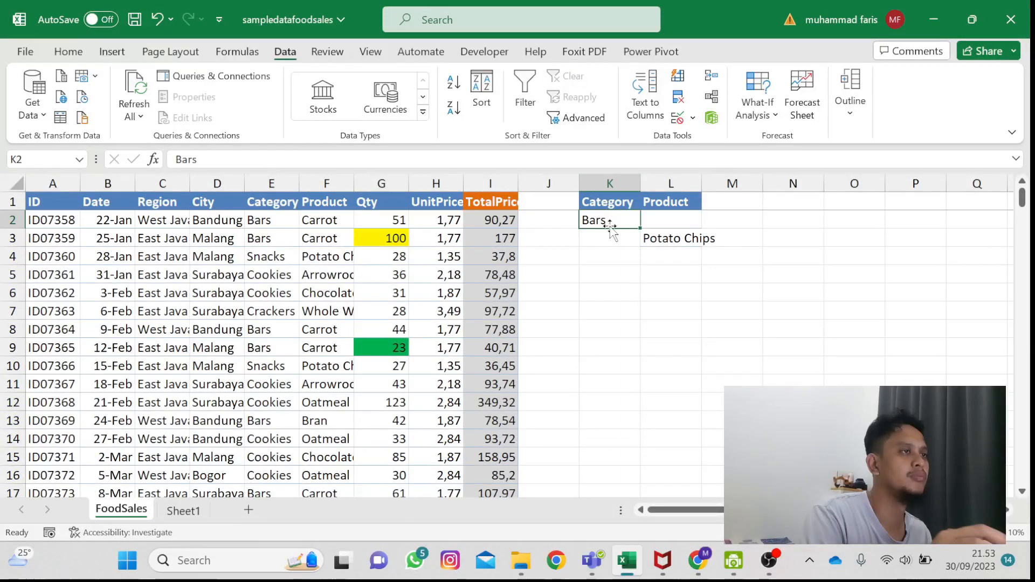
{"action": "left_click", "coordinate": [95, 201]}
{"action": "key", "text": "ctrl+c"}
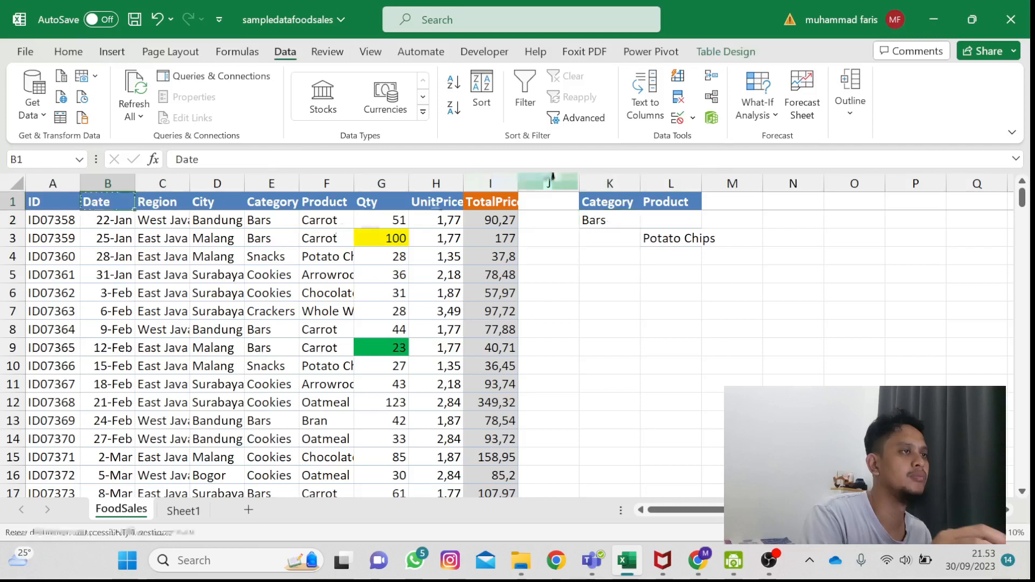
{"action": "left_click", "coordinate": [603, 197]}
{"action": "key", "text": "ctrl+v"}
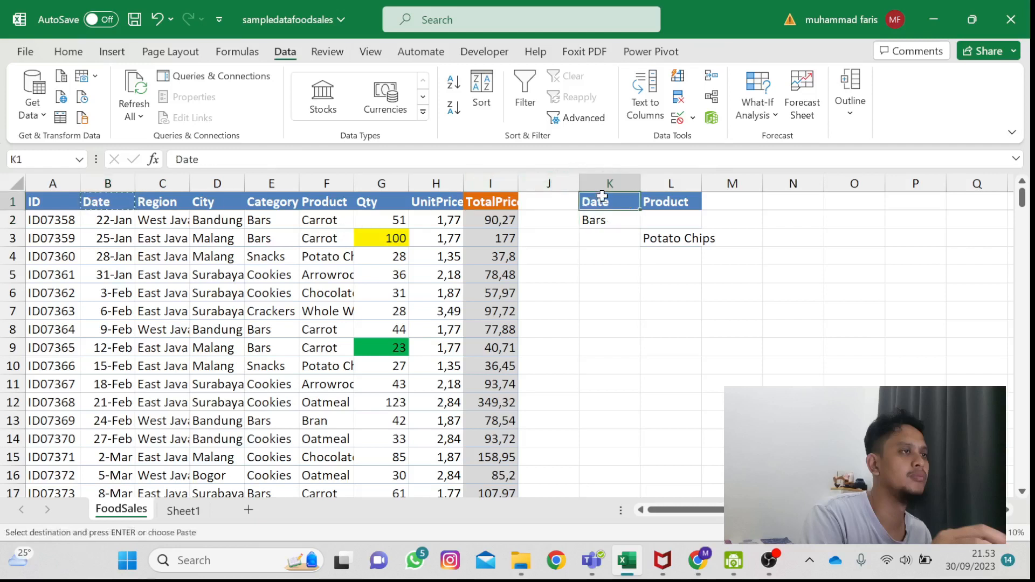
Step: Remove Potato Chips from L3 and change the criteria header in L1 to City
{"action": "left_click", "coordinate": [622, 220]}
{"action": "left_click", "coordinate": [659, 238]}
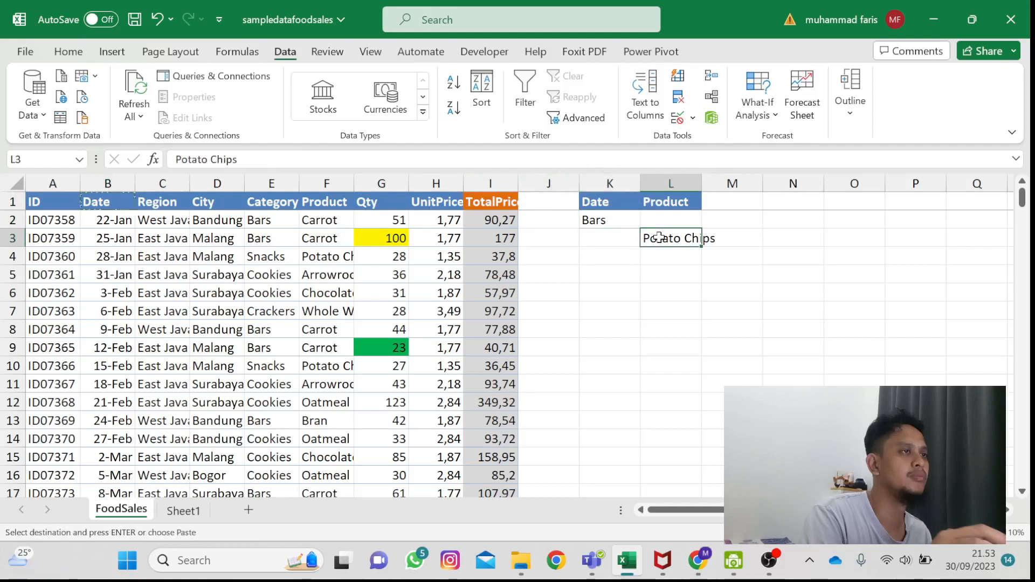
{"action": "key", "text": "Delete"}
{"action": "key", "text": "Up"}
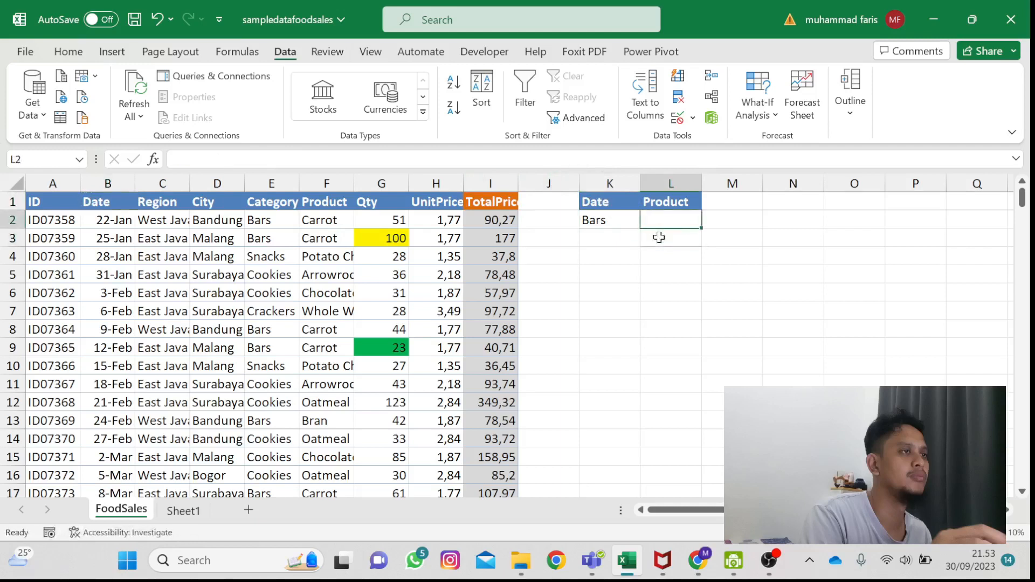
{"action": "key", "text": "Up"}
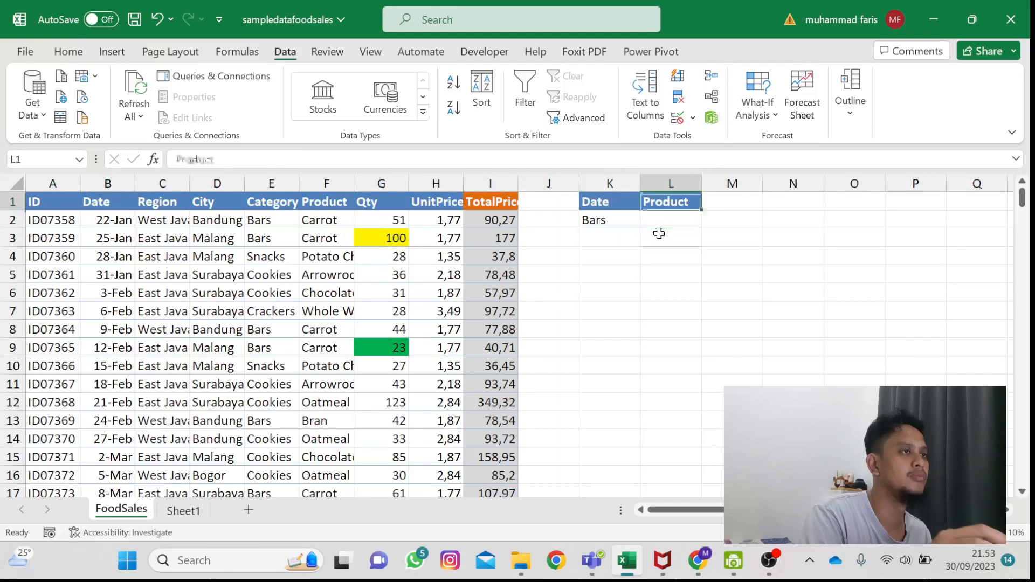
{"action": "type", "text": "City"}
{"action": "key", "text": "Return"}
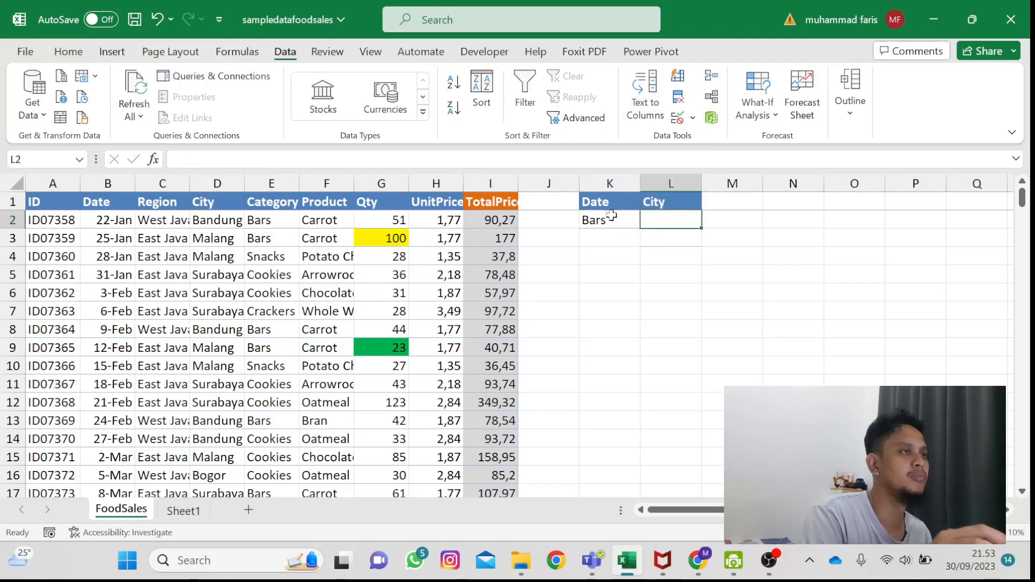
Step: Enter the criteria <01/06/2022 under Date in K2 and Bandung under City in L2
{"action": "left_click", "coordinate": [612, 215]}
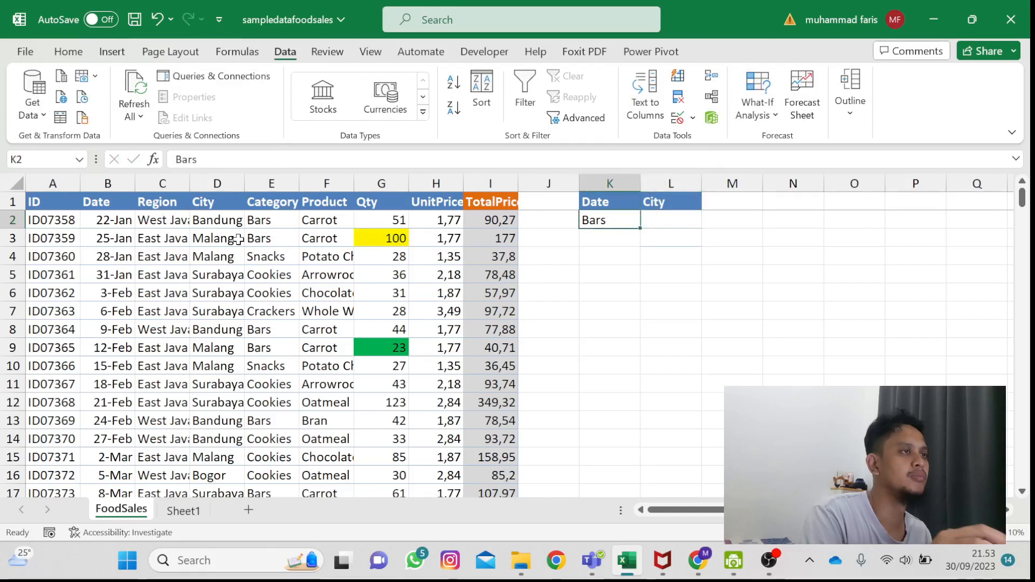
{"action": "type", "text": "<"}
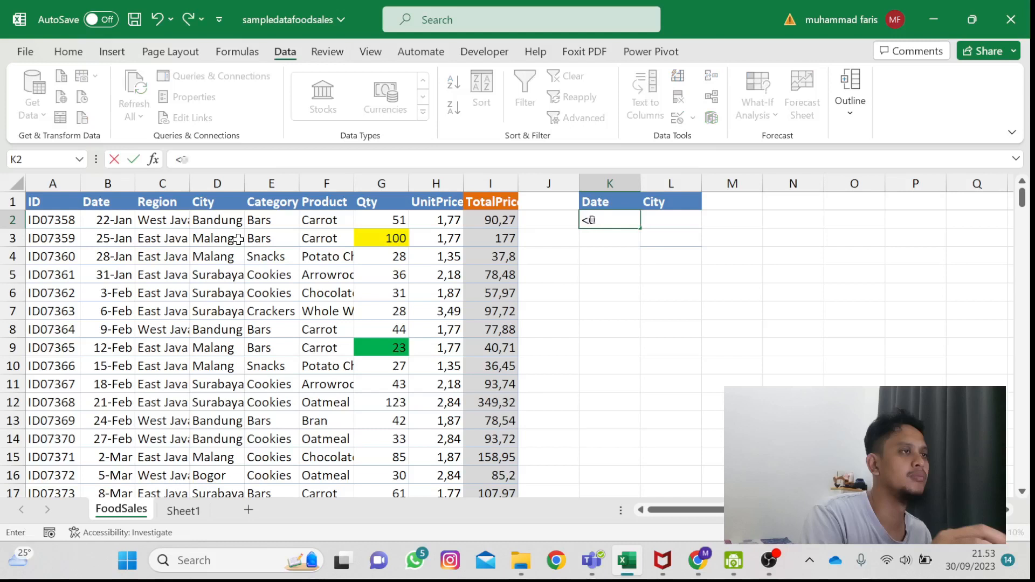
{"action": "type", "text": "01/"}
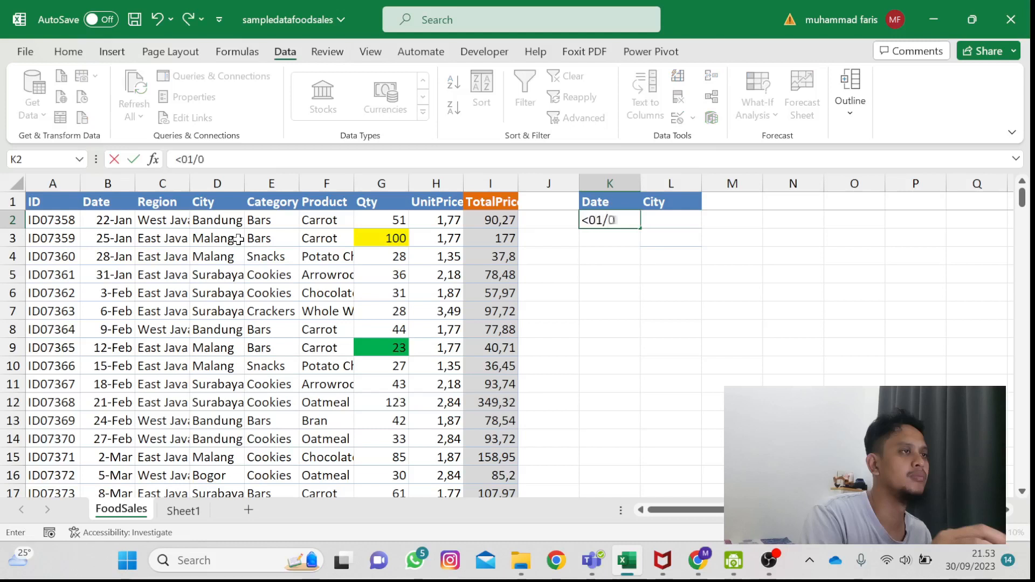
{"action": "type", "text": "06/2022"}
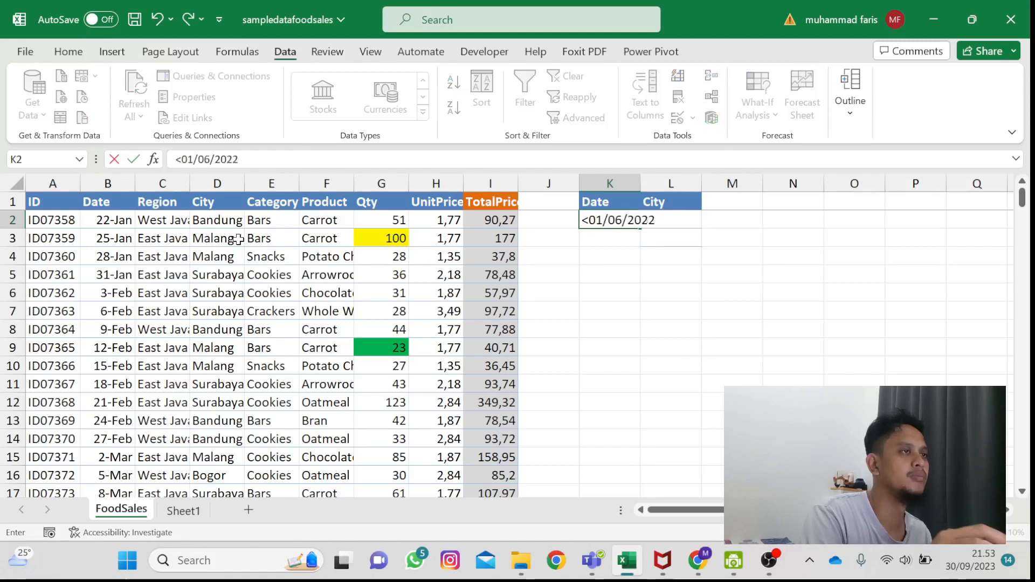
{"action": "key", "text": "Tab"}
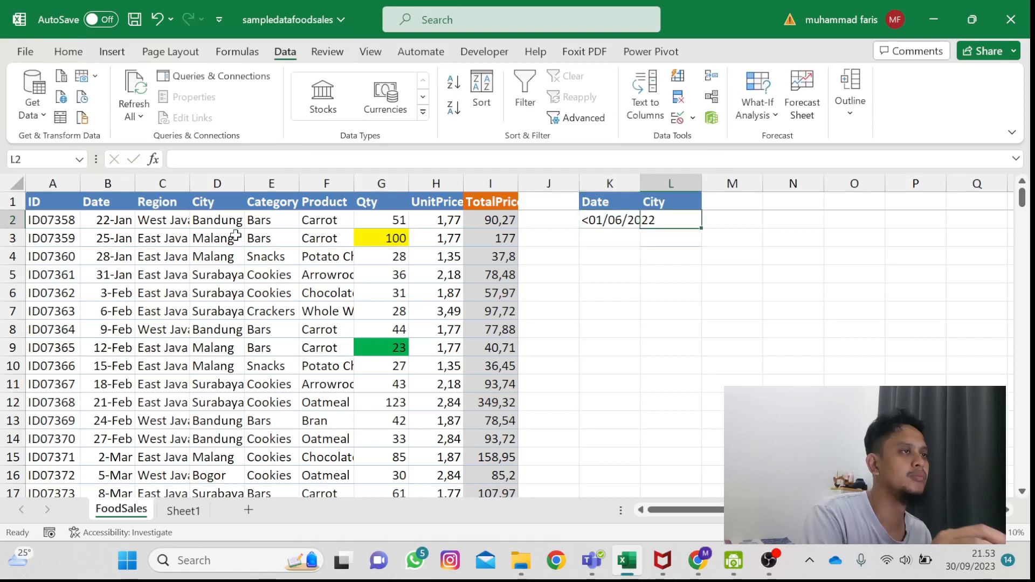
{"action": "type", "text": "ndu"}
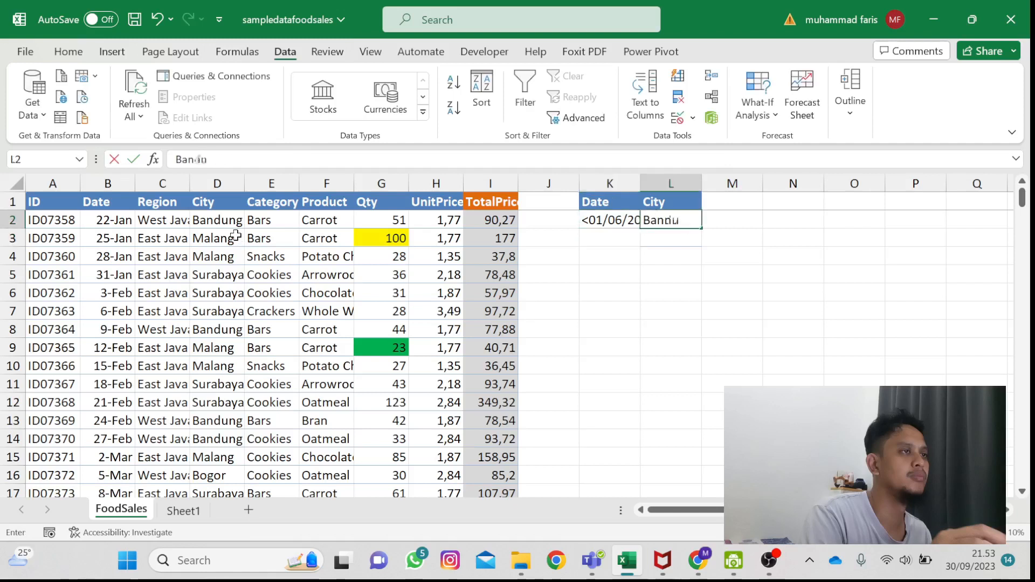
{"action": "type", "text": "ng"}
{"action": "key", "text": "Return"}
Step: Apply an in-place Advanced Filter to the sales table A1:I238 with the criteria range reduced to K1:L2
{"action": "left_click", "coordinate": [185, 220]}
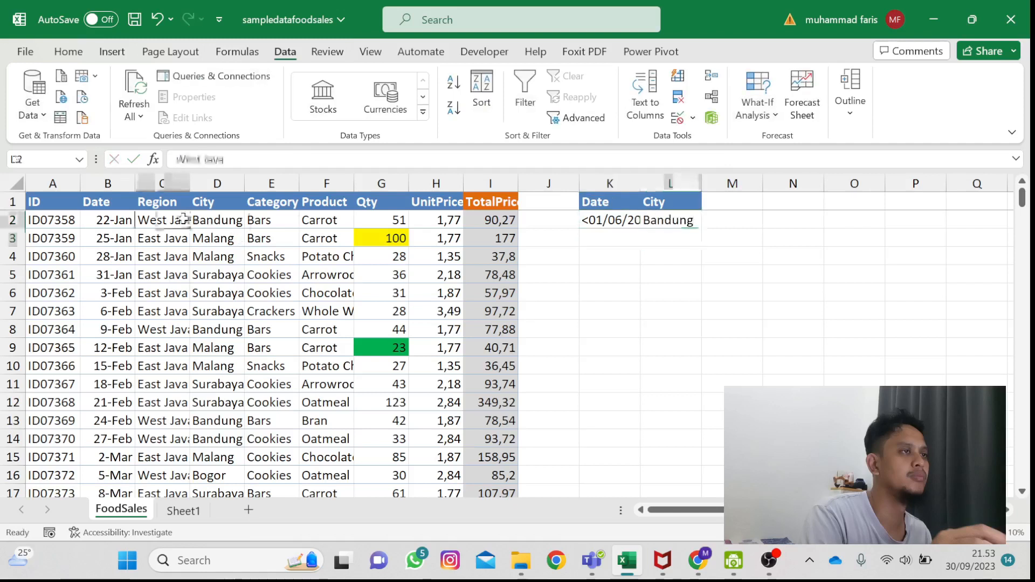
{"action": "left_click", "coordinate": [578, 120]}
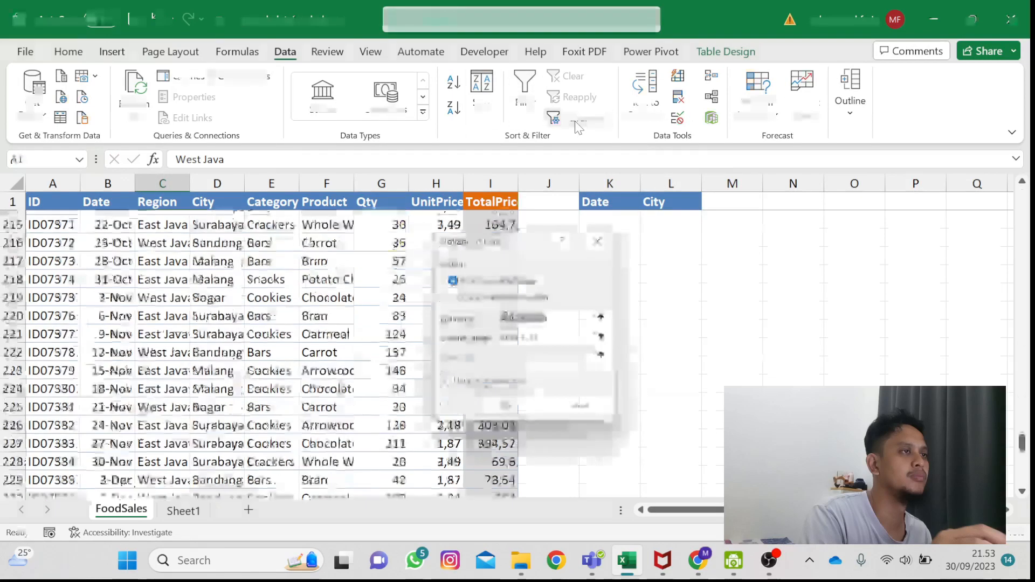
{"action": "scroll", "coordinate": [278, 335], "scroll_direction": "up", "scroll_amount": 20}
{"action": "scroll", "coordinate": [277, 335], "scroll_direction": "up", "scroll_amount": 1}
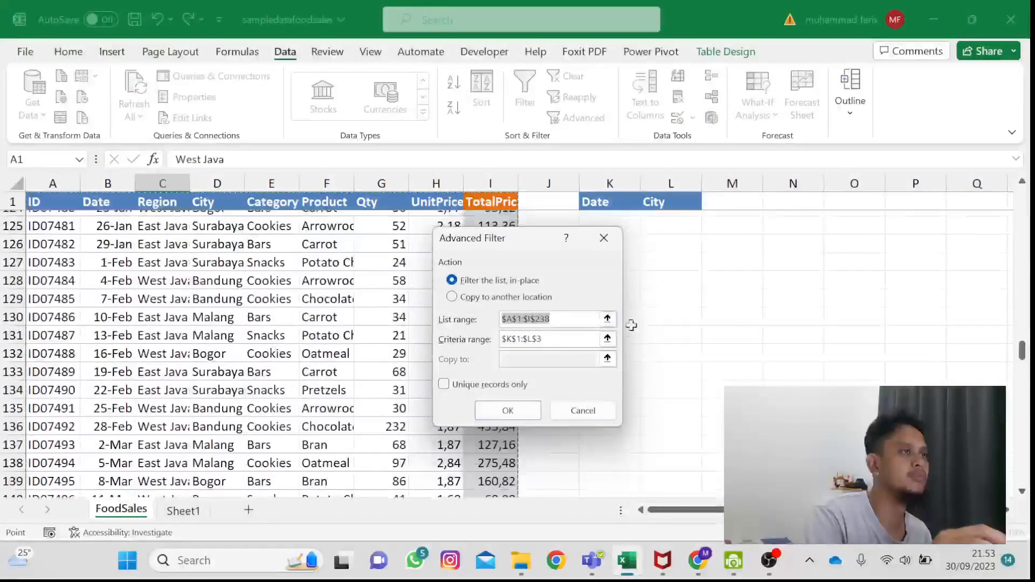
{"action": "left_click", "coordinate": [580, 340]}
{"action": "key", "text": "BackSpace"}
{"action": "type", "text": "2"}
{"action": "scroll", "coordinate": [207, 228], "scroll_direction": "up", "scroll_amount": 1}
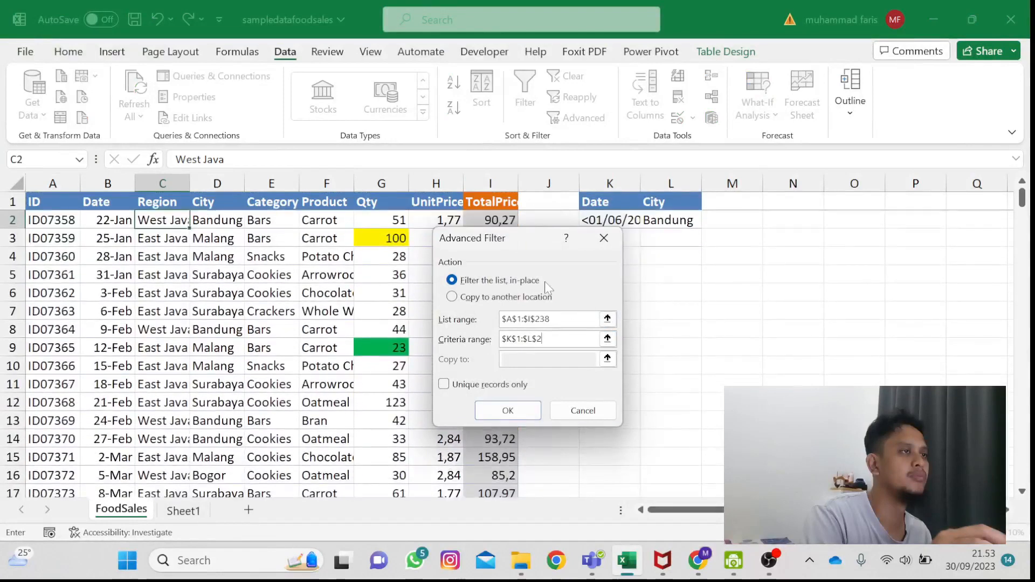
{"action": "left_click", "coordinate": [528, 414]}
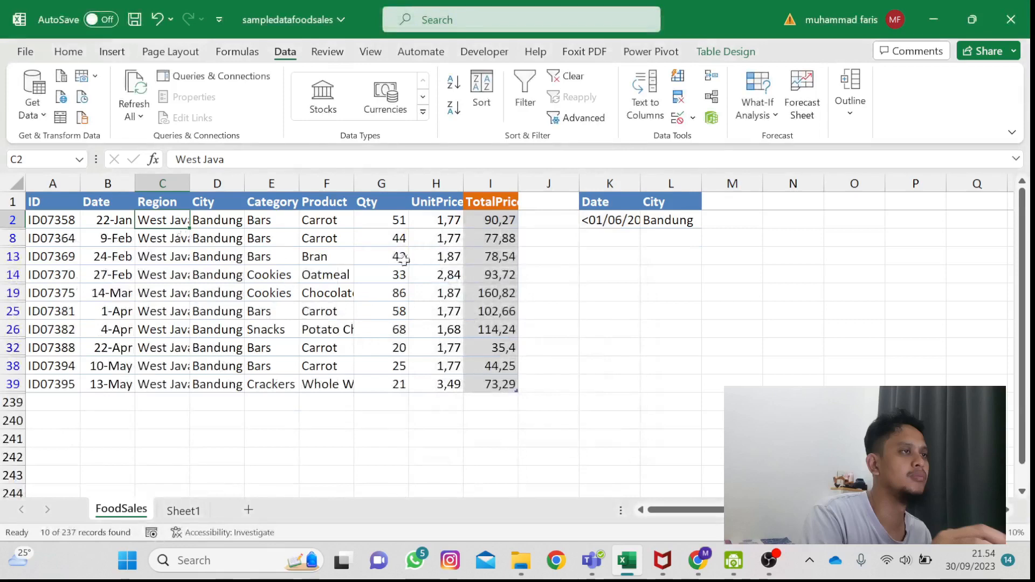
Step: Check the full dates of the filtered Bandung rows against the date criterion
{"action": "left_click", "coordinate": [113, 220]}
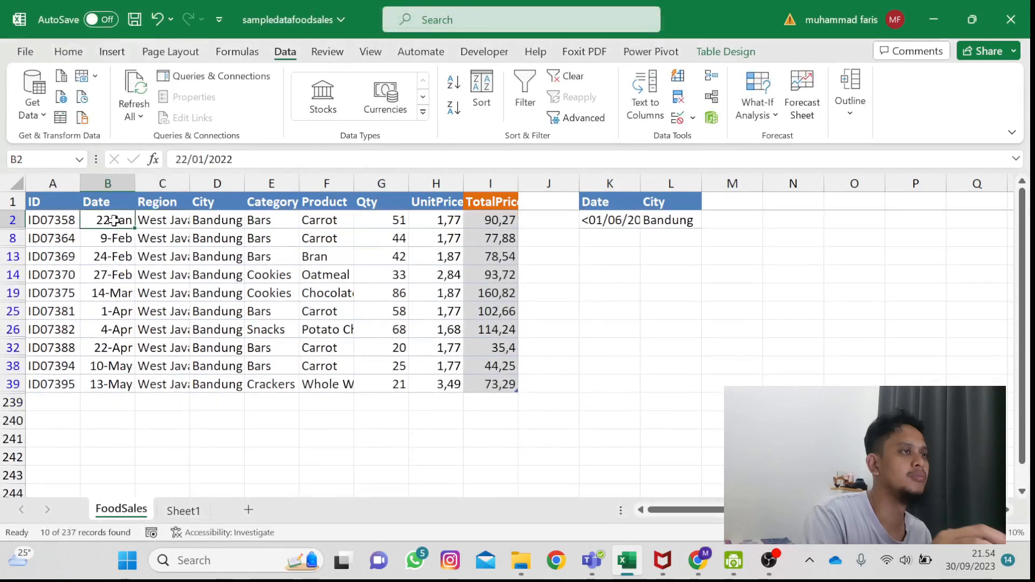
{"action": "key", "text": "Down"}
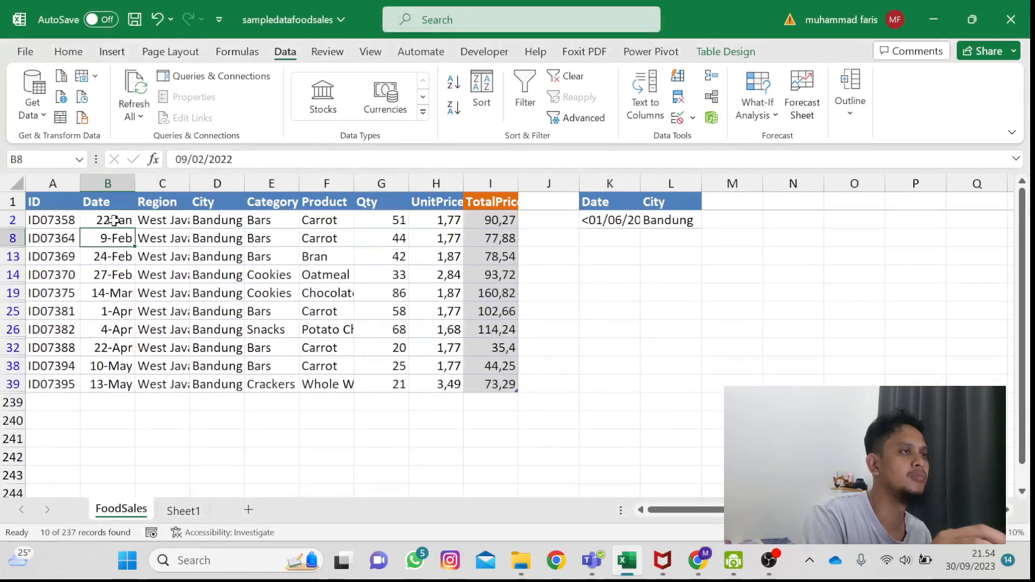
{"action": "key", "text": "Down"}
{"action": "key", "text": "Down"}
{"action": "key", "text": "Down"}
{"action": "key", "text": "Down"}
{"action": "key", "text": "Down"}
{"action": "key", "text": "Down"}
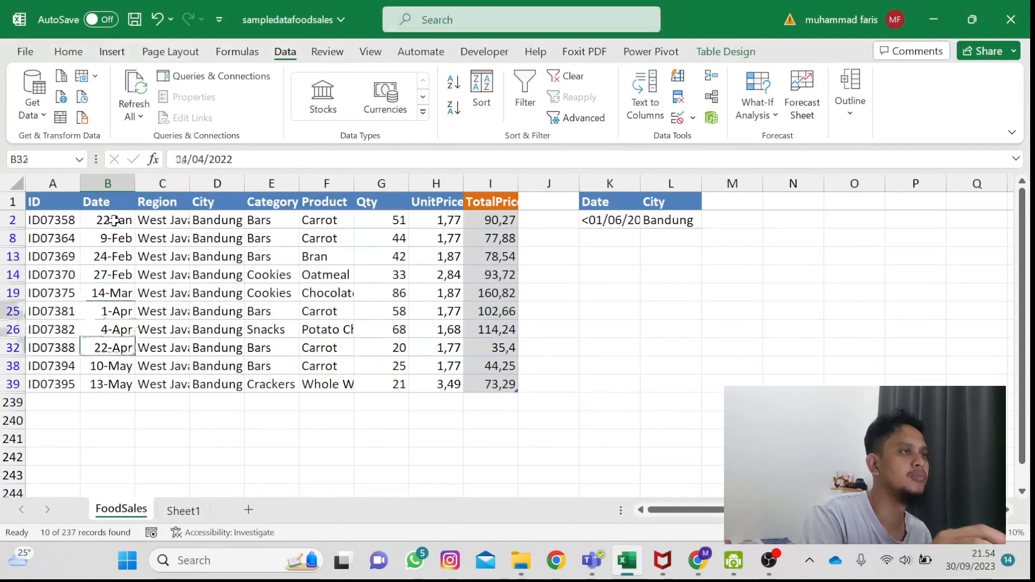
{"action": "key", "text": "Down"}
{"action": "key", "text": "Down"}
{"action": "key", "text": "Up"}
{"action": "key", "text": "Up"}
{"action": "key", "text": "Up"}
{"action": "key", "text": "Up"}
{"action": "key", "text": "Up"}
{"action": "key", "text": "Up"}
{"action": "key", "text": "Up"}
{"action": "key", "text": "Up"}
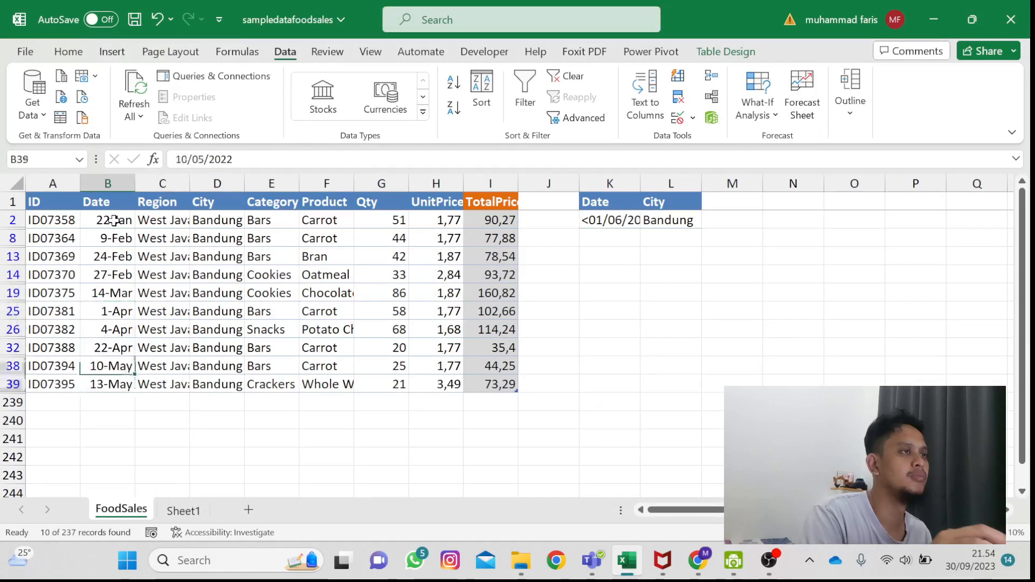
{"action": "key", "text": "Up"}
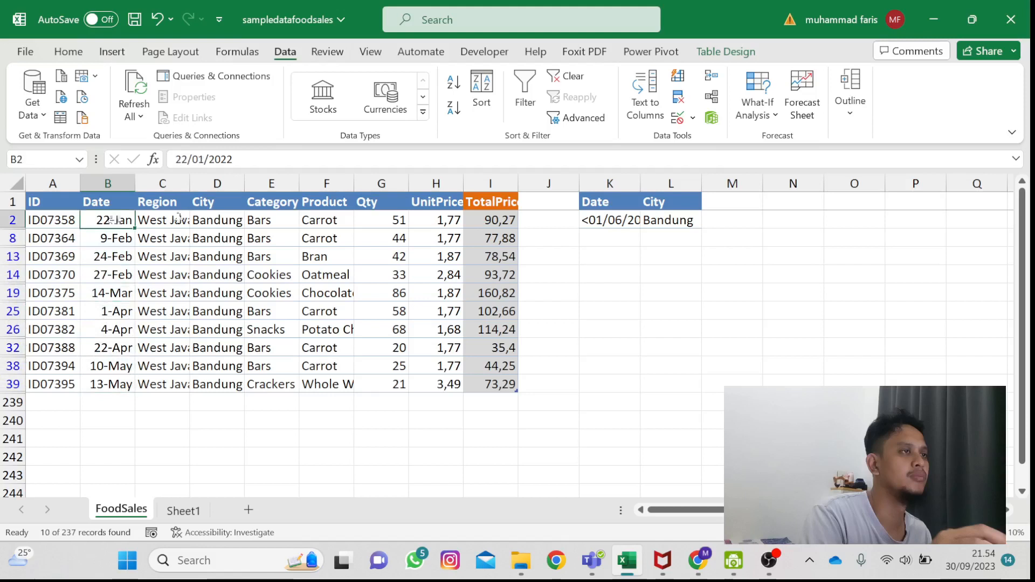
Step: Change the date criterion in K2 to >01/06/2022 and reapply the Advanced Filter in place
{"action": "left_click", "coordinate": [615, 218]}
{"action": "left_click", "coordinate": [181, 159]}
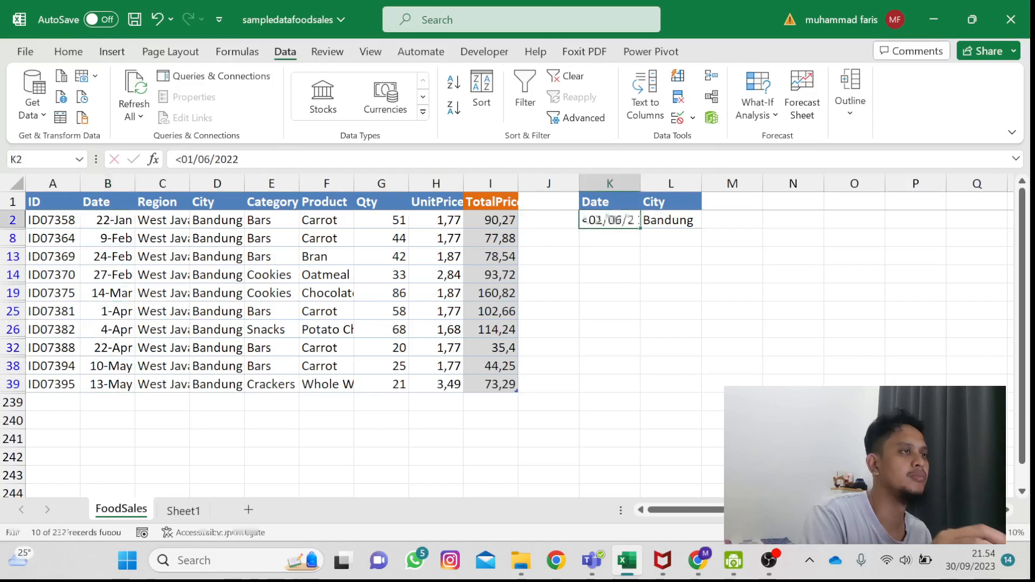
{"action": "key", "text": "BackSpace"}
{"action": "type", "text": "?"}
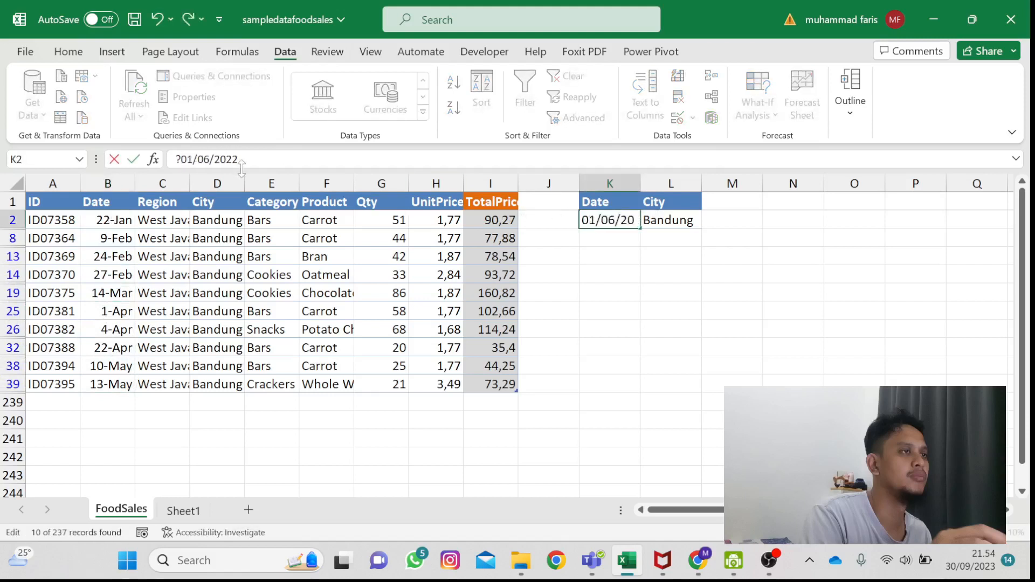
{"action": "key", "text": "BackSpace"}
{"action": "type", "text": ">"}
{"action": "left_click", "coordinate": [252, 232]}
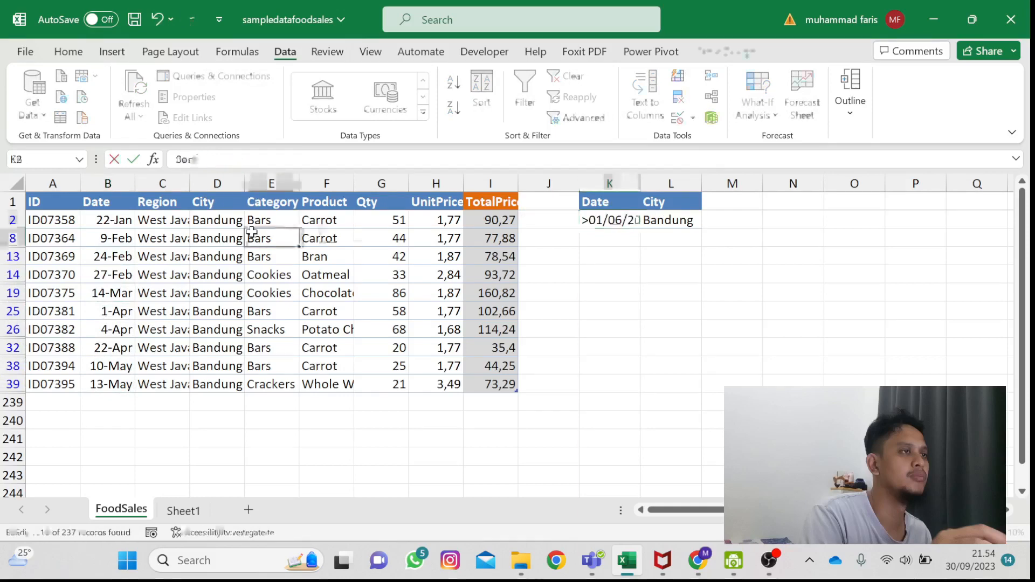
{"action": "left_click", "coordinate": [598, 117]}
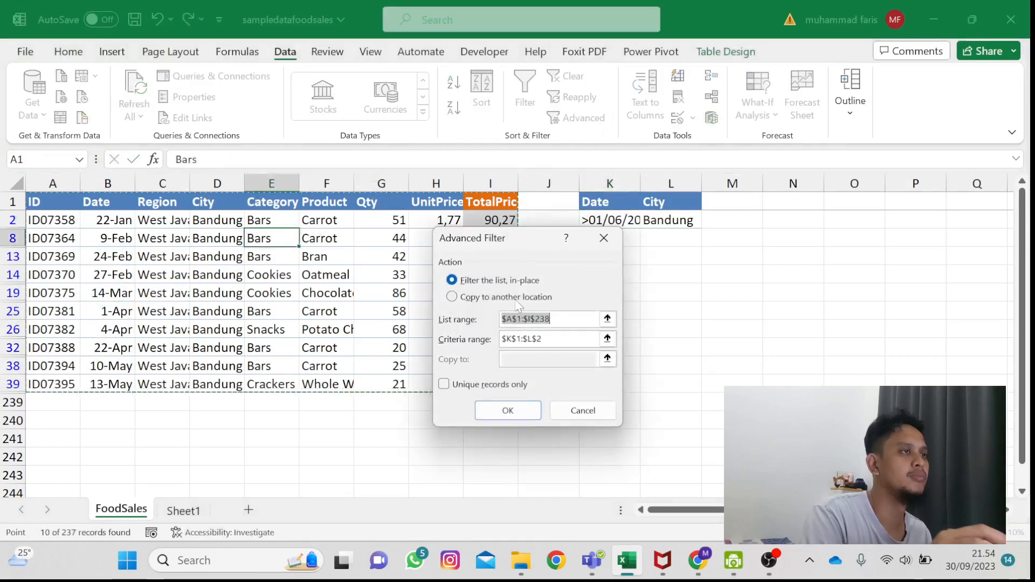
{"action": "left_click", "coordinate": [531, 408]}
Step: Examine the first and last filtered dates and the Bandung records against the after-01/06/2022 criterion
{"action": "left_click", "coordinate": [118, 220]}
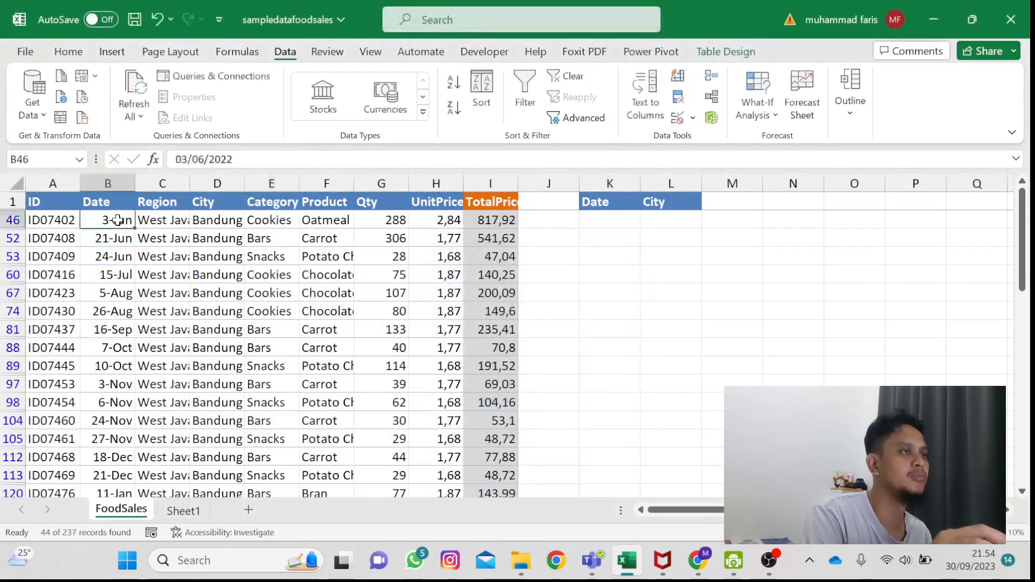
{"action": "key", "text": "ctrl+Down"}
{"action": "key", "text": "Up"}
{"action": "key", "text": "Up"}
{"action": "key", "text": "ctrl+Up"}
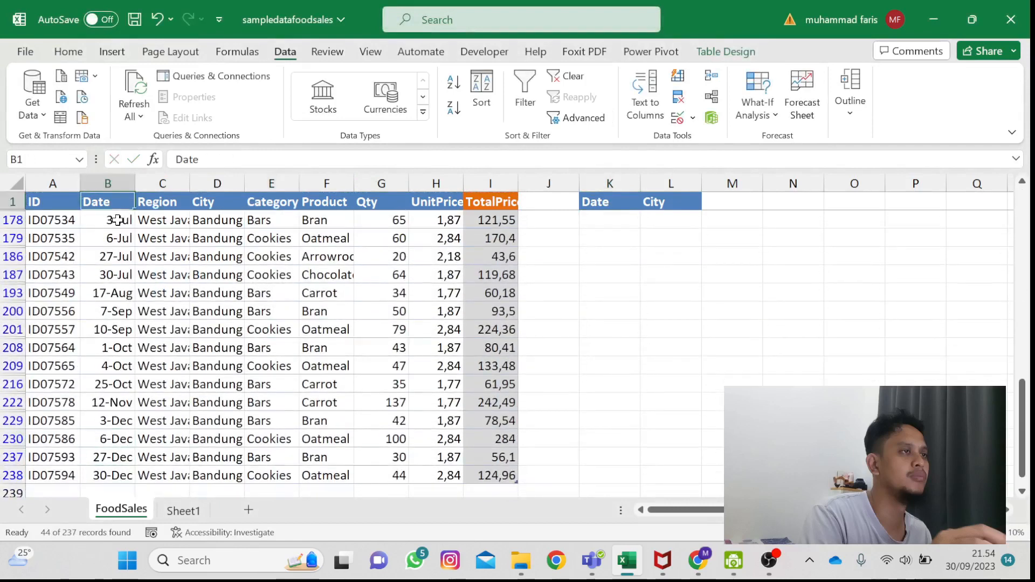
{"action": "key", "text": "Right"}
{"action": "key", "text": "Down"}
{"action": "key", "text": "Left"}
{"action": "key", "text": "Right"}
{"action": "key", "text": "Right"}
{"action": "key", "text": "Right"}
{"action": "key", "text": "Right"}
{"action": "key", "text": "Right"}
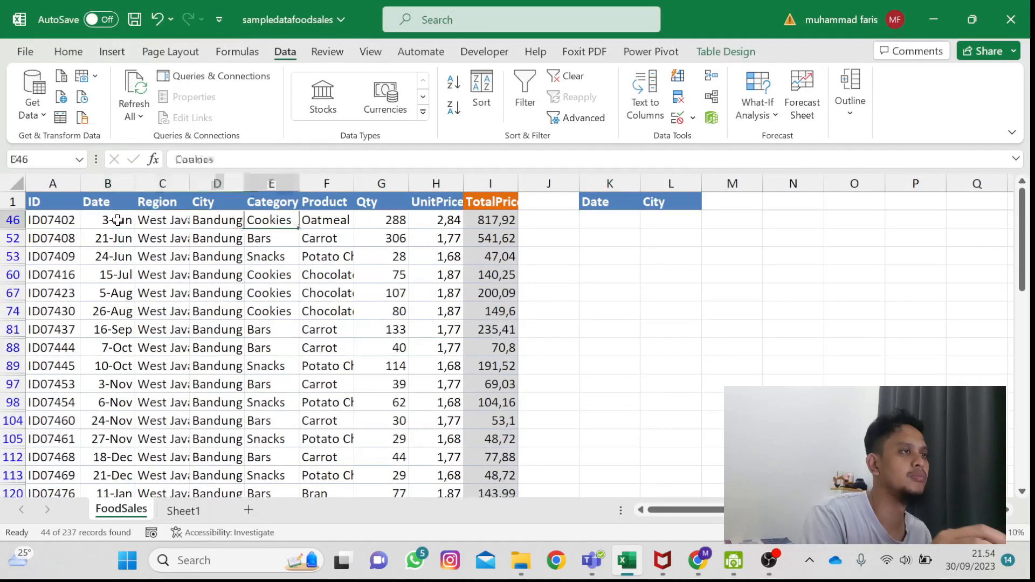
{"action": "key", "text": "Right"}
{"action": "key", "text": "ctrl+Up"}
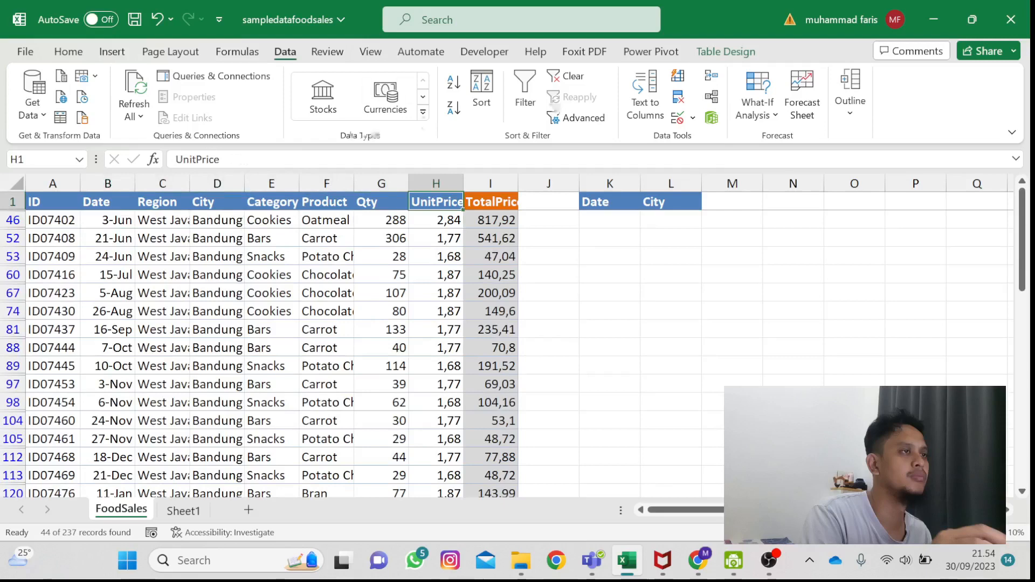
Step: Clear the filter on the food sales table and select the Date criterion in cell K2
{"action": "left_click", "coordinate": [571, 76]}
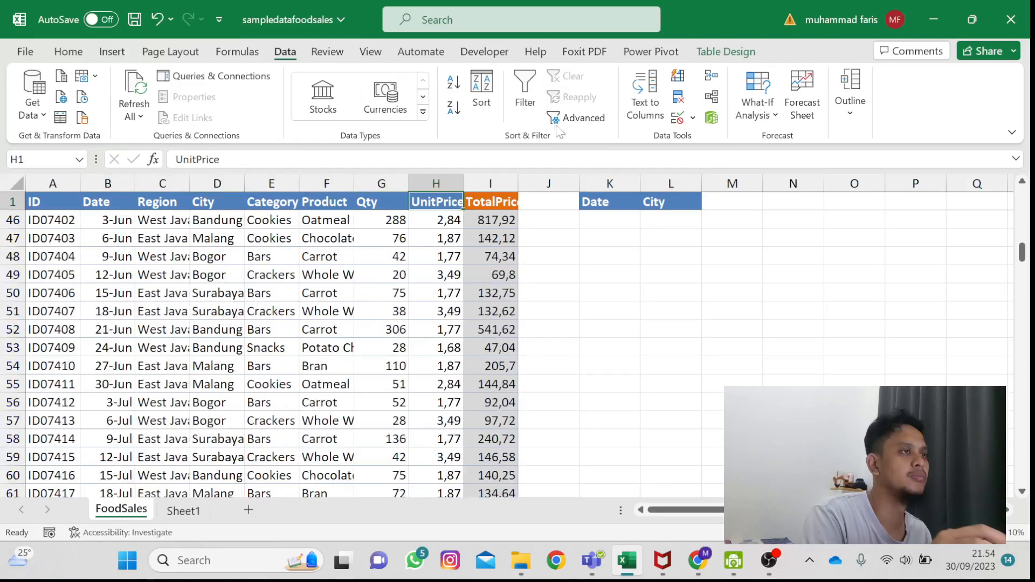
{"action": "left_click", "coordinate": [335, 267]}
{"action": "scroll", "coordinate": [335, 269], "scroll_direction": "up", "scroll_amount": 5}
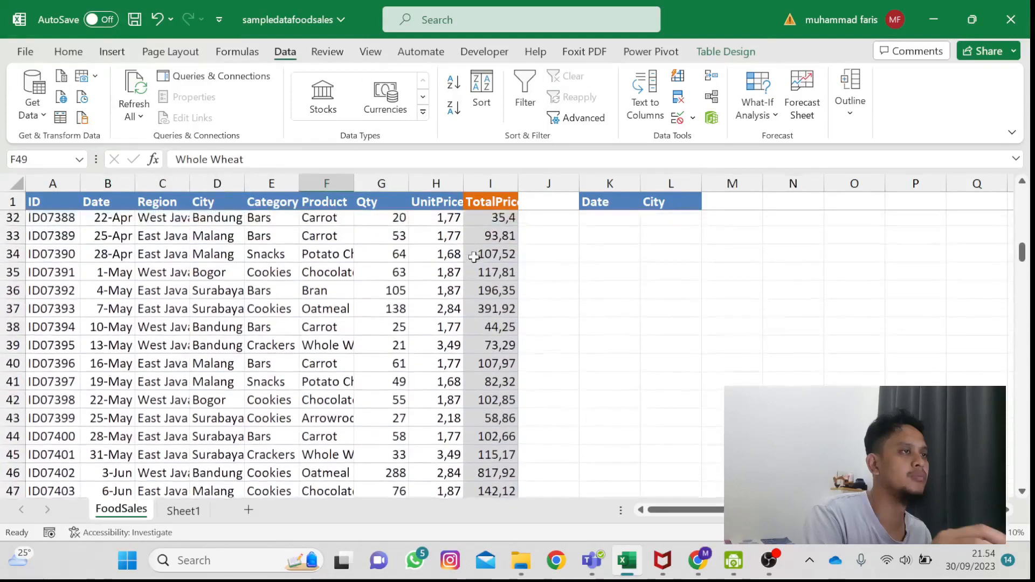
{"action": "key", "text": "Right"}
{"action": "key", "text": "Right"}
{"action": "key", "text": "Right"}
{"action": "key", "text": "ctrl+Up"}
{"action": "key", "text": "Down"}
{"action": "key", "text": "Right"}
{"action": "key", "text": "Right"}
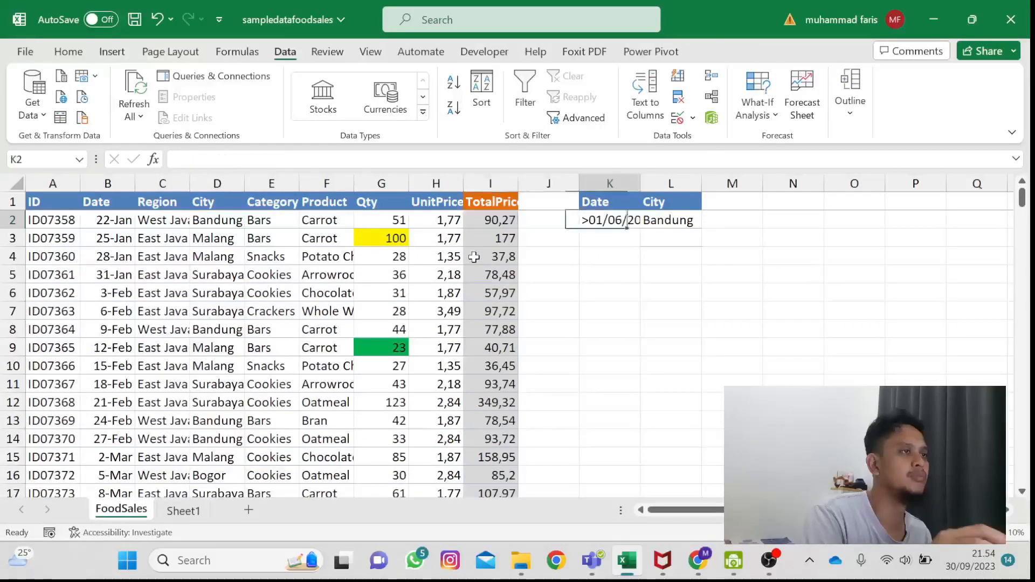
{"action": "key", "text": "Left"}
{"action": "key", "text": "Left"}
{"action": "key", "text": "Right"}
{"action": "key", "text": "Right"}
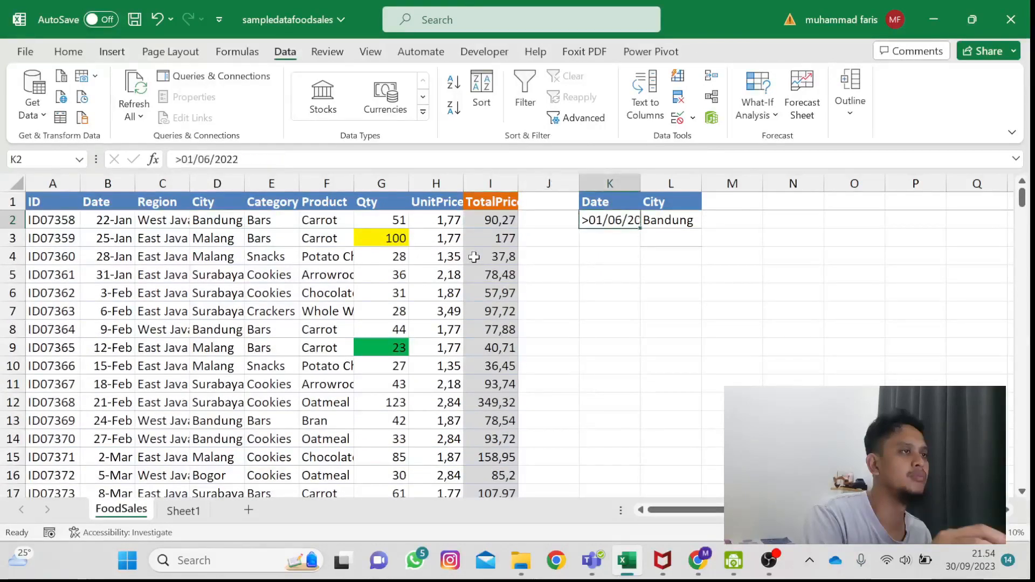
Step: Insert a blank column between the Date and City criteria columns
{"action": "left_click", "coordinate": [673, 184]}
{"action": "right_click", "coordinate": [687, 185]}
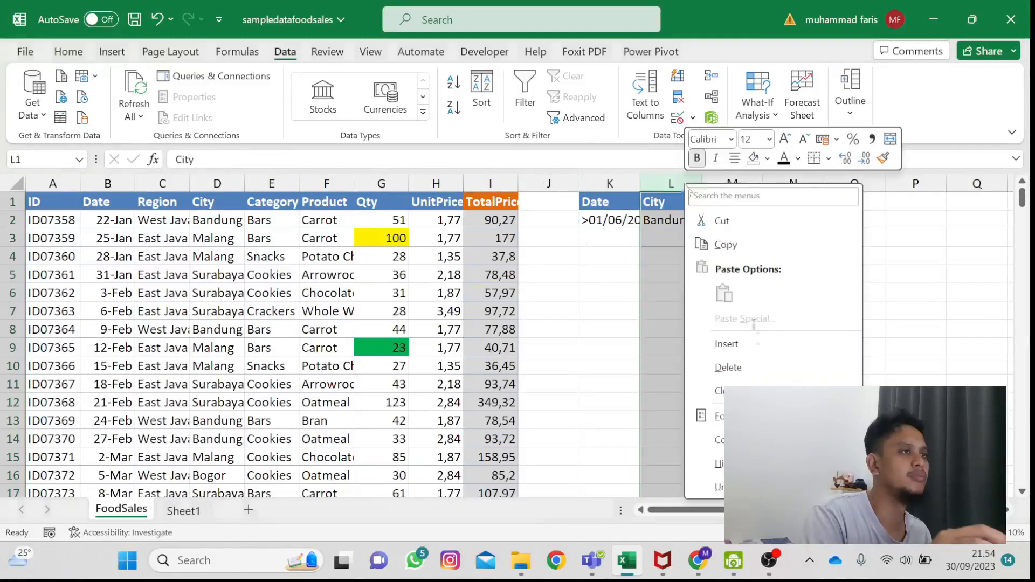
{"action": "left_click", "coordinate": [755, 345]}
{"action": "left_click", "coordinate": [621, 219]}
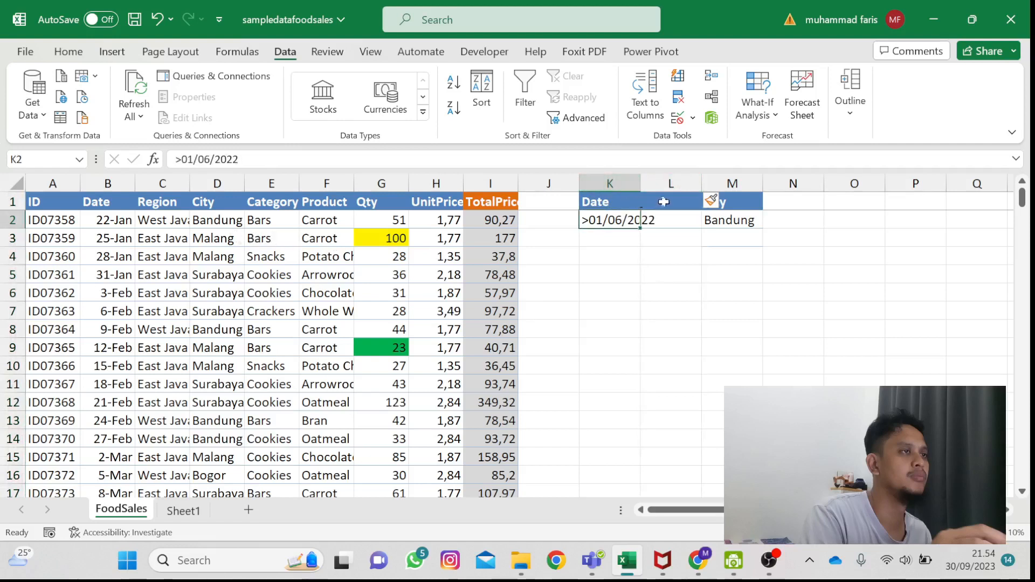
Step: Copy the Date header from K1 into L1 to create a second date criterion column
{"action": "left_click", "coordinate": [603, 199]}
{"action": "key", "text": "ctrl+c"}
{"action": "key", "text": "Right"}
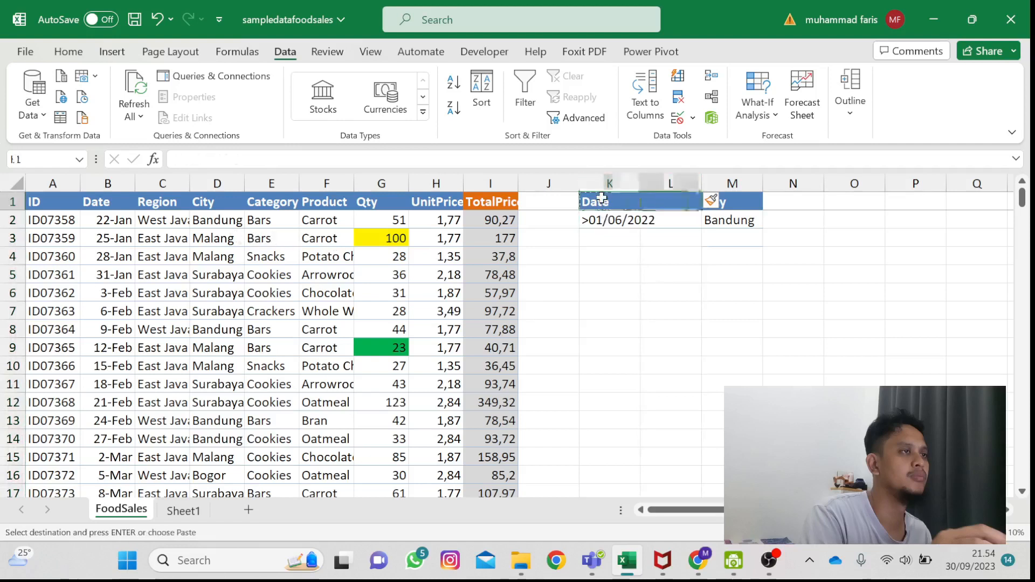
{"action": "key", "text": "Return"}
{"action": "key", "text": "Left"}
{"action": "key", "text": "Down"}
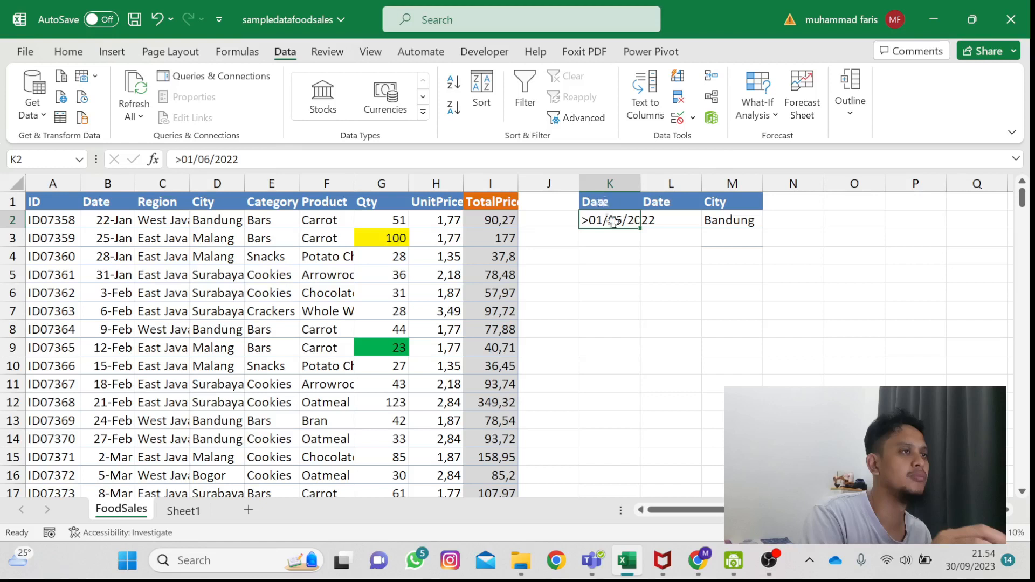
Step: Enter a less-than date criterion for 1 June (<01/06) under the second Date header in L2
{"action": "left_click", "coordinate": [684, 223]}
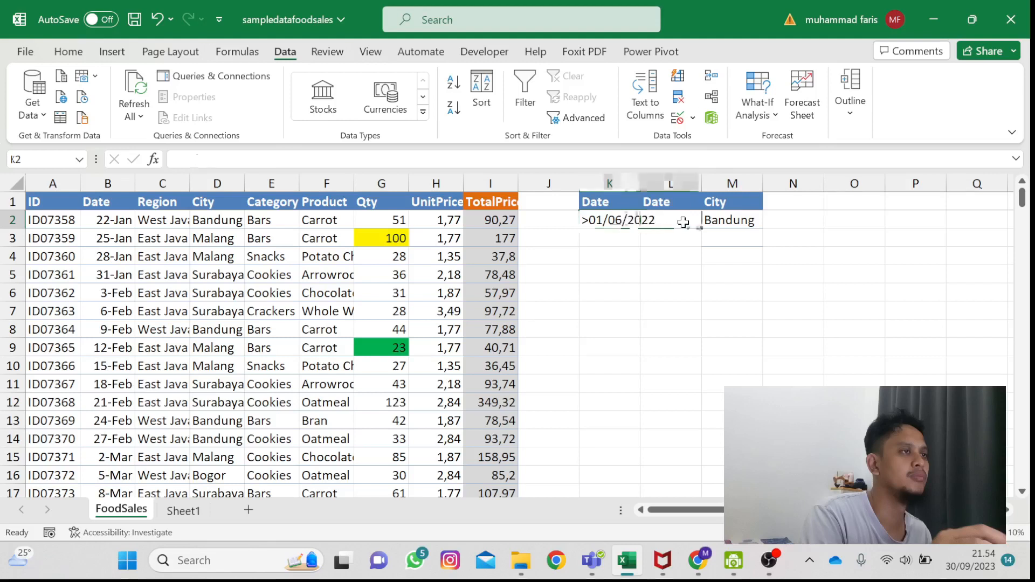
{"action": "type", "text": "01"}
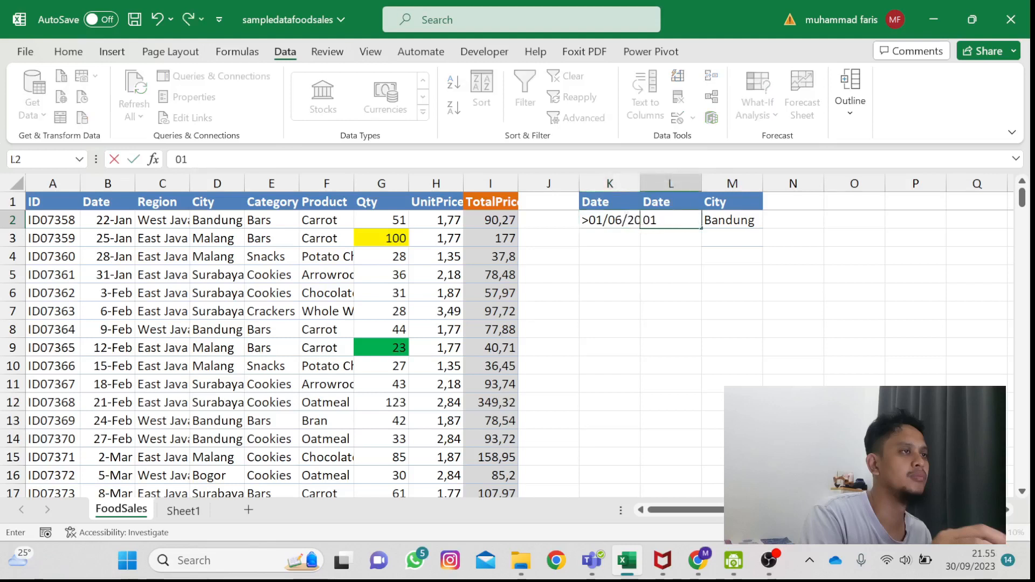
{"action": "type", "text": "1/"}
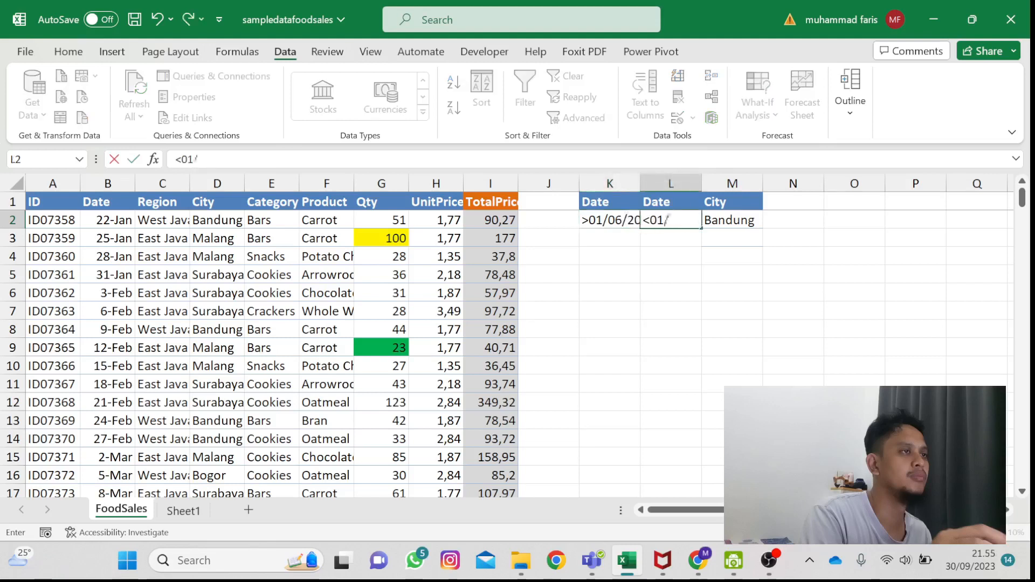
{"action": "type", "text": "6/2021"}
{"action": "key", "text": "Return"}
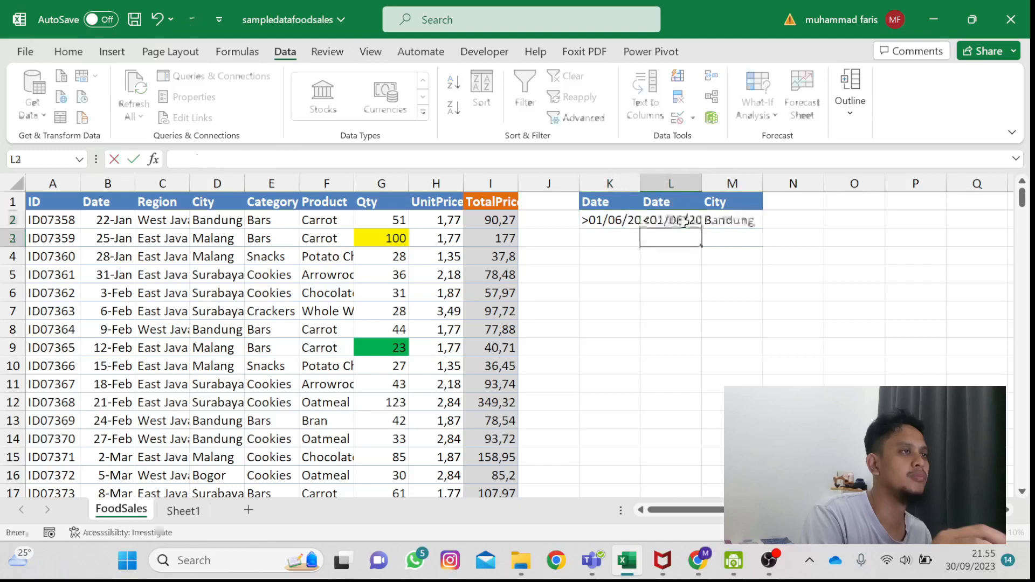
Step: Apply an in-place Advanced Filter to list range A1:I238 using criteria range K1:M2
{"action": "left_click", "coordinate": [222, 255]}
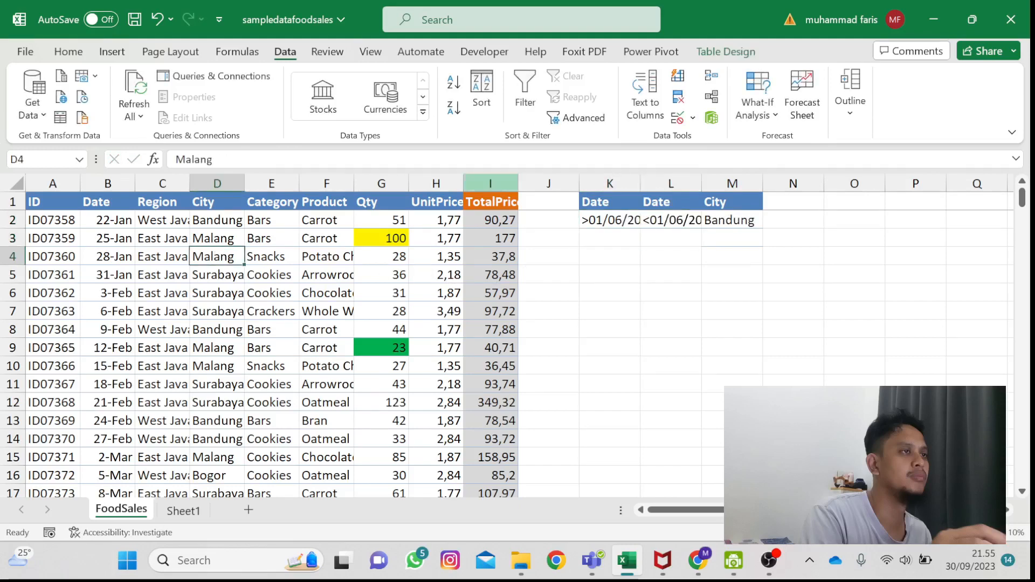
{"action": "left_click", "coordinate": [573, 120]}
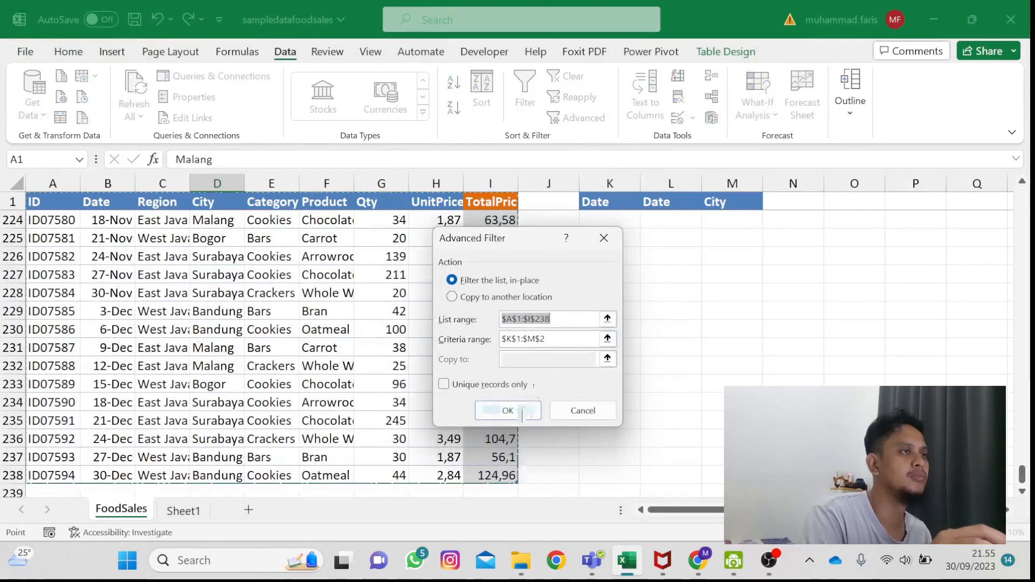
{"action": "left_click", "coordinate": [522, 411]}
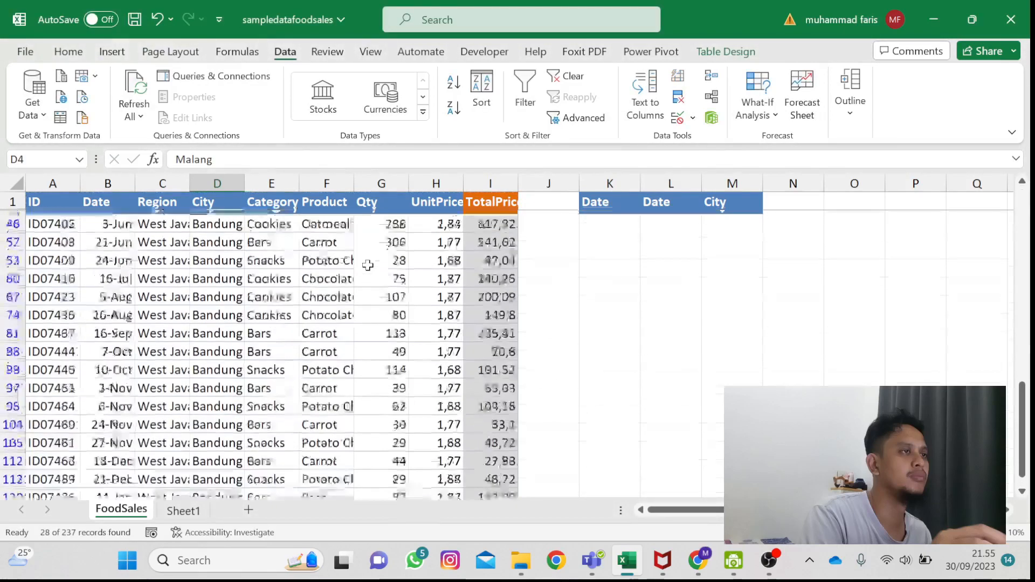
Step: Examine the dates of the filtered records against the two date criteria
{"action": "left_click", "coordinate": [133, 224]}
{"action": "key", "text": "Down"}
{"action": "key", "text": "Down"}
{"action": "key", "text": "Down"}
{"action": "key", "text": "Down"}
{"action": "key", "text": "Down"}
{"action": "key", "text": "Down"}
{"action": "key", "text": "Down"}
{"action": "key", "text": "Down"}
{"action": "key", "text": "Down"}
{"action": "key", "text": "Down"}
{"action": "key", "text": "Down"}
{"action": "key", "text": "Down"}
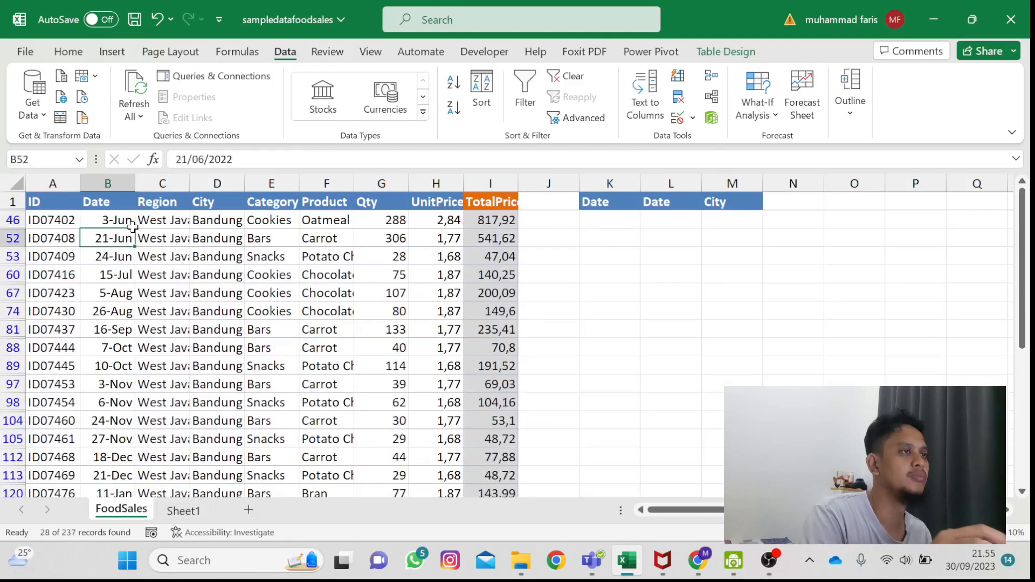
{"action": "key", "text": "Down"}
{"action": "key", "text": "Down"}
{"action": "key", "text": "Down"}
{"action": "key", "text": "Down"}
{"action": "key", "text": "Down"}
{"action": "key", "text": "Down"}
{"action": "key", "text": "Down"}
{"action": "key", "text": "Down"}
{"action": "key", "text": "Down"}
{"action": "key", "text": "Down"}
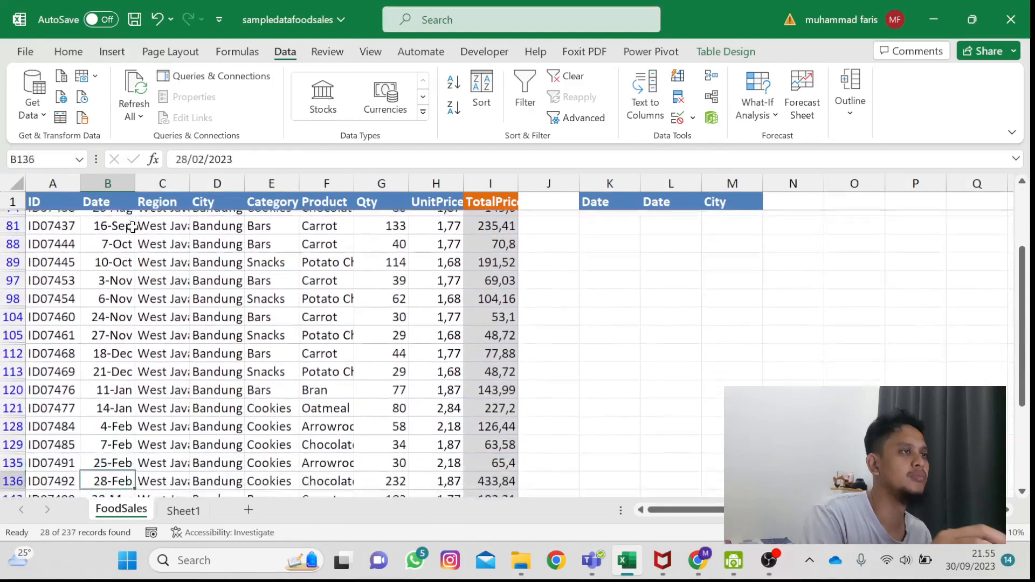
{"action": "key", "text": "Down"}
{"action": "scroll", "coordinate": [132, 226], "scroll_direction": "up", "scroll_amount": 3}
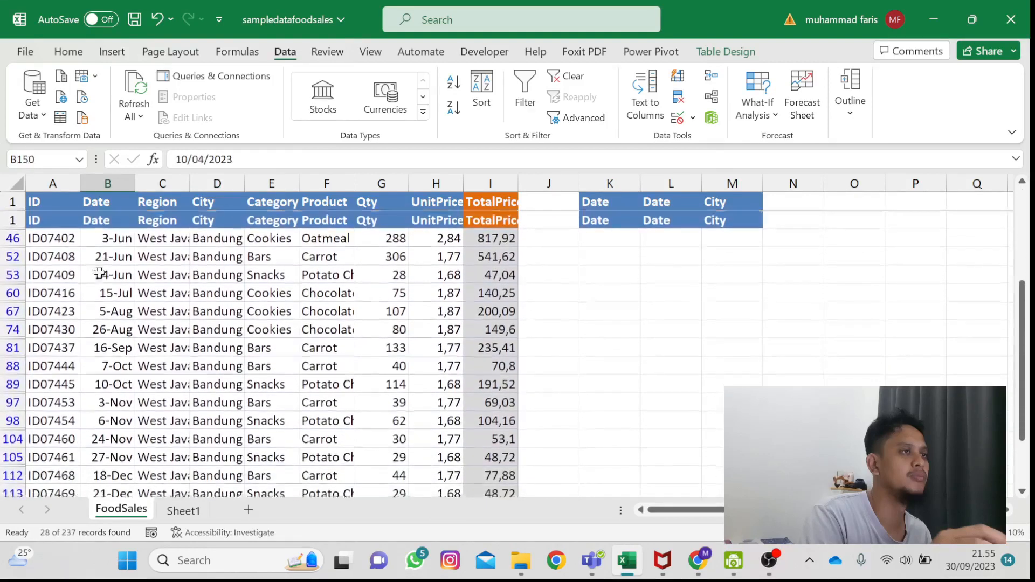
{"action": "left_click", "coordinate": [100, 274]}
{"action": "scroll", "coordinate": [129, 330], "scroll_direction": "down", "scroll_amount": 5}
{"action": "scroll", "coordinate": [130, 331], "scroll_direction": "up", "scroll_amount": 5}
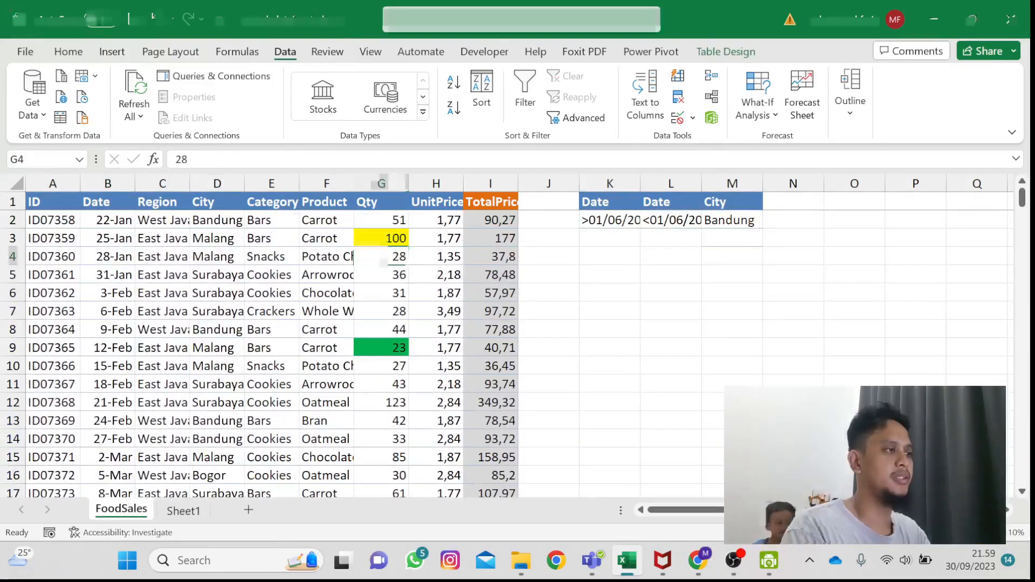
{"action": "key", "text": "alt+Tab"}
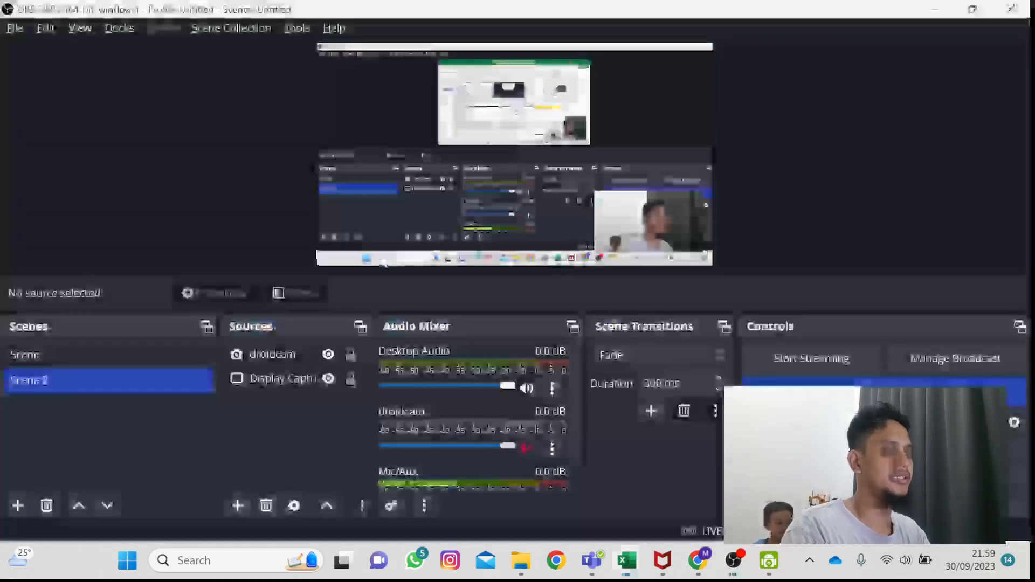
{"action": "key", "text": "alt+Tab"}
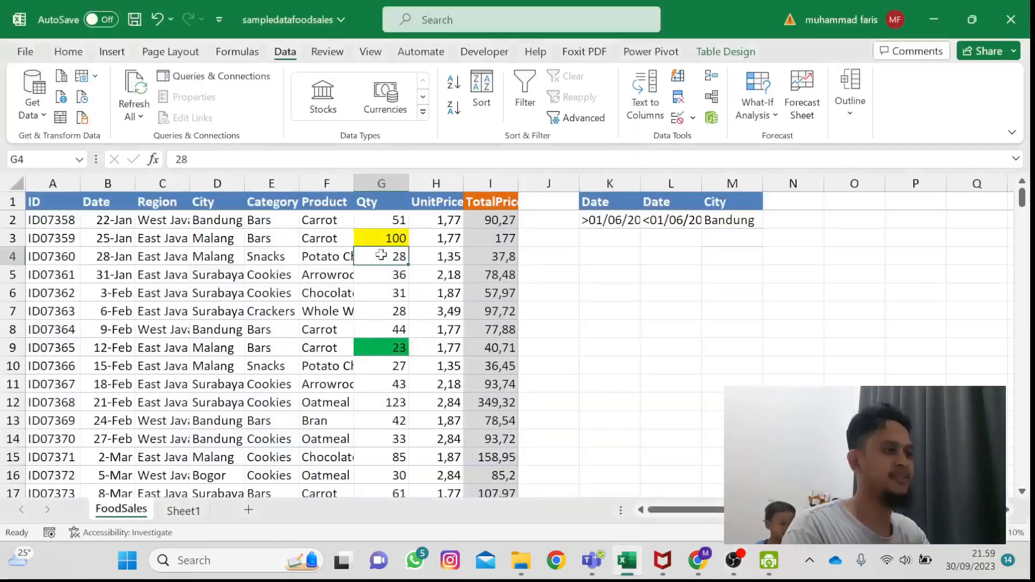
{"action": "left_click", "coordinate": [320, 220]}
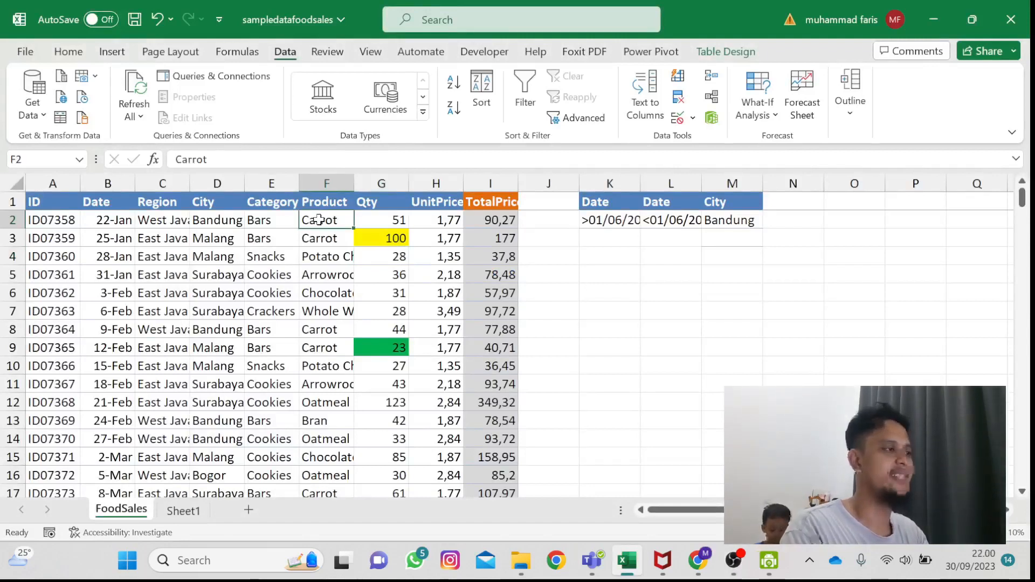
{"action": "left_click", "coordinate": [596, 221]}
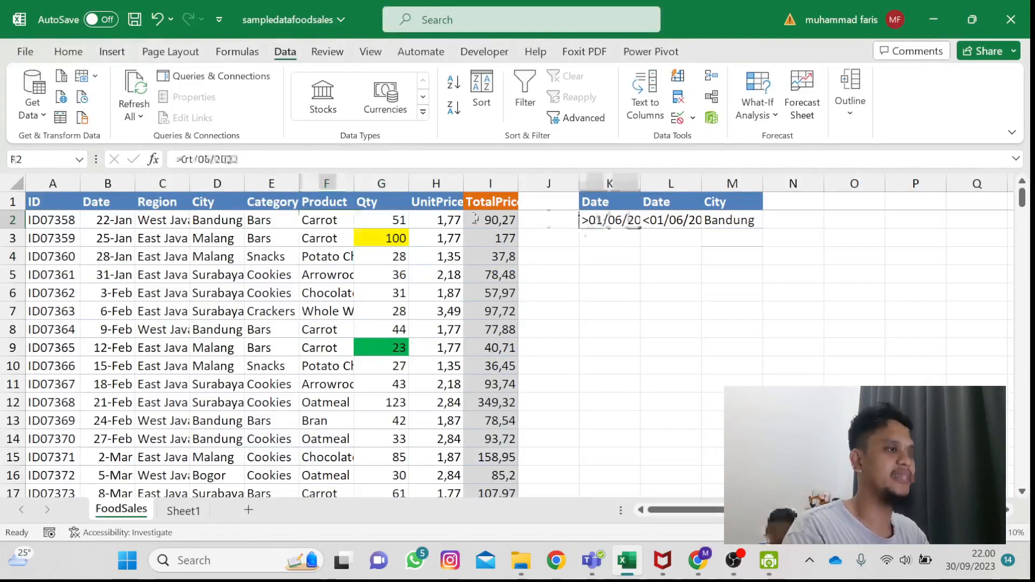
Step: Set up an Advanced Filter on the sales table that copies to another location, with cell O1 as the destination
{"action": "left_click", "coordinate": [266, 238]}
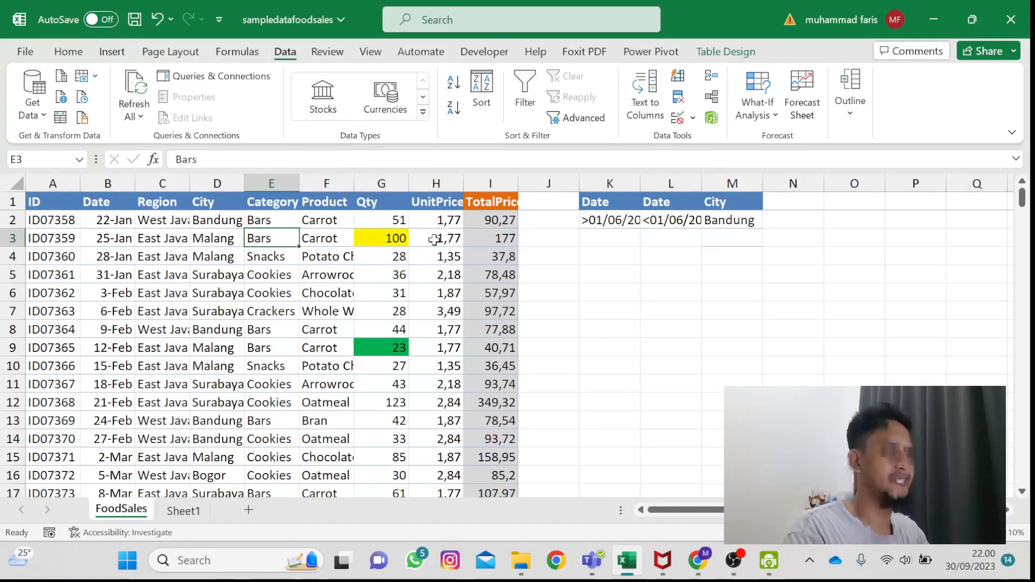
{"action": "left_click", "coordinate": [563, 118]}
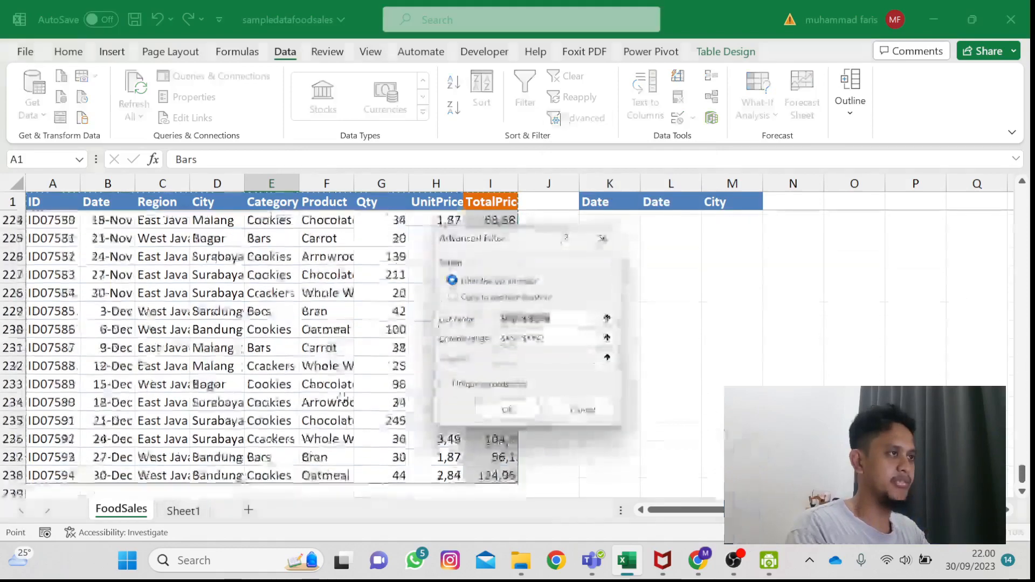
{"action": "scroll", "coordinate": [340, 396], "scroll_direction": "up", "scroll_amount": 13}
{"action": "scroll", "coordinate": [338, 394], "scroll_direction": "up", "scroll_amount": 20}
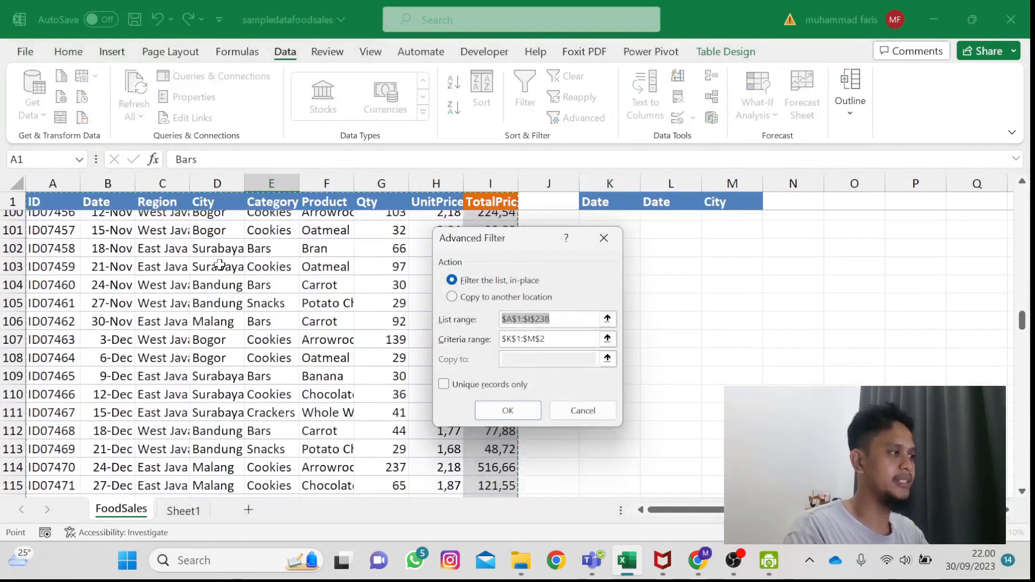
{"action": "left_click", "coordinate": [452, 296]}
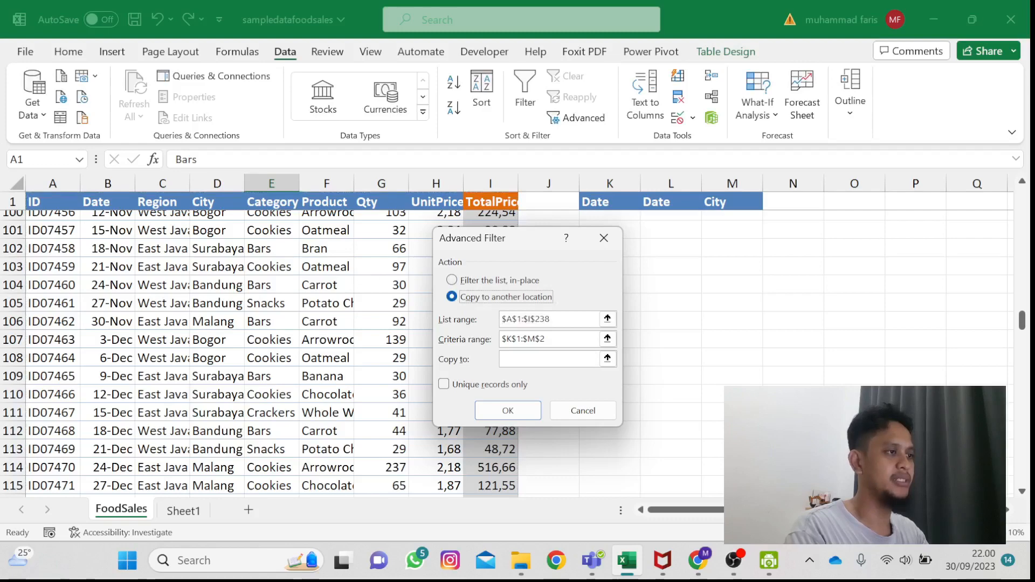
{"action": "left_click", "coordinate": [588, 359]}
{"action": "scroll", "coordinate": [811, 220], "scroll_direction": "up", "scroll_amount": 13}
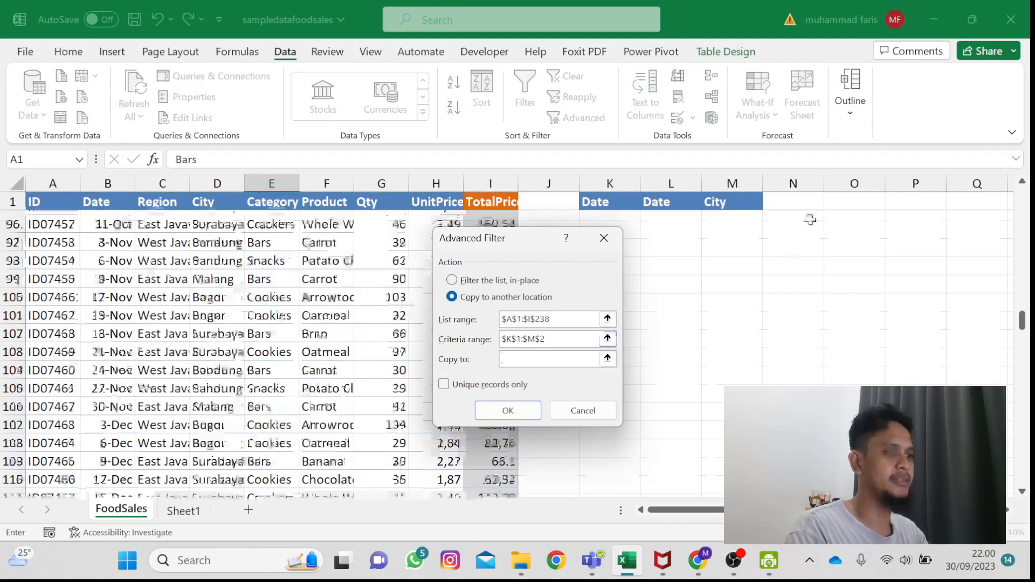
{"action": "scroll", "coordinate": [811, 219], "scroll_direction": "up", "scroll_amount": 20}
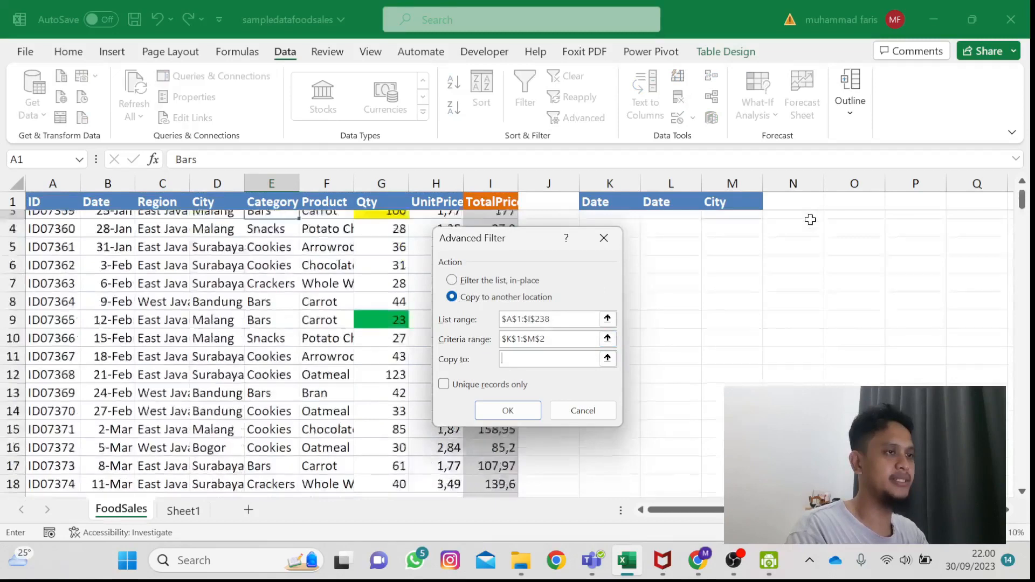
{"action": "left_click", "coordinate": [855, 200]}
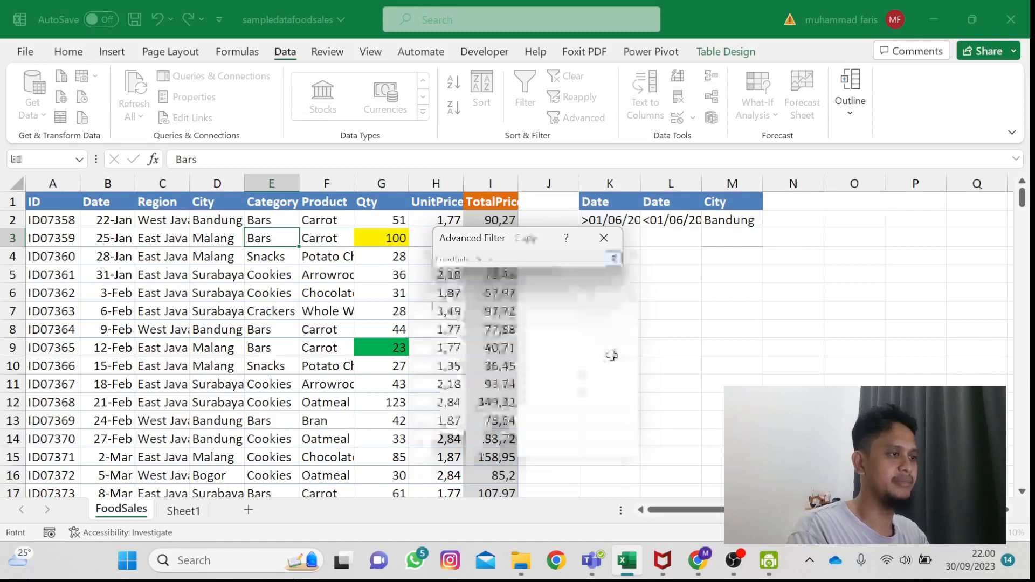
Step: Try to copy the filtered records to cell A11 on Sheet1 with the Advanced Filter
{"action": "left_click", "coordinate": [608, 359]}
{"action": "left_click", "coordinate": [183, 511]}
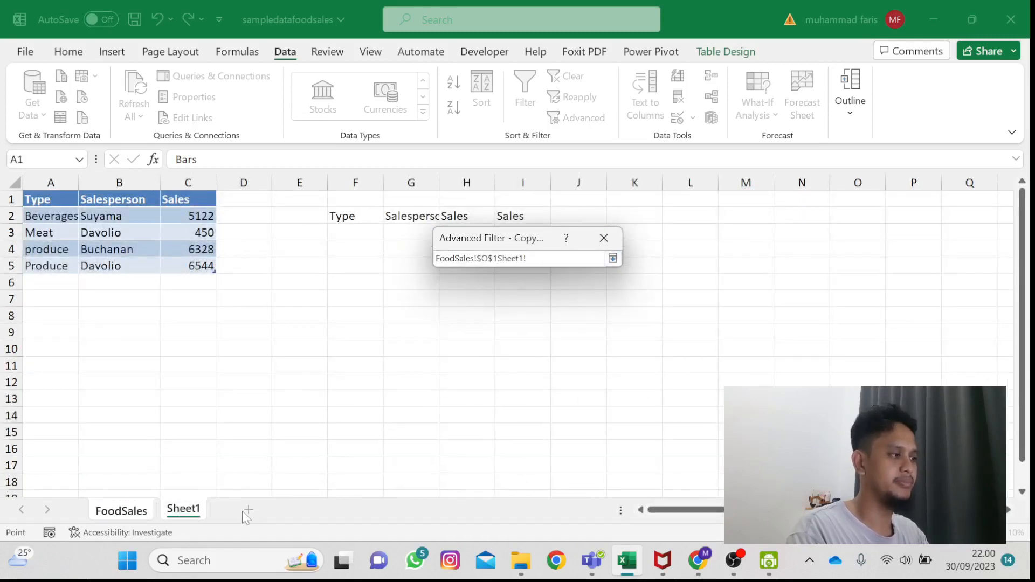
{"action": "left_click", "coordinate": [94, 360]}
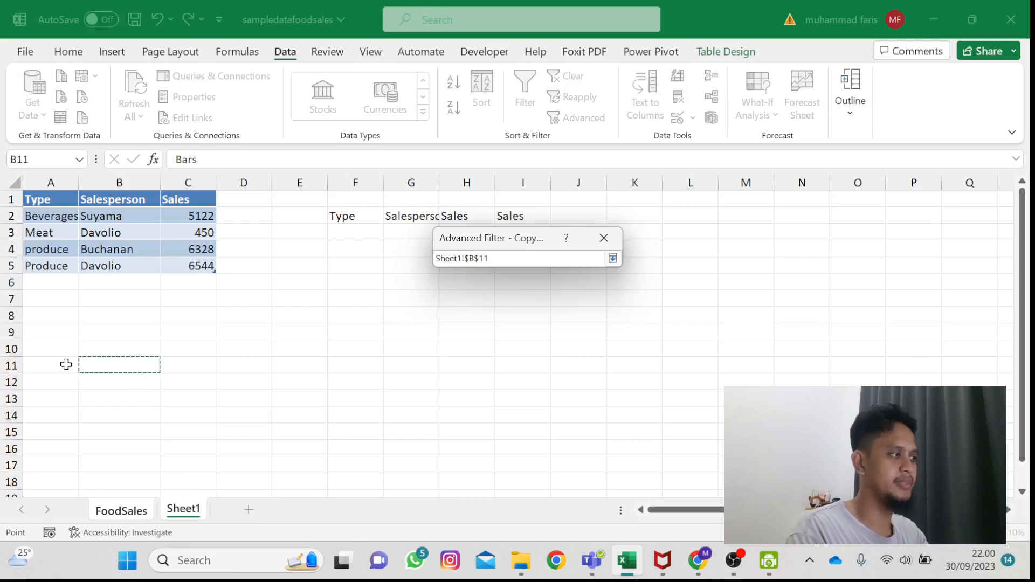
{"action": "left_click", "coordinate": [67, 363]}
{"action": "left_click", "coordinate": [613, 258]}
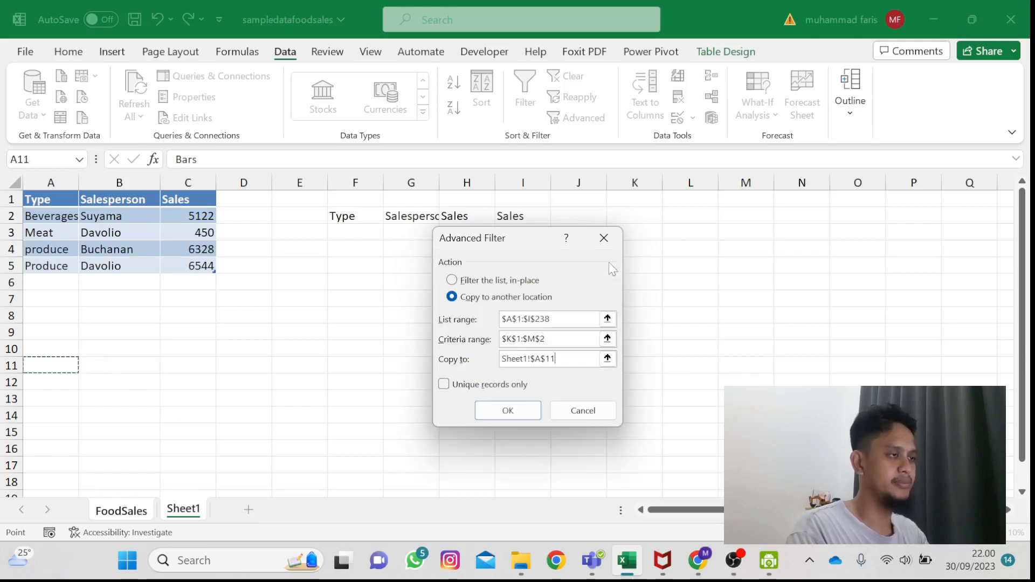
{"action": "left_click", "coordinate": [506, 410]}
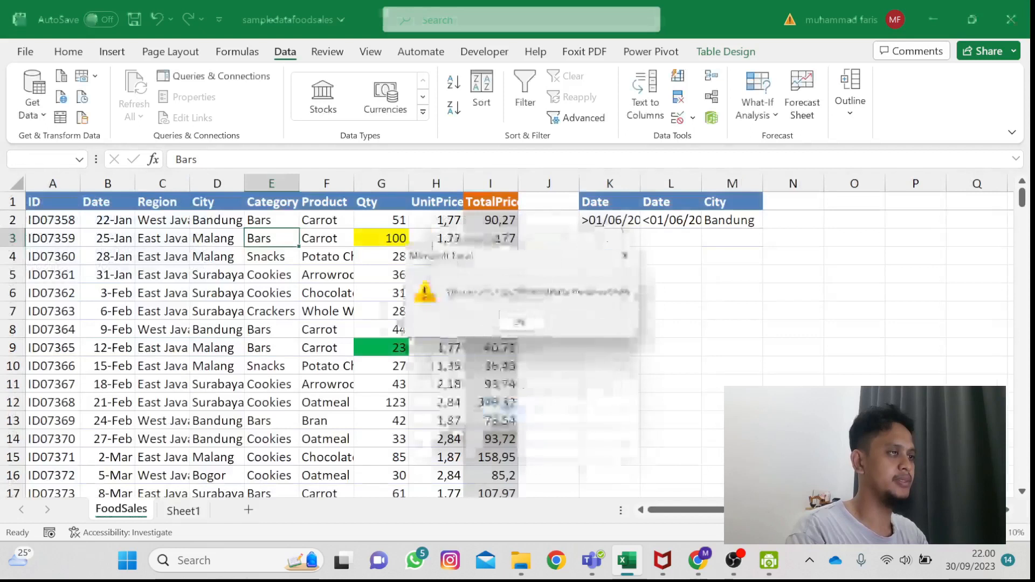
{"action": "left_click", "coordinate": [520, 325]}
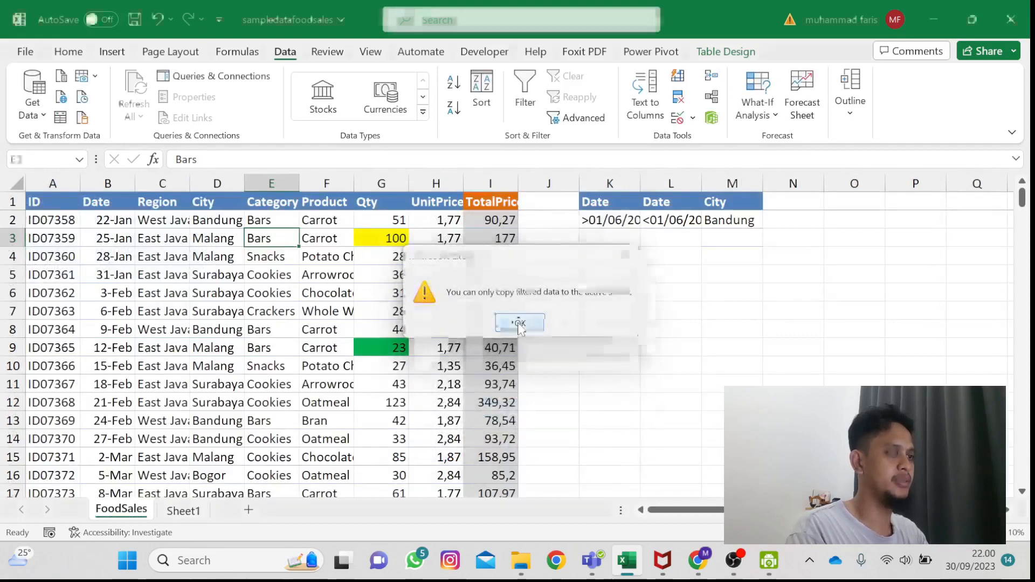
Step: Copy the records of A1:I238 that match criteria range K1:M2 to cell O1 on the FoodSales sheet with the Advanced Filter
{"action": "left_click", "coordinate": [251, 292]}
{"action": "left_click", "coordinate": [577, 118]}
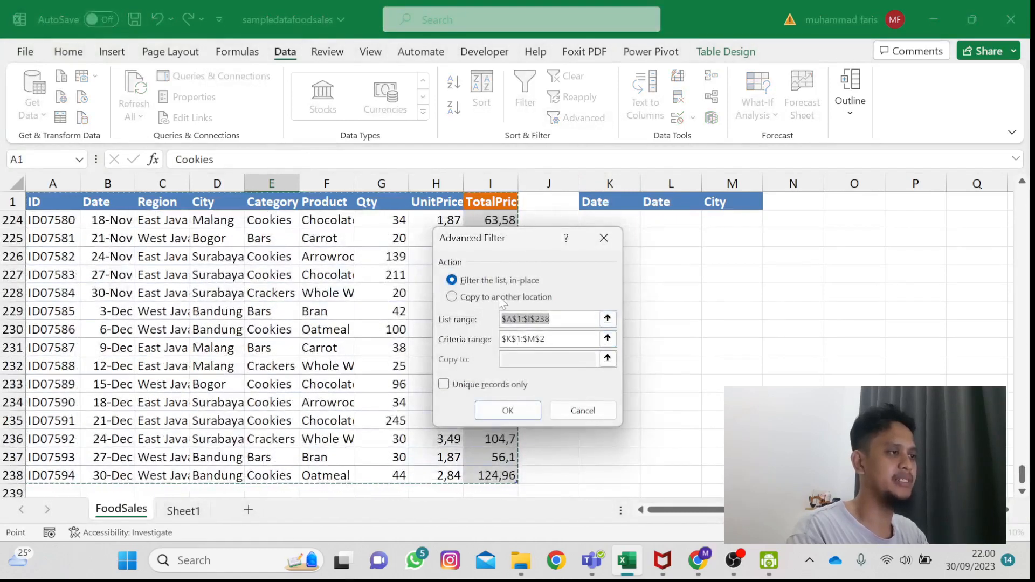
{"action": "key", "text": "alt+o"}
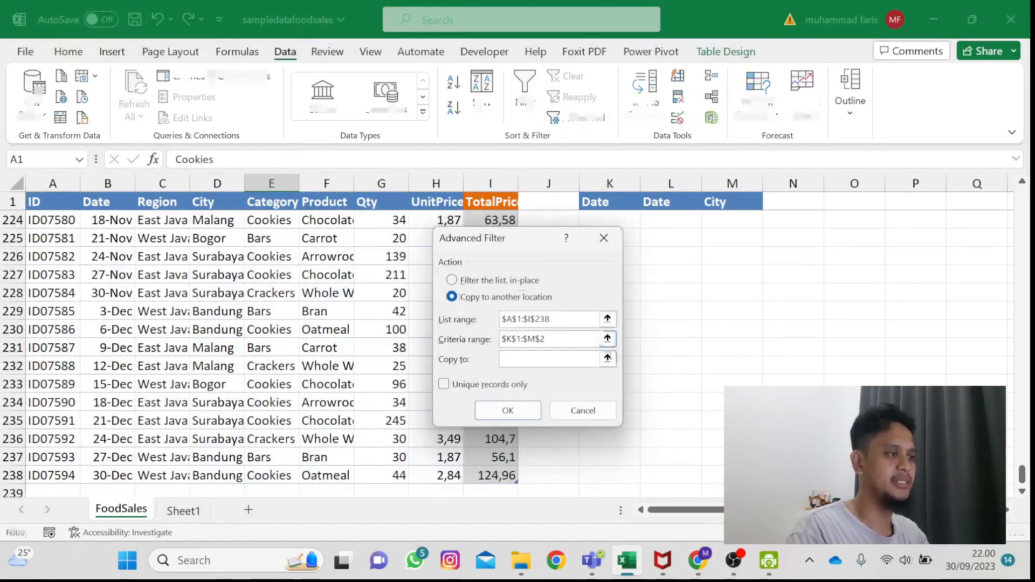
{"action": "left_click", "coordinate": [609, 357]}
{"action": "scroll", "coordinate": [787, 233], "scroll_direction": "up", "scroll_amount": 15}
{"action": "scroll", "coordinate": [787, 233], "scroll_direction": "up", "scroll_amount": 20}
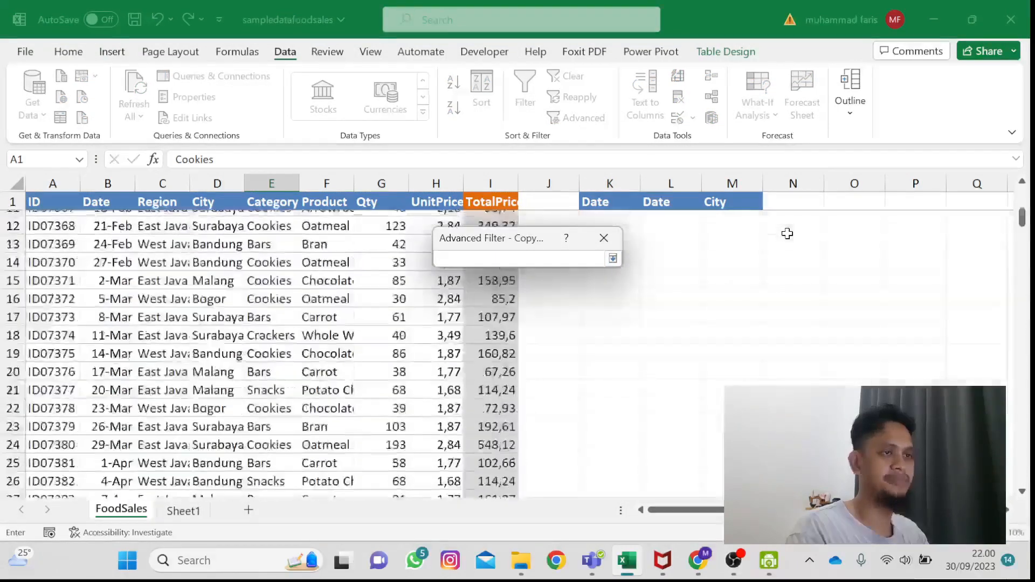
{"action": "left_click", "coordinate": [794, 206]}
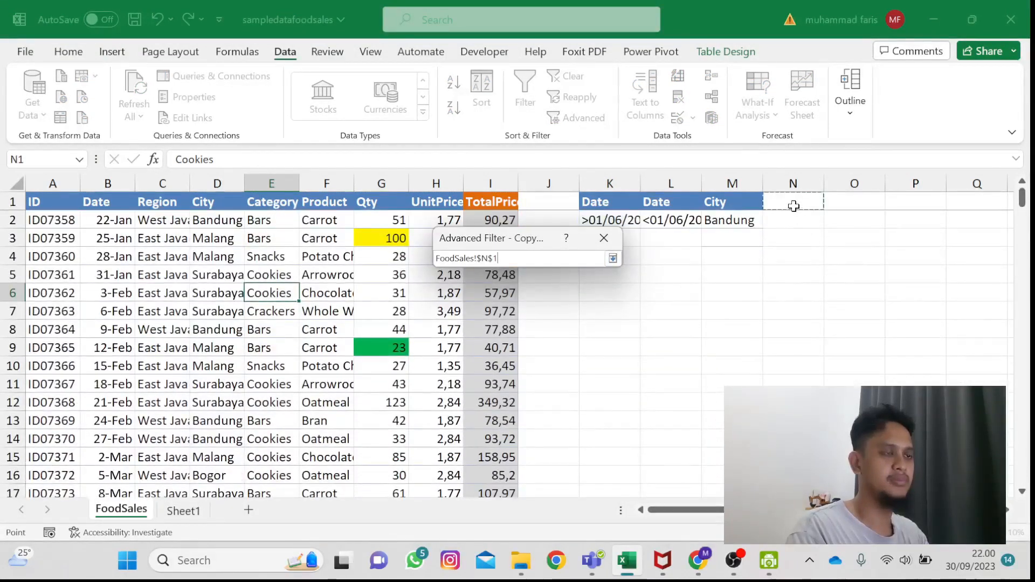
{"action": "left_click", "coordinate": [845, 207]}
{"action": "key", "text": "Return"}
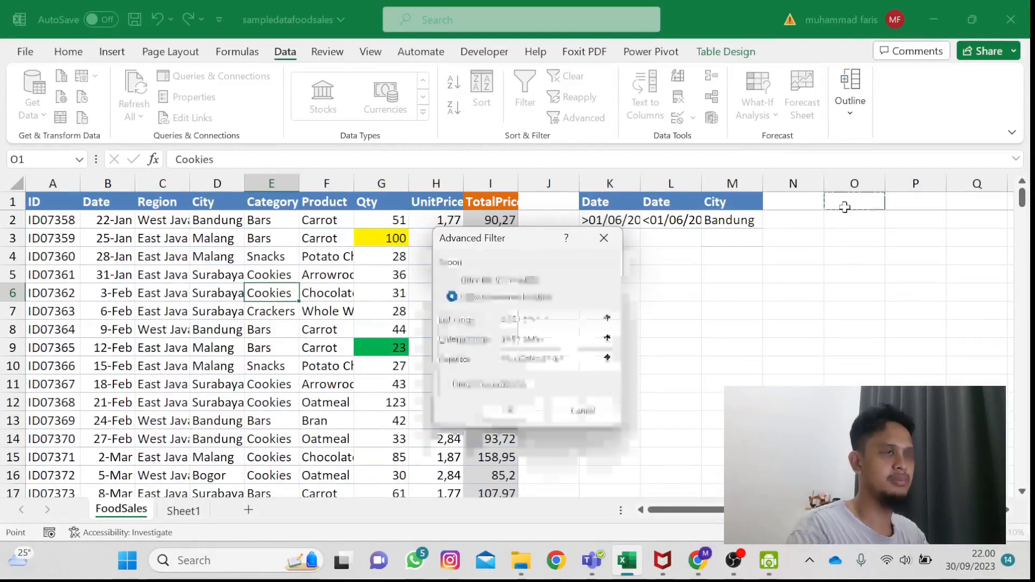
{"action": "left_click", "coordinate": [507, 411]}
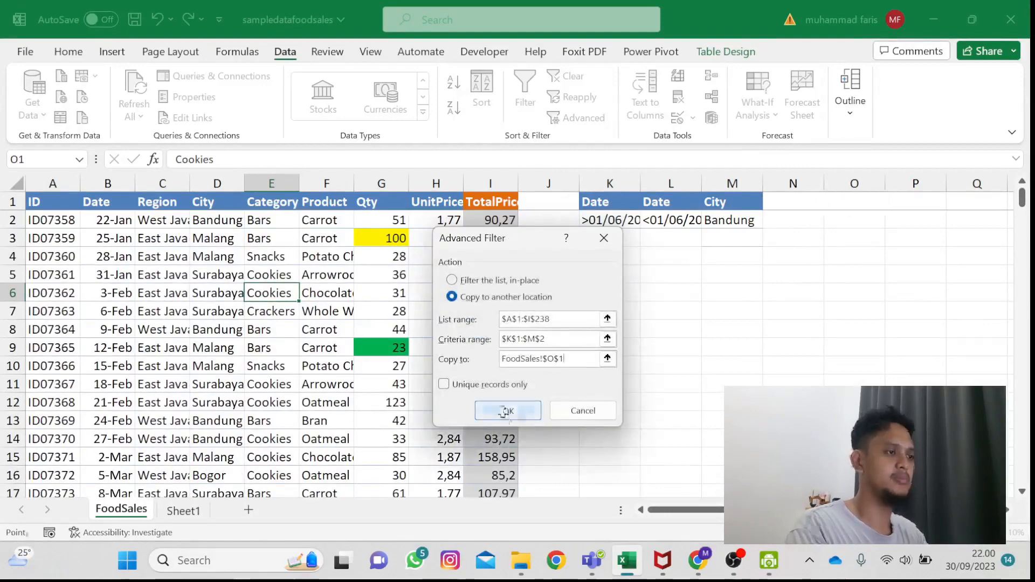
Step: Examine the dates and cities of the copied records in columns O to W, comparing them with the criteria
{"action": "scroll", "coordinate": [657, 370], "scroll_direction": "right", "scroll_amount": 4}
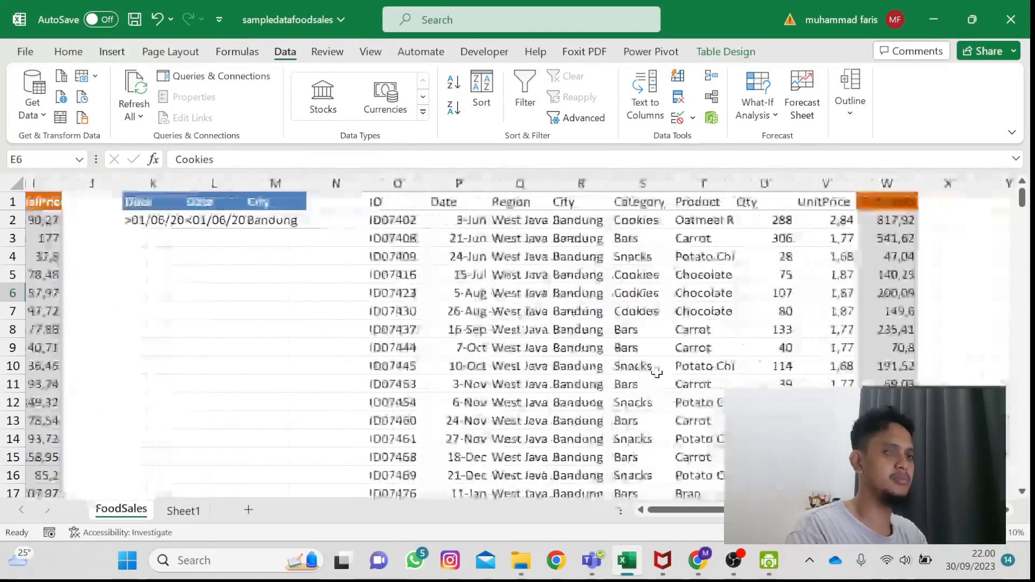
{"action": "scroll", "coordinate": [625, 362], "scroll_direction": "down", "scroll_amount": 6}
{"action": "scroll", "coordinate": [626, 367], "scroll_direction": "up", "scroll_amount": 6}
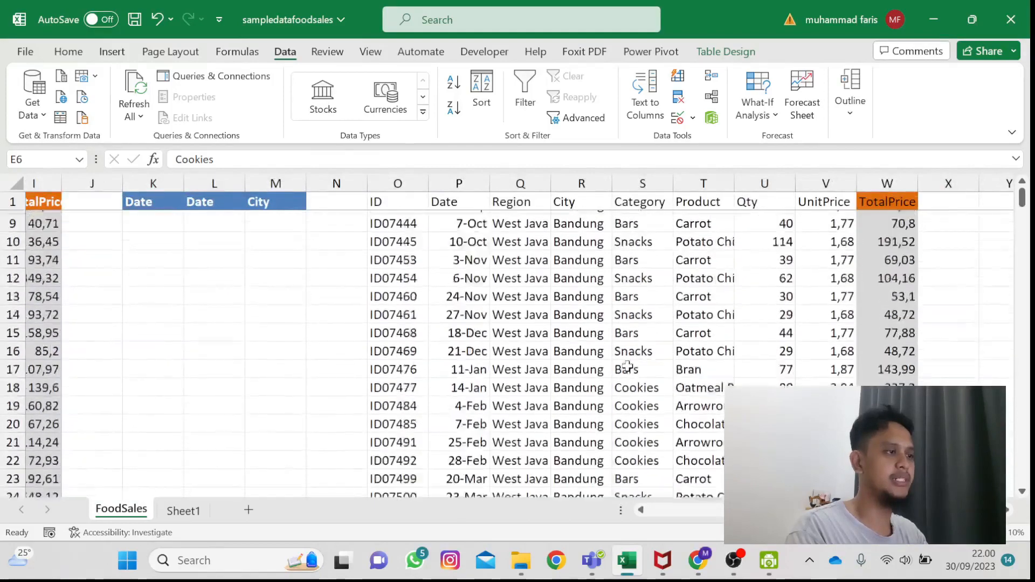
{"action": "left_click", "coordinate": [521, 275]}
{"action": "scroll", "coordinate": [521, 274], "scroll_direction": "down", "scroll_amount": 3}
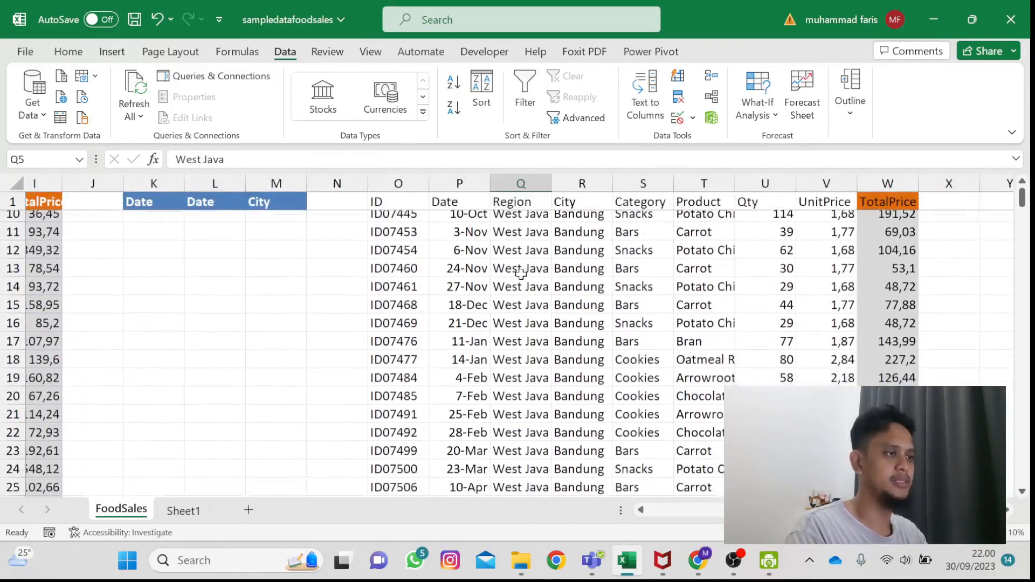
{"action": "scroll", "coordinate": [521, 275], "scroll_direction": "up", "scroll_amount": 3}
{"action": "scroll", "coordinate": [521, 275], "scroll_direction": "right", "scroll_amount": 2}
{"action": "scroll", "coordinate": [521, 274], "scroll_direction": "right", "scroll_amount": 1}
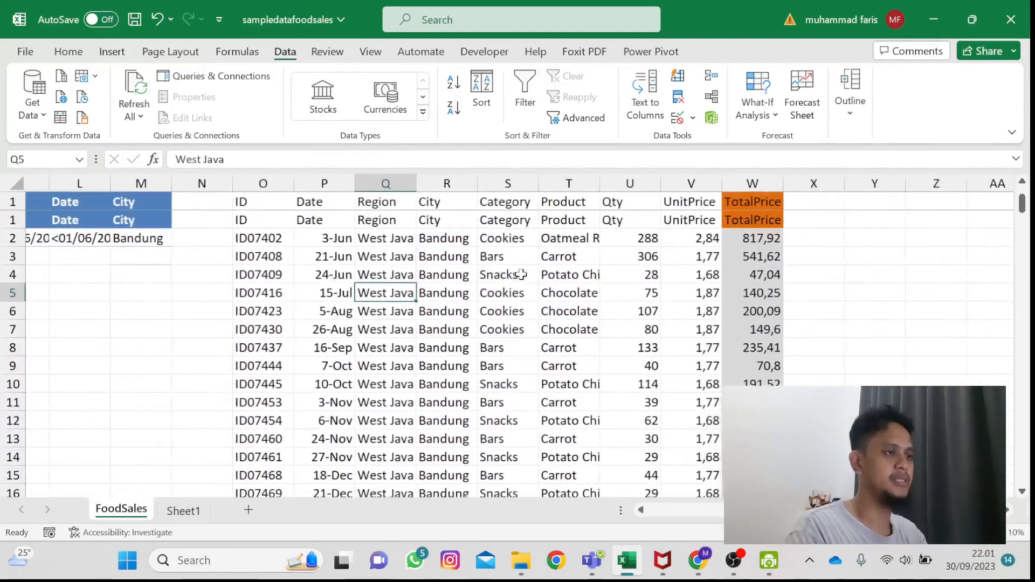
{"action": "scroll", "coordinate": [521, 274], "scroll_direction": "left", "scroll_amount": 1}
{"action": "scroll", "coordinate": [521, 275], "scroll_direction": "left", "scroll_amount": 10}
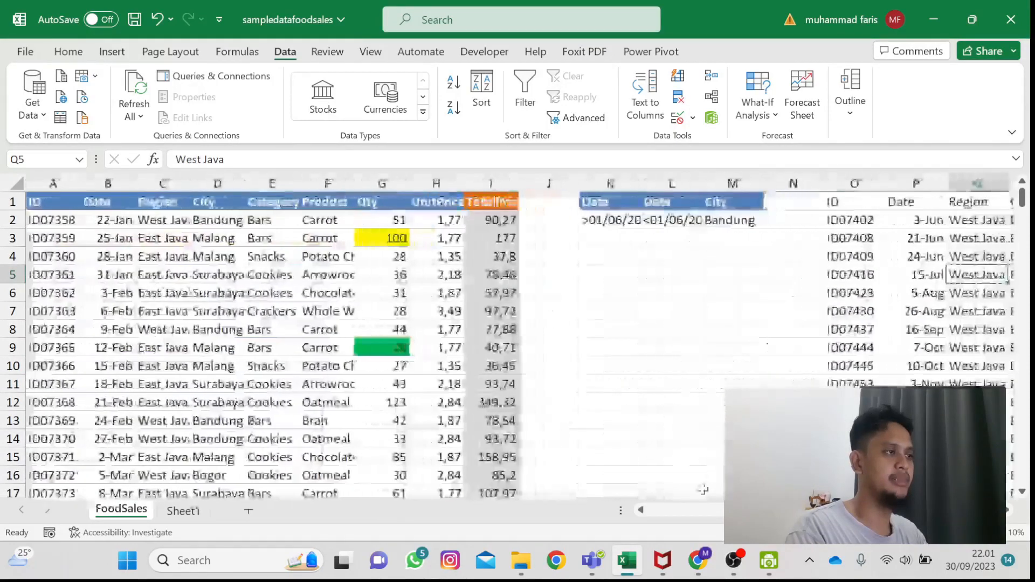
{"action": "mouse_move", "coordinate": [743, 565]}
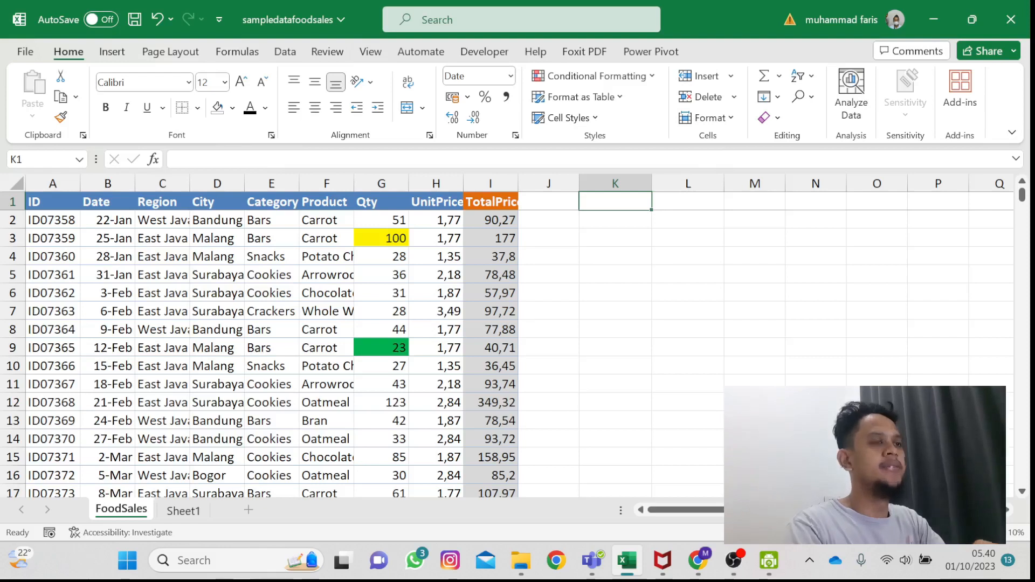
{"action": "type", "text": "="}
{"action": "key", "text": "BackSpace"}
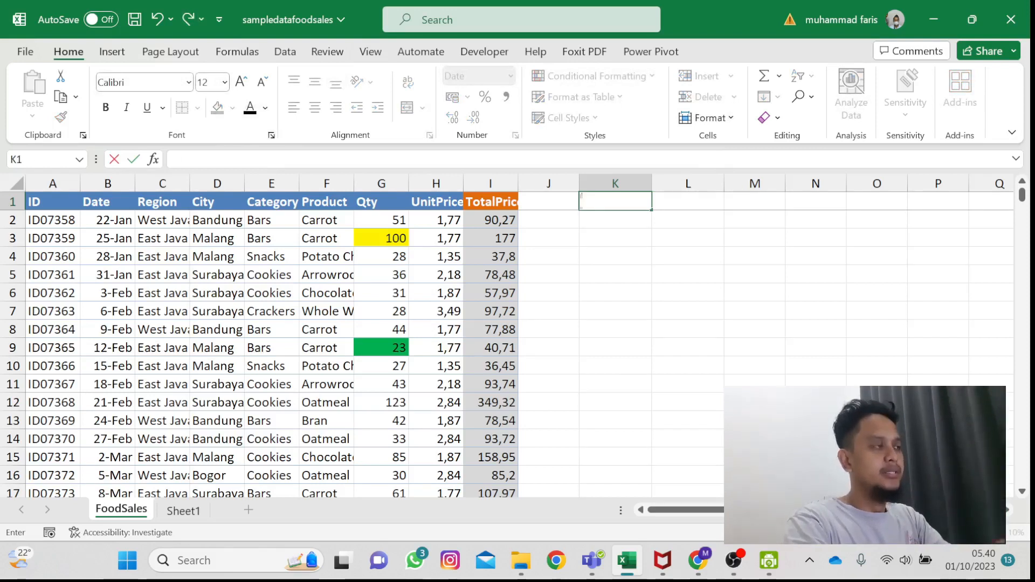
{"action": "key", "text": "Escape"}
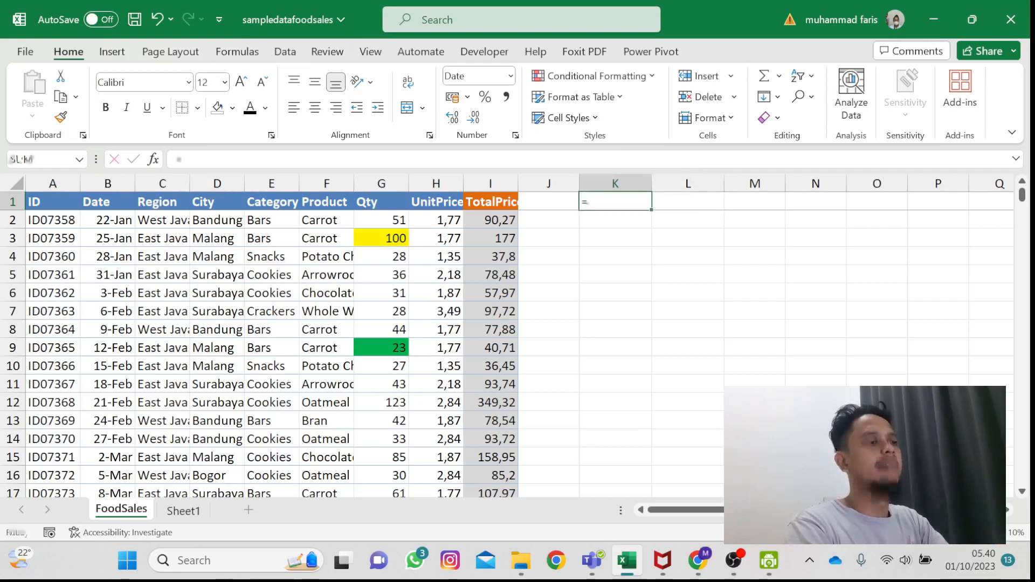
Step: Begin a FILTER formula in cell K1 with the Date through City columns of the sales table, headers included, as the array
{"action": "type", "text": "filter("}
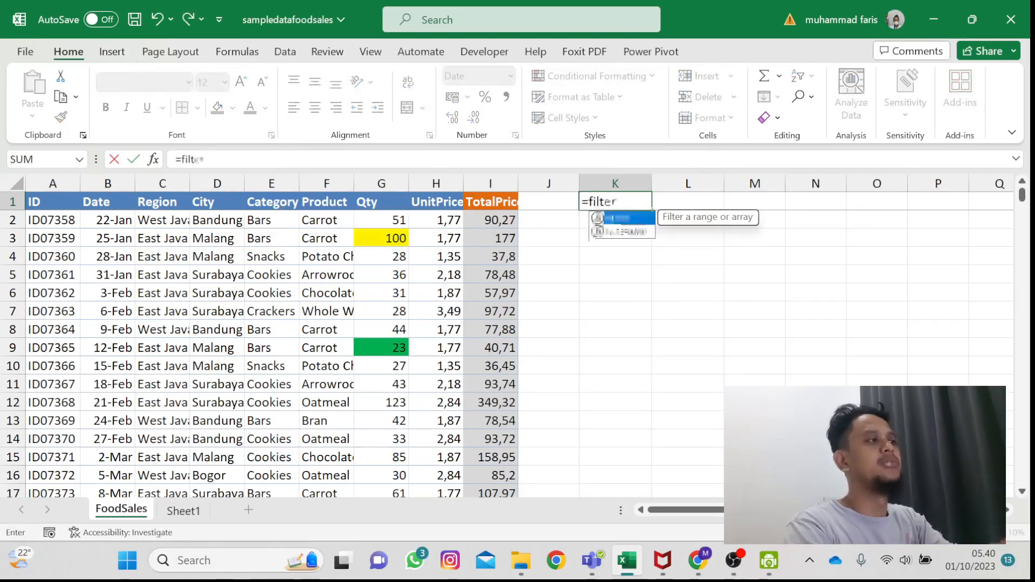
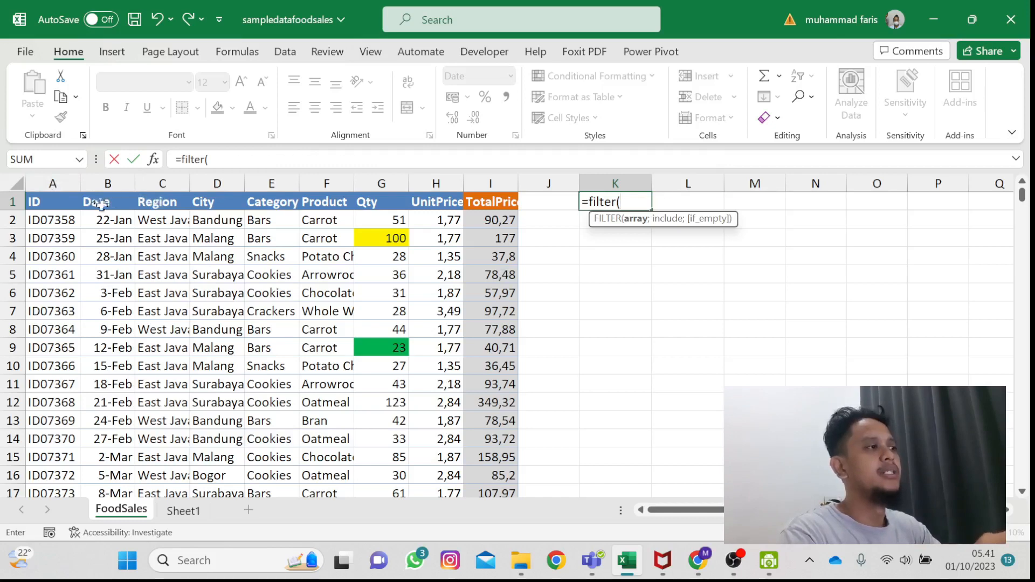
{"action": "left_click", "coordinate": [100, 204]}
{"action": "key", "text": "shift+Right"}
{"action": "key", "text": "shift+Right"}
{"action": "key", "text": "ctrl+shift+Down"}
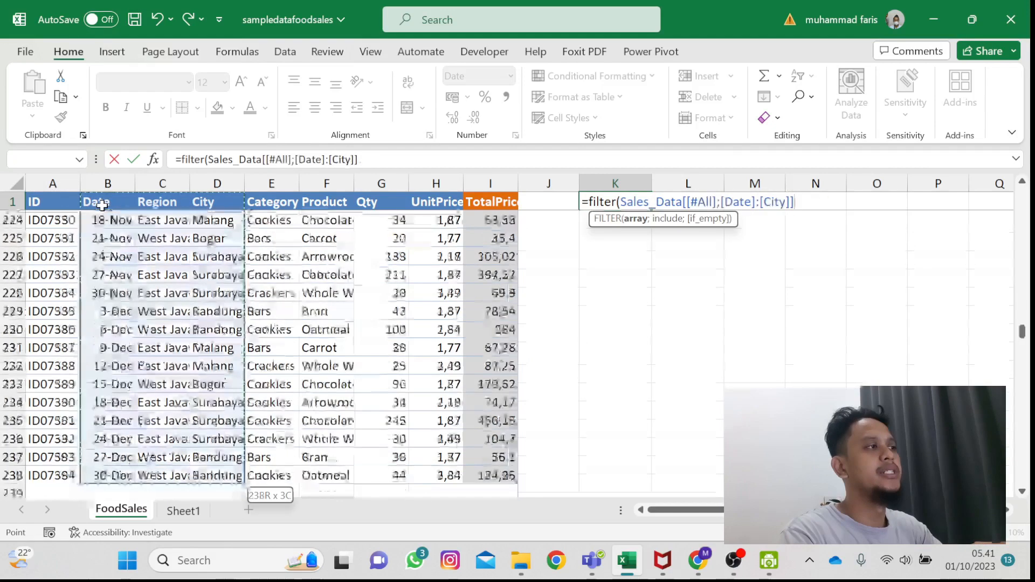
{"action": "type", "text": ","}
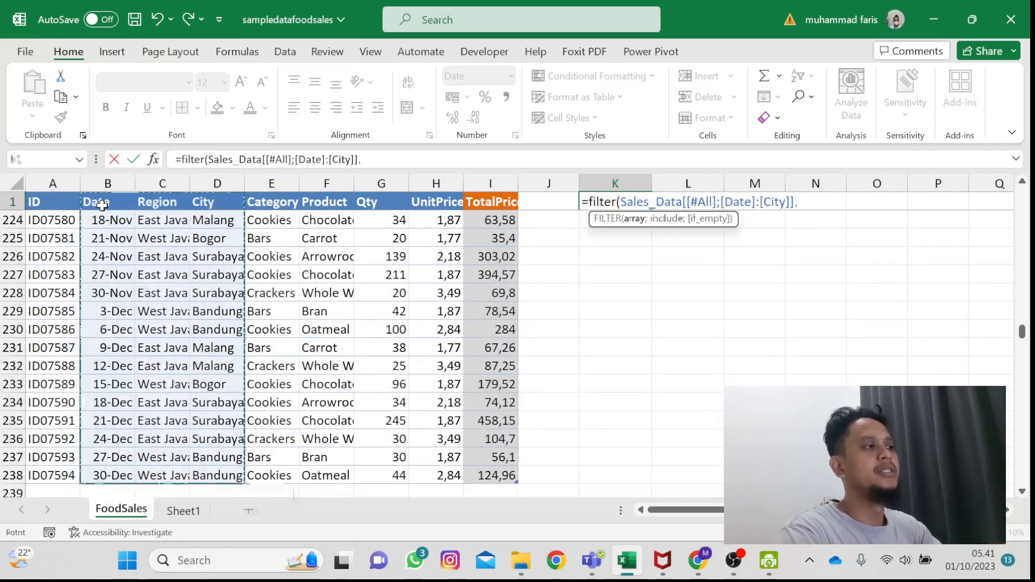
{"action": "key", "text": "BackSpace"}
{"action": "type", "text": ";"}
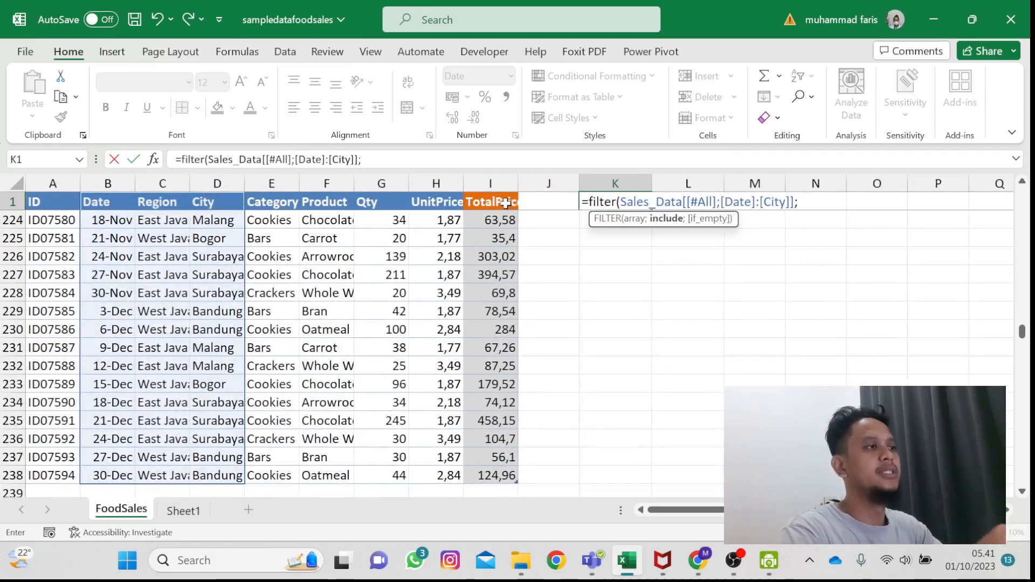
Step: Set the FILTER condition to TotalPrice column values greater than 100 and enter the formula
{"action": "left_click", "coordinate": [505, 203]}
{"action": "key", "text": "ctrl+shift+Down"}
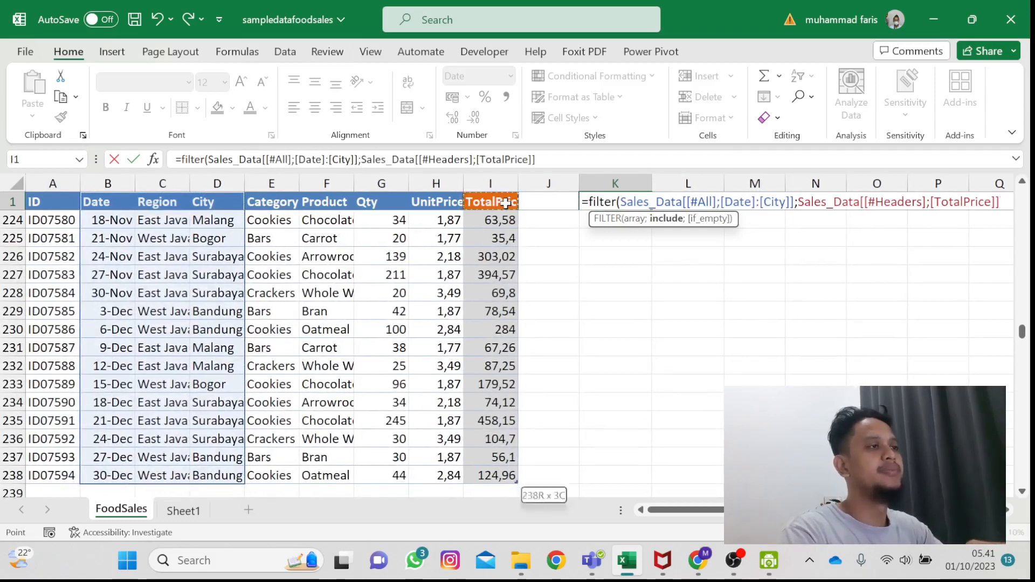
{"action": "type", "text": ">100"}
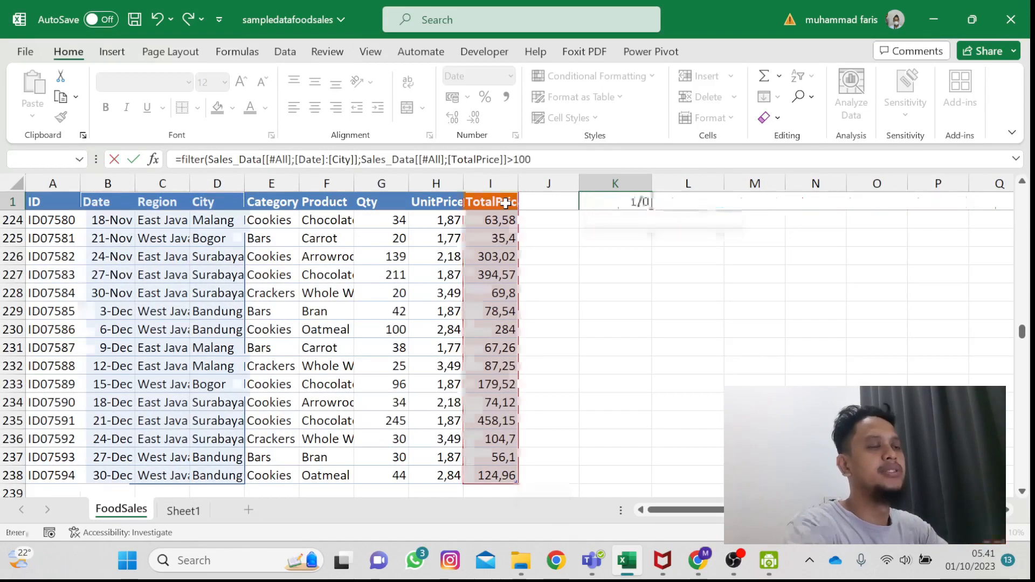
{"action": "key", "text": "Tab"}
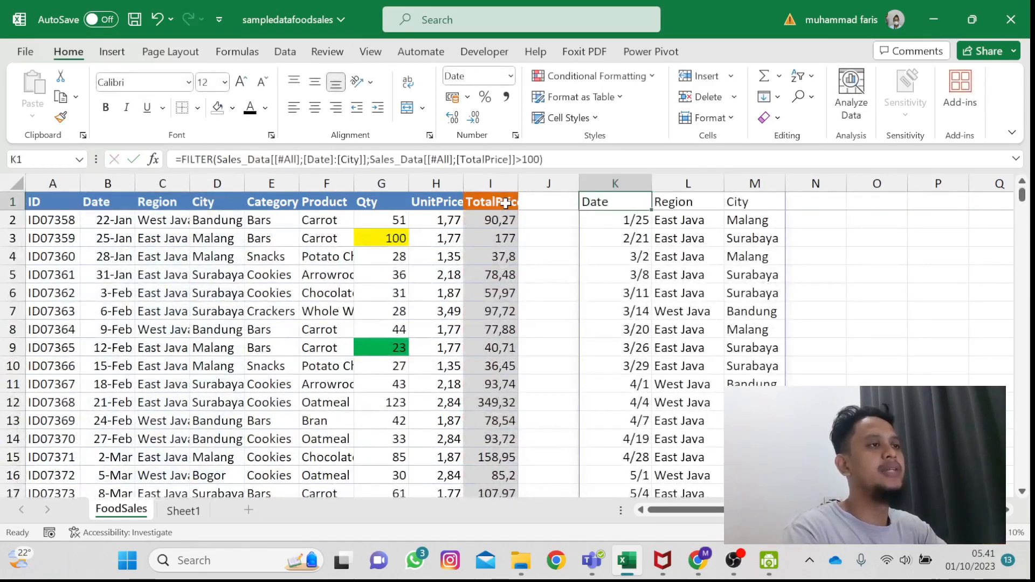
{"action": "key", "text": "Left"}
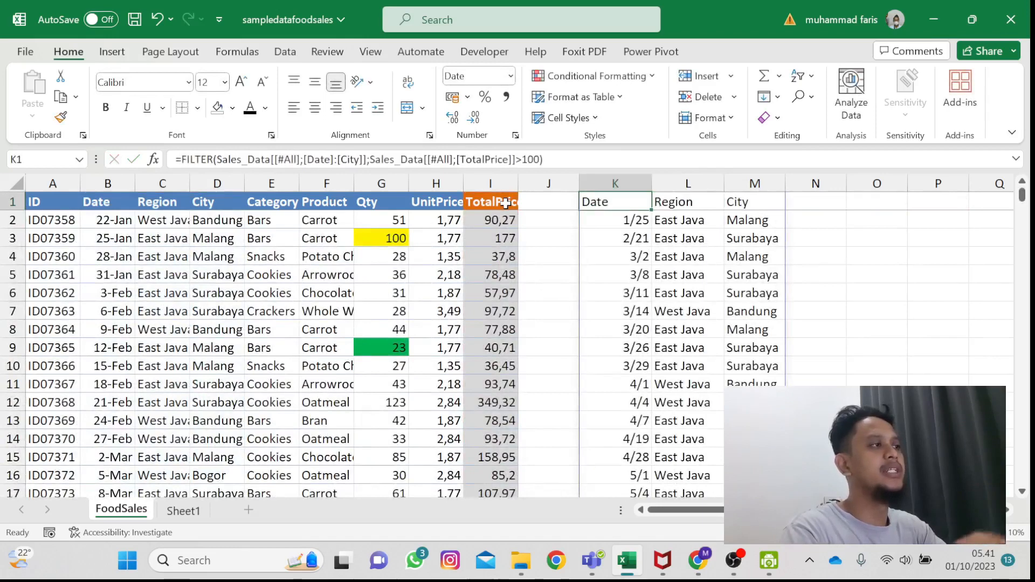
Step: Replace the array in the K1 FILTER formula with the entire sales table including headers, Sales_Data[#All]
{"action": "left_click", "coordinate": [306, 159]}
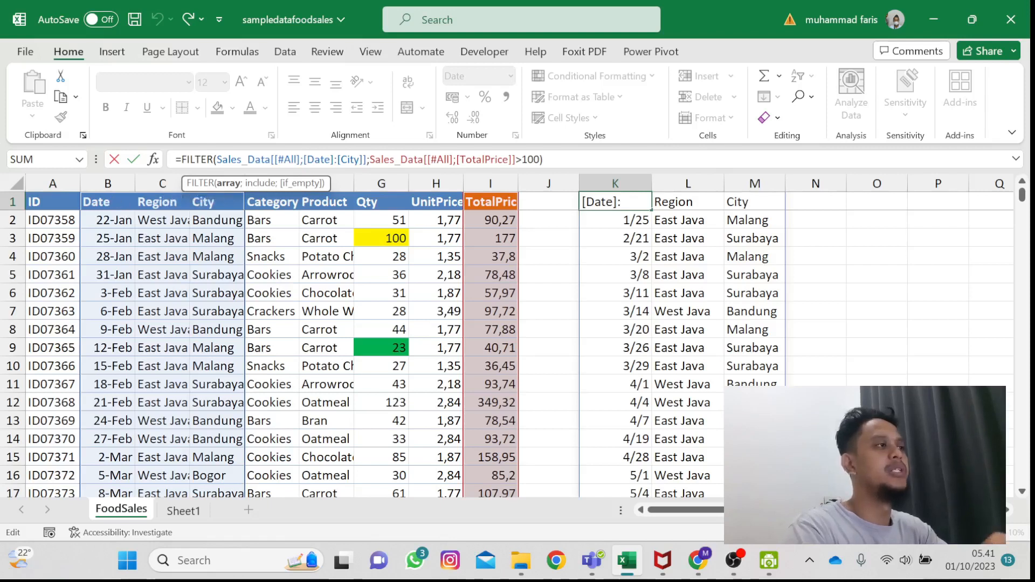
{"action": "left_click_drag", "start_coordinate": [299, 160], "coordinate": [271, 160]}
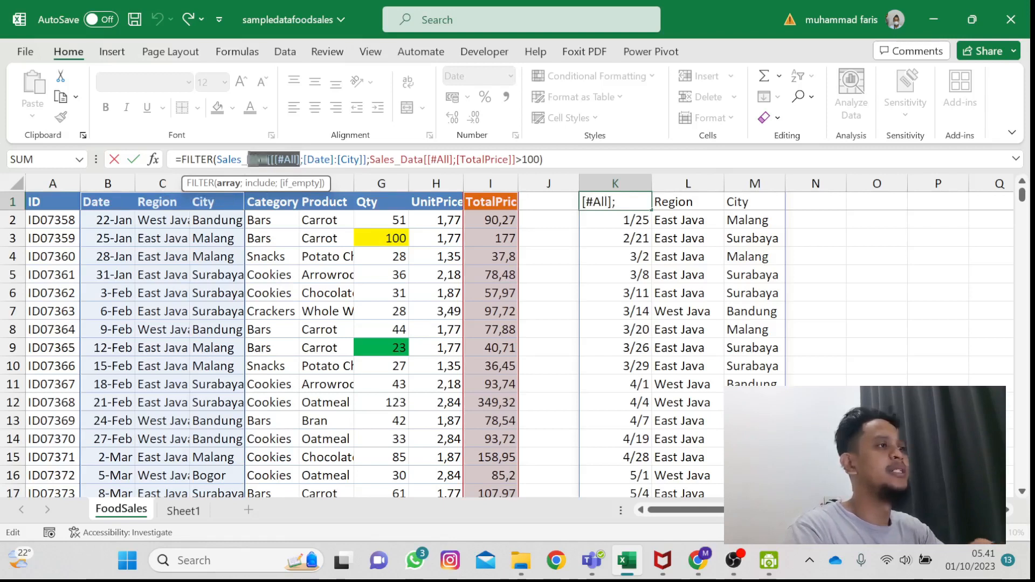
{"action": "left_click", "coordinate": [300, 159]}
{"action": "left_click", "coordinate": [367, 160]}
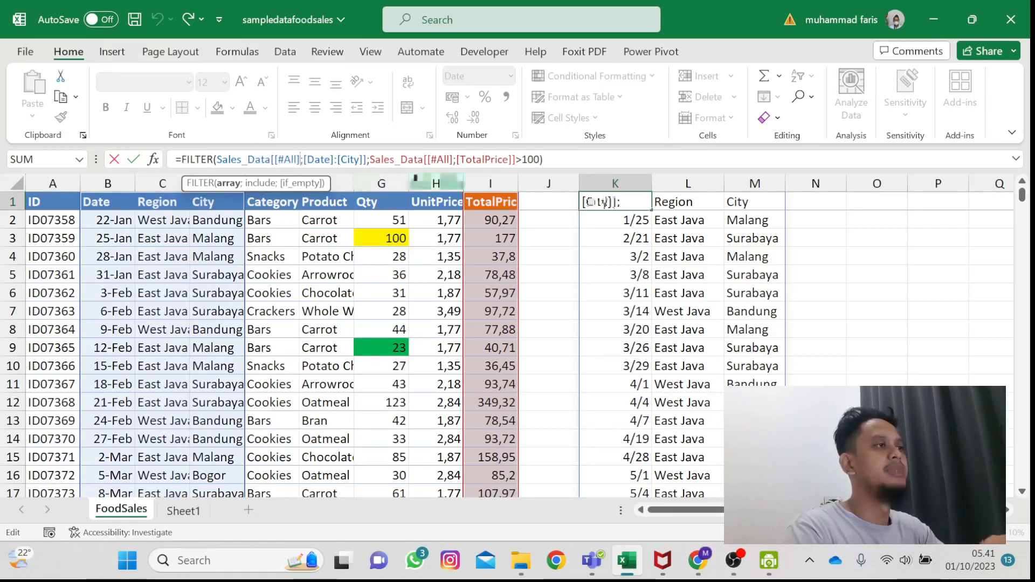
{"action": "key", "text": "ctrl+shift+Left"}
{"action": "key", "text": "ctrl+shift+Left"}
{"action": "key", "text": "ctrl+shift+Left"}
{"action": "key", "text": "ctrl+shift+Left"}
{"action": "key", "text": "ctrl+shift+Left"}
{"action": "key", "text": "ctrl+shift+Left"}
{"action": "key", "text": "ctrl+shift+Left"}
{"action": "key", "text": "ctrl+shift+Left"}
{"action": "key", "text": "ctrl+shift+Left"}
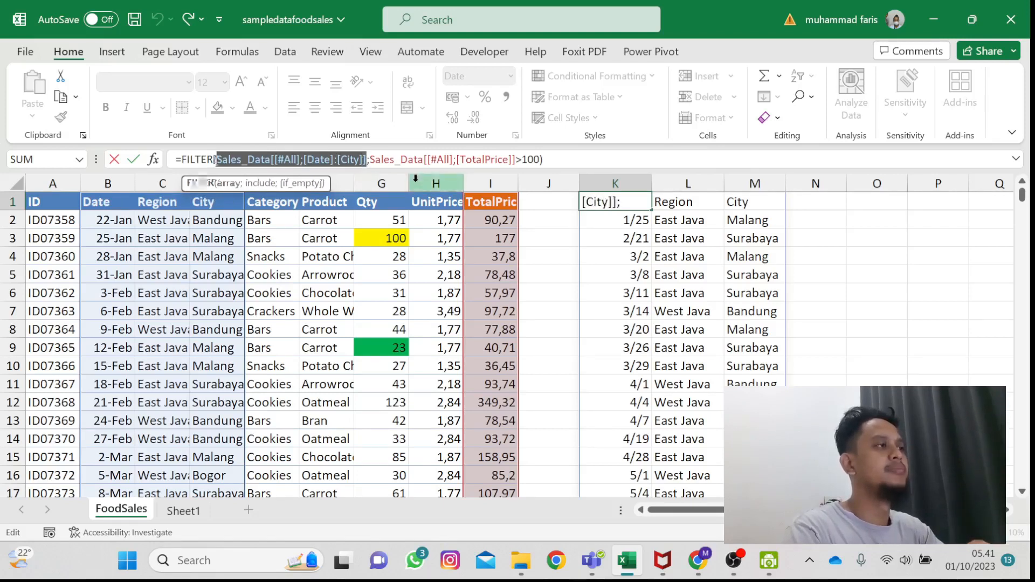
{"action": "key", "text": "BackSpace"}
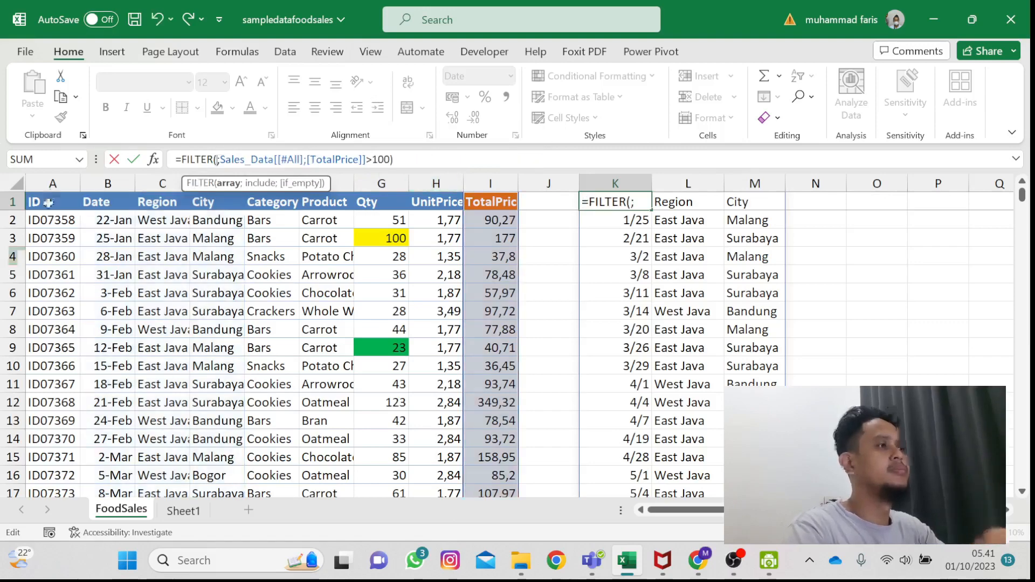
{"action": "left_click", "coordinate": [49, 202]}
{"action": "key", "text": "ctrl+shift+Right"}
{"action": "key", "text": "ctrl+shift+Down"}
{"action": "key", "text": "Return"}
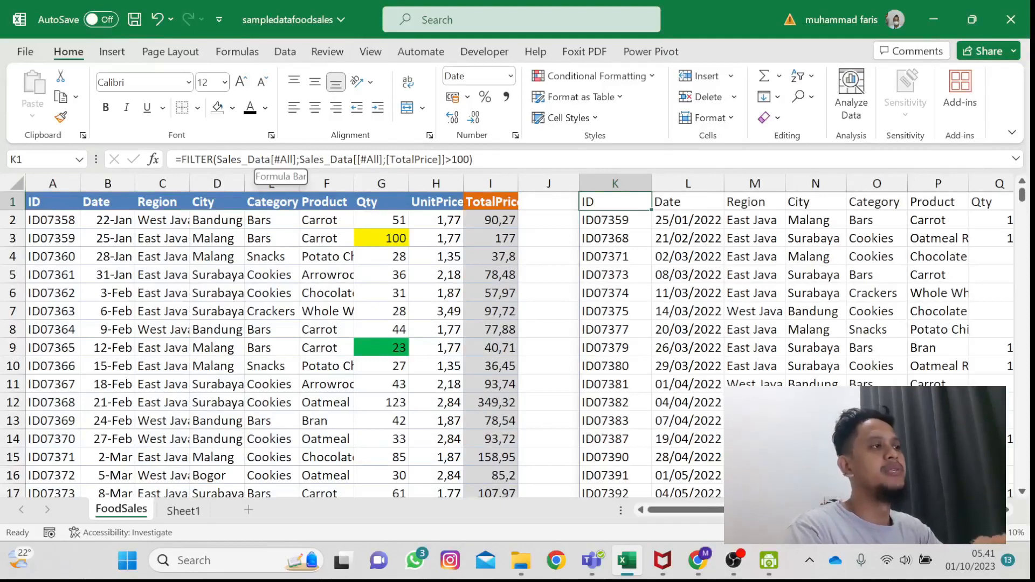
Step: Examine the TotalPrice column of the FILTER results to check the values against the greater-than-100 condition
{"action": "left_click", "coordinate": [83, 251]}
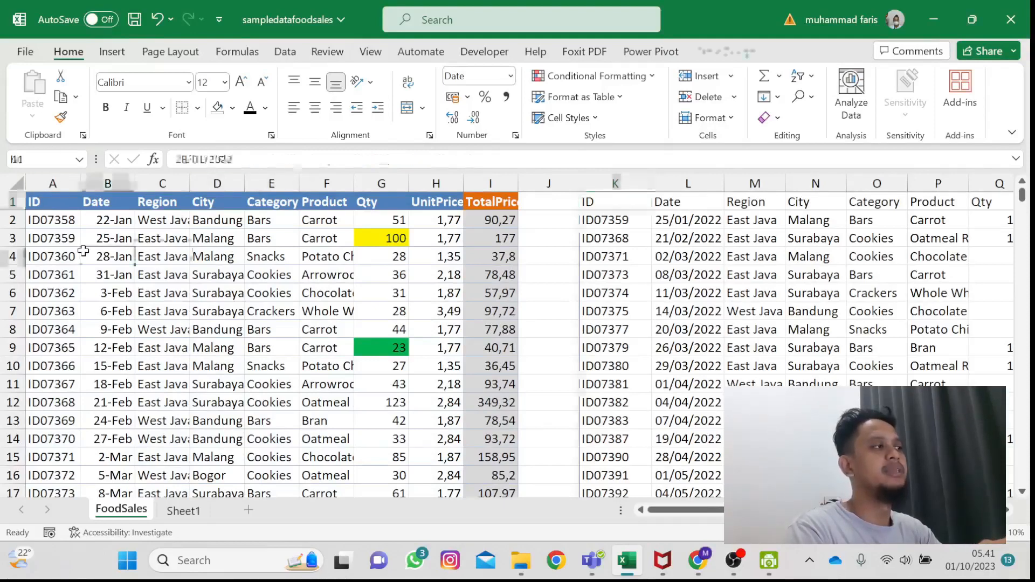
{"action": "left_click", "coordinate": [591, 201]}
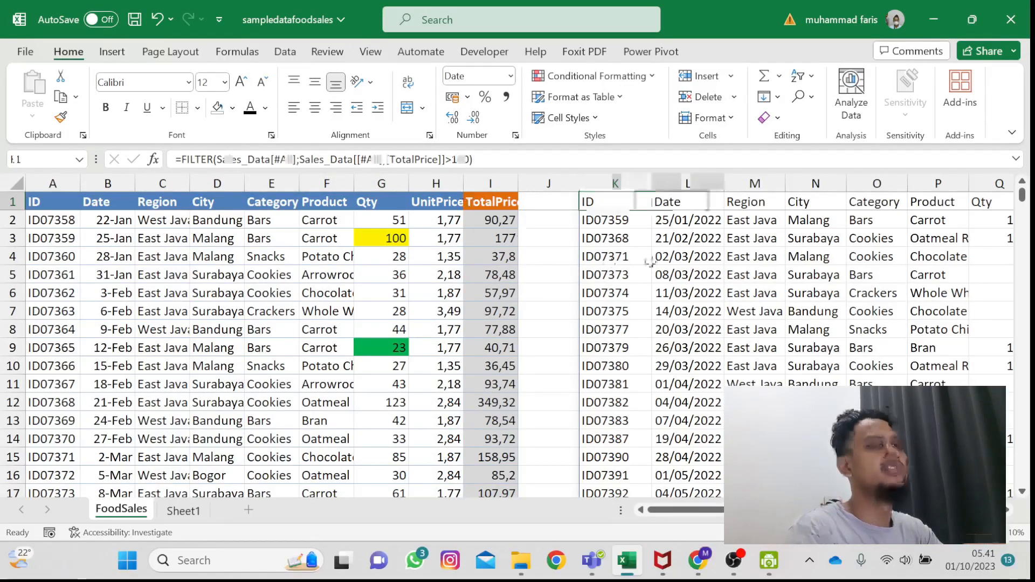
{"action": "scroll", "coordinate": [651, 261], "scroll_direction": "right", "scroll_amount": 3}
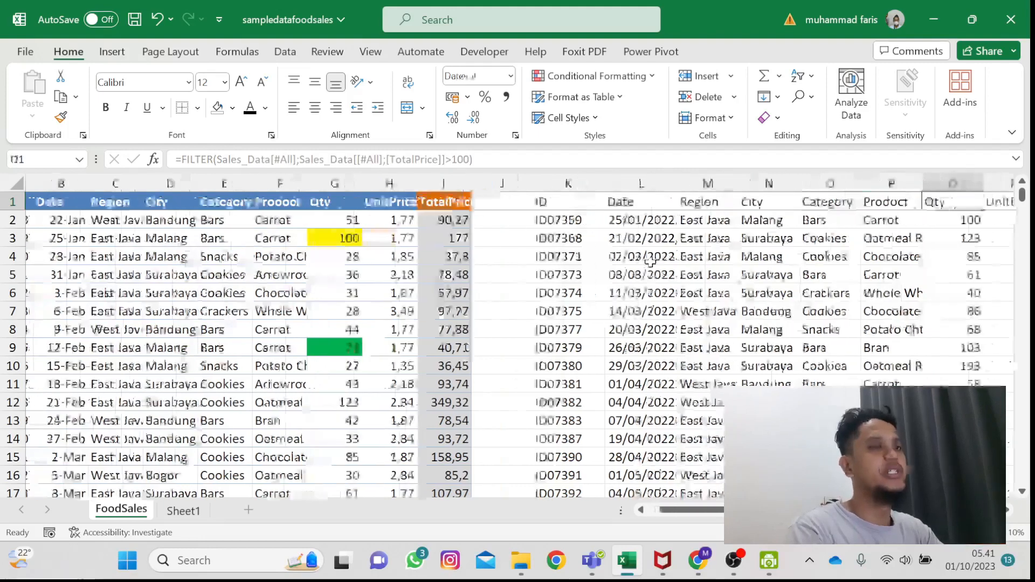
{"action": "key", "text": "Down"}
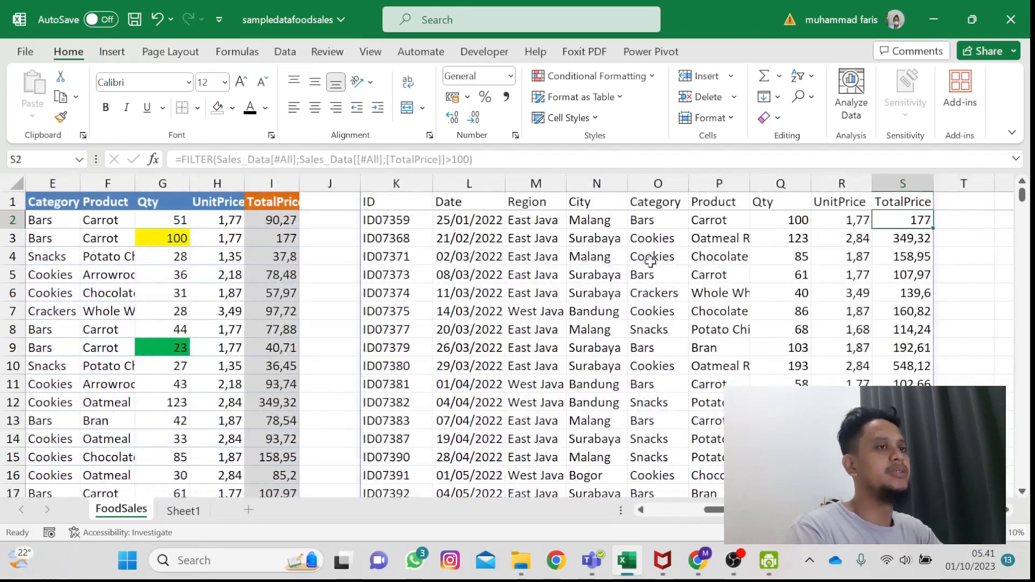
{"action": "key", "text": "Down"}
{"action": "key", "text": "Down"}
{"action": "key", "text": "Down"}
{"action": "key", "text": "Down"}
{"action": "key", "text": "Down"}
{"action": "key", "text": "Down"}
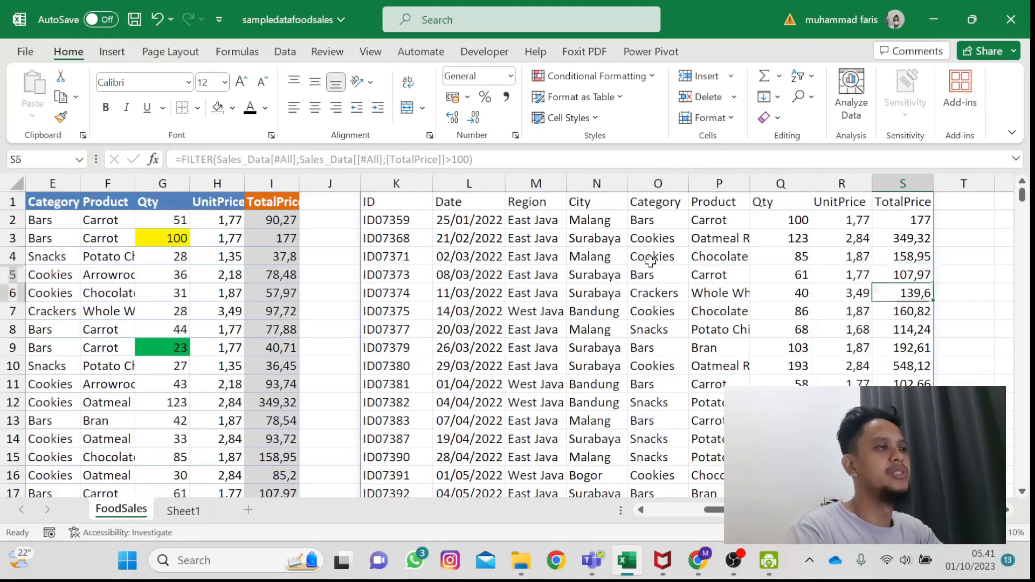
{"action": "key", "text": "ctrl+Down"}
{"action": "key", "text": "ctrl+Up"}
{"action": "key", "text": "Left"}
{"action": "key", "text": "Down"}
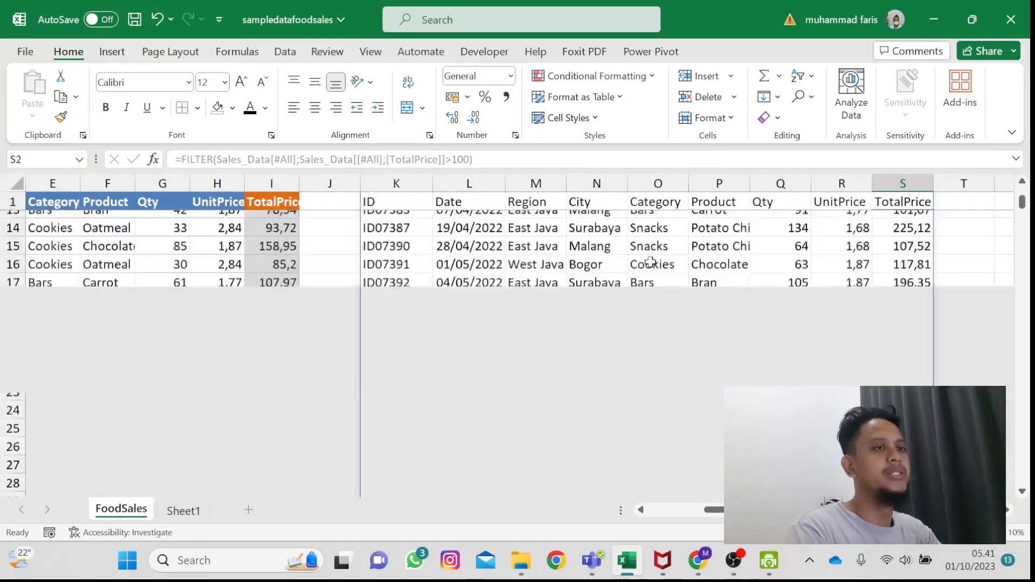
Step: Replace the Sales_Data[#All] array in the K1 FILTER formula with the beginning of an HSTACK function
{"action": "key", "text": "ctrl+Left"}
{"action": "key", "text": "ctrl+Left"}
{"action": "key", "text": "ctrl+Left"}
{"action": "key", "text": "Right"}
{"action": "key", "text": "Right"}
{"action": "key", "text": "Right"}
{"action": "key", "text": "Right"}
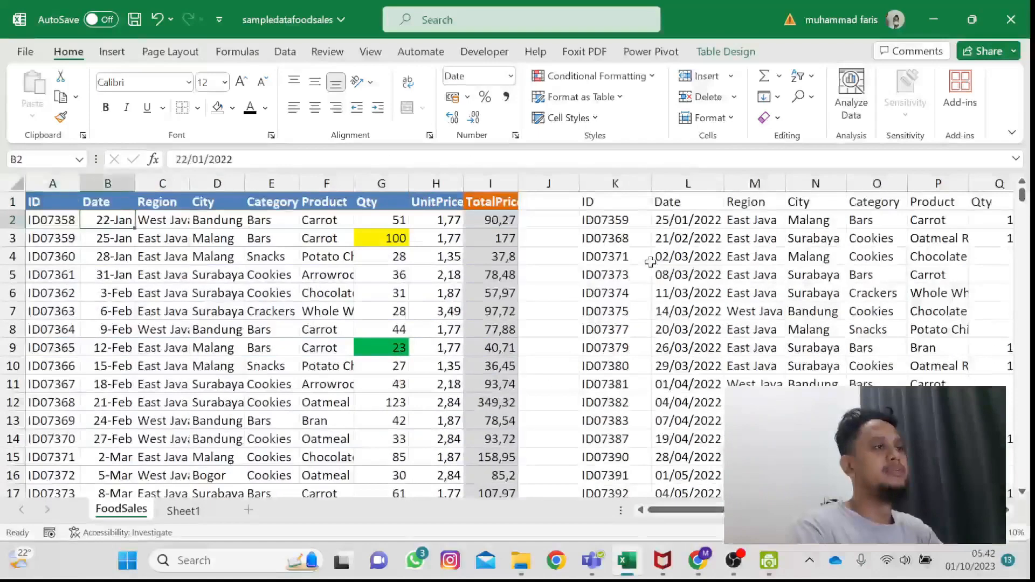
{"action": "key", "text": "Right"}
{"action": "key", "text": "Right"}
{"action": "key", "text": "Right"}
{"action": "key", "text": "Right"}
{"action": "key", "text": "Right"}
{"action": "key", "text": "Up"}
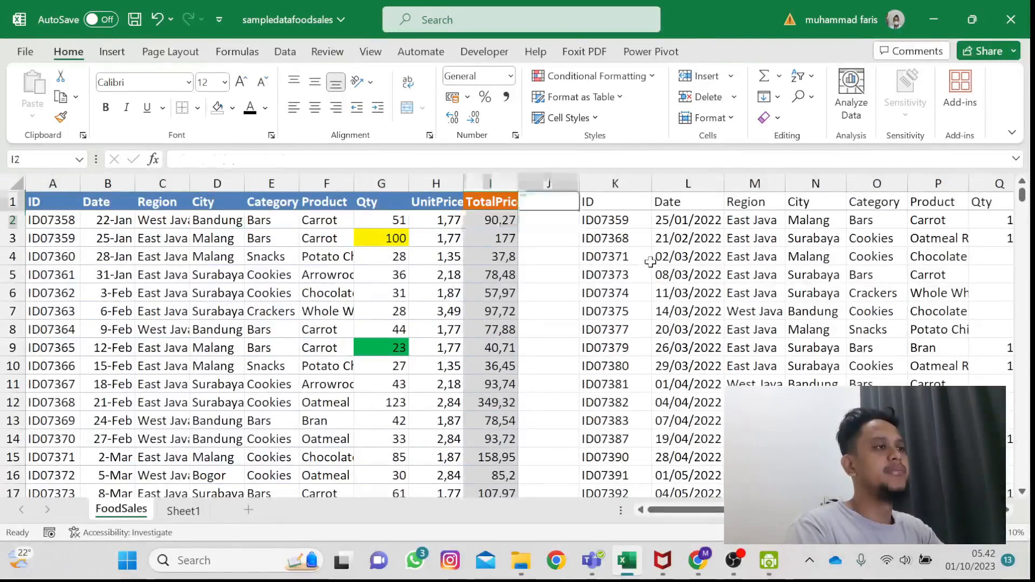
{"action": "key", "text": "Right"}
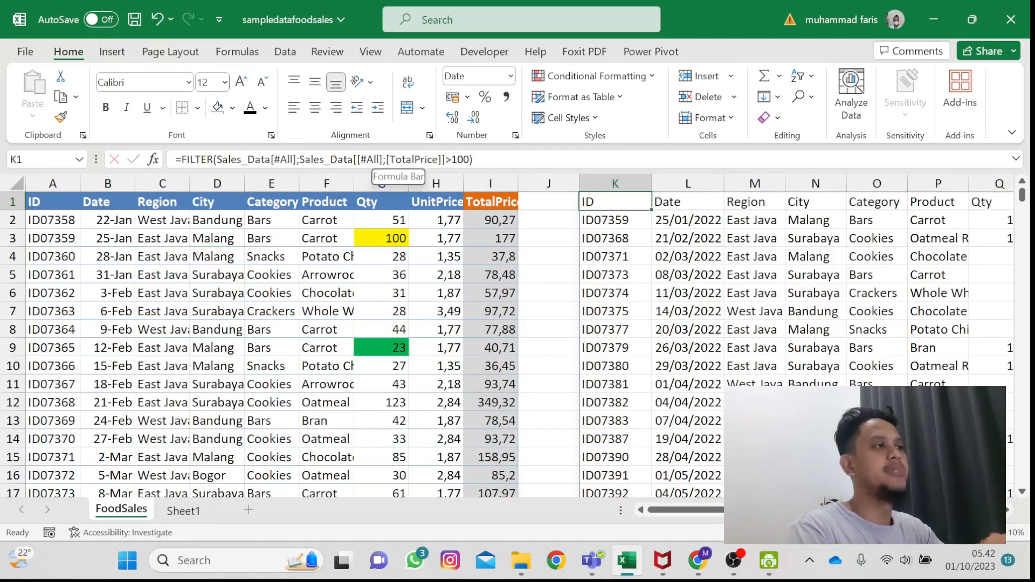
{"action": "left_click", "coordinate": [381, 159]}
{"action": "left_click_drag", "start_coordinate": [381, 159], "coordinate": [214, 159]}
{"action": "type", "text": "HSTACK"}
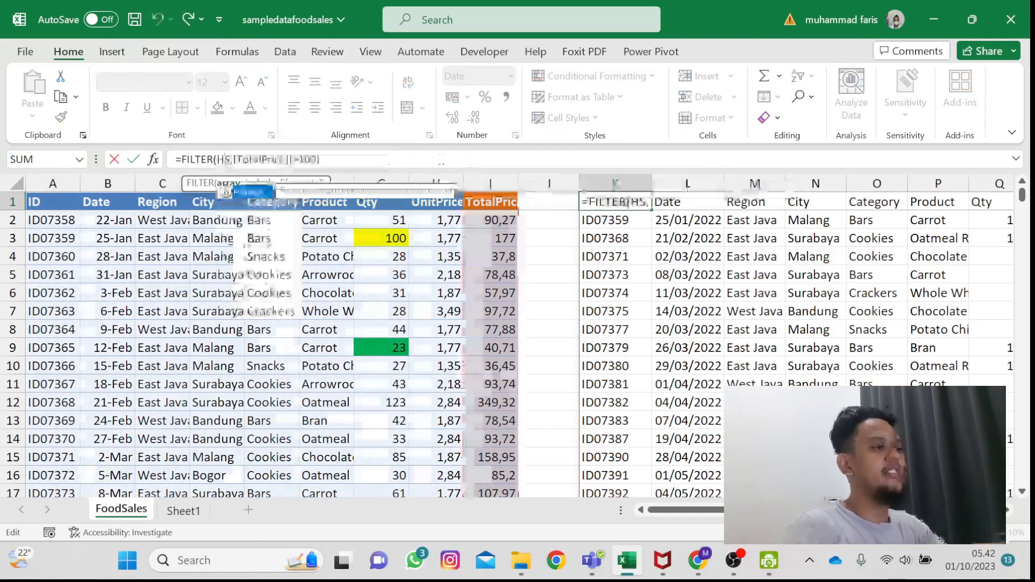
{"action": "type", "text": "("}
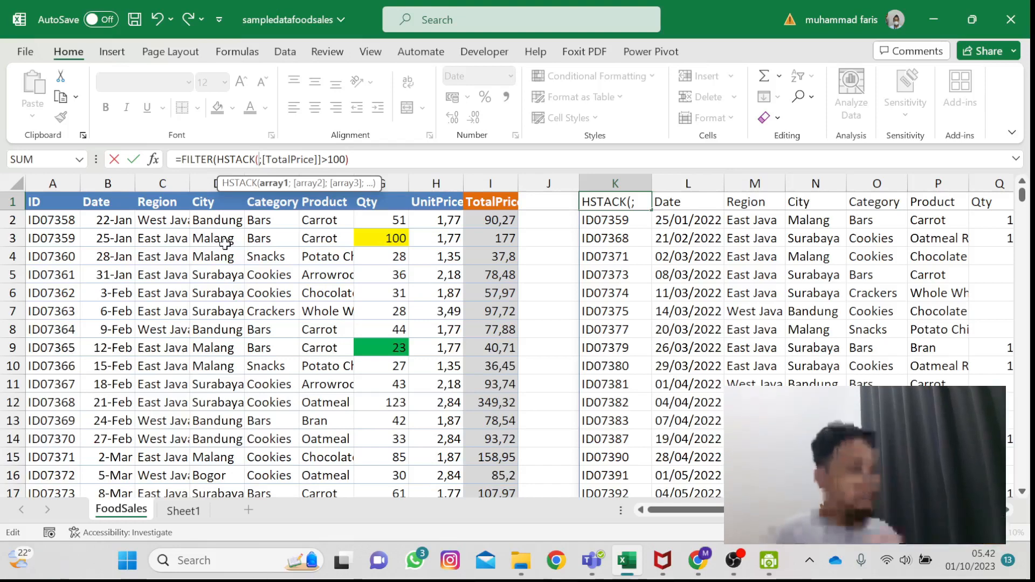
Step: Remove the unfinished HSTACK function from the K1 FILTER formula
{"action": "key", "text": "BackSpace"}
{"action": "key", "text": "BackSpace"}
{"action": "key", "text": "BackSpace"}
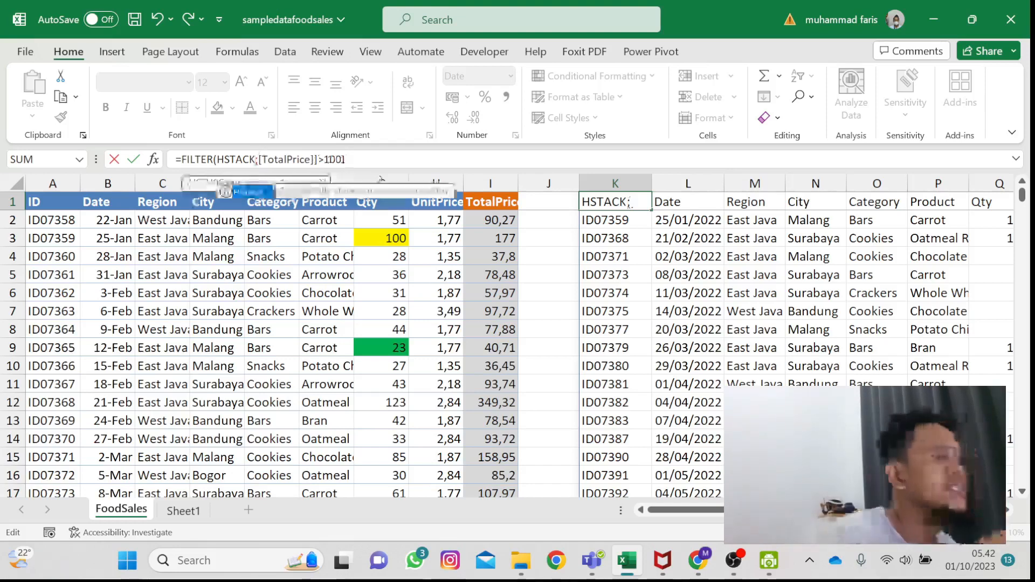
{"action": "key", "text": "BackSpace"}
{"action": "key", "text": "BackSpace"}
{"action": "key", "text": "BackSpace"}
{"action": "key", "text": "BackSpace"}
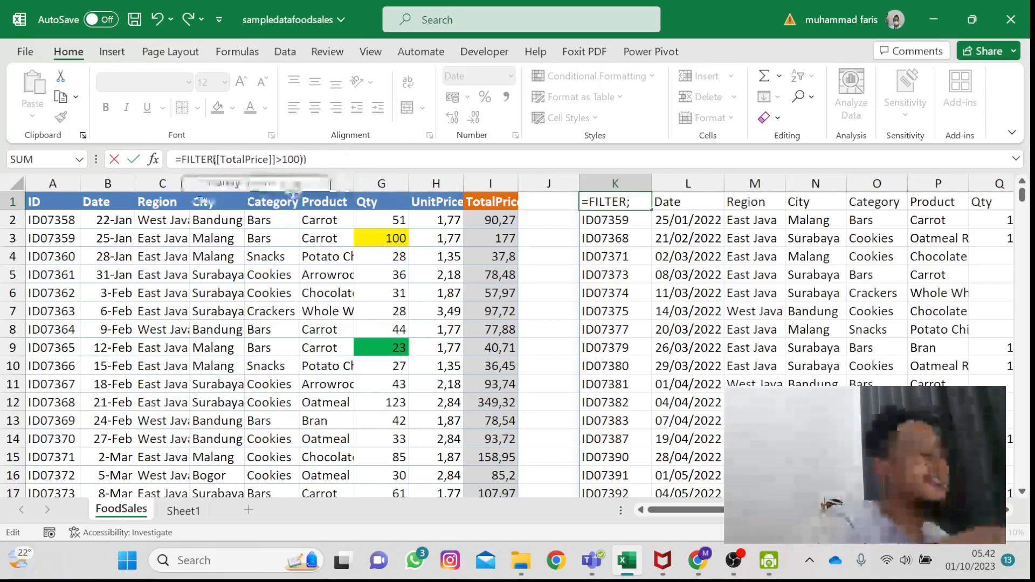
Step: Try to enter the K1 FILTER formula with the two ranges B1:D238 and I1:I238 as its array
{"action": "left_click_drag", "start_coordinate": [186, 202], "coordinate": [117, 202]}
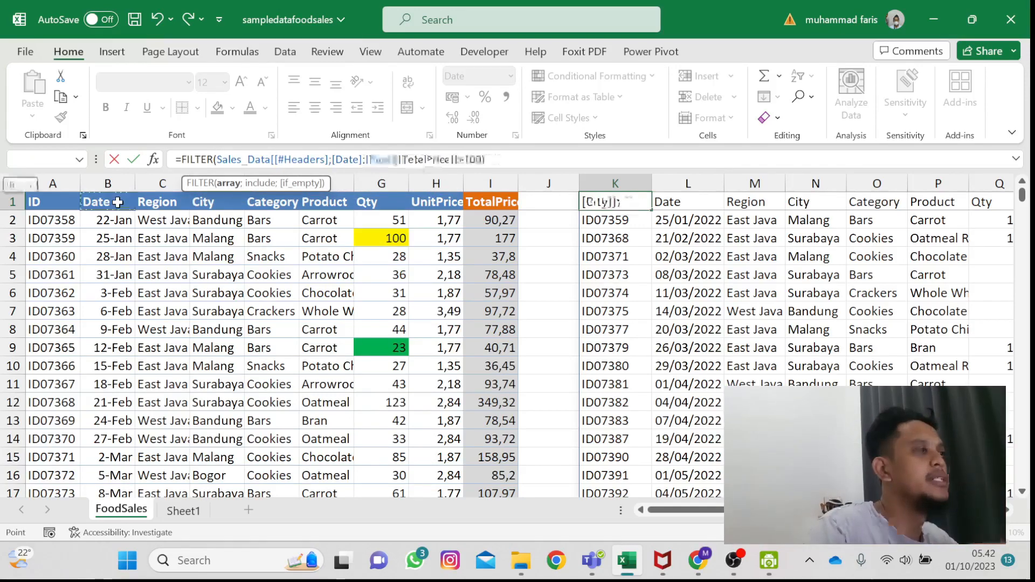
{"action": "key", "text": "ctrl+shift+Down"}
{"action": "scroll", "coordinate": [526, 244], "scroll_direction": "up", "scroll_amount": 20}
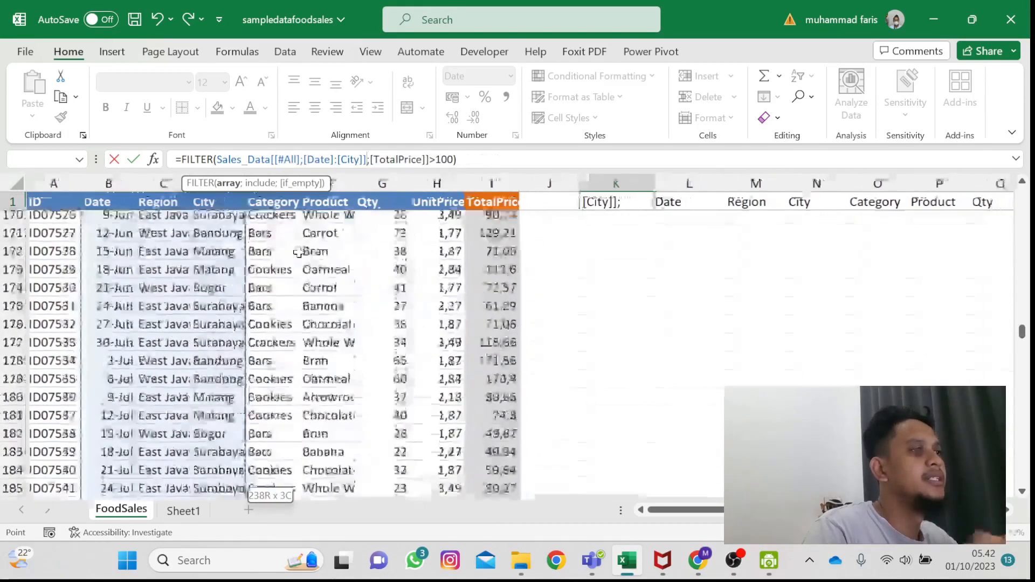
{"action": "scroll", "coordinate": [526, 244], "scroll_direction": "up", "scroll_amount": 16}
{"action": "left_click", "coordinate": [500, 202]}
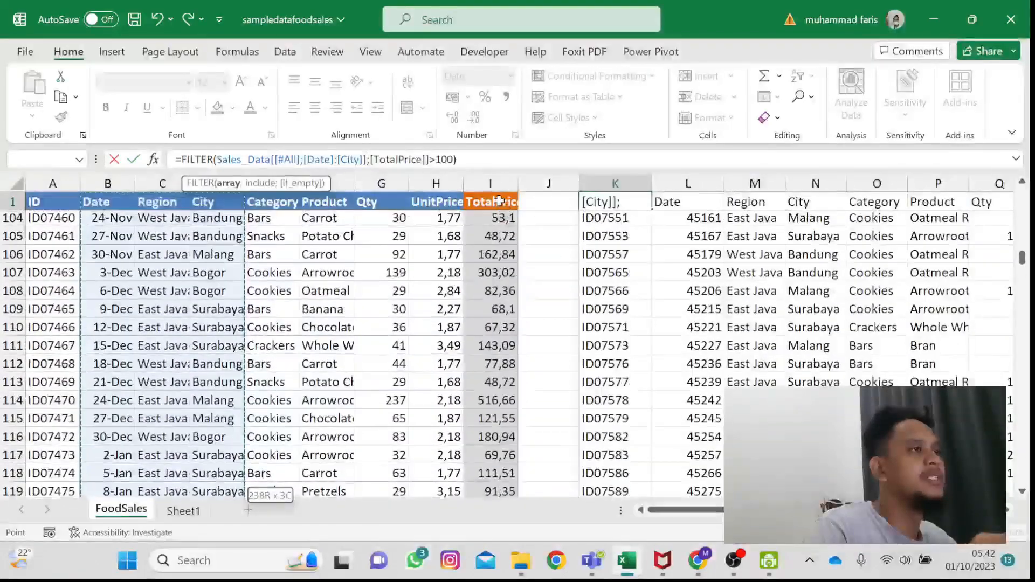
{"action": "left_click", "coordinate": [110, 202]}
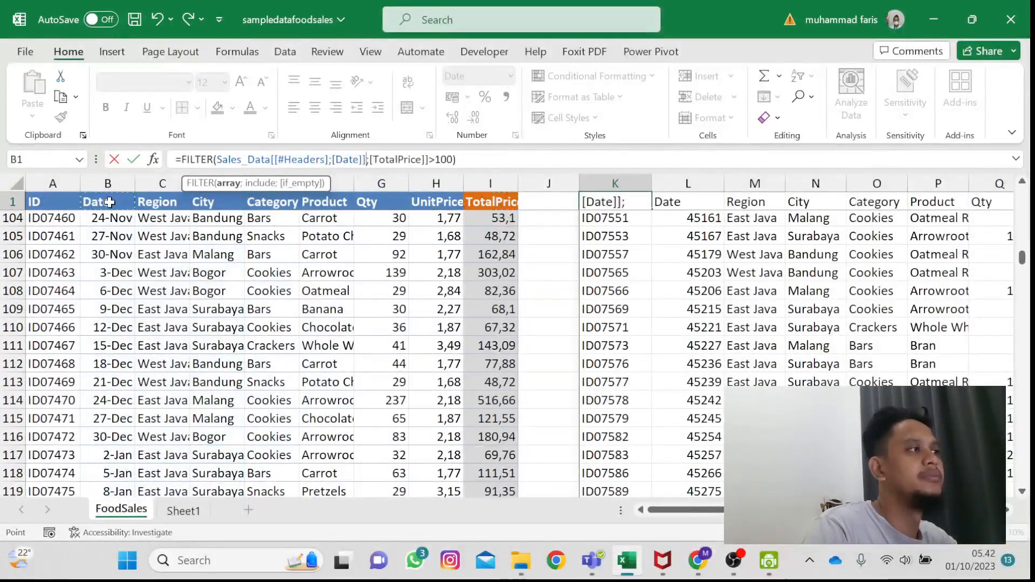
{"action": "key", "text": "shift+Right"}
{"action": "key", "text": "shift+Right"}
{"action": "key", "text": "ctrl+shift+Down"}
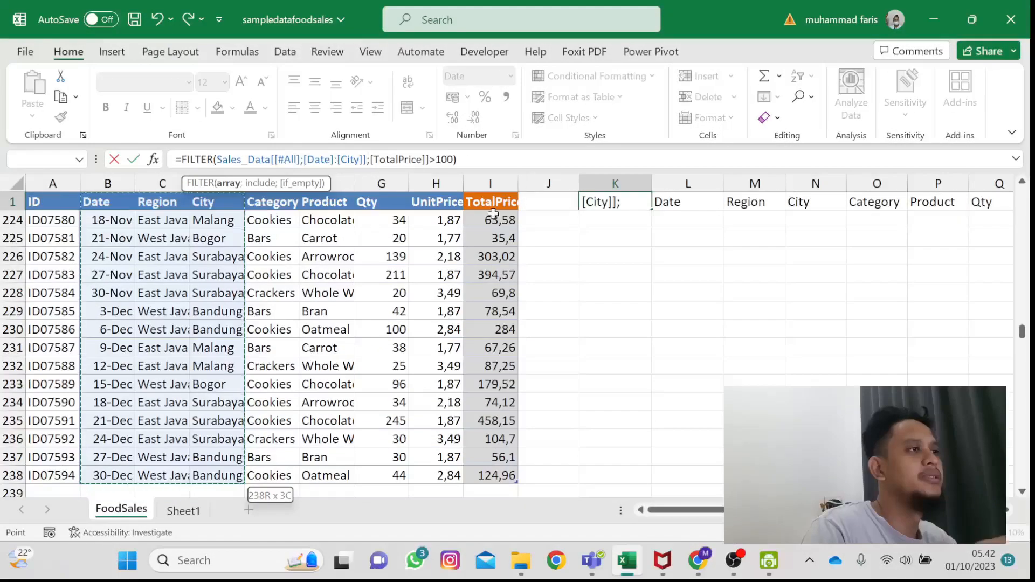
{"action": "left_click_drag", "start_coordinate": [490, 204], "coordinate": [493, 466]}
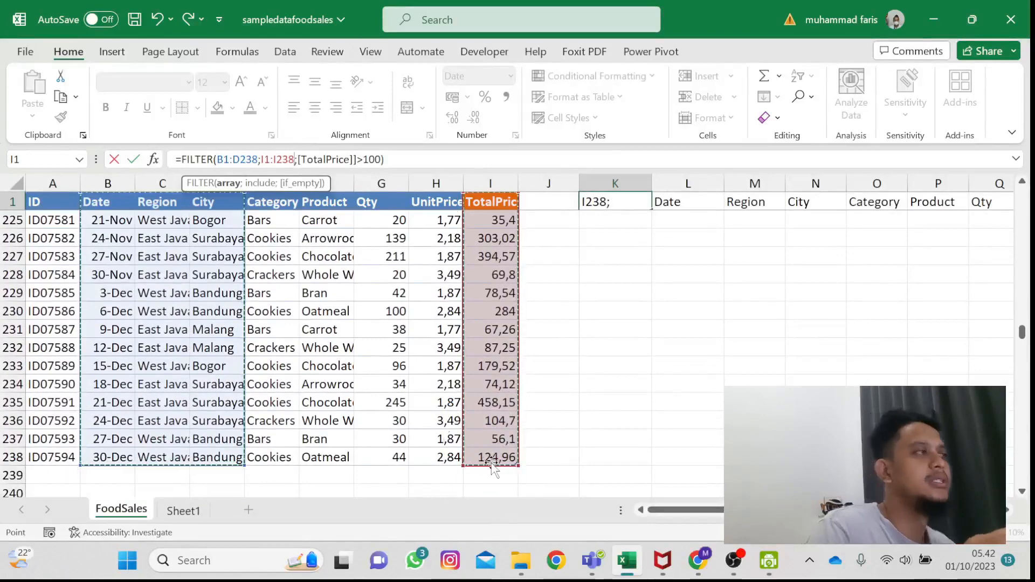
{"action": "key", "text": "Return"}
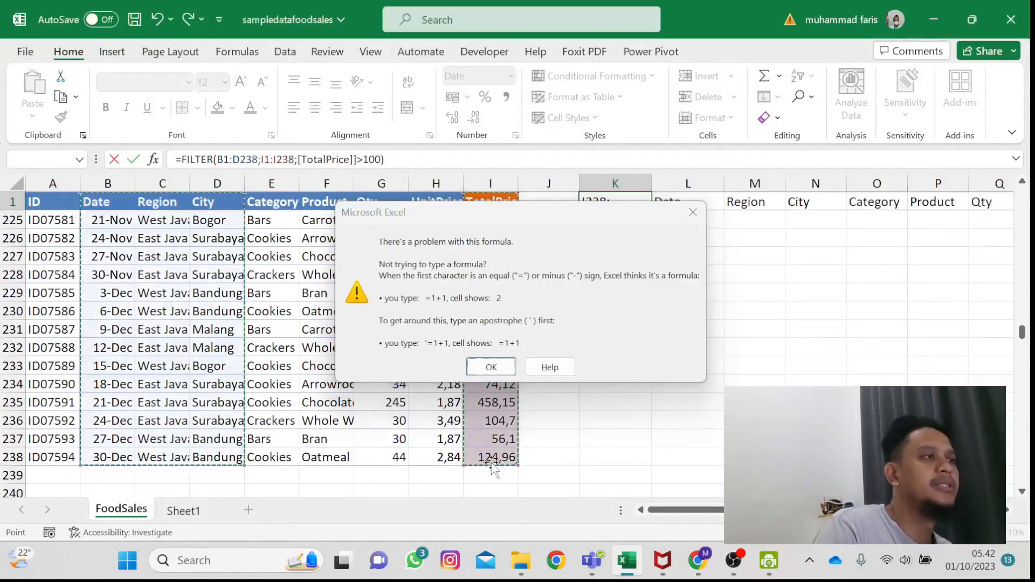
{"action": "key", "text": "Return"}
Step: Wrap the ranges B1:D238 and I1:I238 in an HSTACK function inside the K1 FILTER formula and try to enter it
{"action": "left_click", "coordinate": [214, 160]}
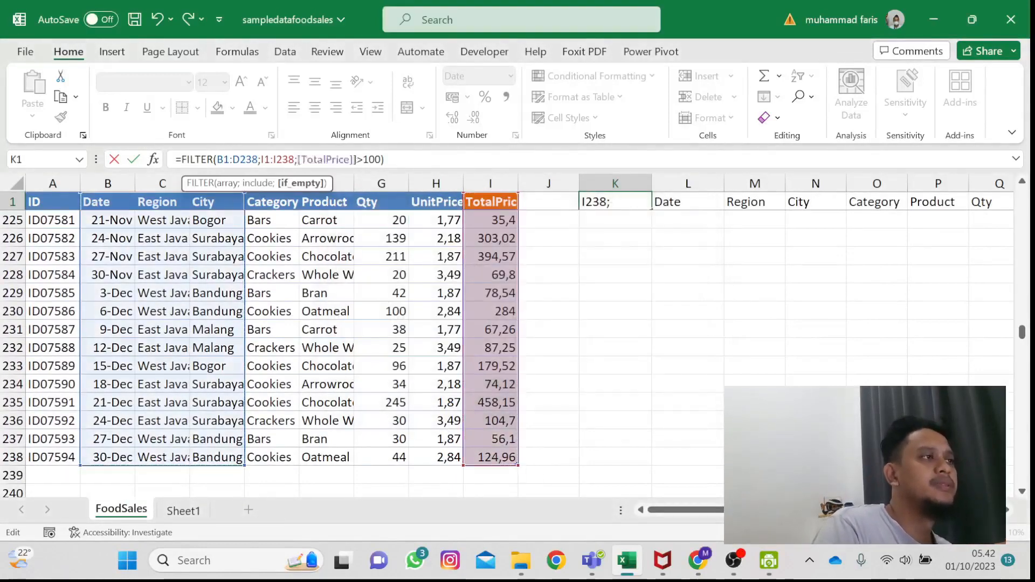
{"action": "key", "text": "Right"}
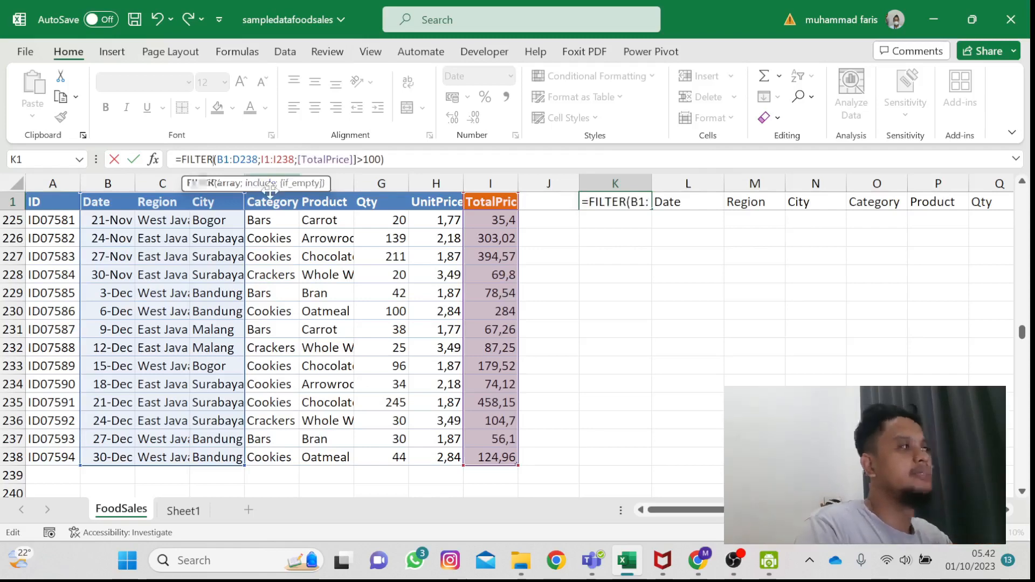
{"action": "type", "text": "HSTACK"}
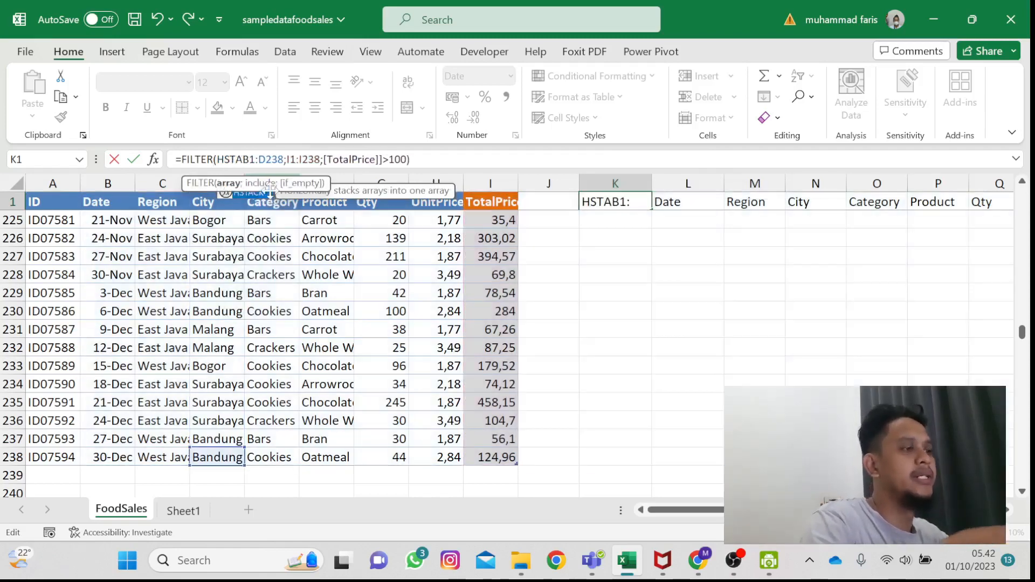
{"action": "double_click", "coordinate": [271, 193]}
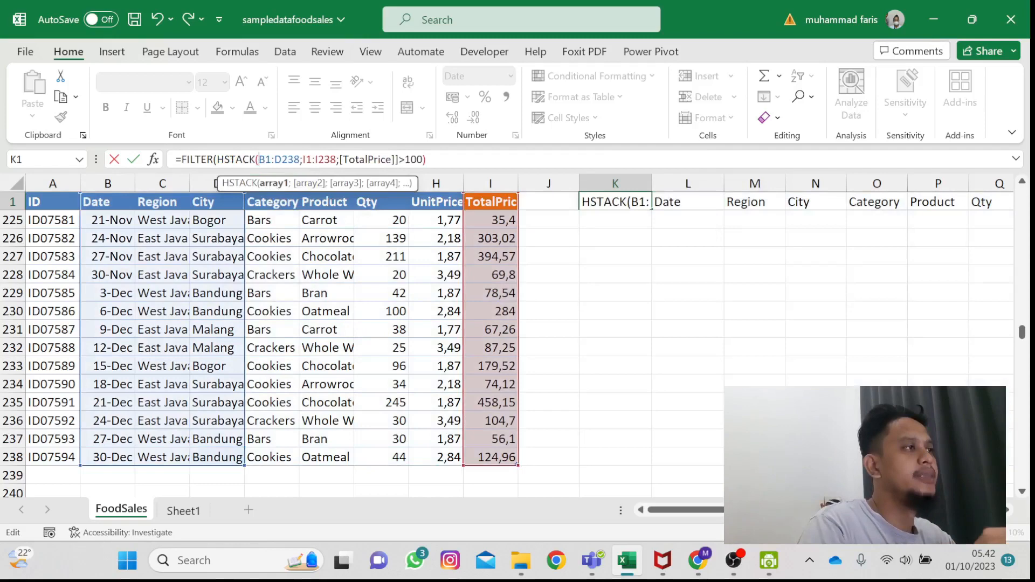
{"action": "left_click", "coordinate": [336, 159]}
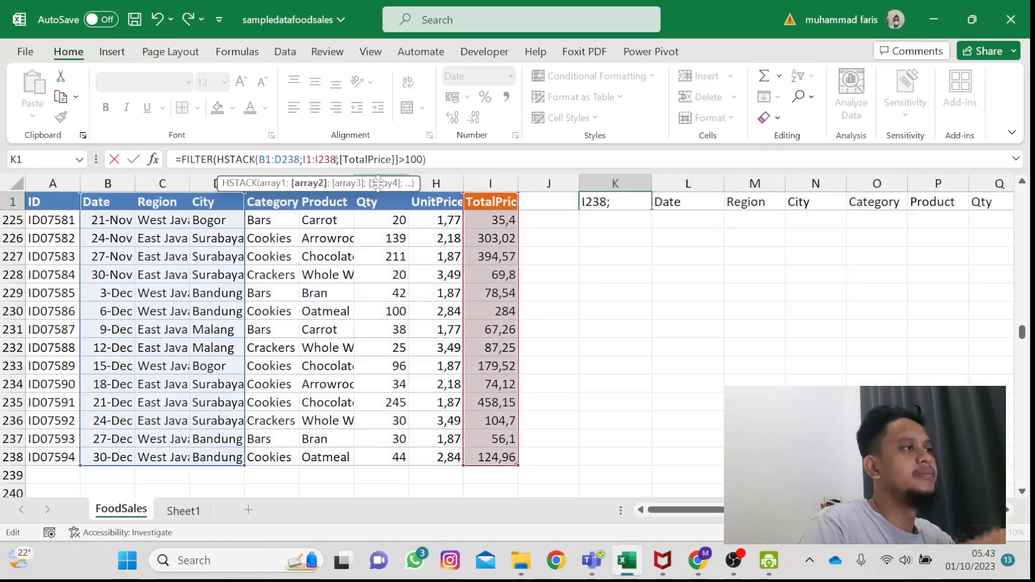
{"action": "type", "text": ")"}
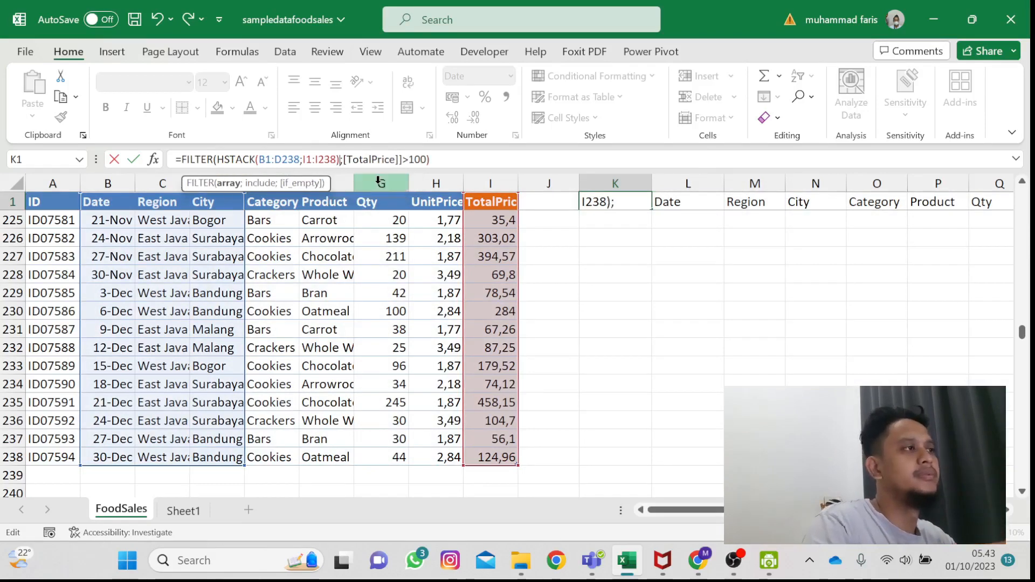
{"action": "key", "text": "Return"}
{"action": "key", "text": "Return"}
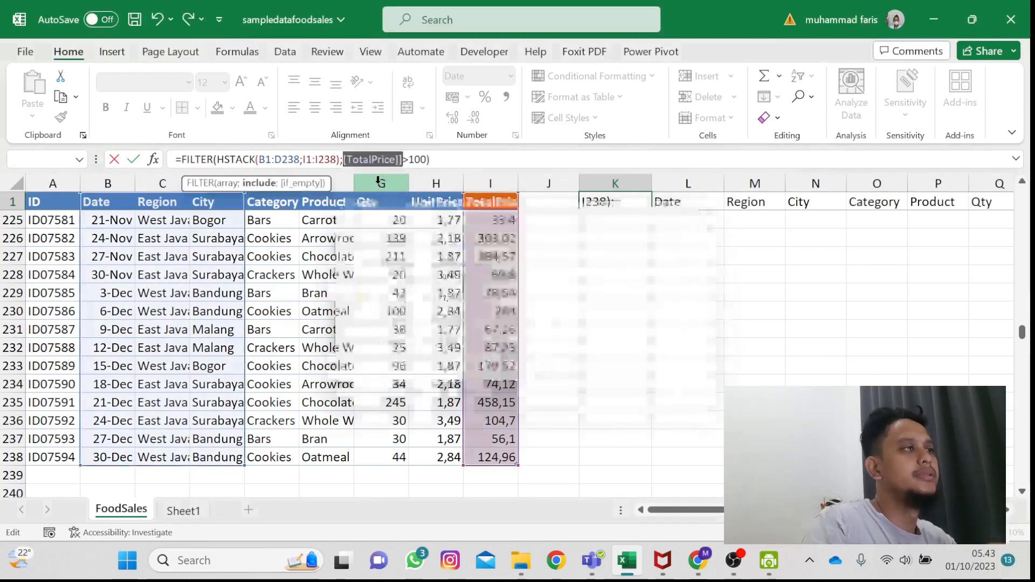
Step: Replace the FILTER condition in K1 with the TotalPrice column including its header, Sales_Data[[#All];[TotalPrice]], and enter the formula
{"action": "key", "text": "Left"}
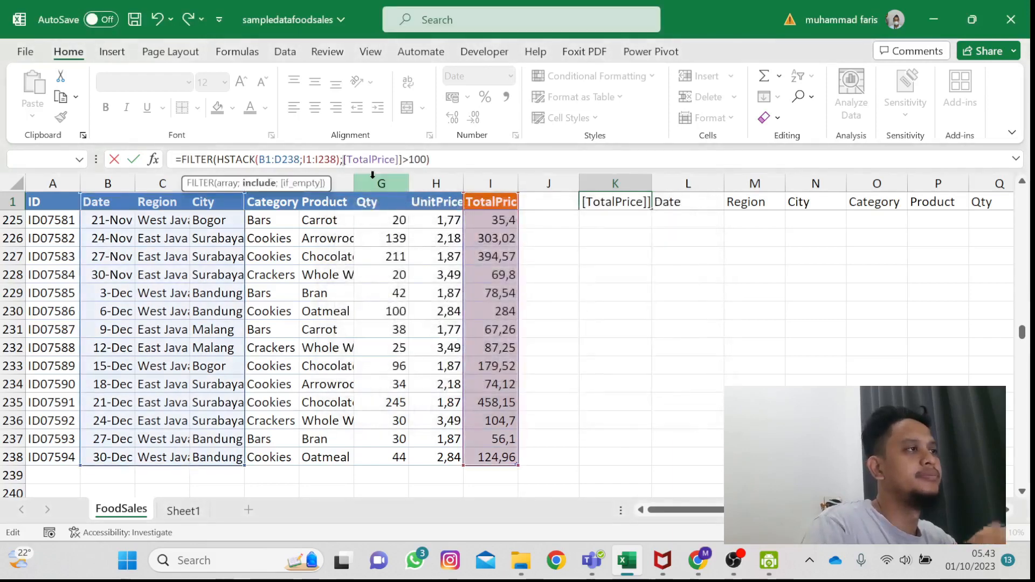
{"action": "key", "text": "shift+Right"}
{"action": "key", "text": "shift+Right"}
{"action": "key", "text": "shift+Right"}
{"action": "key", "text": "shift+Right"}
{"action": "key", "text": "shift+Right"}
{"action": "key", "text": "shift+Right"}
{"action": "key", "text": "shift+Right"}
{"action": "key", "text": "shift+Right"}
{"action": "key", "text": "shift+Right"}
{"action": "key", "text": "shift+Right"}
{"action": "key", "text": "shift+Right"}
{"action": "key", "text": "shift+Right"}
{"action": "key", "text": "shift+Right"}
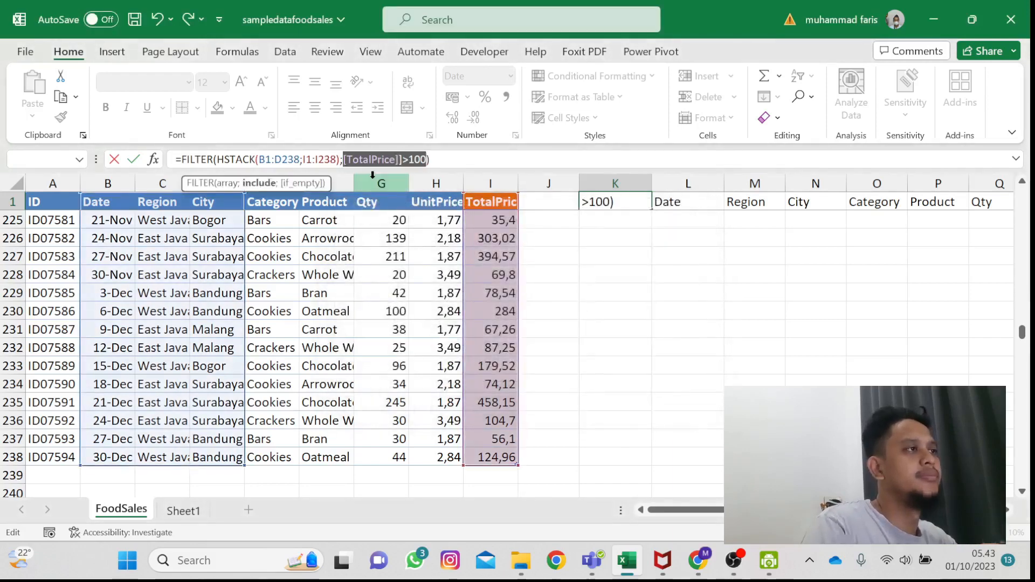
{"action": "key", "text": "BackSpace"}
{"action": "left_click", "coordinate": [475, 203]}
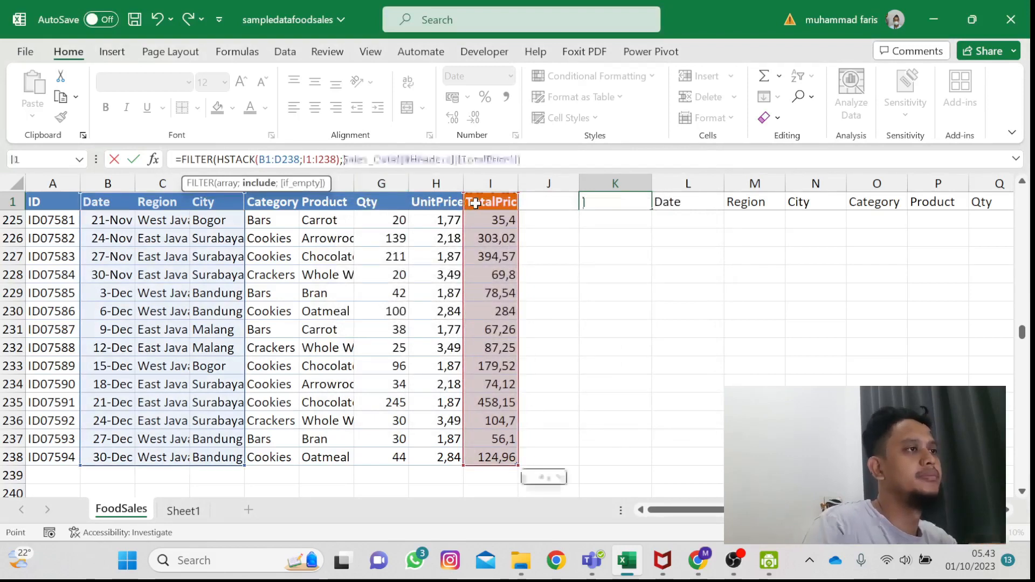
{"action": "key", "text": "Return"}
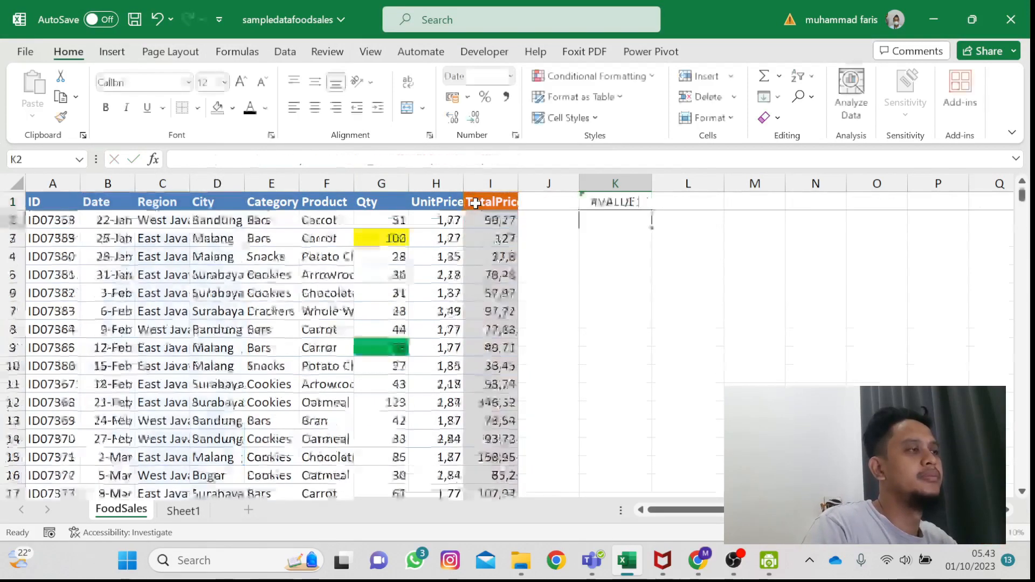
Step: Clear the B1:D238 and I1:I238 ranges from the HSTACK function in the K1 formula
{"action": "key", "text": "Up"}
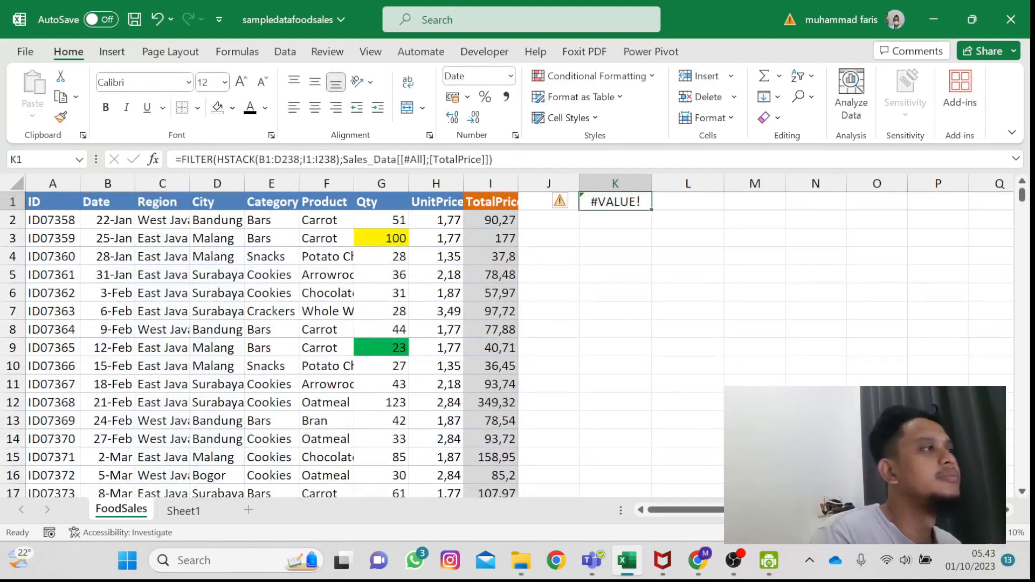
{"action": "left_click", "coordinate": [343, 159]}
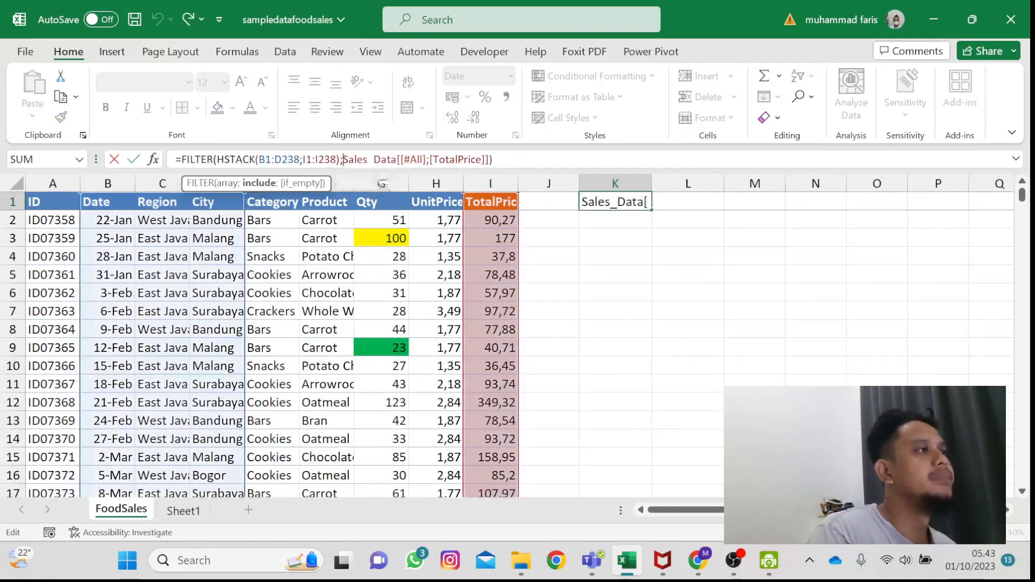
{"action": "key", "text": "Left"}
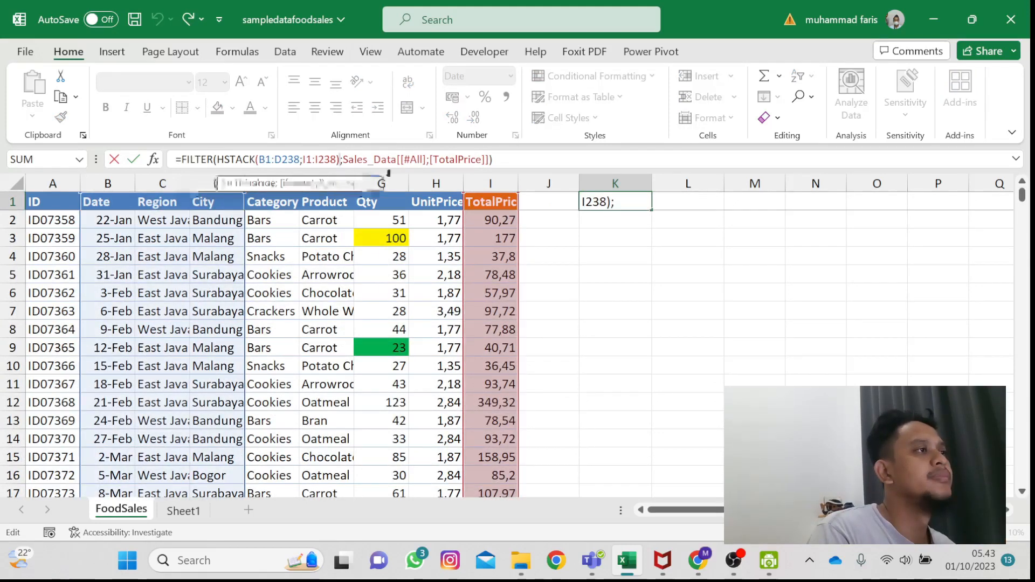
{"action": "key", "text": "Left"}
{"action": "key", "text": "BackSpace"}
{"action": "key", "text": "BackSpace"}
{"action": "key", "text": "BackSpace"}
{"action": "key", "text": "BackSpace"}
{"action": "key", "text": "BackSpace"}
{"action": "key", "text": "BackSpace"}
{"action": "key", "text": "BackSpace"}
{"action": "key", "text": "BackSpace"}
{"action": "key", "text": "BackSpace"}
{"action": "key", "text": "BackSpace"}
{"action": "key", "text": "BackSpace"}
{"action": "key", "text": "BackSpace"}
{"action": "key", "text": "BackSpace"}
{"action": "key", "text": "BackSpace"}
{"action": "key", "text": "BackSpace"}
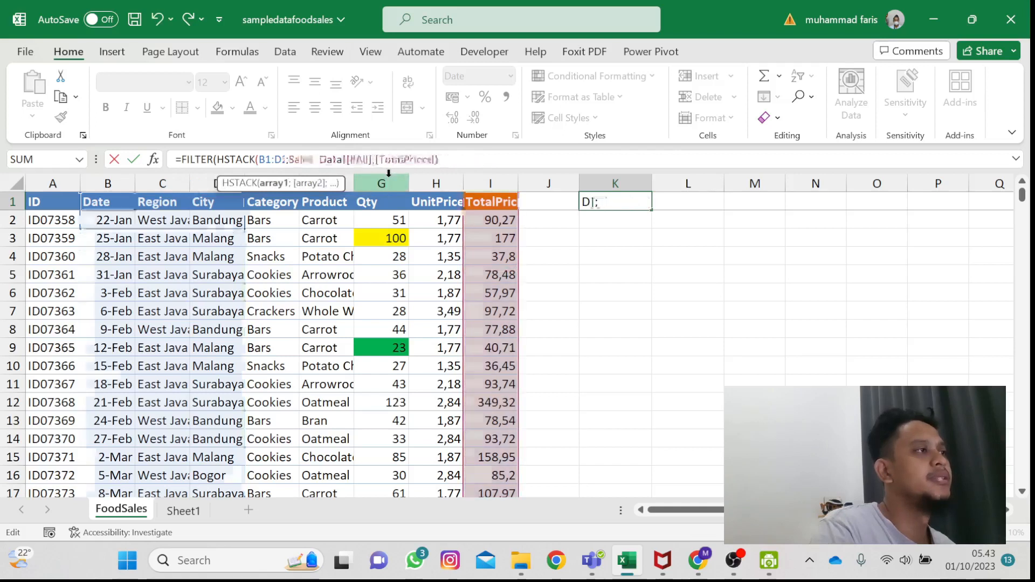
Step: Set the first HSTACK array in K1 to the Date through City columns including headers, Sales_Data[[#All];[Date]:[City]]
{"action": "left_click", "coordinate": [109, 204]}
{"action": "key", "text": "ctrl+shift+Right"}
{"action": "key", "text": "ctrl+shift+Left"}
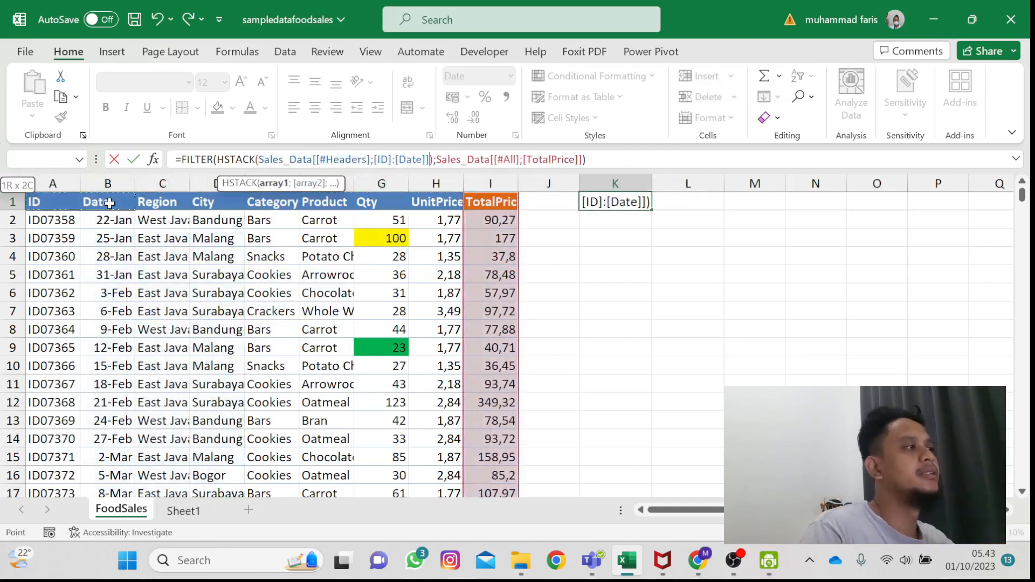
{"action": "key", "text": "ctrl+shift+Right"}
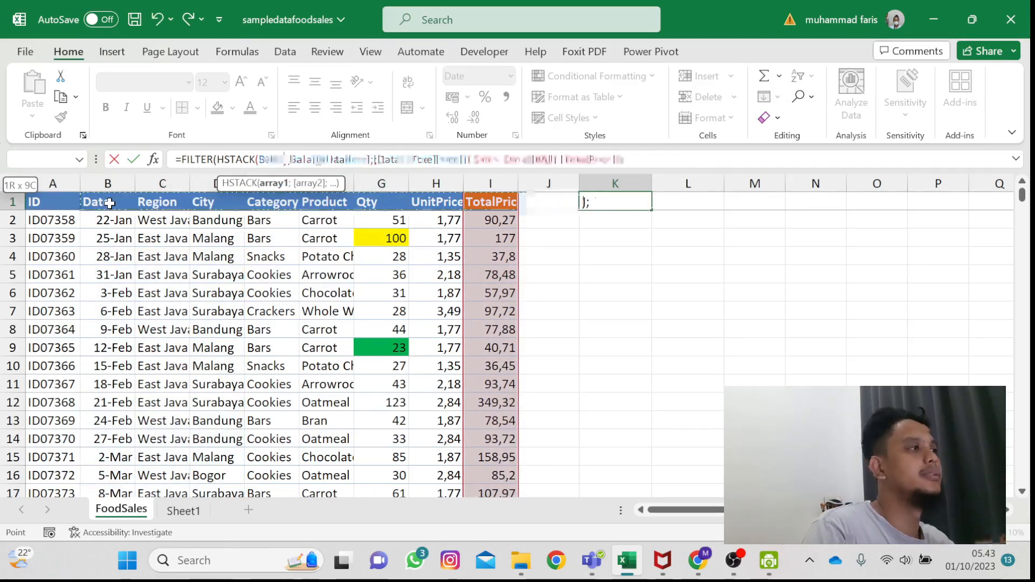
{"action": "key", "text": "shift+Left"}
{"action": "key", "text": "shift+Left"}
{"action": "key", "text": "shift+Left"}
{"action": "key", "text": "shift+Left"}
{"action": "key", "text": "shift+Left"}
{"action": "key", "text": "shift+Left"}
{"action": "key", "text": "shift+Left"}
{"action": "key", "text": "shift+Right"}
{"action": "key", "text": "ctrl+shift+Down"}
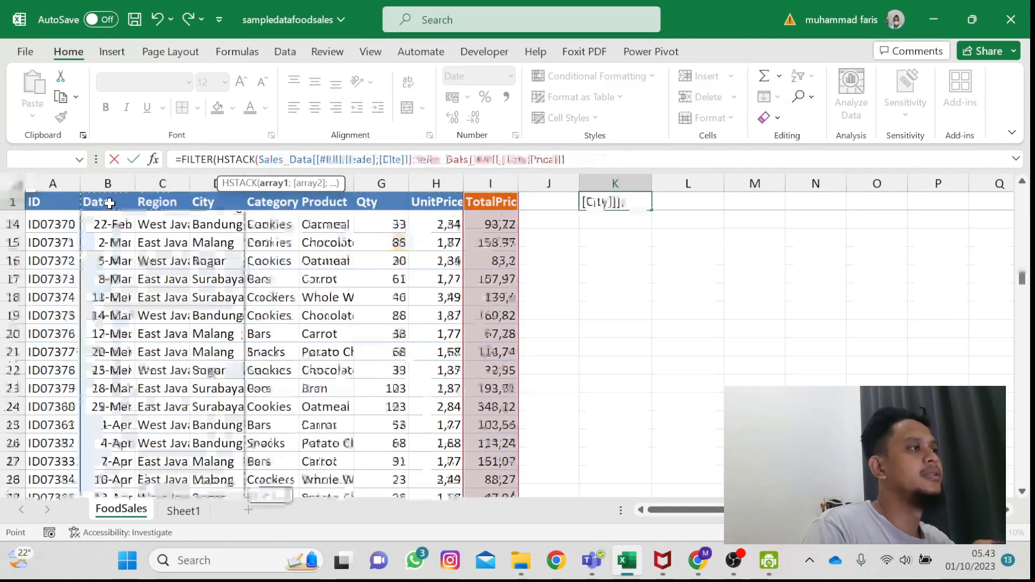
{"action": "scroll", "coordinate": [389, 216], "scroll_direction": "up", "scroll_amount": 20}
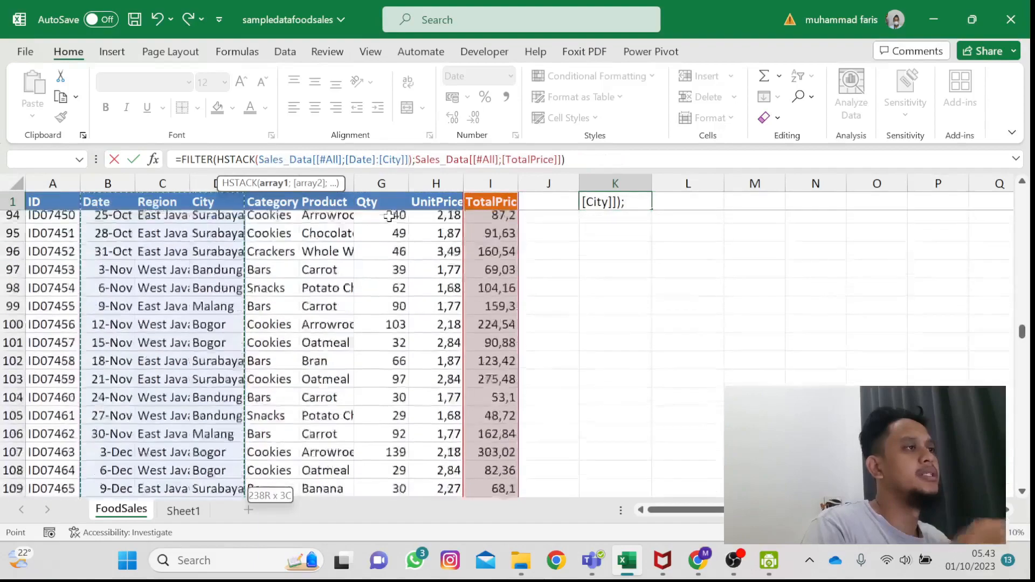
{"action": "scroll", "coordinate": [389, 216], "scroll_direction": "up", "scroll_amount": 6}
Step: Add the TotalPrice column including its header, Sales_Data[[#All];[TotalPrice]], as the second HSTACK array and enter the K1 formula
{"action": "type", "text": ";"}
{"action": "scroll", "coordinate": [463, 235], "scroll_direction": "up", "scroll_amount": 4}
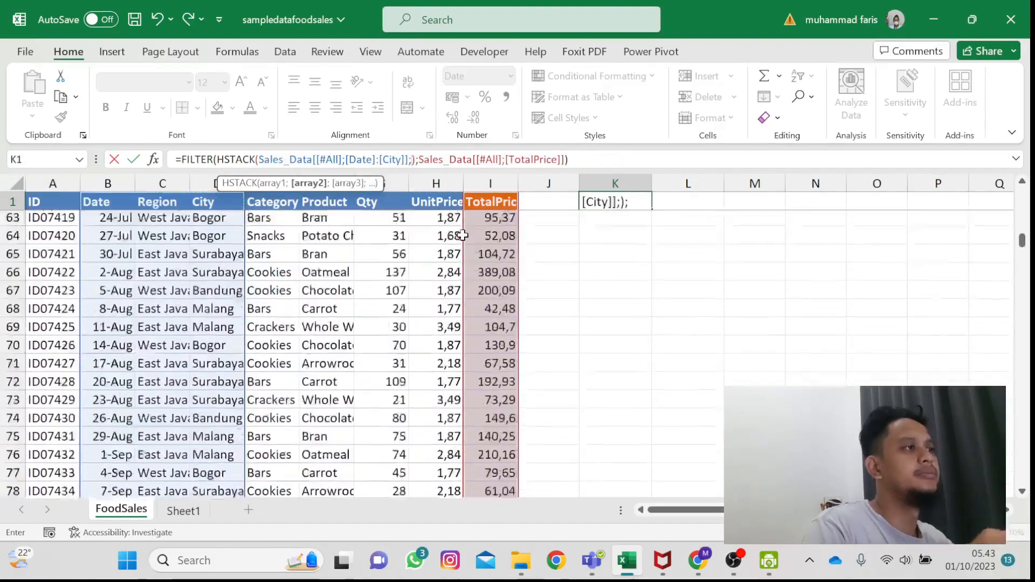
{"action": "scroll", "coordinate": [463, 236], "scroll_direction": "up", "scroll_amount": 20}
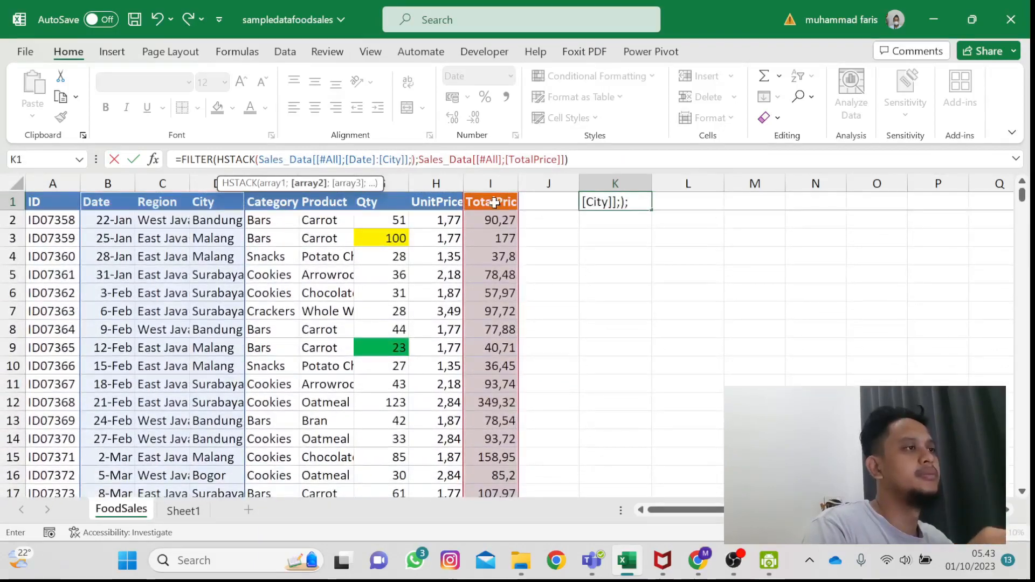
{"action": "left_click", "coordinate": [494, 202]}
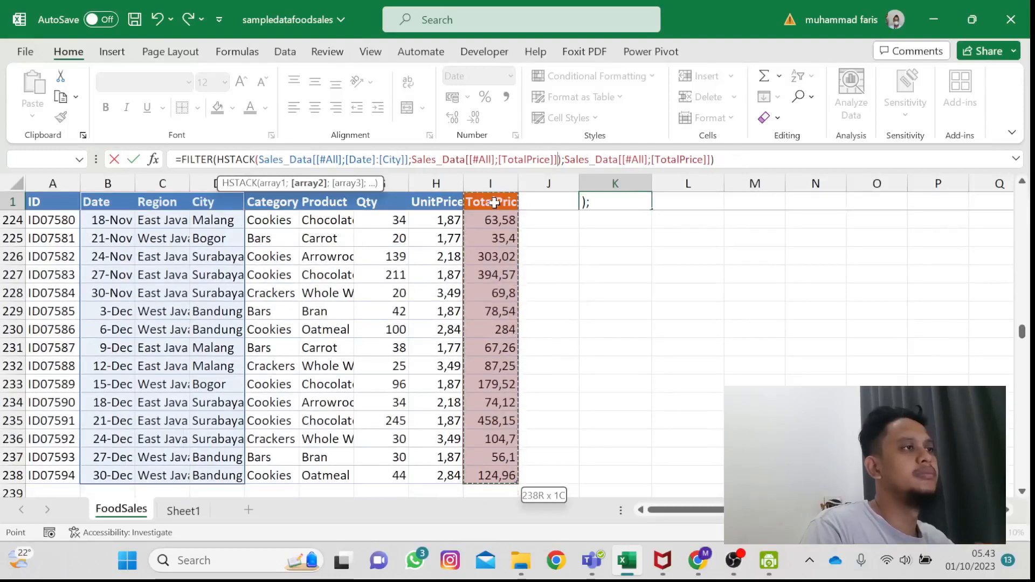
{"action": "key", "text": "Return"}
Step: Complete the FILTER condition in K1 with >100 after the TotalPrice column reference and enter the formula
{"action": "left_click", "coordinate": [595, 197]}
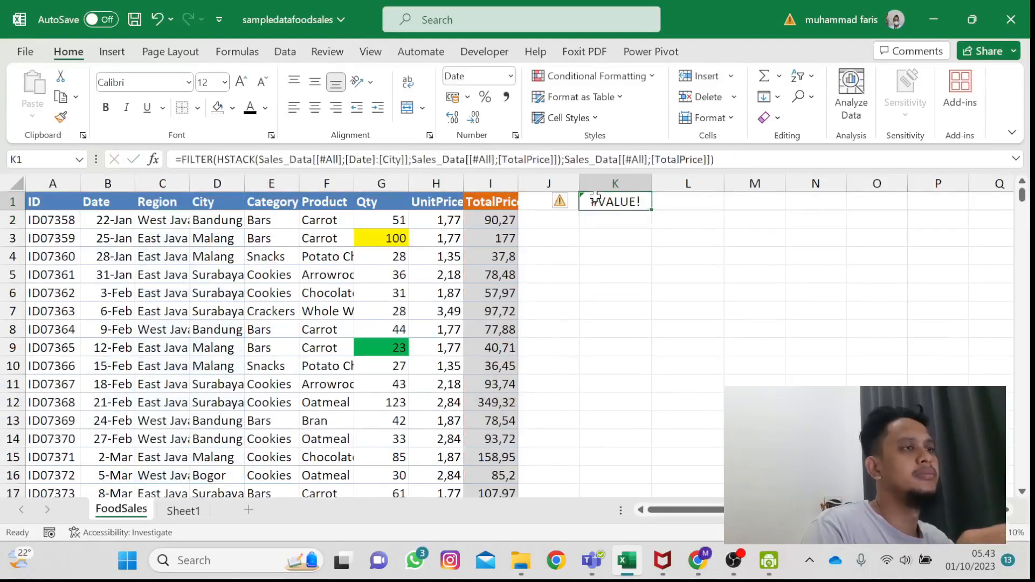
{"action": "left_click", "coordinate": [725, 161]}
{"action": "key", "text": "Left"}
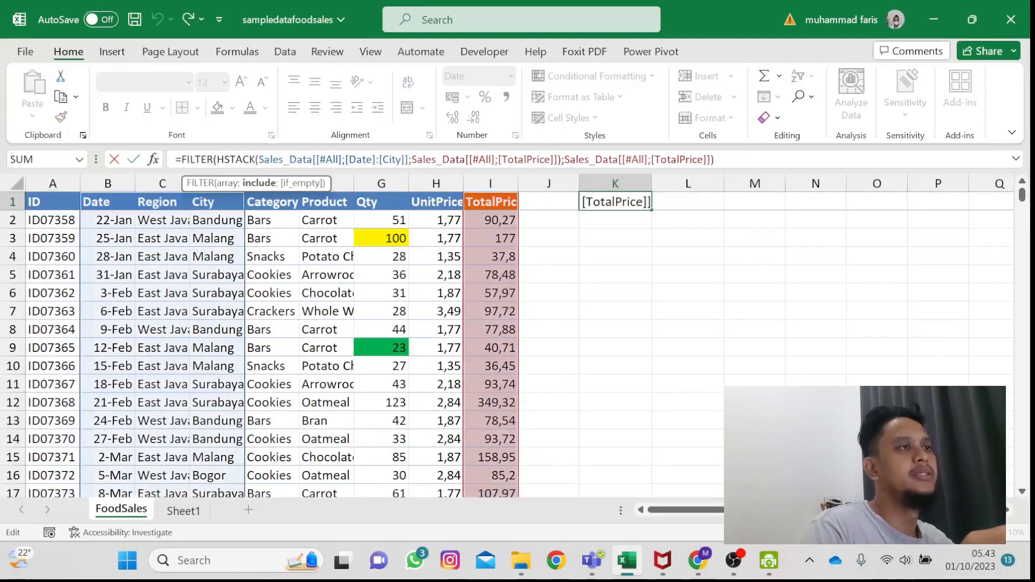
{"action": "key", "text": "Right"}
{"action": "key", "text": "Left"}
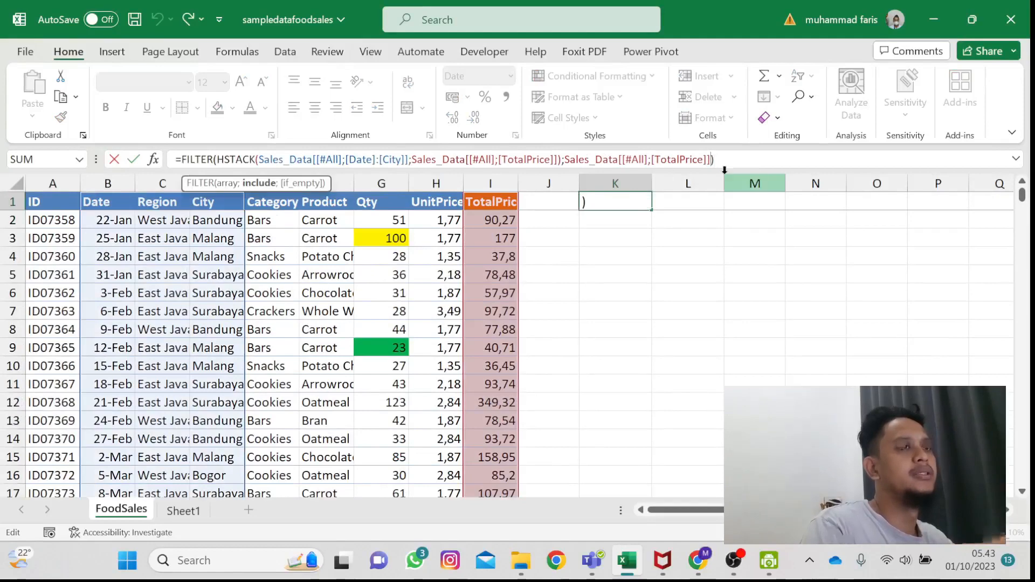
{"action": "type", "text": ">100"}
{"action": "key", "text": "Return"}
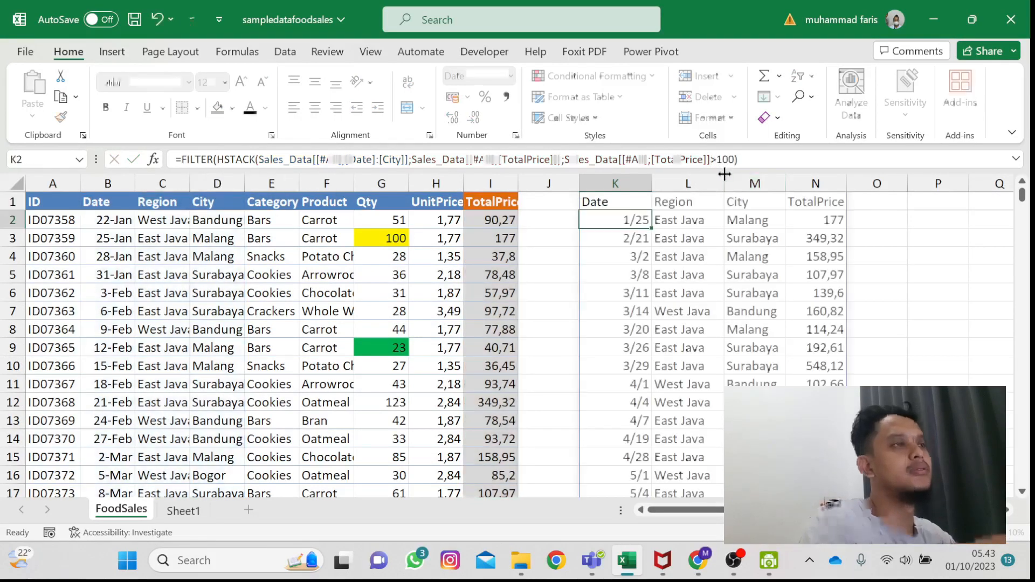
Step: Examine the spilled filter results in columns K to N, checking the headers and the rows further down
{"action": "key", "text": "Up"}
{"action": "key", "text": "Right"}
{"action": "key", "text": "Right"}
{"action": "key", "text": "Right"}
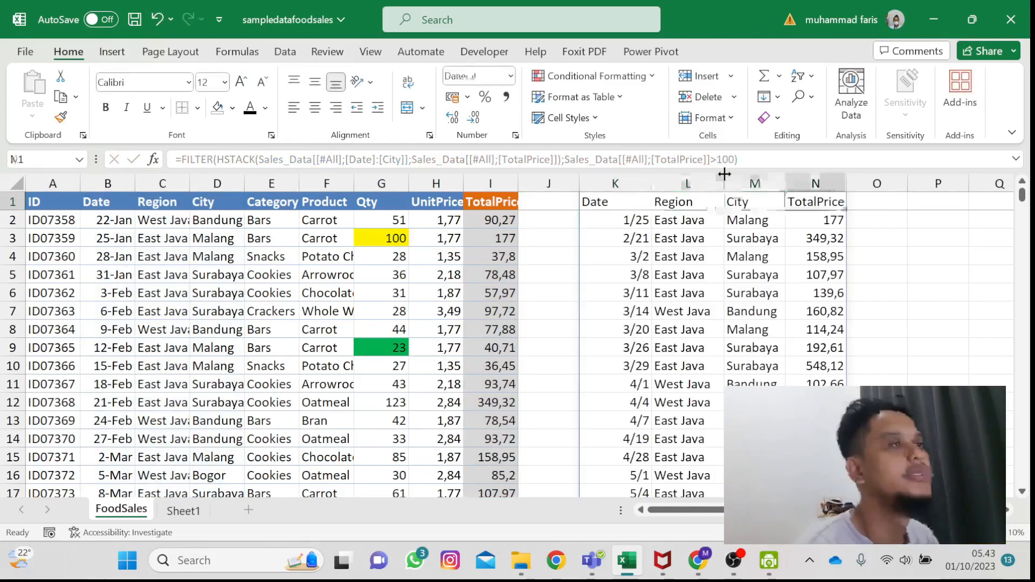
{"action": "key", "text": "Left"}
{"action": "key", "text": "Down"}
{"action": "key", "text": "Down"}
{"action": "key", "text": "Down"}
{"action": "key", "text": "Down"}
{"action": "key", "text": "Down"}
{"action": "key", "text": "Down"}
{"action": "key", "text": "Down"}
{"action": "key", "text": "Down"}
{"action": "key", "text": "Down"}
{"action": "key", "text": "Down"}
{"action": "key", "text": "Down"}
{"action": "key", "text": "Down"}
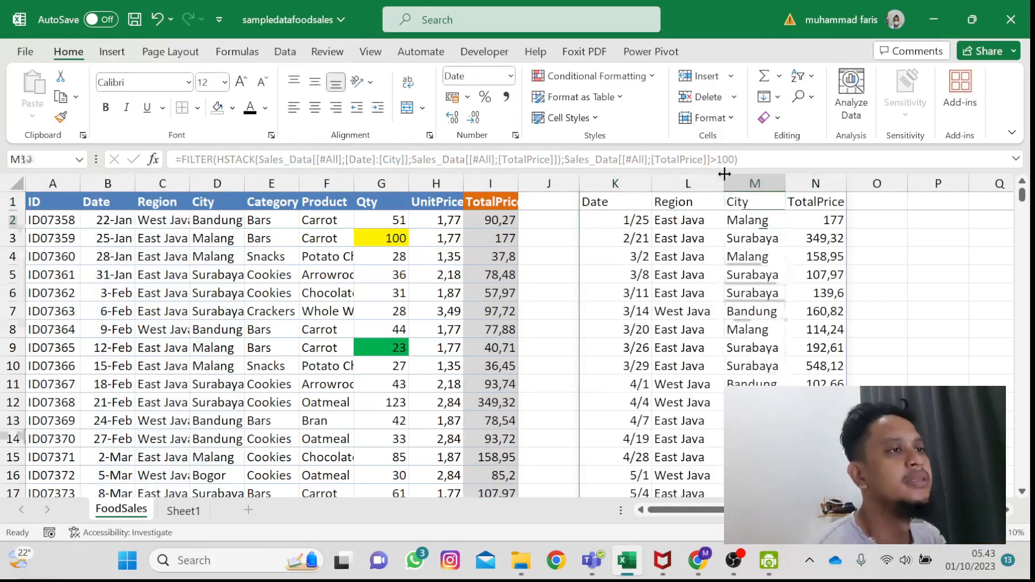
{"action": "key", "text": "Down"}
{"action": "key", "text": "Down"}
{"action": "key", "text": "Down"}
{"action": "key", "text": "Down"}
{"action": "key", "text": "Down"}
{"action": "key", "text": "Down"}
{"action": "key", "text": "Down"}
{"action": "key", "text": "Down"}
{"action": "key", "text": "Down"}
{"action": "key", "text": "Down"}
{"action": "key", "text": "Down"}
{"action": "key", "text": "Down"}
{"action": "key", "text": "Down"}
{"action": "key", "text": "Down"}
{"action": "key", "text": "Down"}
{"action": "key", "text": "Down"}
{"action": "key", "text": "Down"}
{"action": "key", "text": "Down"}
{"action": "key", "text": "Down"}
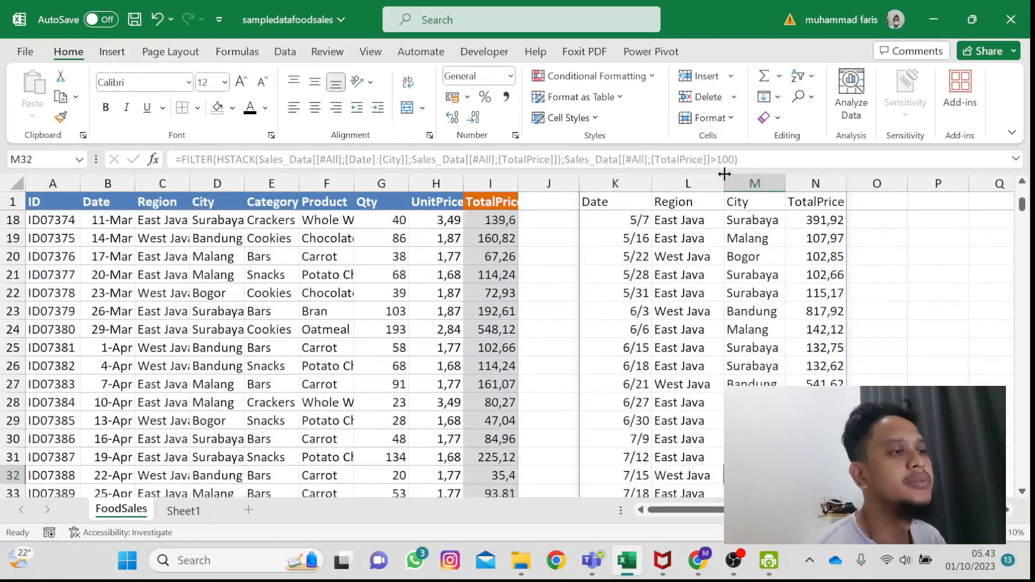
{"action": "key", "text": "Down"}
{"action": "key", "text": "Down"}
{"action": "key", "text": "Down"}
{"action": "key", "text": "Down"}
{"action": "key", "text": "Down"}
{"action": "key", "text": "Down"}
{"action": "key", "text": "Down"}
{"action": "key", "text": "Down"}
{"action": "key", "text": "Down"}
{"action": "key", "text": "Down"}
{"action": "key", "text": "Down"}
{"action": "key", "text": "Down"}
{"action": "key", "text": "Down"}
{"action": "key", "text": "Down"}
{"action": "key", "text": "Down"}
{"action": "key", "text": "Down"}
{"action": "key", "text": "Down"}
{"action": "key", "text": "Down"}
{"action": "key", "text": "Down"}
{"action": "key", "text": "Down"}
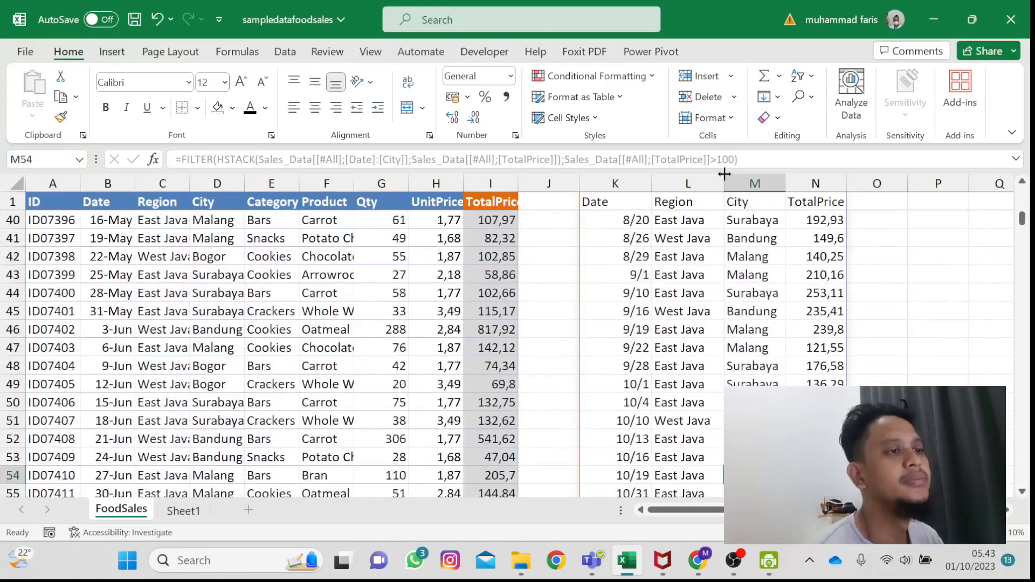
{"action": "key", "text": "Right"}
{"action": "scroll", "coordinate": [725, 173], "scroll_direction": "up", "scroll_amount": 13}
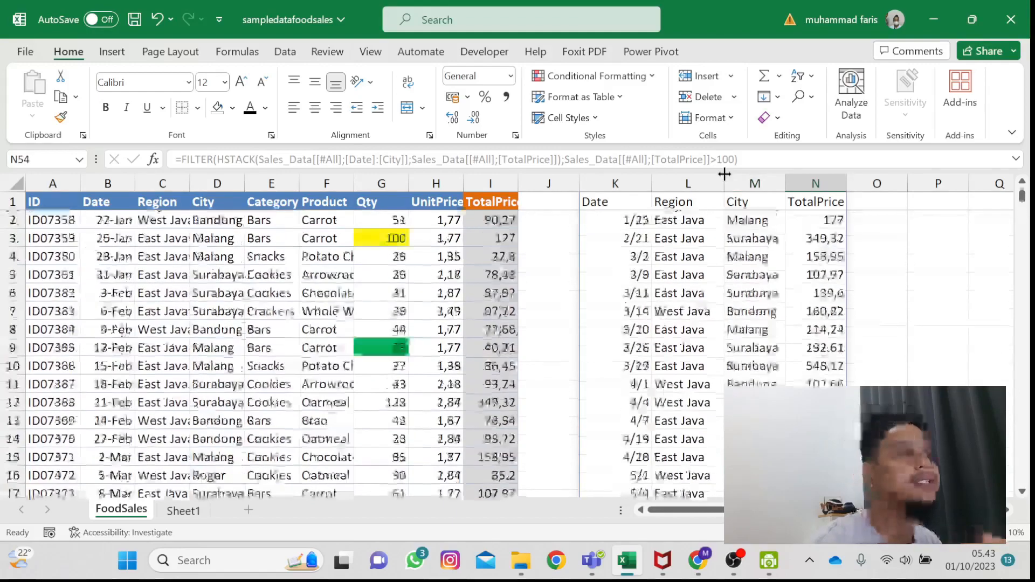
Step: Enclose the TotalPrice>100 condition of the K1 formula in parentheses and append a multiplication operator for a second condition
{"action": "left_click", "coordinate": [620, 203]}
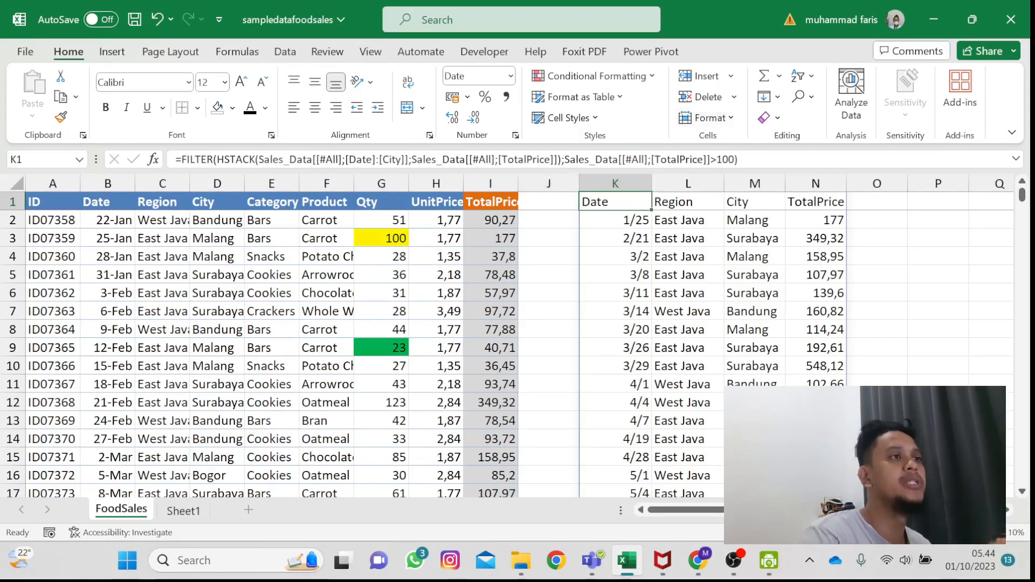
{"action": "left_click", "coordinate": [563, 160]}
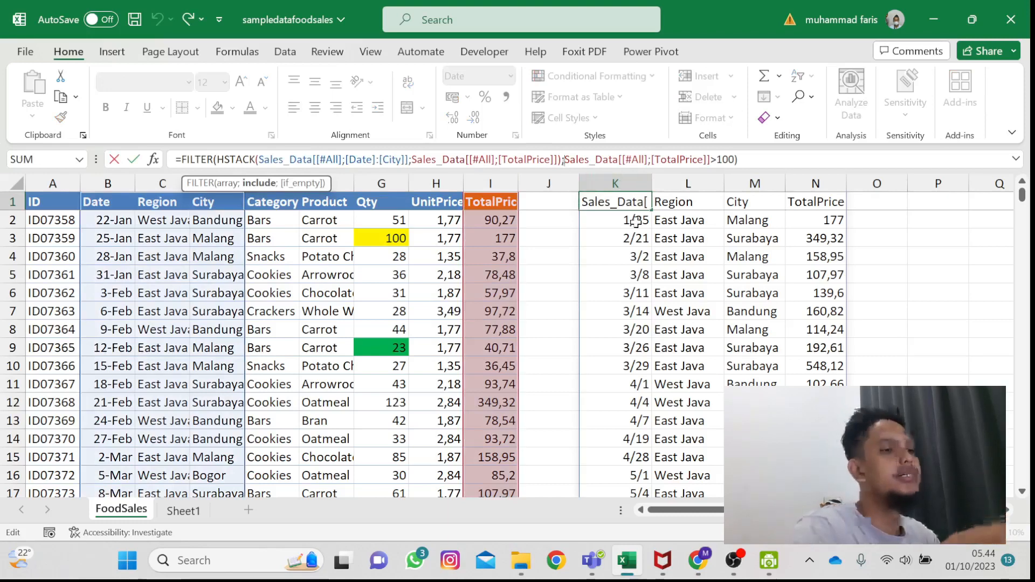
{"action": "type", "text": "("}
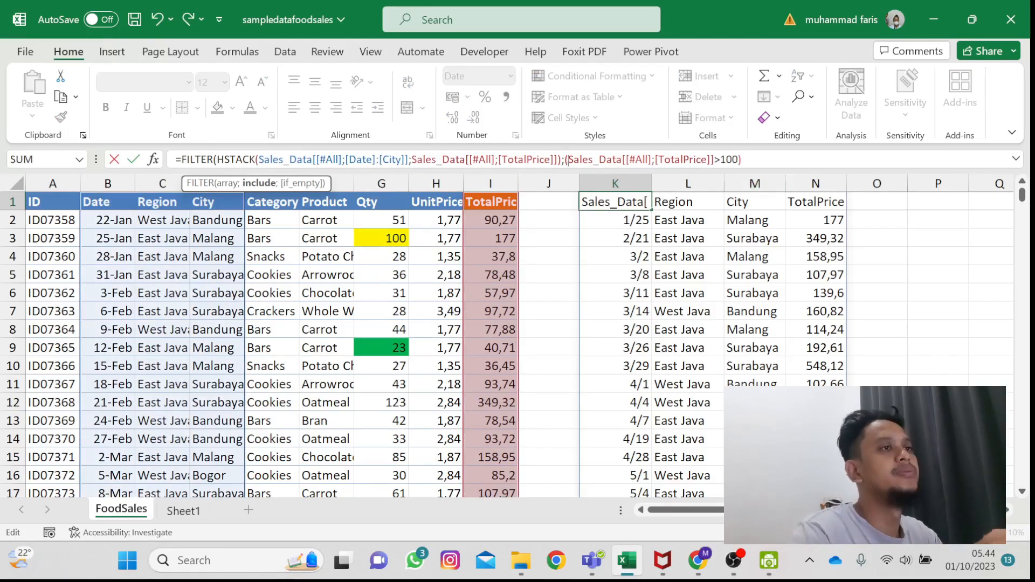
{"action": "left_click", "coordinate": [739, 160]}
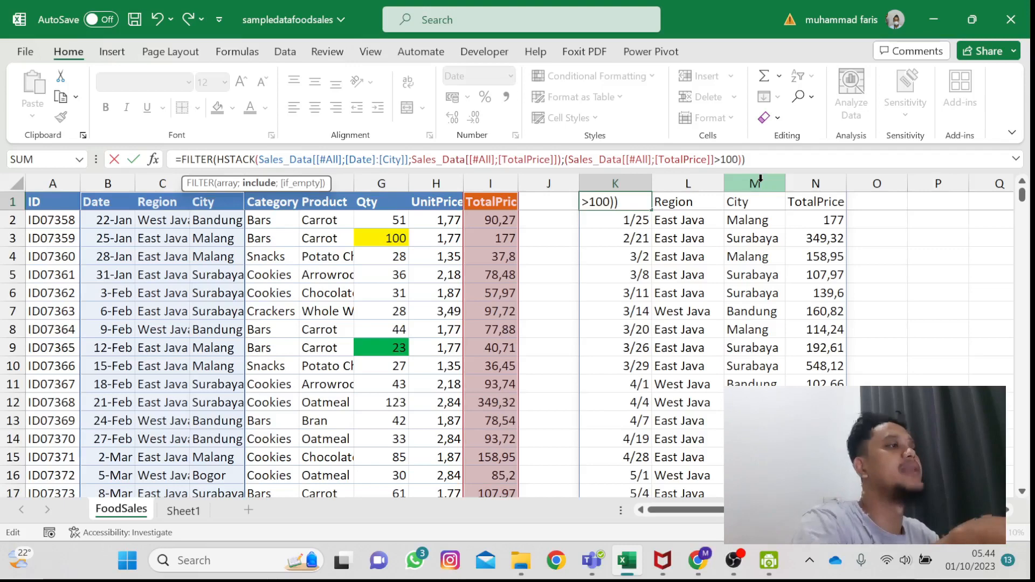
{"action": "type", "text": "*"}
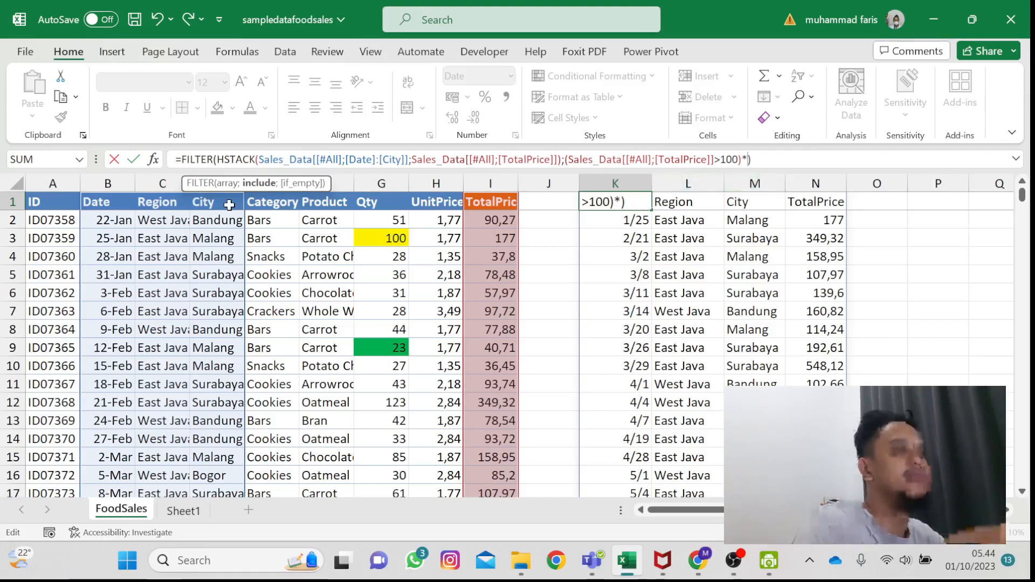
Step: Add the second condition (Sales_Data[[#All];[City]]="Bandung") to the FILTER function and enter the K1 formula
{"action": "left_click", "coordinate": [207, 202]}
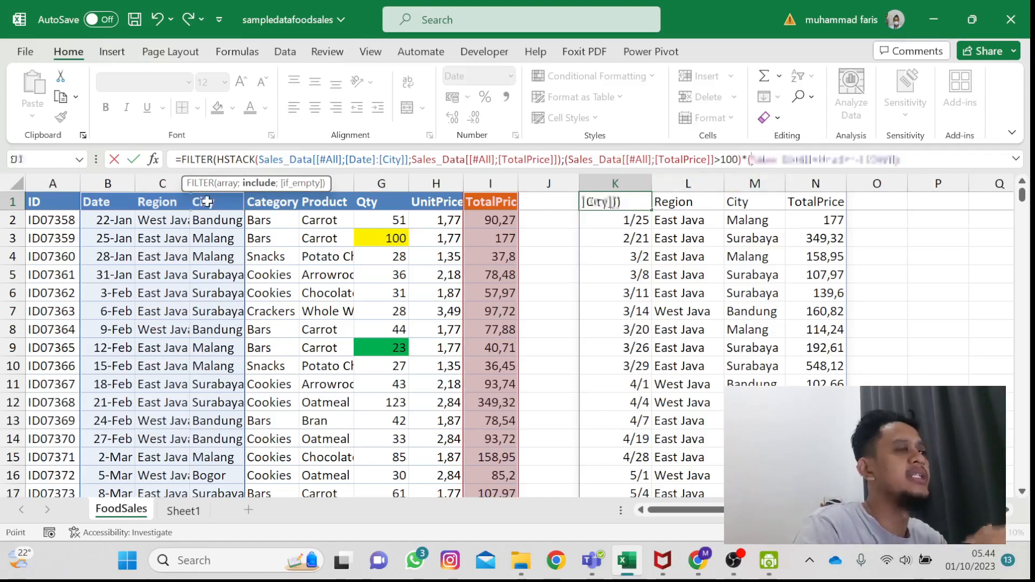
{"action": "key", "text": "ctrl+shift+Down"}
{"action": "type", "text": "=\"B"}
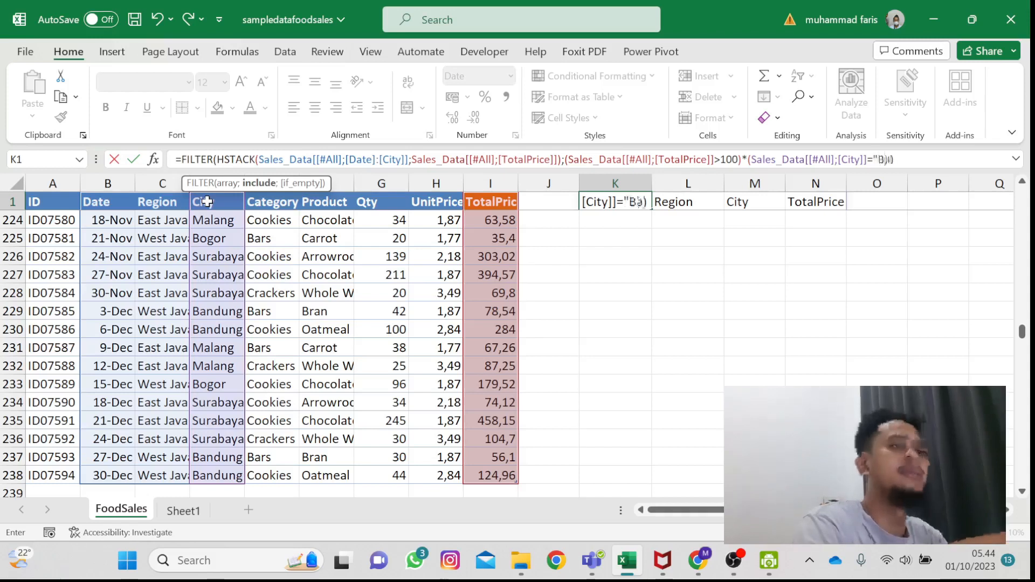
{"action": "type", "text": "nd"}
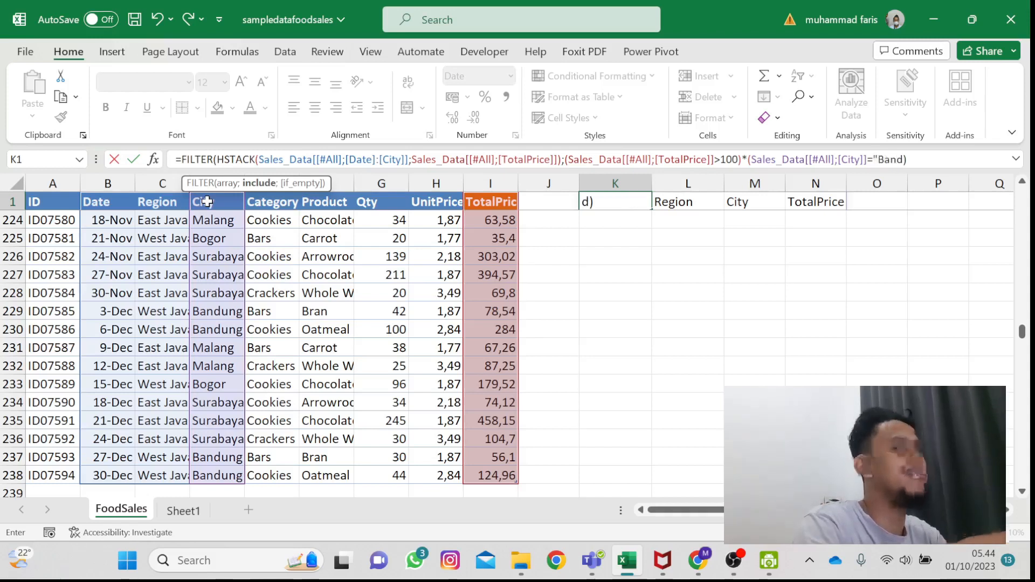
{"action": "type", "text": "ung"}
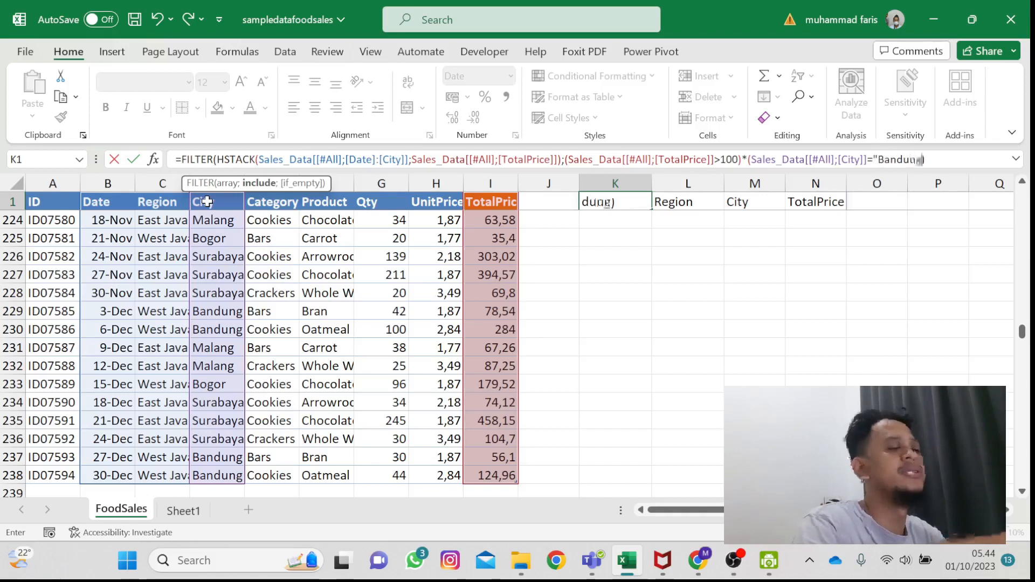
{"action": "type", "text": "\""}
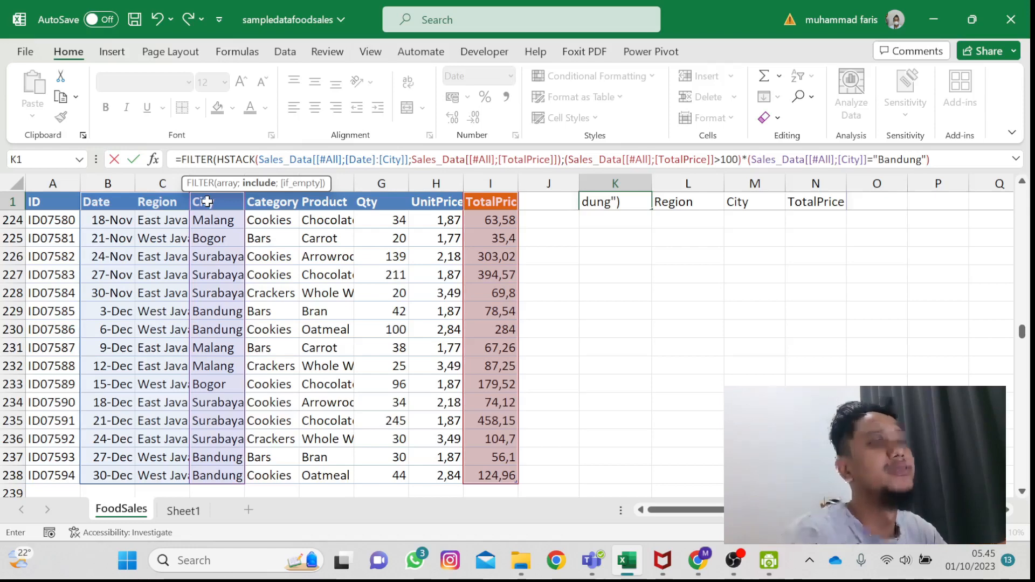
{"action": "key", "text": "ctrl+Return"}
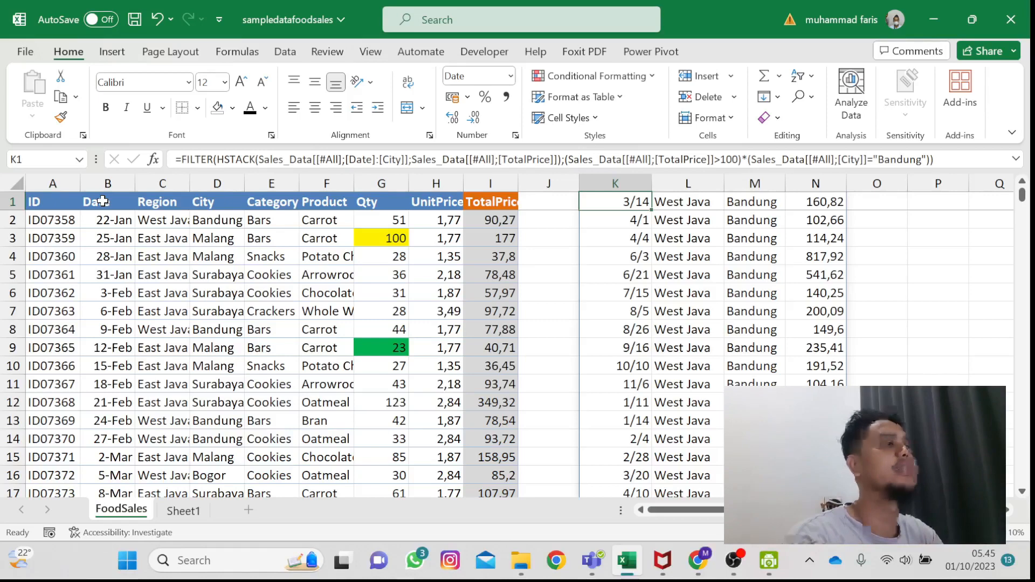
Step: Examine the first rows of the spilled results and the formula shown for their cells
{"action": "key", "text": "Down"}
{"action": "key", "text": "Right"}
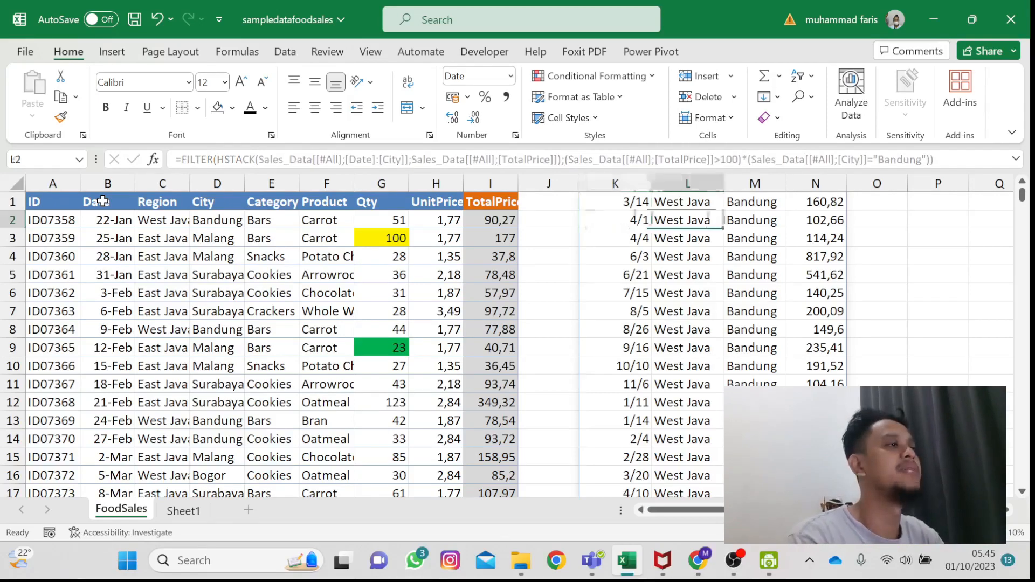
{"action": "key", "text": "Down"}
{"action": "key", "text": "Down"}
{"action": "key", "text": "Up"}
{"action": "key", "text": "Up"}
{"action": "key", "text": "Up"}
{"action": "key", "text": "Left"}
{"action": "key", "text": "Right"}
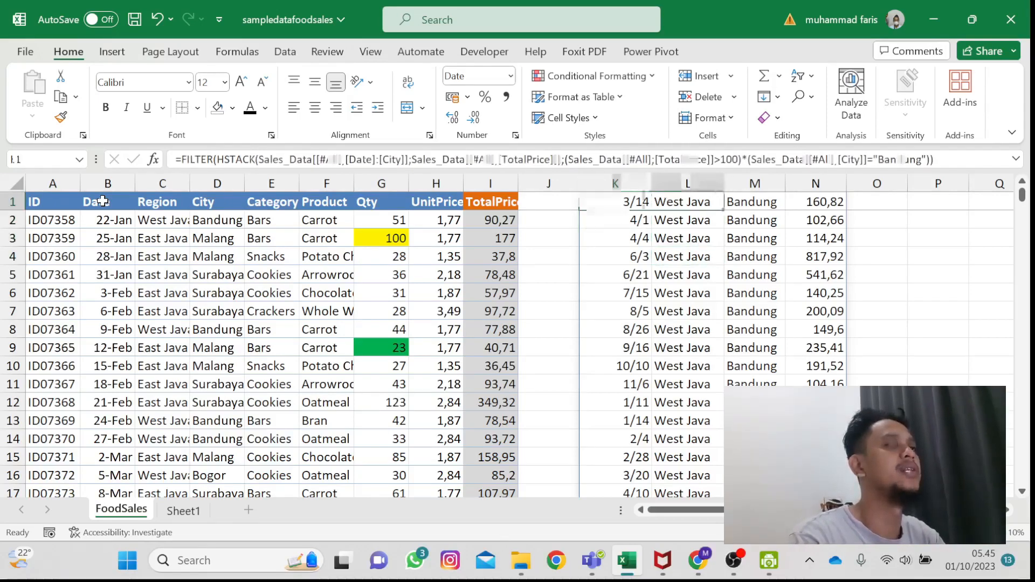
Step: Enter 1 in cell M4 inside the spilled filter results
{"action": "key", "text": "Down"}
{"action": "key", "text": "Right"}
{"action": "key", "text": "Down"}
{"action": "key", "text": "Down"}
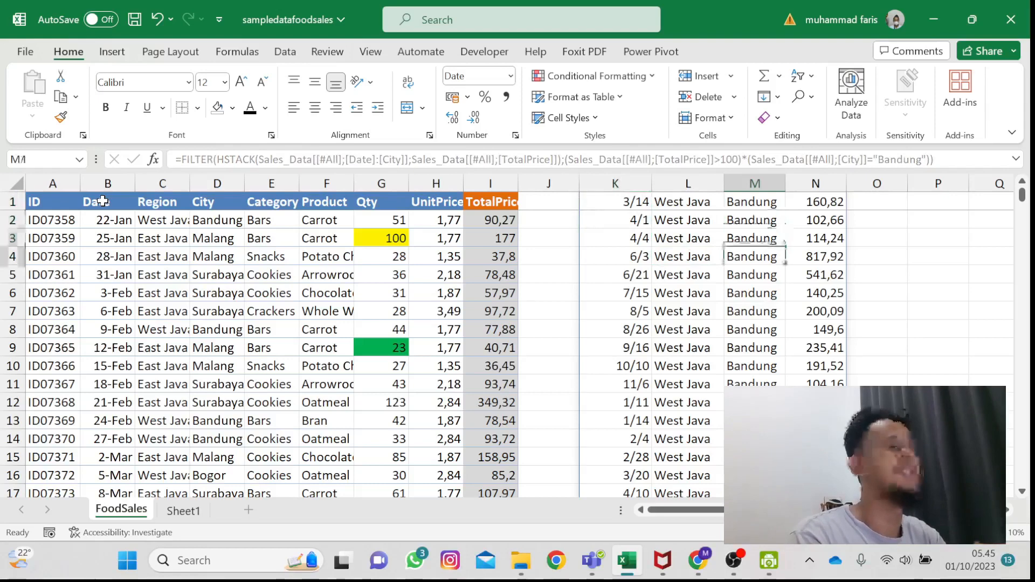
{"action": "type", "text": "1"}
{"action": "key", "text": "ctrl+Return"}
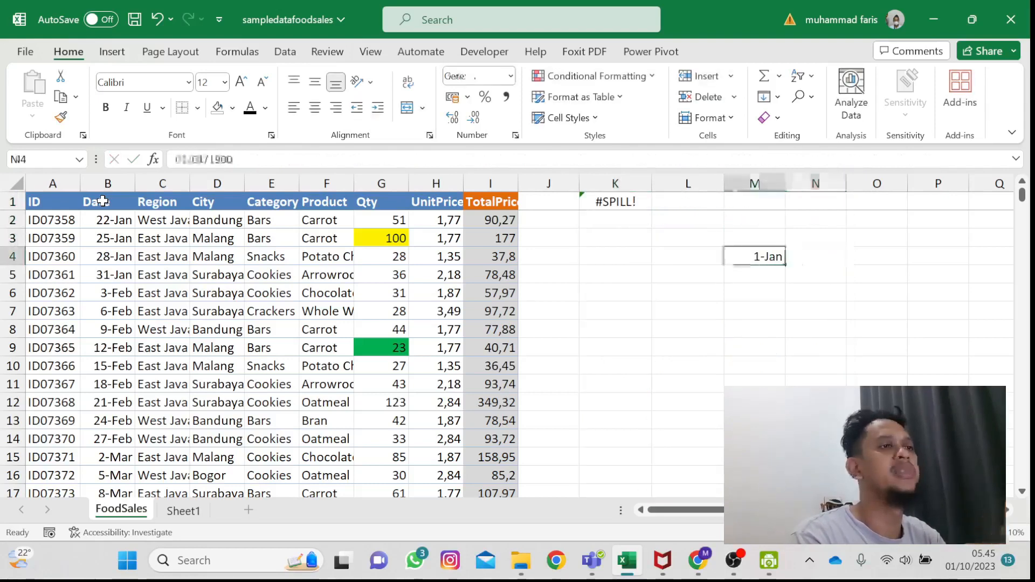
Step: Select K1 and examine its outlined spill range around the value in M4
{"action": "key", "text": "Up"}
{"action": "key", "text": "Up"}
{"action": "key", "text": "Up"}
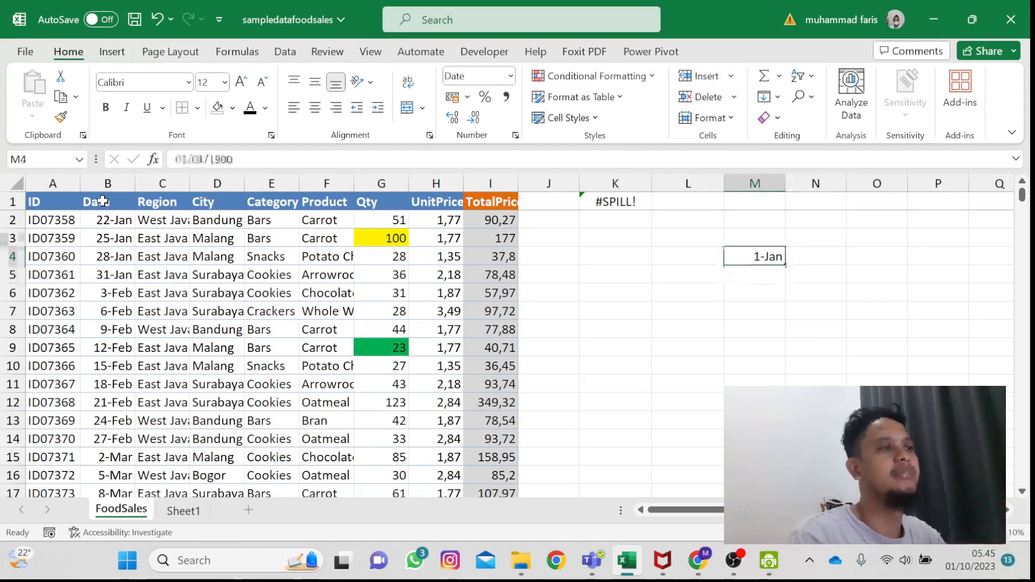
{"action": "key", "text": "Left"}
{"action": "key", "text": "Left"}
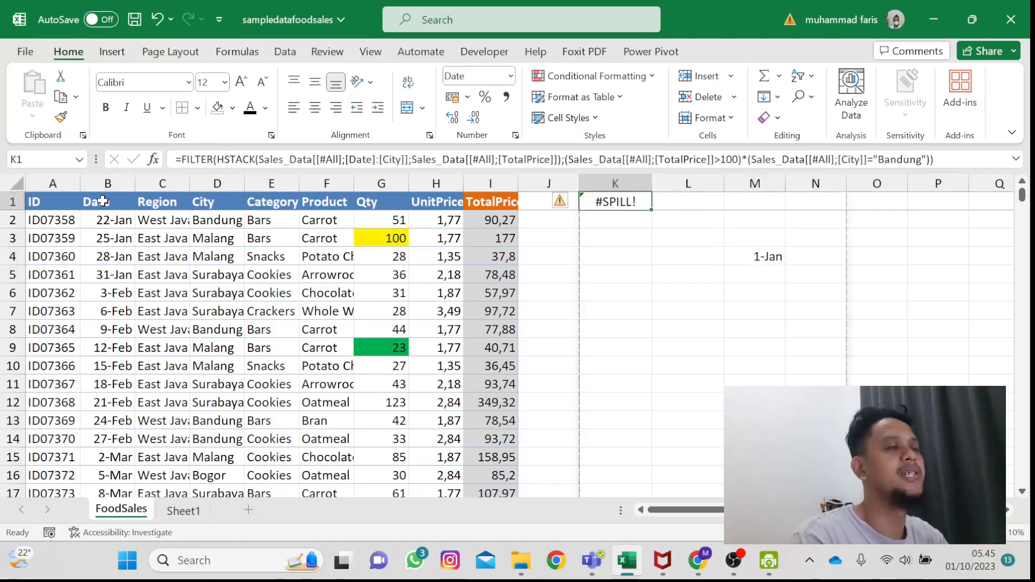
{"action": "scroll", "coordinate": [775, 376], "scroll_direction": "down", "scroll_amount": 5}
{"action": "scroll", "coordinate": [775, 377], "scroll_direction": "up", "scroll_amount": 3}
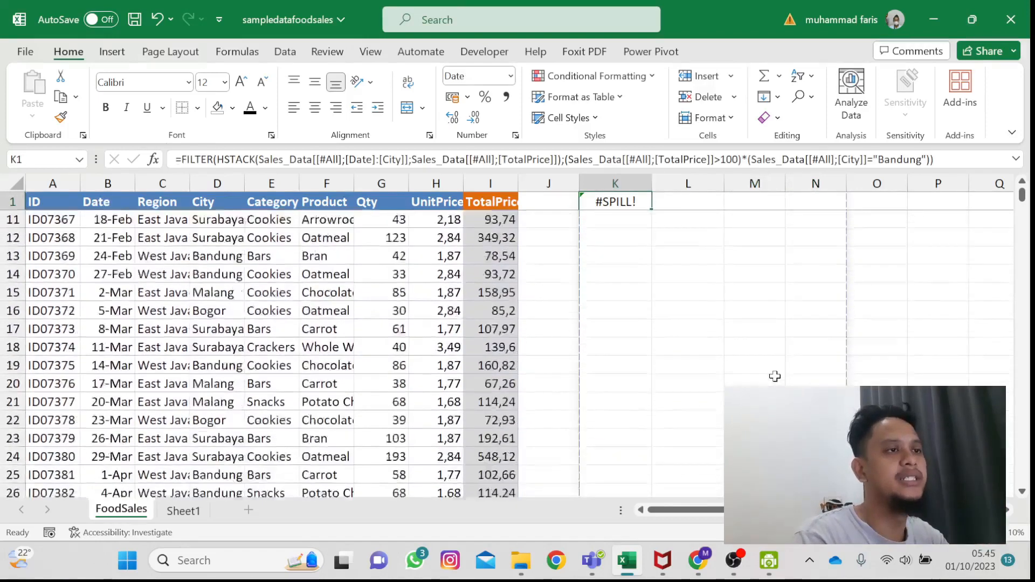
{"action": "scroll", "coordinate": [775, 376], "scroll_direction": "up", "scroll_amount": 3}
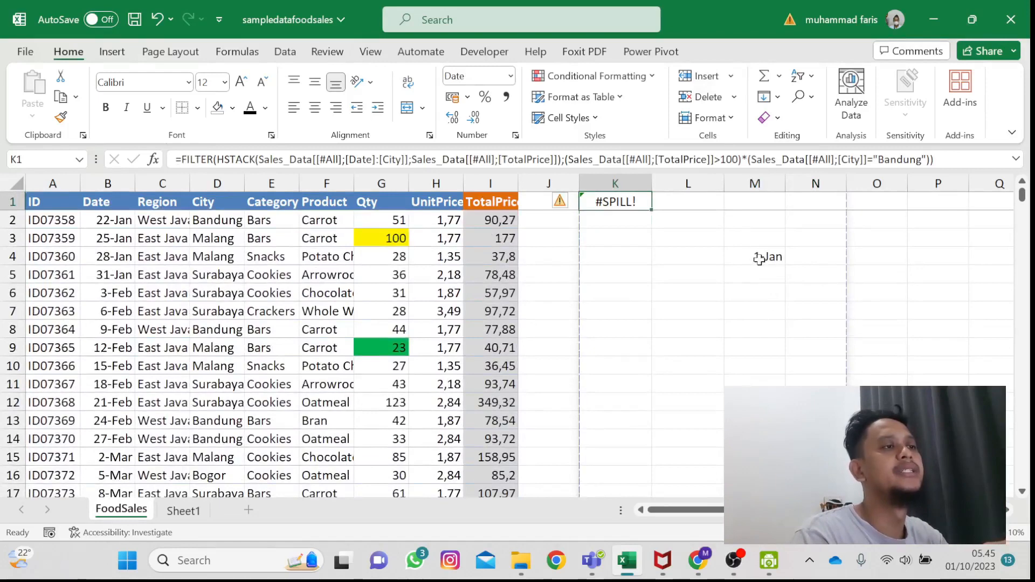
Step: Clear the value in cell M4 that blocks the K1 formula's spill range
{"action": "left_click", "coordinate": [759, 259]}
{"action": "key", "text": "Delete"}
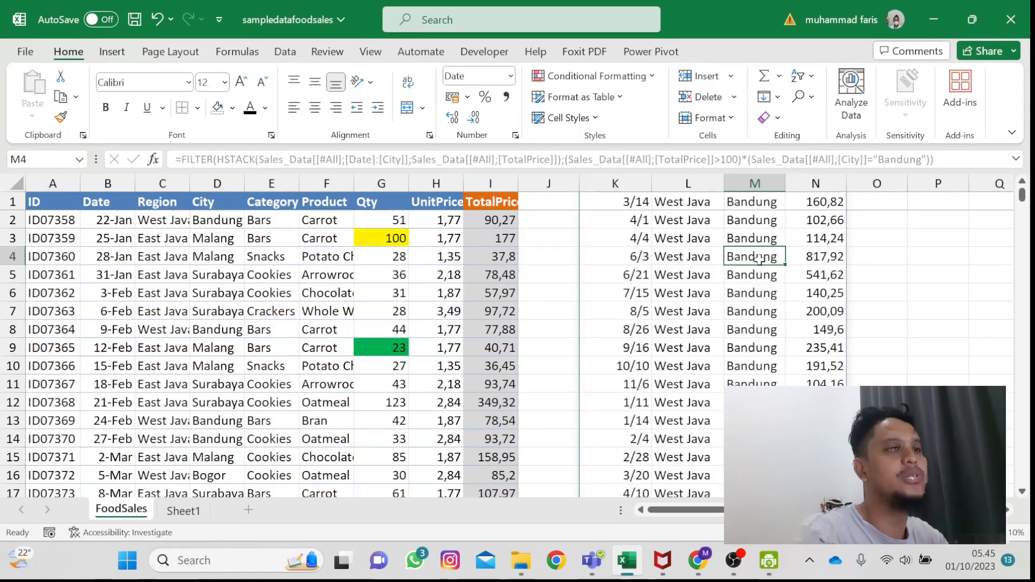
Step: Join the two FILTER conditions in K1's formula with + so that rows meeting either condition are returned
{"action": "key", "text": "Up"}
{"action": "key", "text": "Up"}
{"action": "key", "text": "Up"}
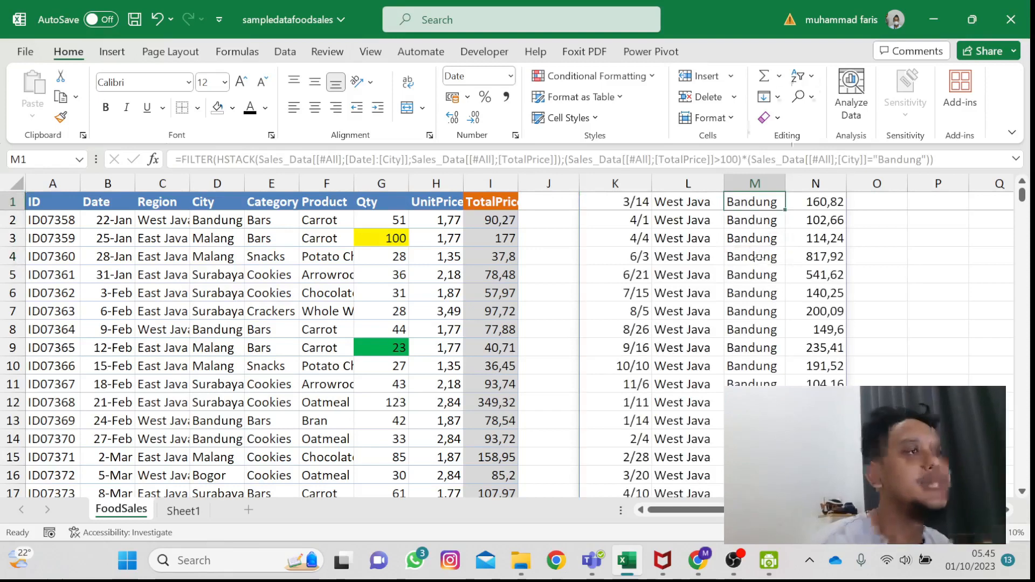
{"action": "key", "text": "F2"}
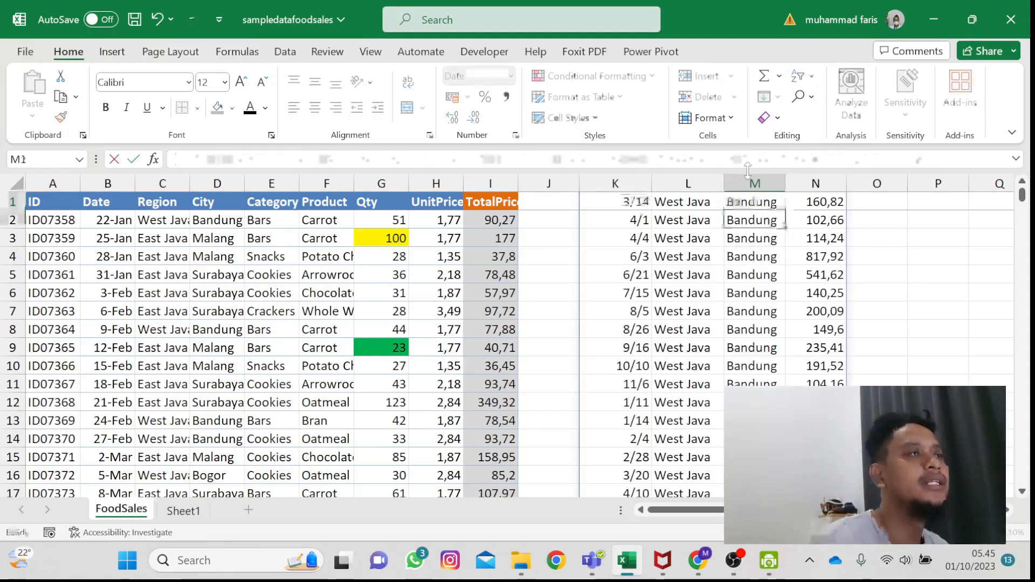
{"action": "key", "text": "Return"}
{"action": "key", "text": "Up"}
{"action": "key", "text": "Left"}
{"action": "key", "text": "Left"}
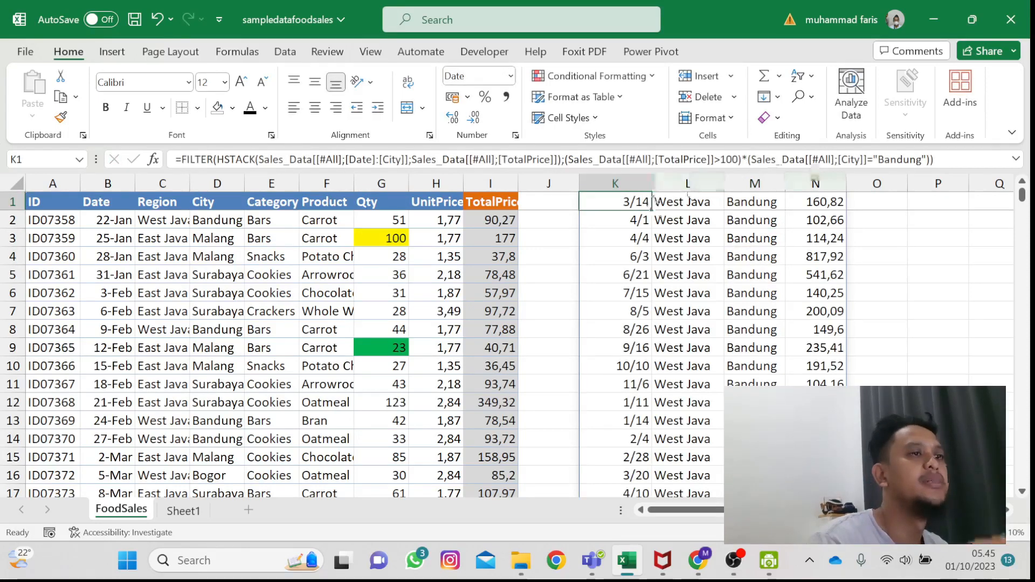
{"action": "key", "text": "F2"}
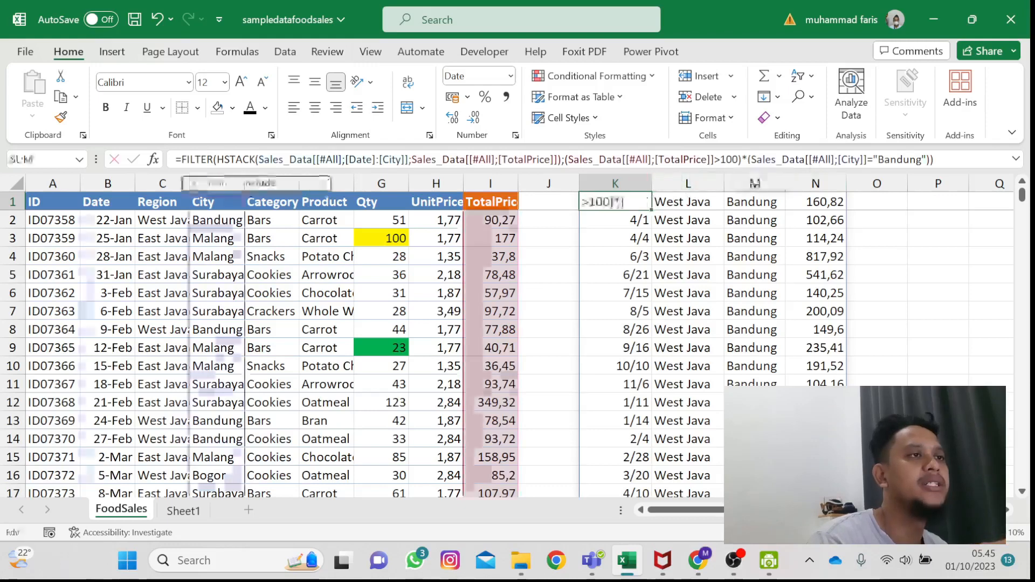
{"action": "key", "text": "BackSpace"}
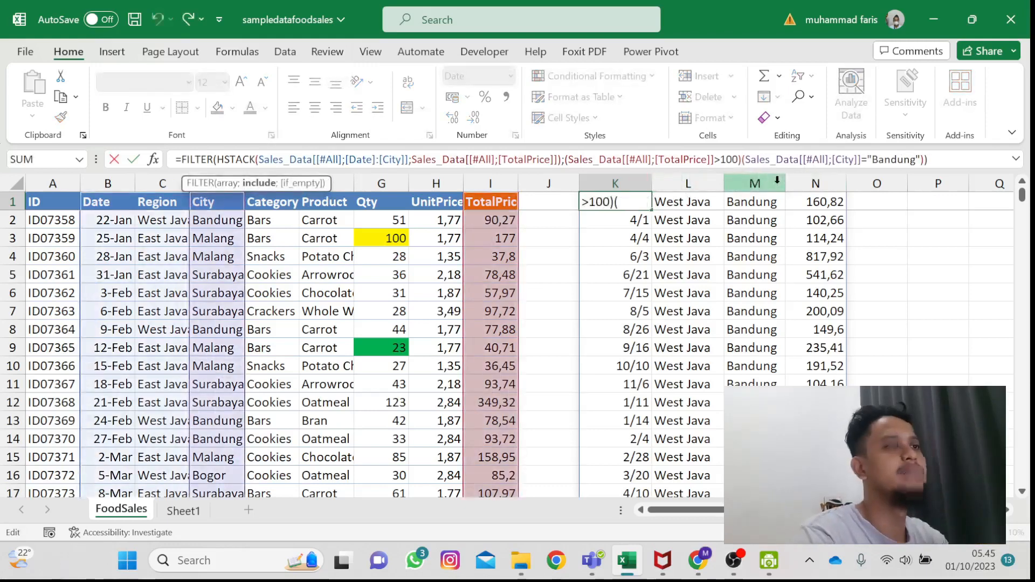
{"action": "type", "text": "+"}
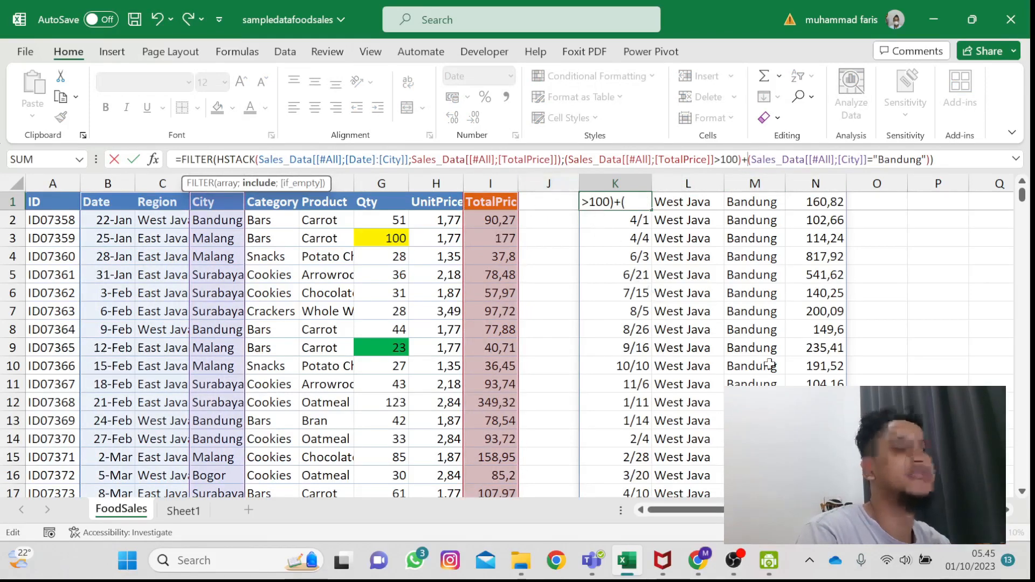
{"action": "key", "text": "Return"}
Step: Examine the City and TotalPrice values in the spilled rows against the either-or conditions
{"action": "left_click", "coordinate": [773, 274]}
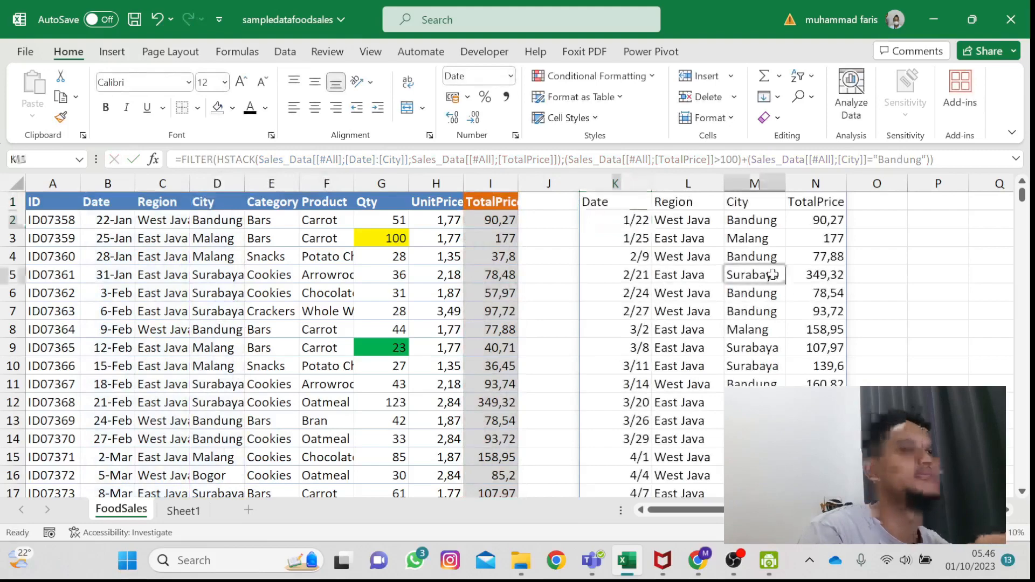
{"action": "left_click", "coordinate": [826, 256]}
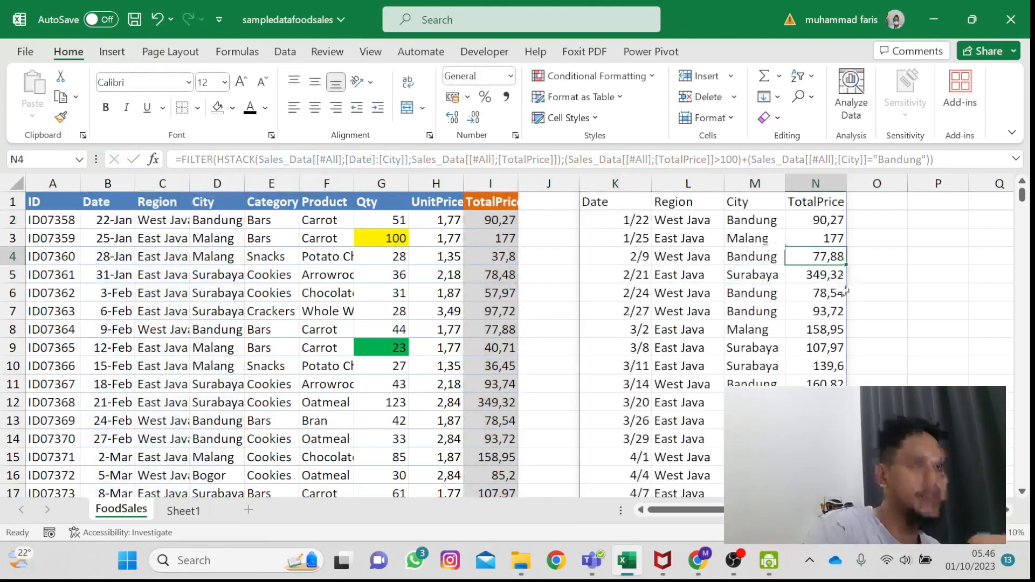
{"action": "scroll", "coordinate": [844, 291], "scroll_direction": "down", "scroll_amount": 1}
{"action": "scroll", "coordinate": [815, 324], "scroll_direction": "up", "scroll_amount": 1}
{"action": "scroll", "coordinate": [788, 349], "scroll_direction": "down", "scroll_amount": 1}
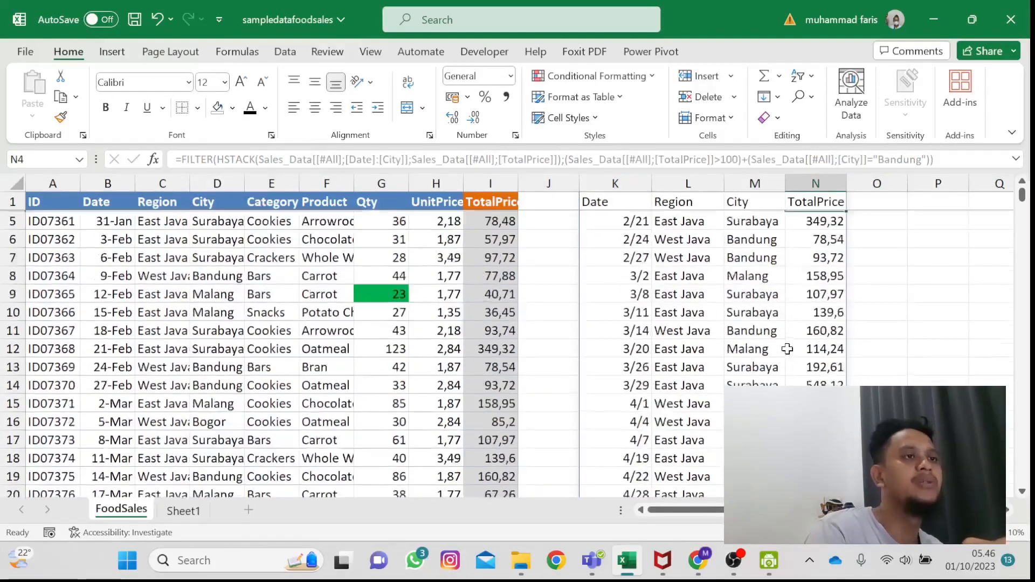
{"action": "scroll", "coordinate": [787, 349], "scroll_direction": "down", "scroll_amount": 2}
{"action": "scroll", "coordinate": [787, 350], "scroll_direction": "up", "scroll_amount": 1}
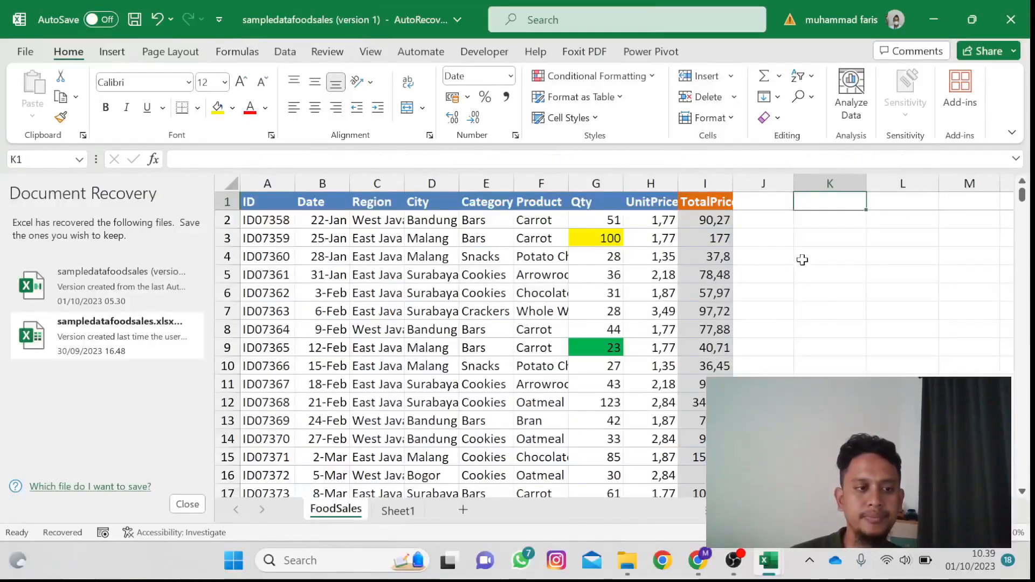
Step: Close the Document Recovery list in the recovered sampledatafoodsales workbook
{"action": "left_click", "coordinate": [194, 506]}
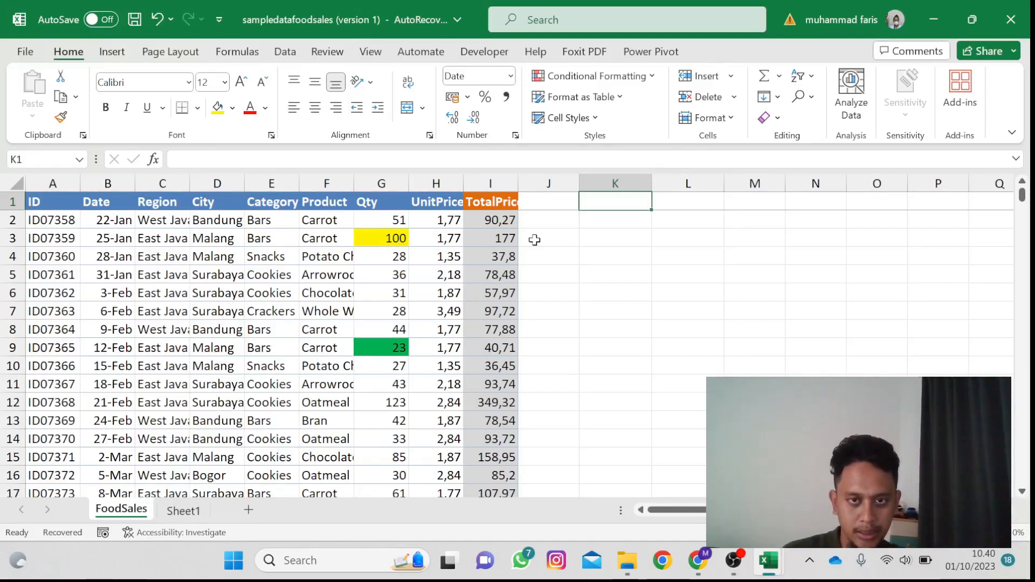
{"action": "type", "text": "=filt"}
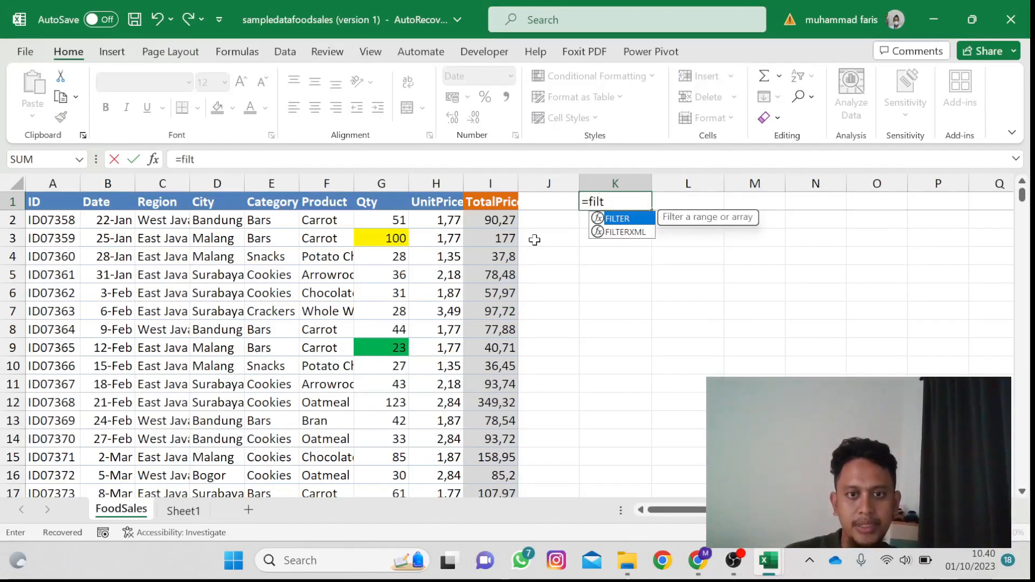
{"action": "type", "text": "er"}
{"action": "key", "text": "BackSpace"}
{"action": "key", "text": "BackSpace"}
{"action": "key", "text": "BackSpace"}
{"action": "key", "text": "BackSpace"}
{"action": "key", "text": "BackSpace"}
{"action": "key", "text": "BackSpace"}
{"action": "key", "text": "BackSpace"}
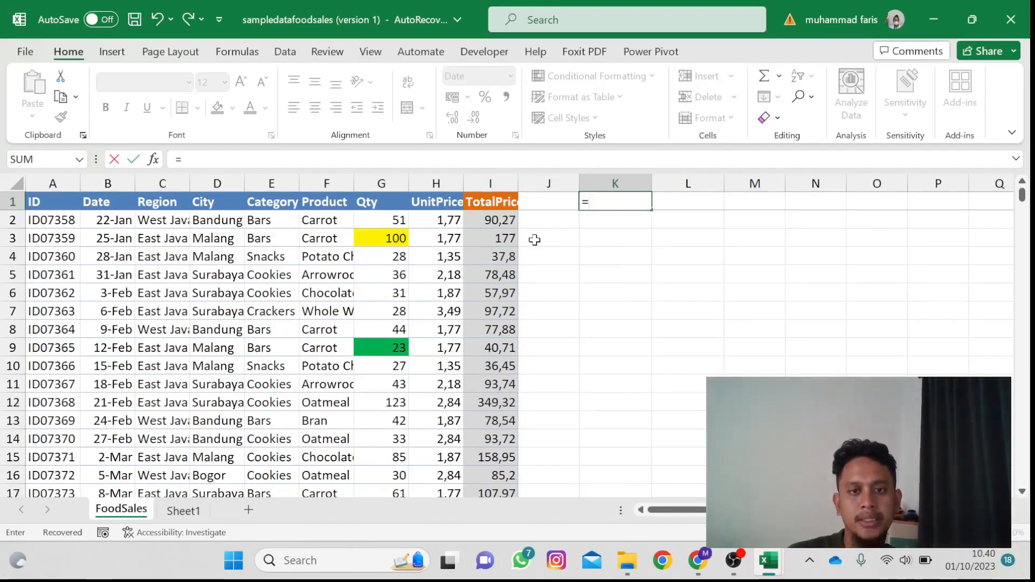
{"action": "key", "text": "Return"}
{"action": "key", "text": "Up"}
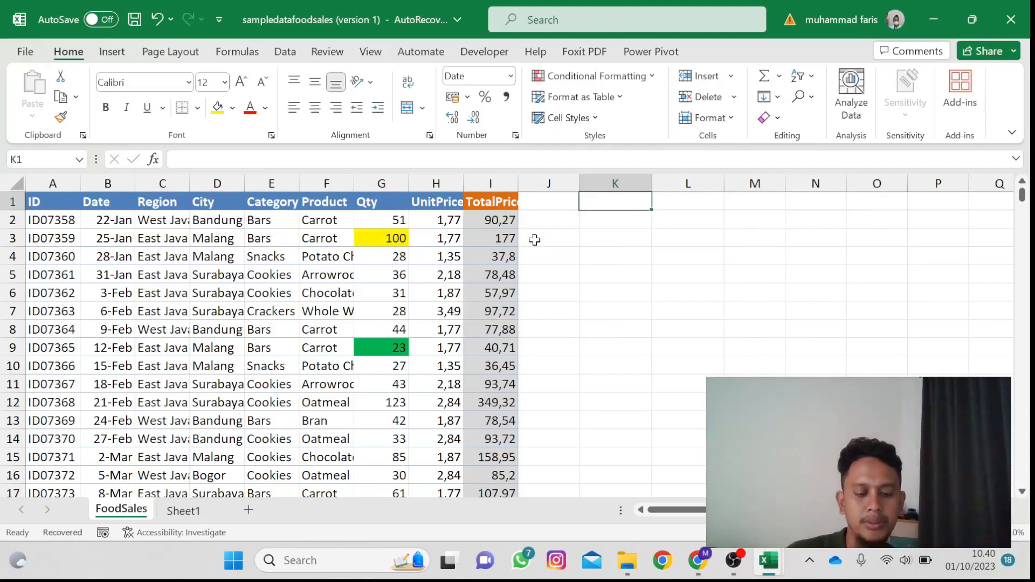
Step: Enter Bandung in K1 and start a FILTER formula in K2 with Sales_Data[[#All];[TotalPrice]] as its array
{"action": "type", "text": "Bandung"}
{"action": "key", "text": "Return"}
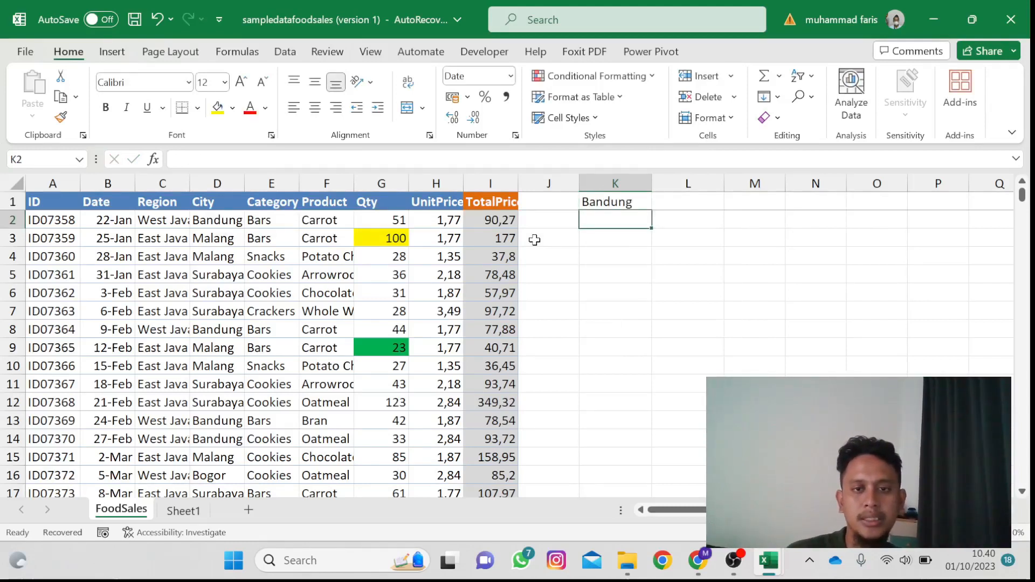
{"action": "type", "text": "=filter"}
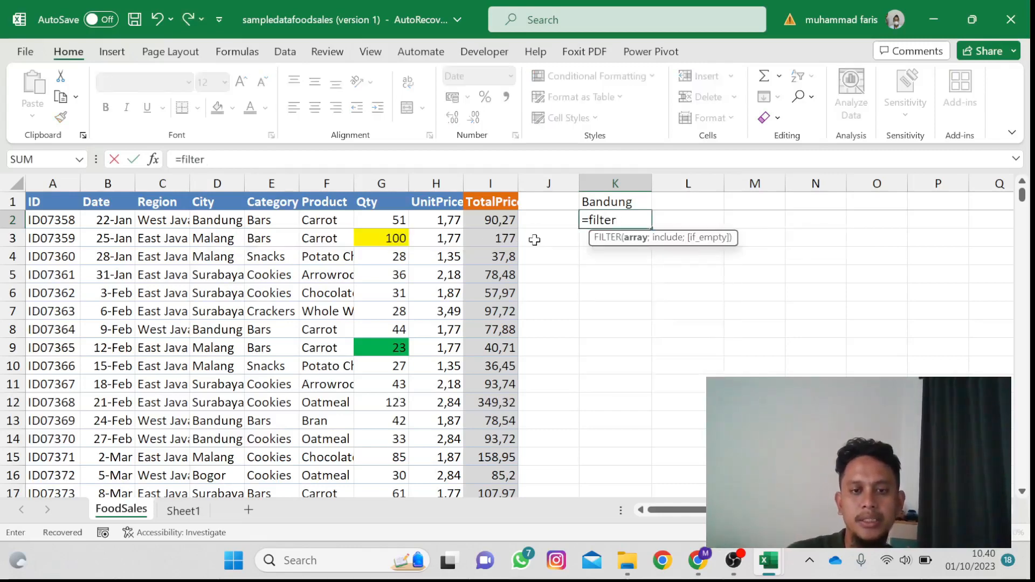
{"action": "type", "text": "("}
{"action": "left_click", "coordinate": [480, 199]}
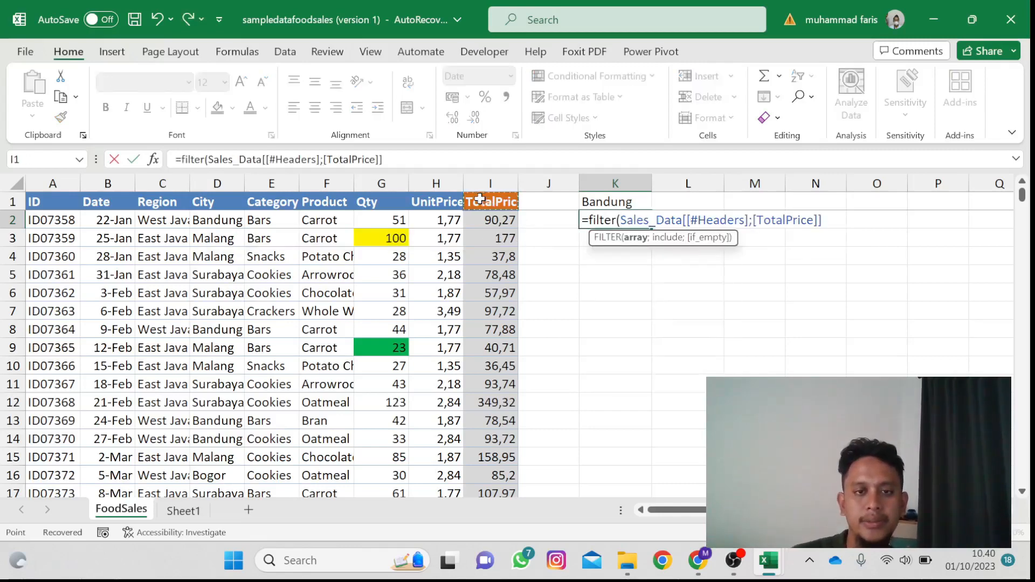
{"action": "key", "text": "ctrl+shift+Down"}
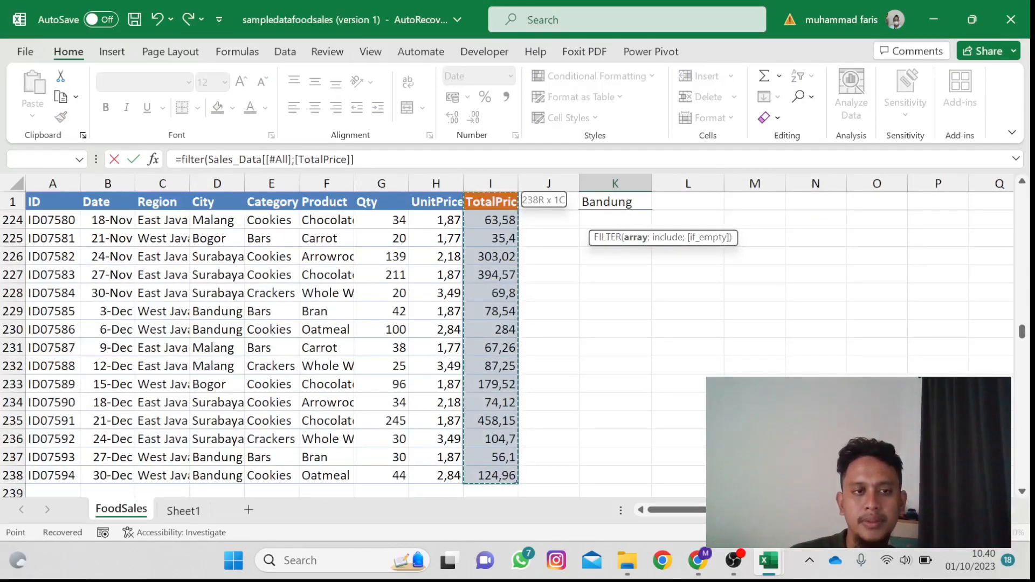
{"action": "left_click", "coordinate": [356, 160]}
{"action": "type", "text": ";"}
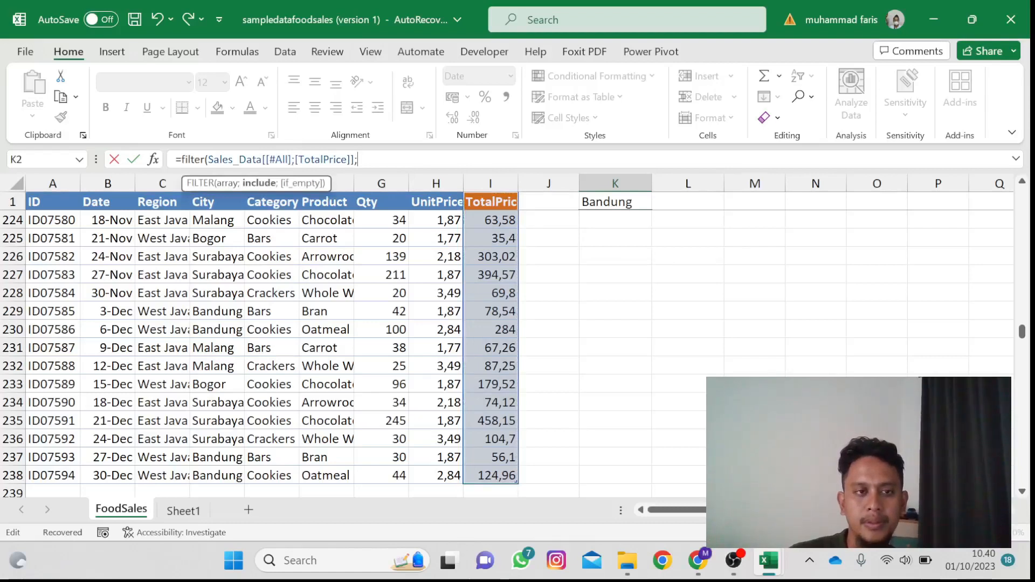
Step: Add the condition Sales_Data[[#All];[City]]="Bandung" to K2's FILTER function and enter the formula
{"action": "left_click", "coordinate": [218, 201]}
{"action": "key", "text": "ctrl+shift+Down"}
{"action": "type", "text": "="}
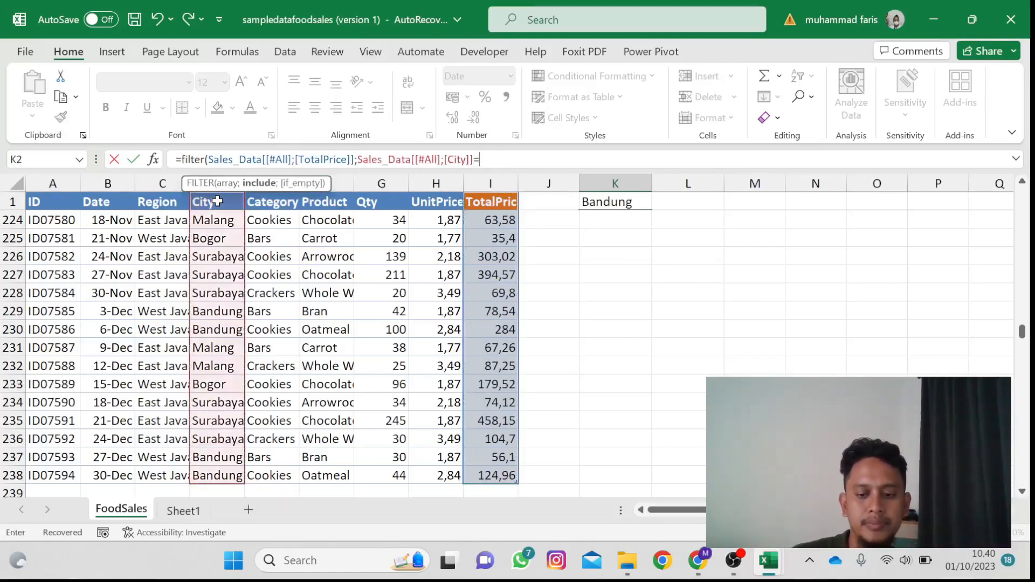
{"action": "type", "text": "\"Bandung"}
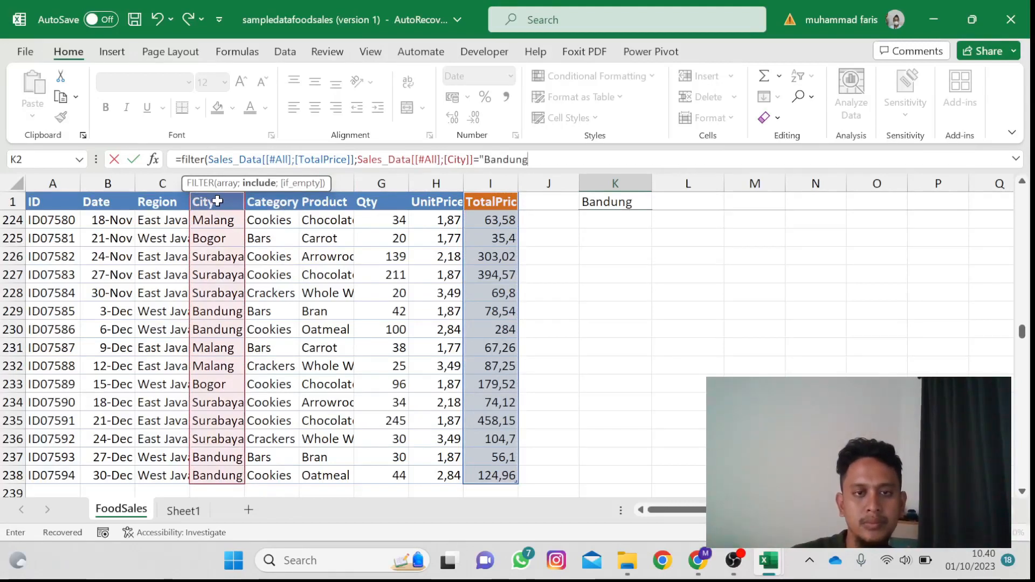
{"action": "type", "text": "\""}
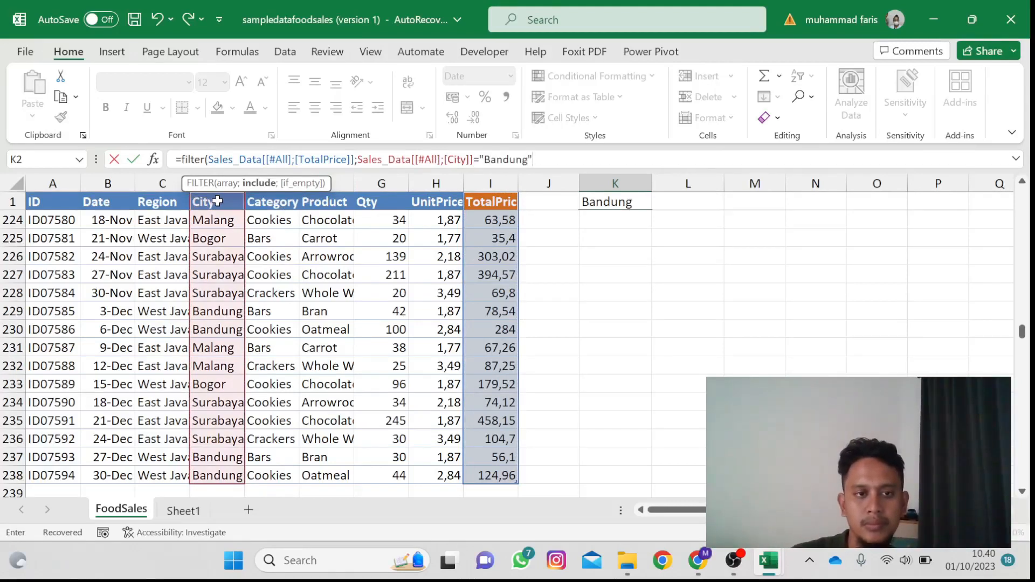
{"action": "type", "text": ")"}
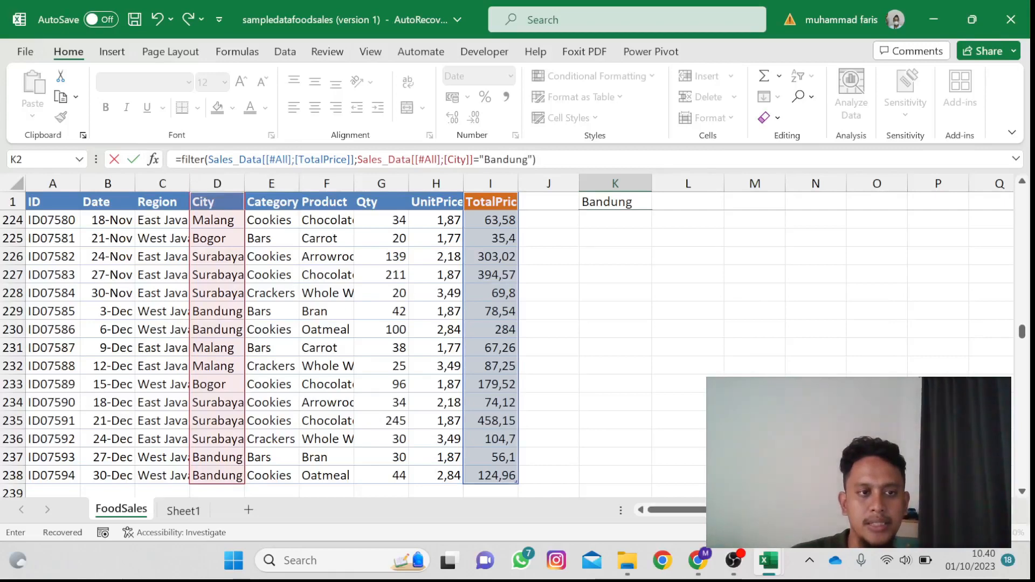
{"action": "key", "text": "Return"}
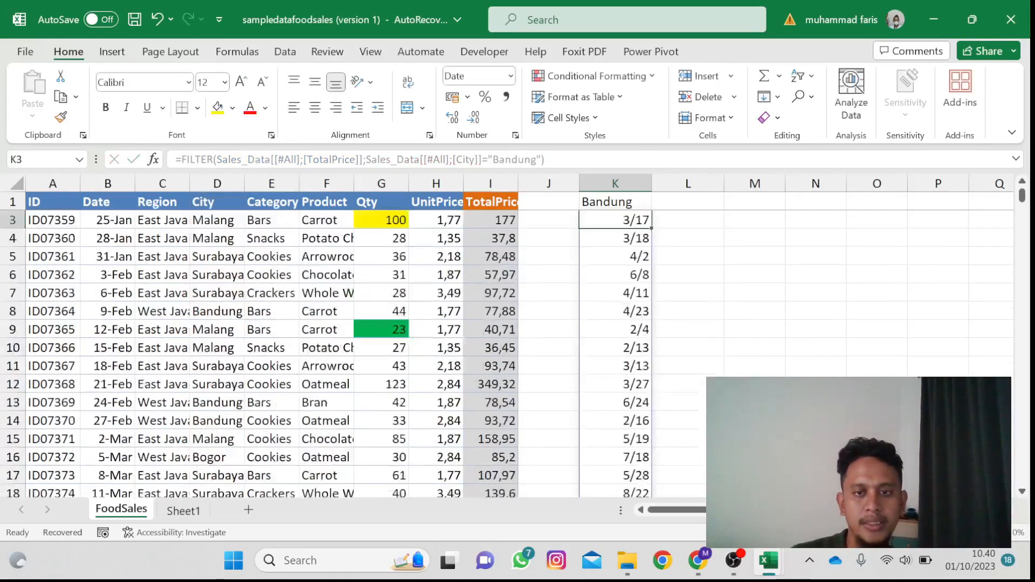
Step: Set the number format of column K to General
{"action": "key", "text": "Up"}
{"action": "key", "text": "Up"}
{"action": "key", "text": "Down"}
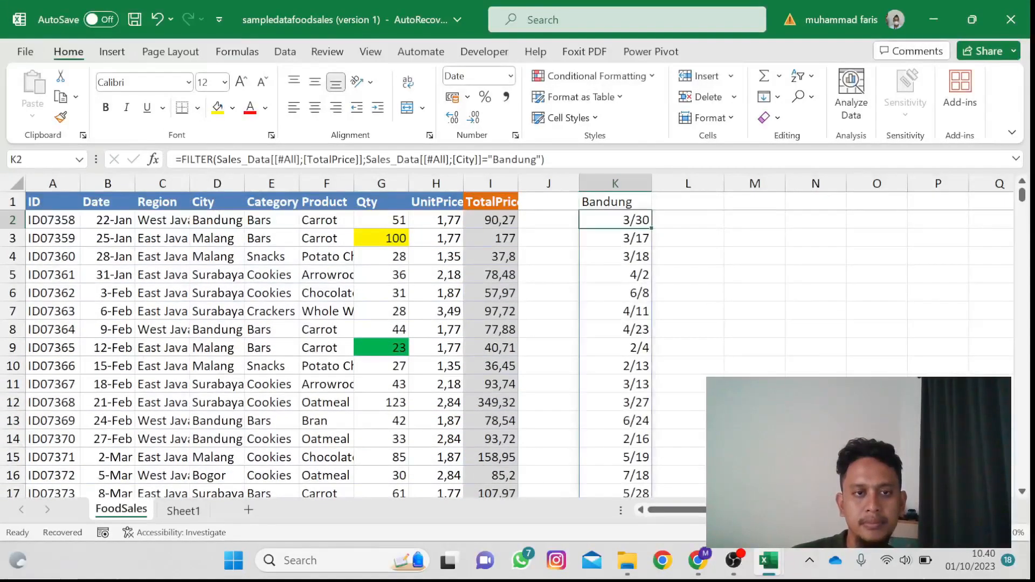
{"action": "left_click", "coordinate": [607, 175]}
{"action": "left_click", "coordinate": [511, 76]}
{"action": "left_click", "coordinate": [494, 101]}
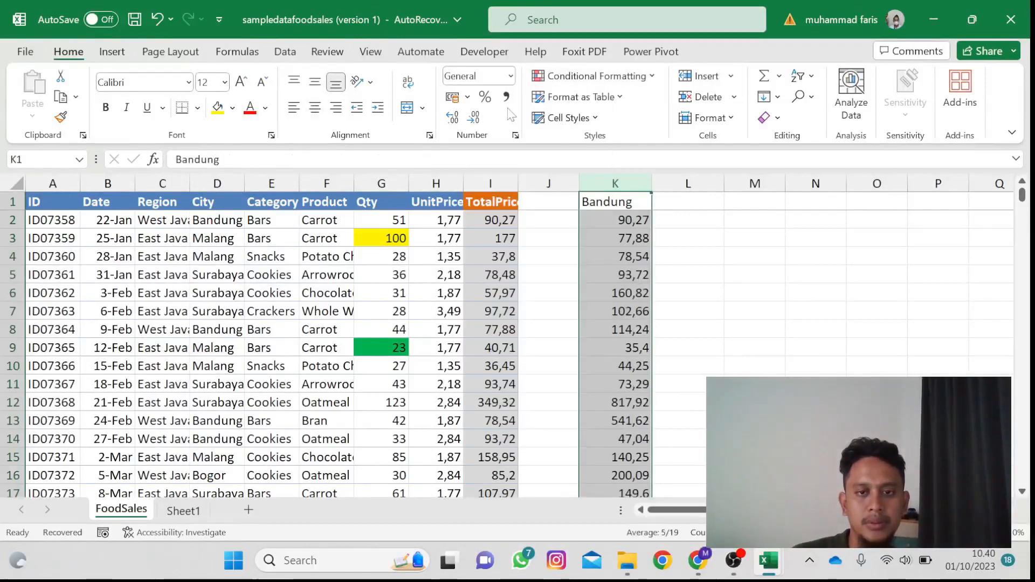
Step: Examine the K2 formula and its spilled Bandung TotalPrice values down to the last row
{"action": "left_click", "coordinate": [633, 221]}
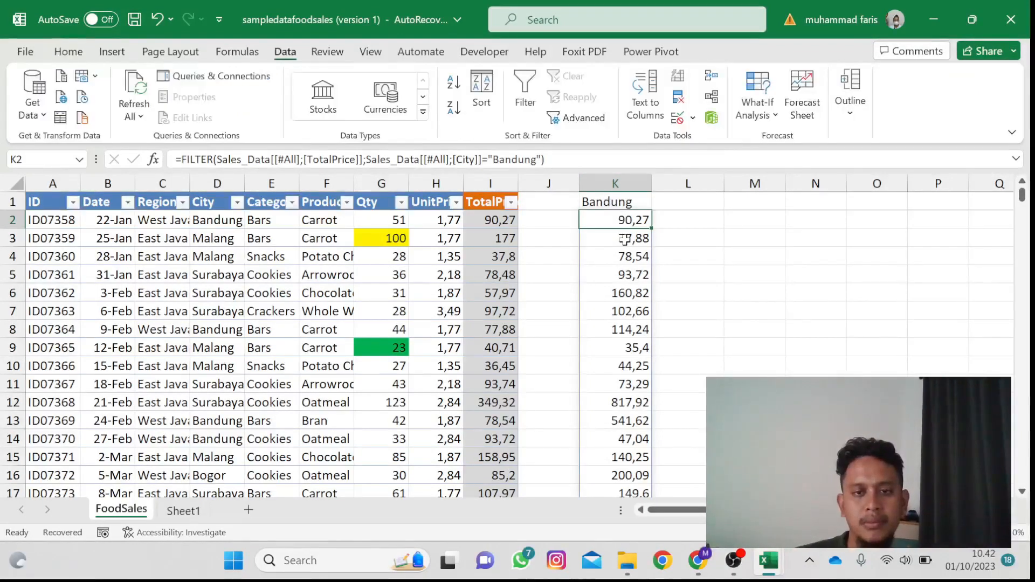
{"action": "key", "text": "Up"}
{"action": "key", "text": "Down"}
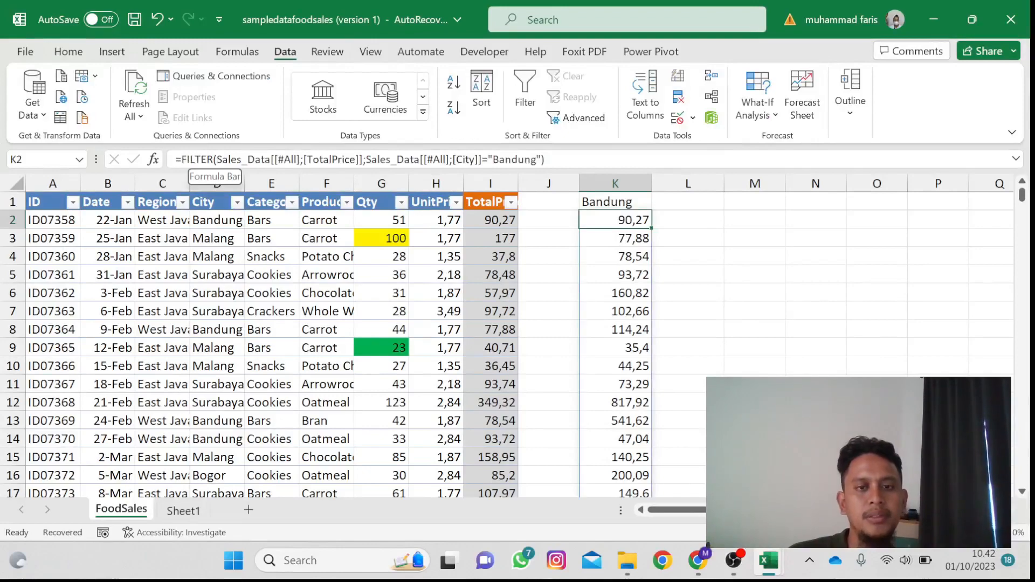
{"action": "scroll", "coordinate": [376, 310], "scroll_direction": "down", "scroll_amount": 13}
{"action": "key", "text": "Up"}
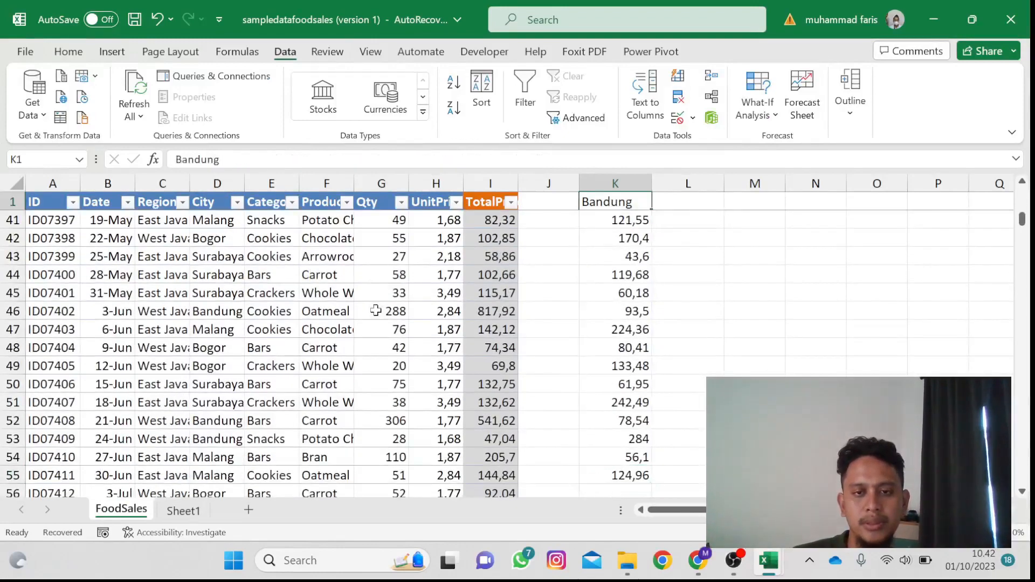
{"action": "key", "text": "Down"}
{"action": "key", "text": "ctrl+shift+Down"}
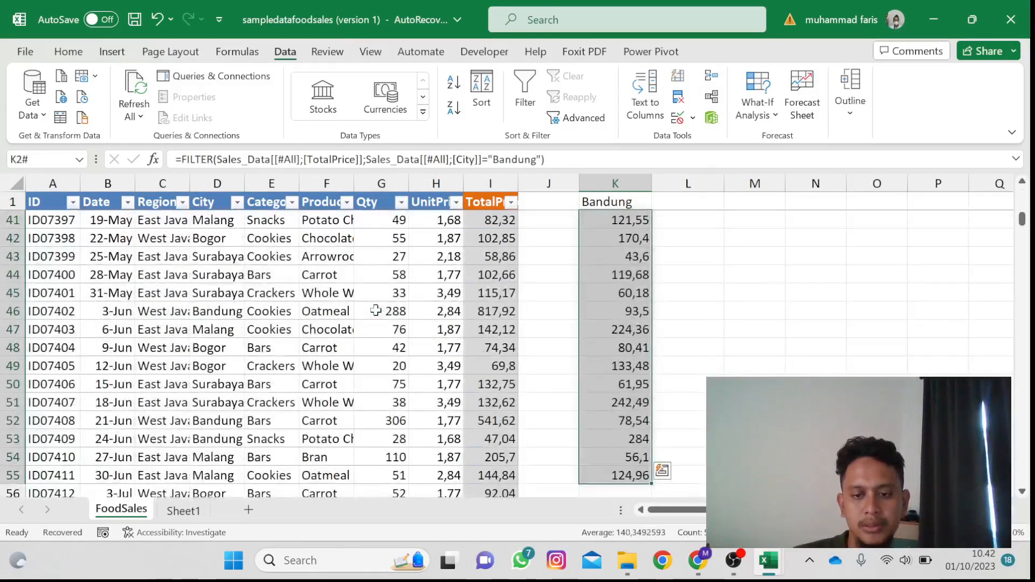
{"action": "key", "text": "Up"}
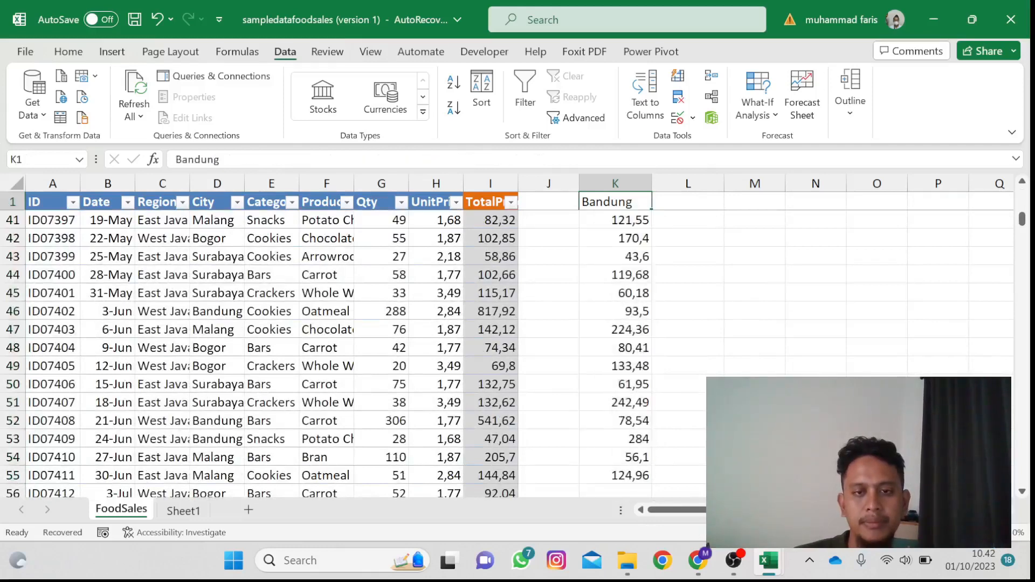
Step: Nest K2's FILTER function inside SUM to total Bandung's TotalPrice values, and enter the formula
{"action": "key", "text": "Down"}
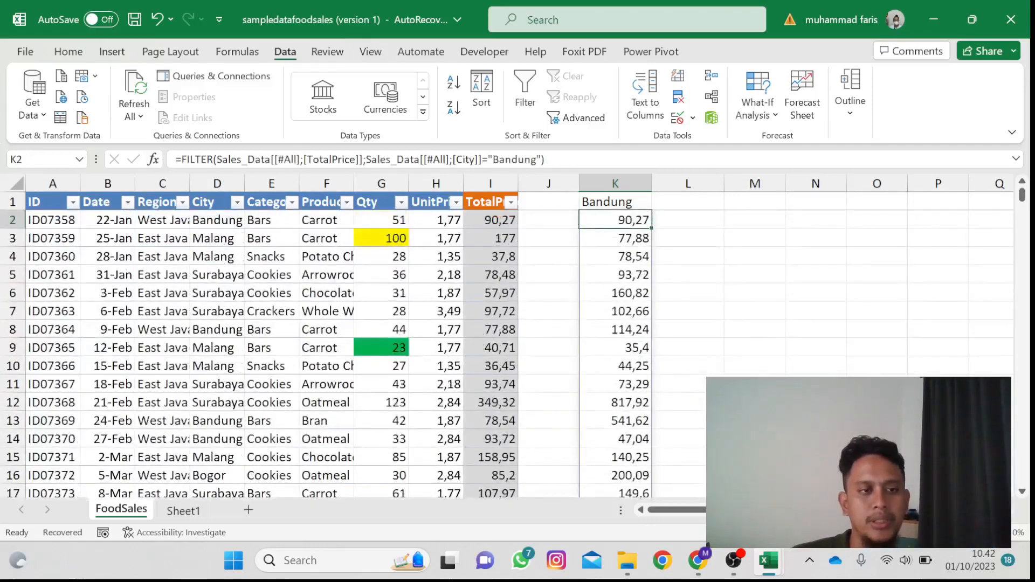
{"action": "left_click", "coordinate": [181, 159]}
{"action": "type", "text": "SUM("}
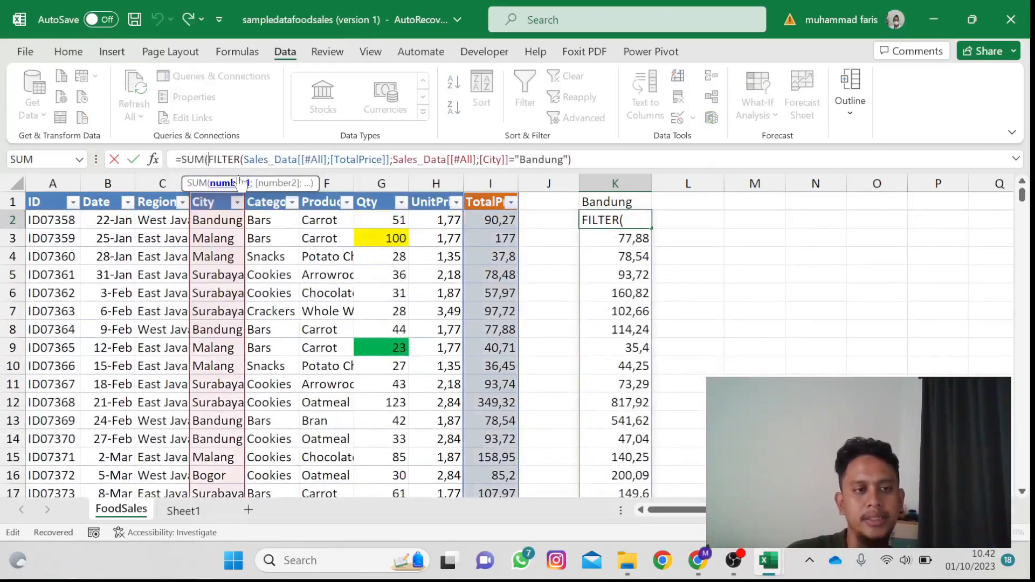
{"action": "left_click", "coordinate": [575, 160]}
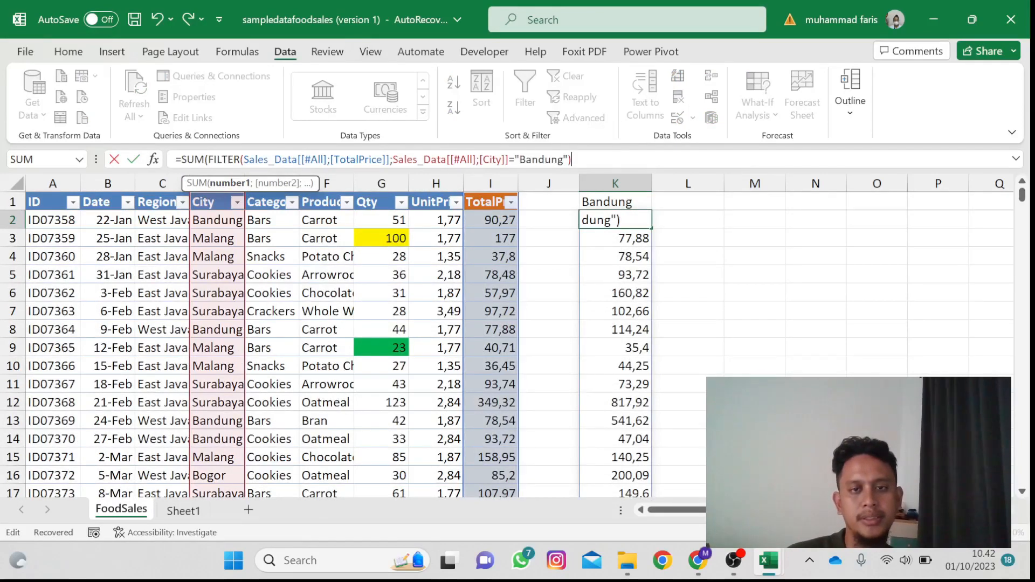
{"action": "type", "text": ")"}
{"action": "key", "text": "Return"}
{"action": "key", "text": "Up"}
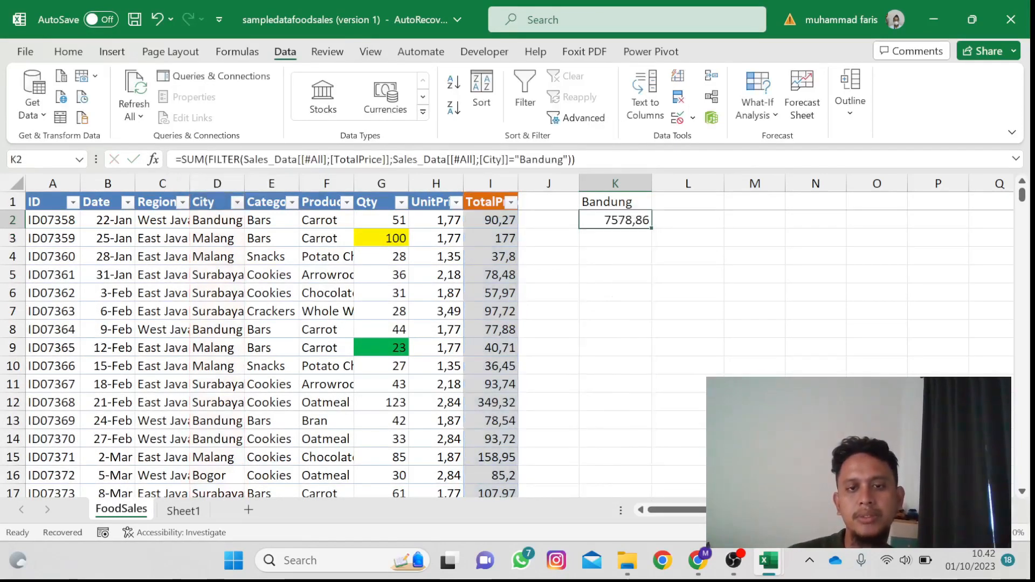
Step: Filter the table's City column to show only Bandung
{"action": "key", "text": "Left"}
{"action": "key", "text": "Left"}
{"action": "key", "text": "Left"}
{"action": "key", "text": "Left"}
{"action": "key", "text": "Left"}
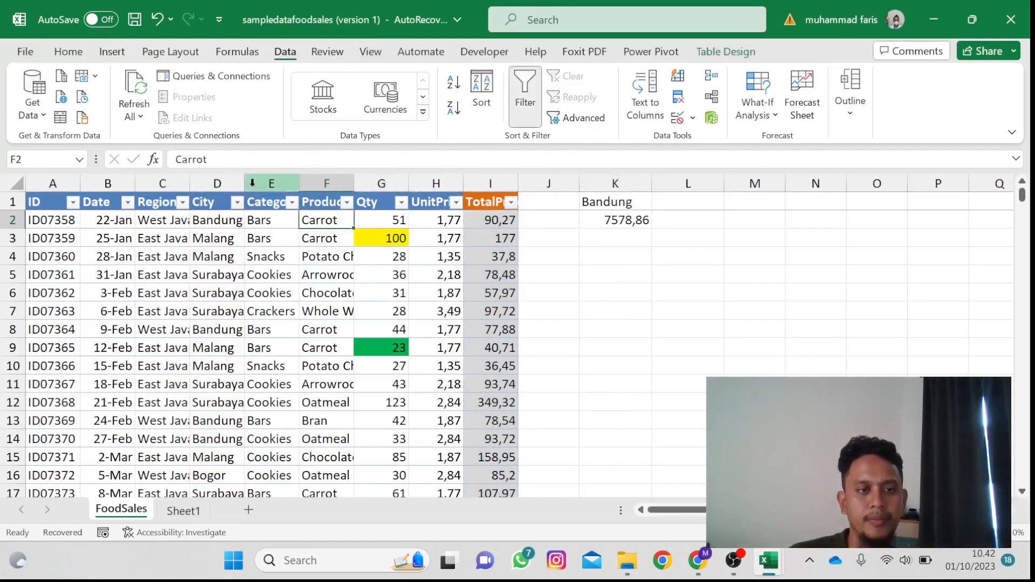
{"action": "left_click", "coordinate": [237, 203]}
{"action": "left_click", "coordinate": [81, 368]}
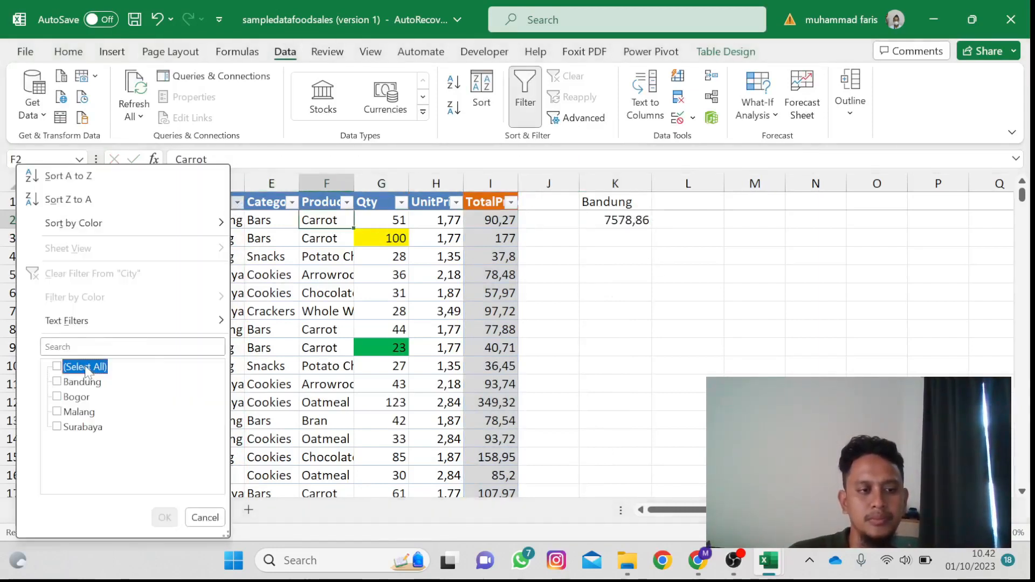
{"action": "left_click", "coordinate": [80, 382]}
{"action": "left_click", "coordinate": [165, 518]}
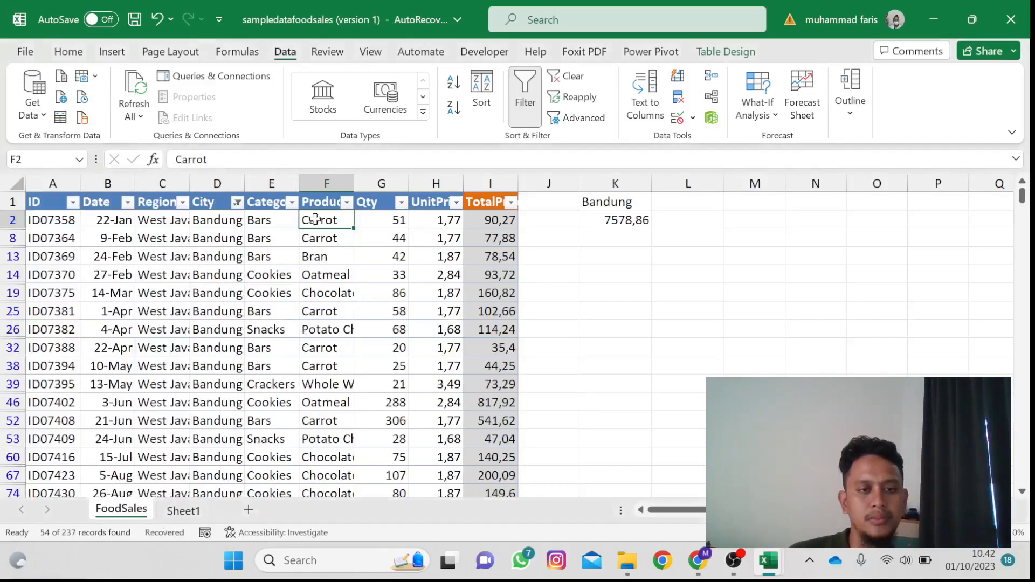
Step: Select the filtered TotalPrice values down to the last row to check their sum, and clear the table filter
{"action": "left_click", "coordinate": [496, 222]}
{"action": "key", "text": "ctrl+shift+Down"}
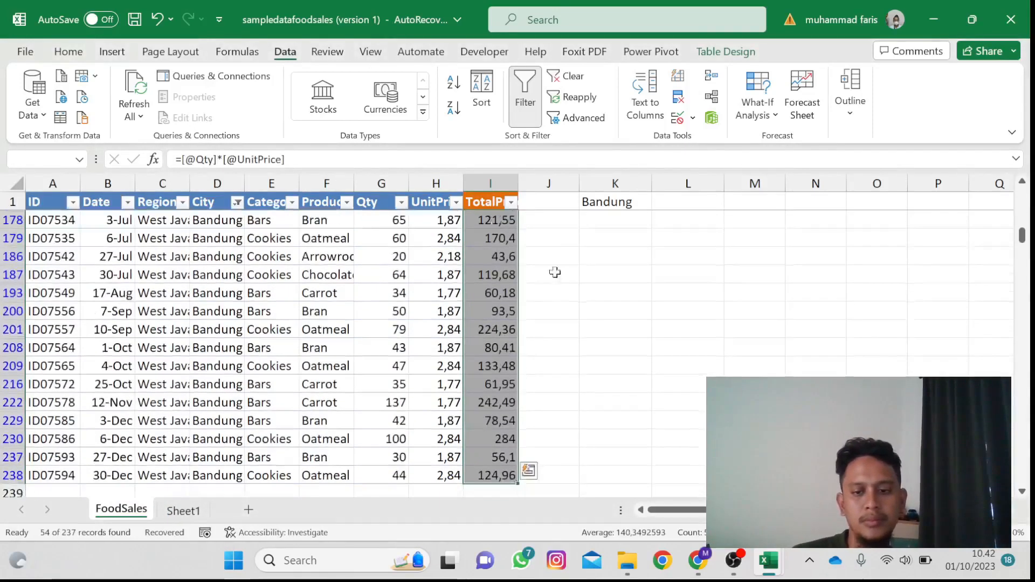
{"action": "scroll", "coordinate": [689, 369], "scroll_direction": "up", "scroll_amount": 15}
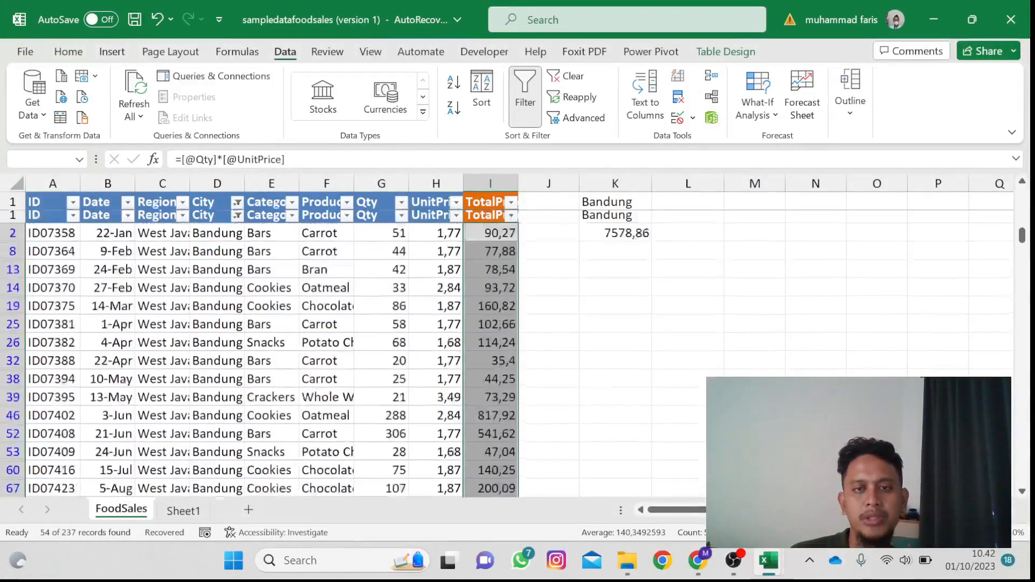
{"action": "left_click", "coordinate": [565, 78]}
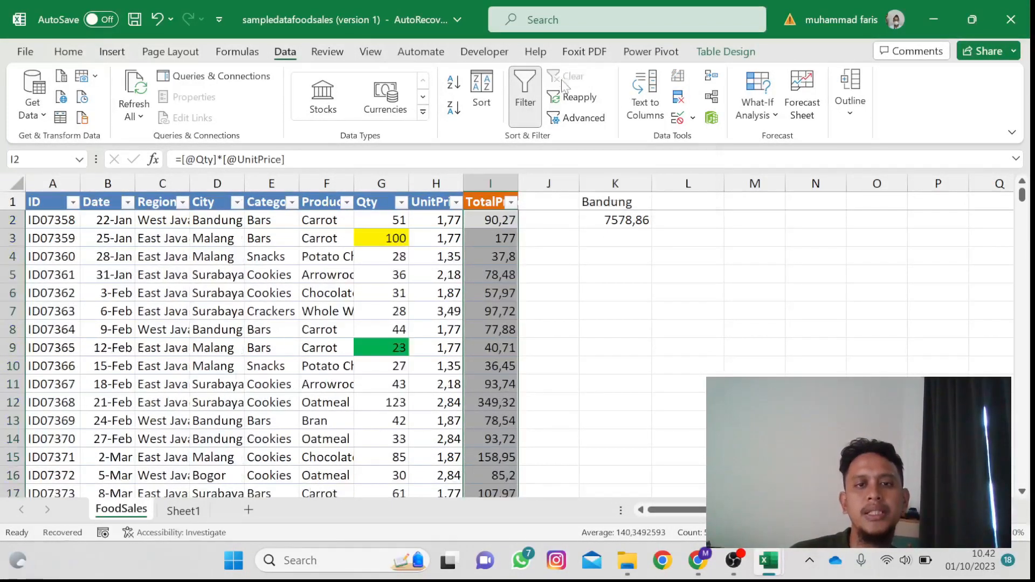
Step: Enclose the City="Bandung" condition in K2's formula in its own parentheses and enter the formula
{"action": "left_click", "coordinate": [614, 221]}
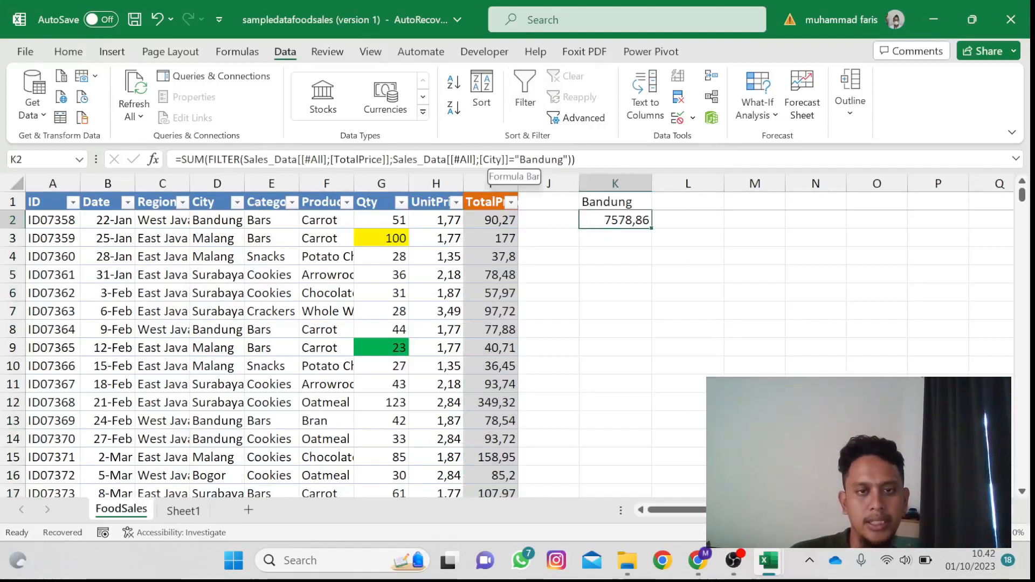
{"action": "left_click", "coordinate": [572, 160]}
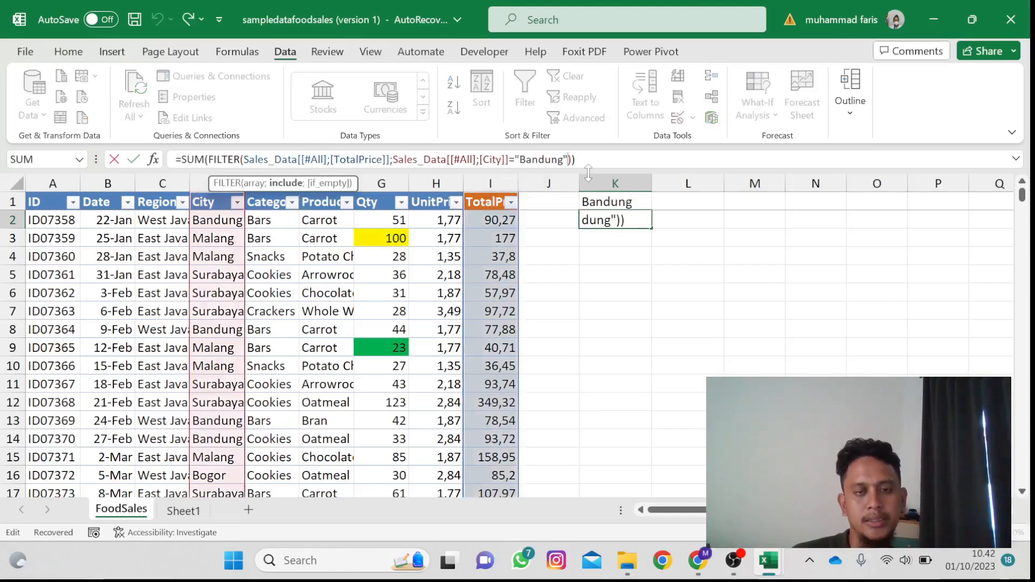
{"action": "type", "text": ")"}
{"action": "left_click", "coordinate": [394, 159]}
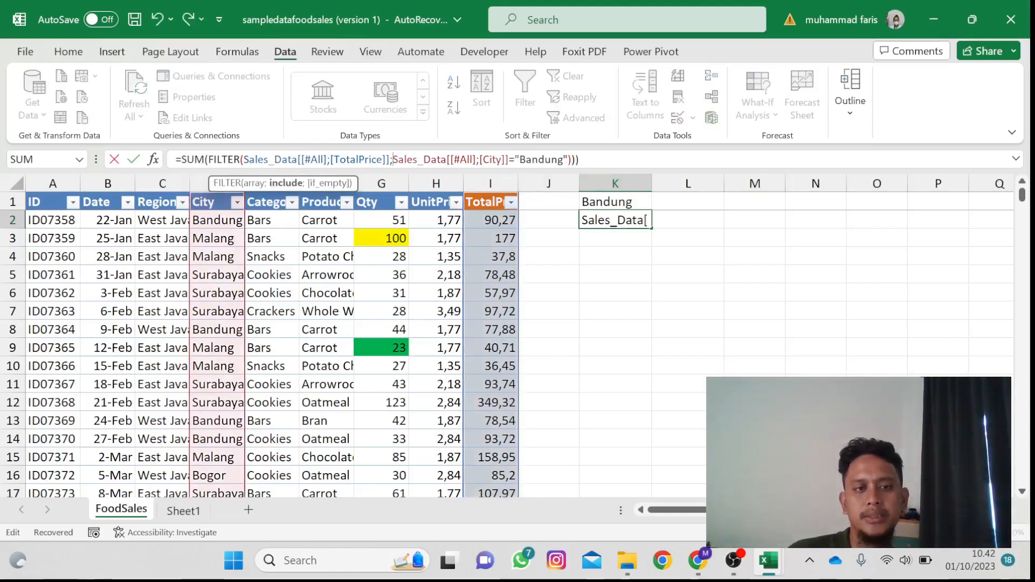
{"action": "type", "text": "("}
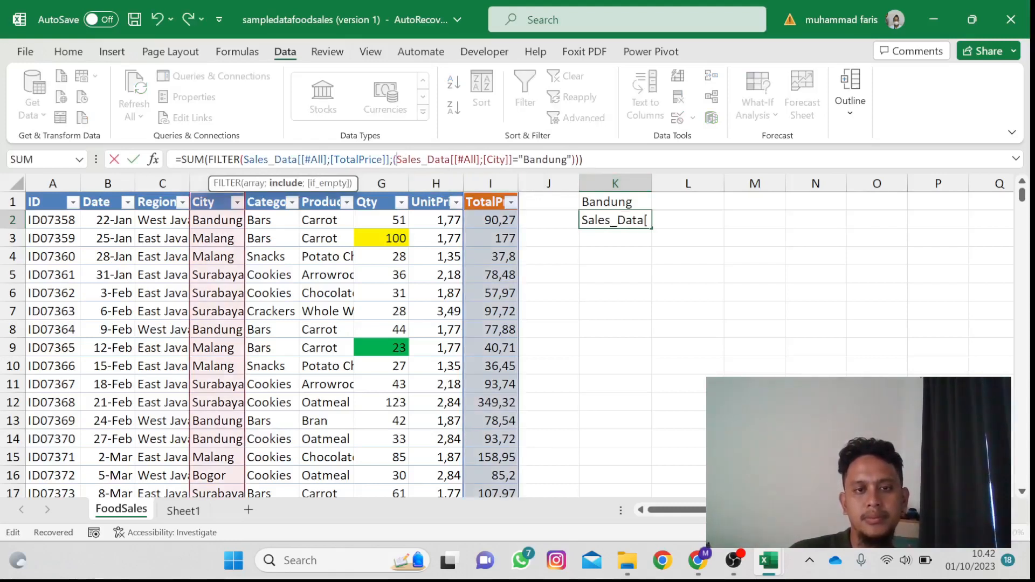
{"action": "key", "text": "Return"}
Step: Enter the date 1-01-2023 in cell L1
{"action": "key", "text": "Up"}
{"action": "key", "text": "Up"}
{"action": "key", "text": "Right"}
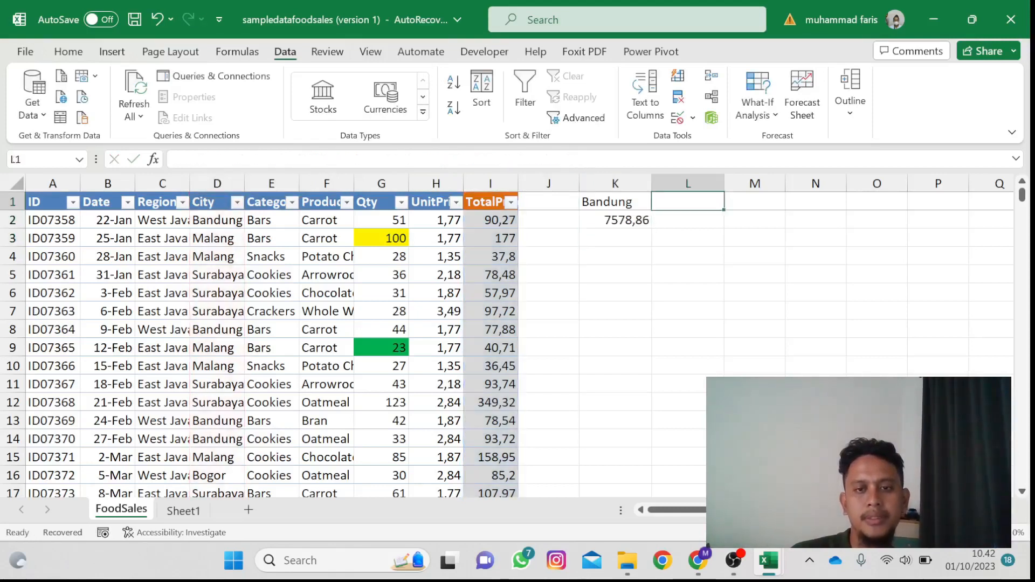
{"action": "type", "text": "="}
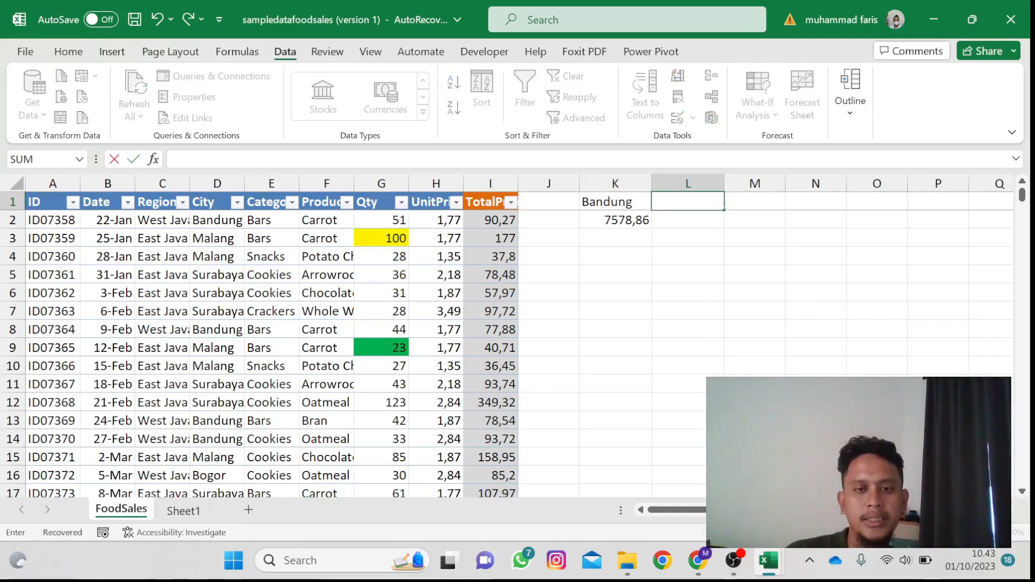
{"action": "key", "text": "BackSpace"}
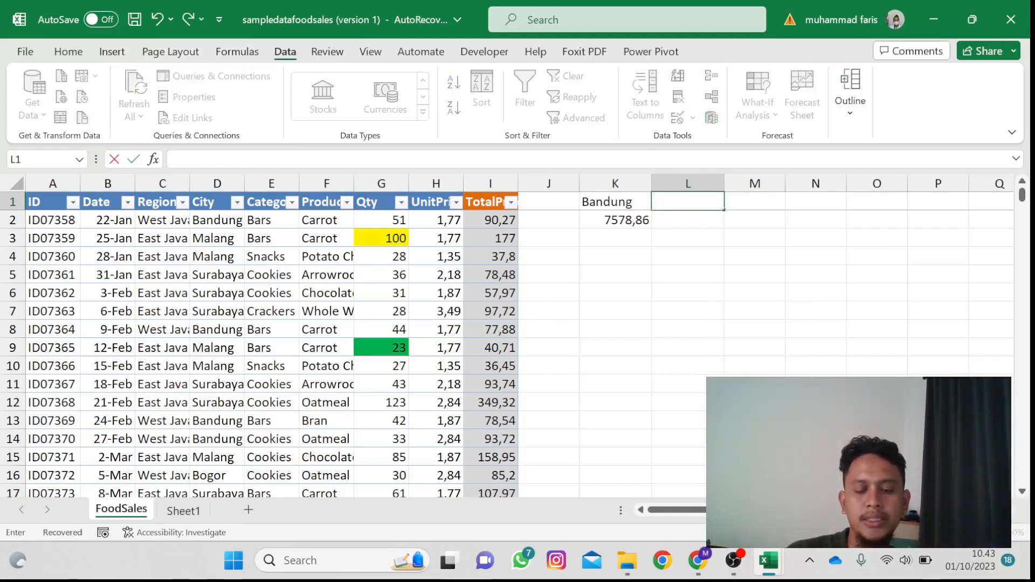
{"action": "type", "text": "1-0"}
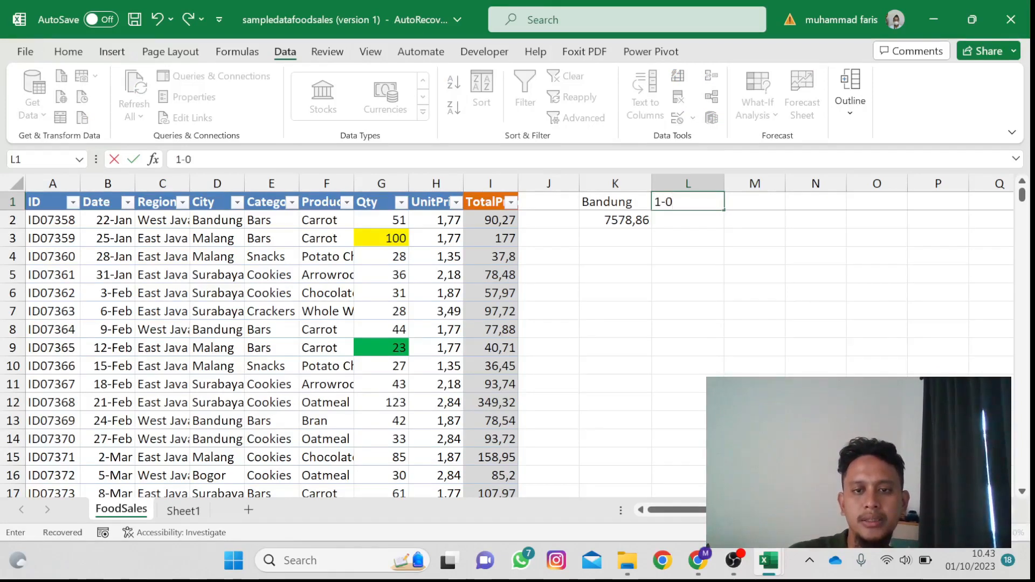
{"action": "type", "text": "1-202"}
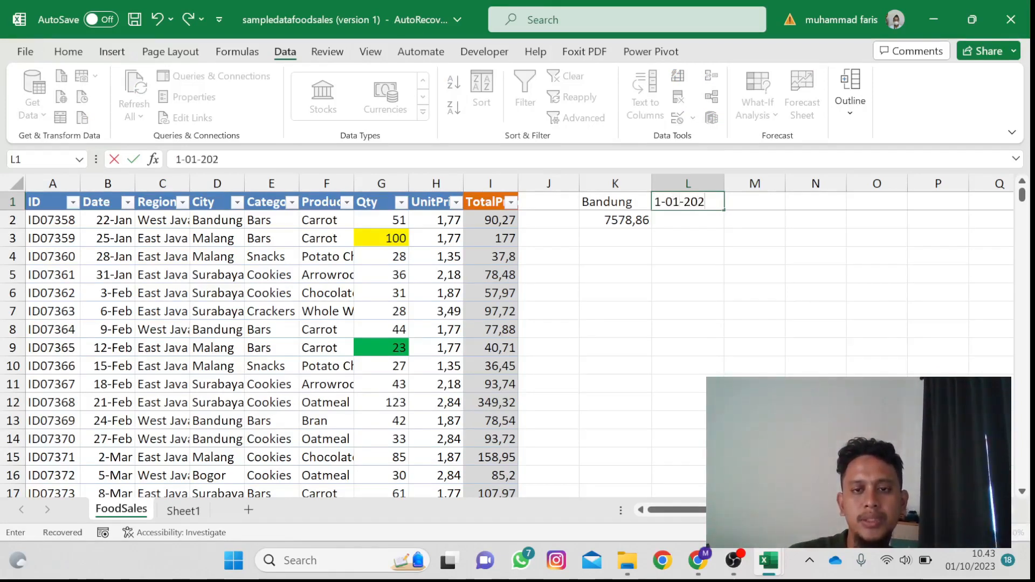
{"action": "type", "text": "3"}
{"action": "key", "text": "Return"}
Step: Replace the last two closing parentheses of K2's formula with * followed by Sales_Data[[#All];[Date]]
{"action": "key", "text": "Left"}
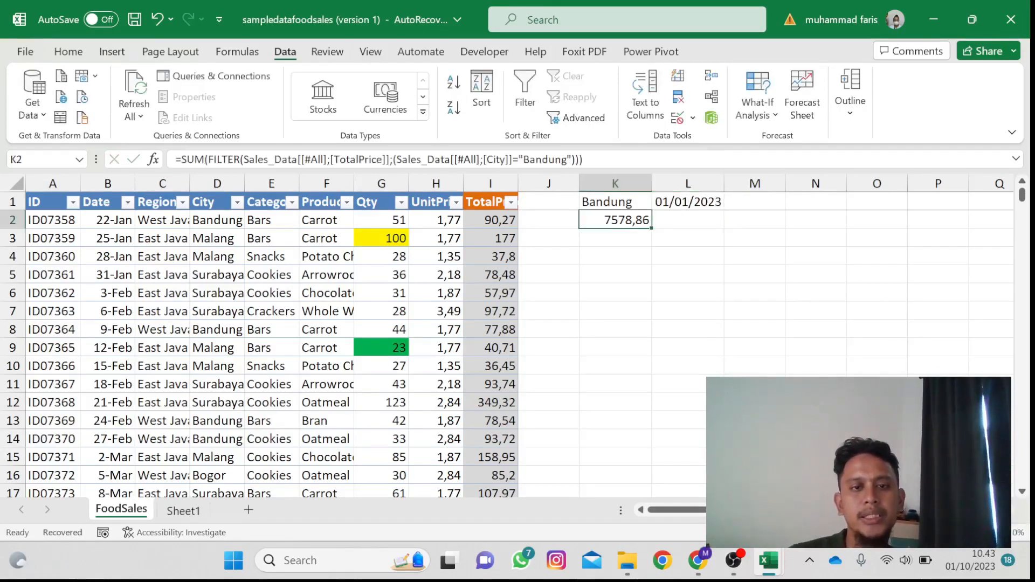
{"action": "left_click", "coordinate": [576, 159]}
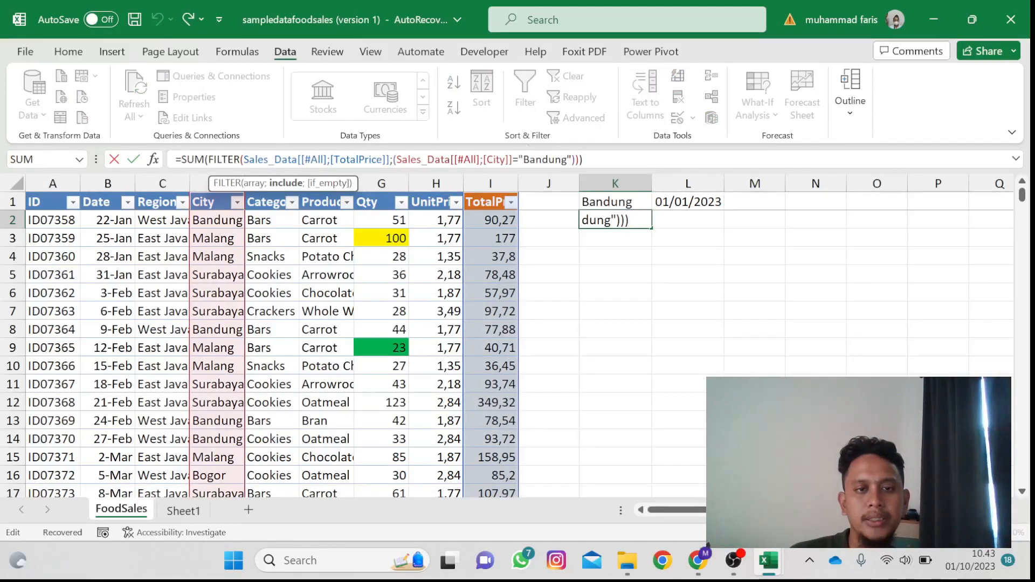
{"action": "key", "text": "Right"}
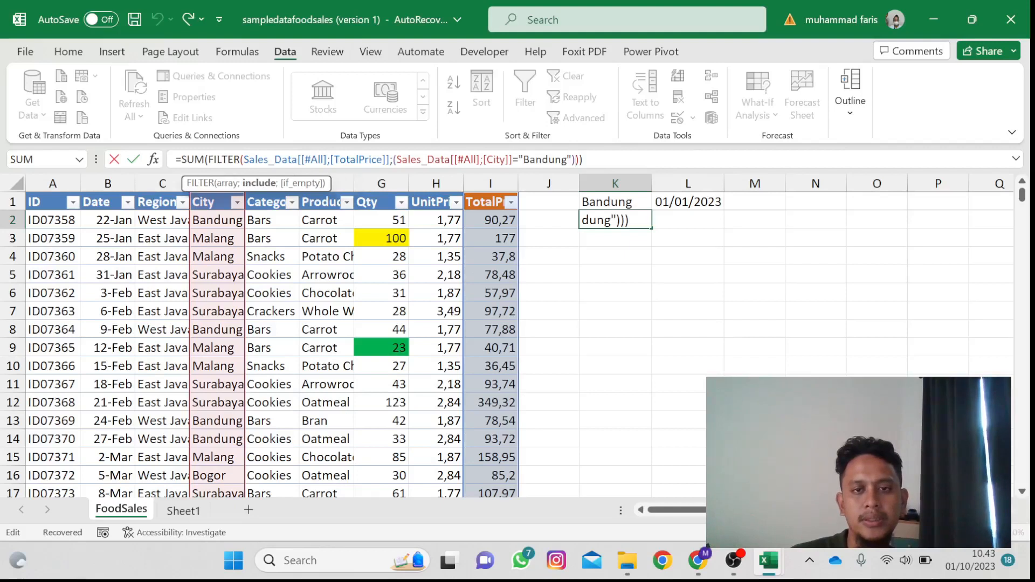
{"action": "key", "text": "Left"}
{"action": "key", "text": "Left"}
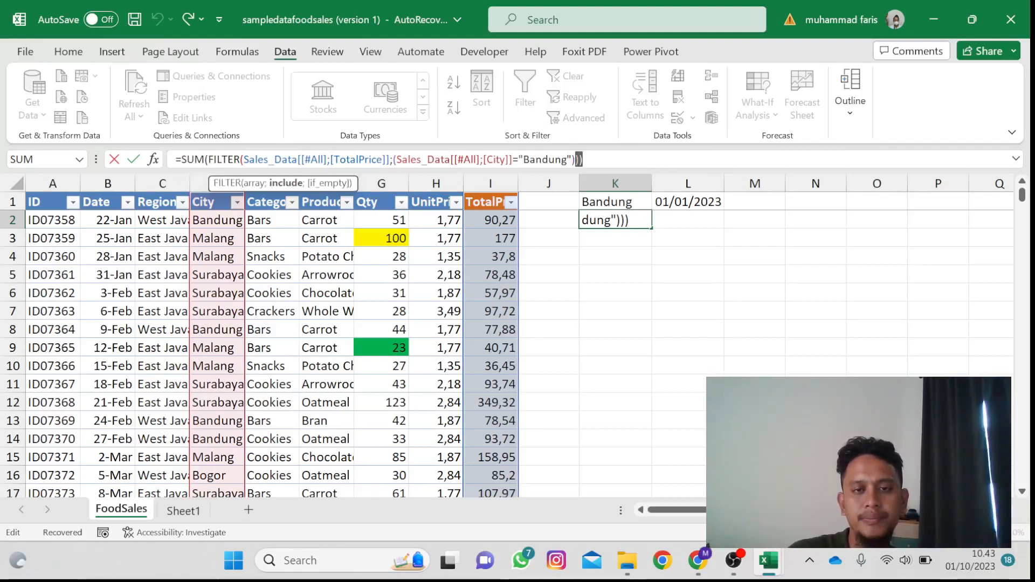
{"action": "key", "text": "Delete"}
{"action": "key", "text": "Delete"}
{"action": "type", "text": "*"}
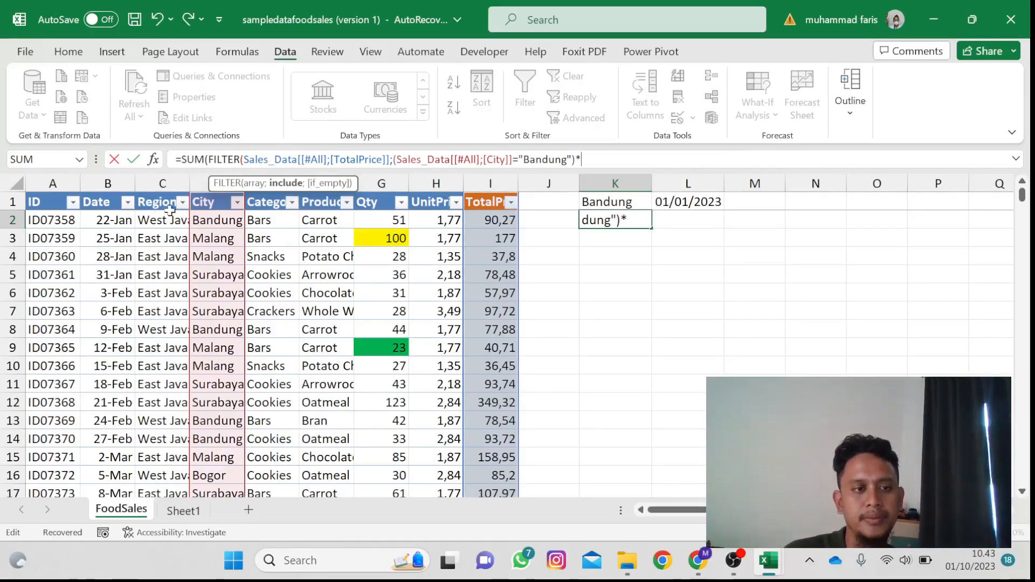
{"action": "left_click", "coordinate": [108, 203]}
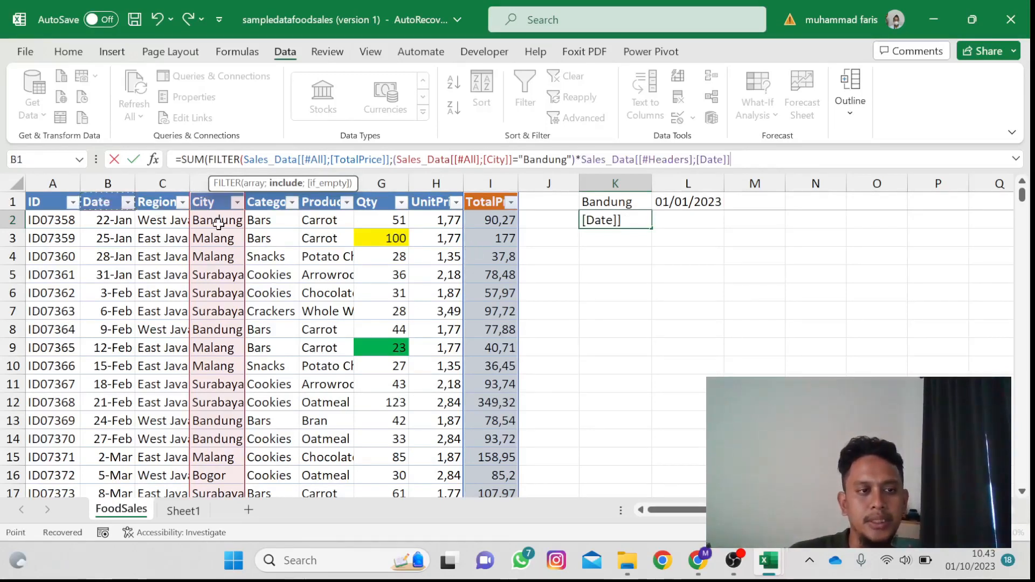
{"action": "key", "text": "ctrl+shift+Down"}
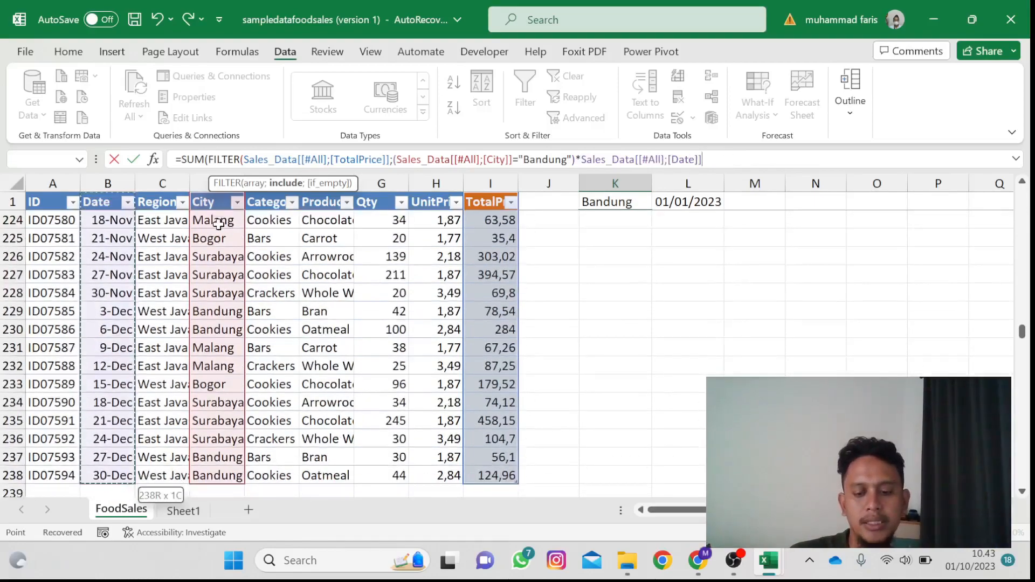
Step: Complete the date comparison in K2's formula as greater than L1
{"action": "type", "text": ">"}
{"action": "scroll", "coordinate": [484, 298], "scroll_direction": "up", "scroll_amount": 20}
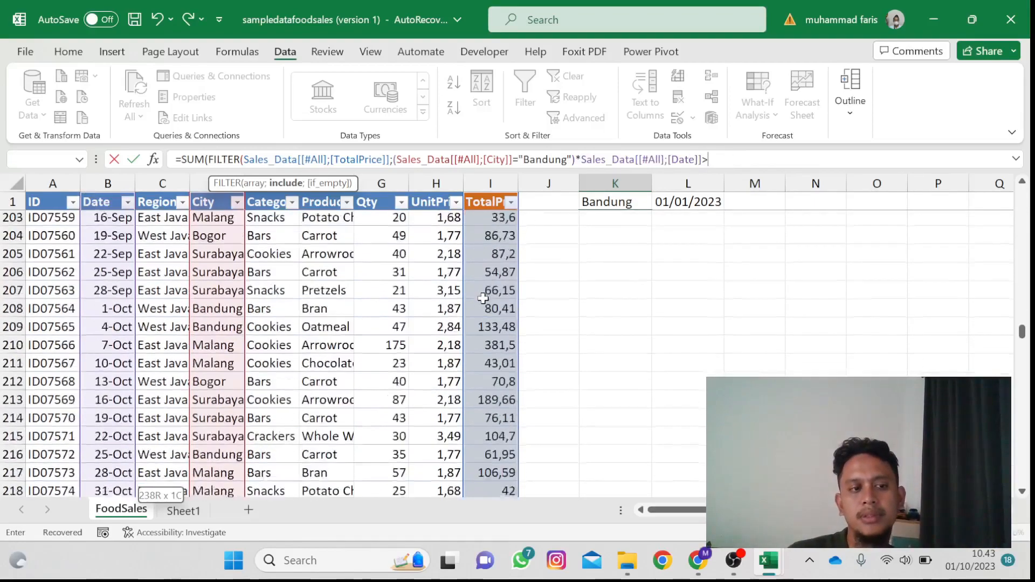
{"action": "scroll", "coordinate": [483, 298], "scroll_direction": "up", "scroll_amount": 20}
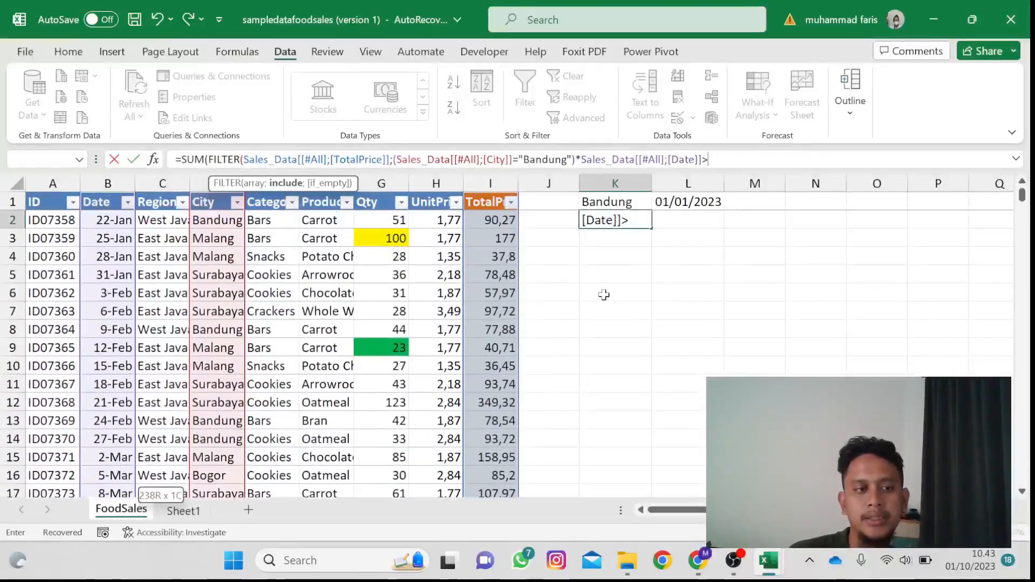
{"action": "scroll", "coordinate": [659, 256], "scroll_direction": "up", "scroll_amount": 3}
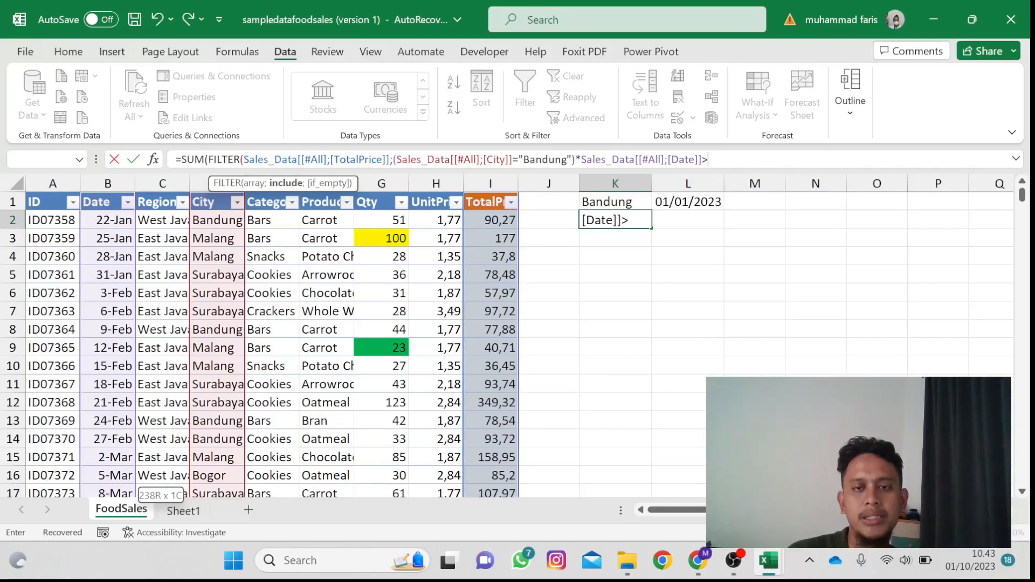
{"action": "left_click", "coordinate": [690, 201]}
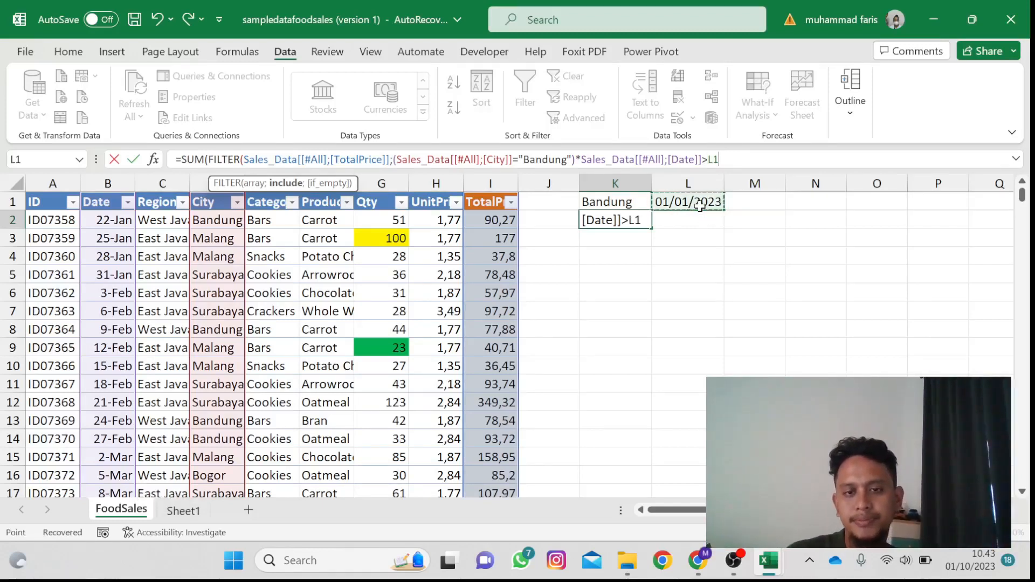
Step: Enclose K2's date condition in parentheses, close the FILTER and SUM functions, and enter the formula
{"action": "type", "text": ")"}
{"action": "left_click", "coordinate": [581, 159]}
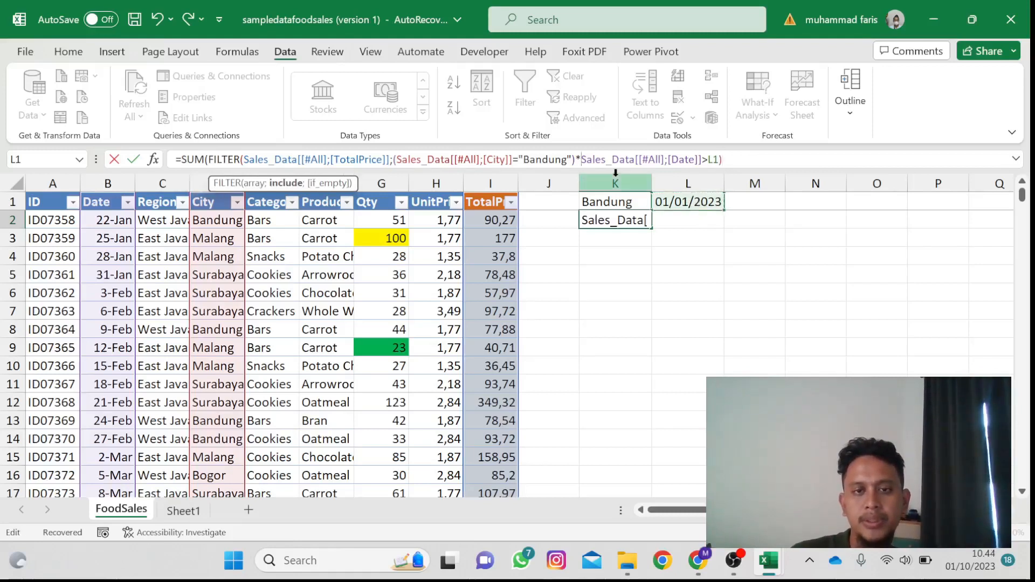
{"action": "type", "text": "("}
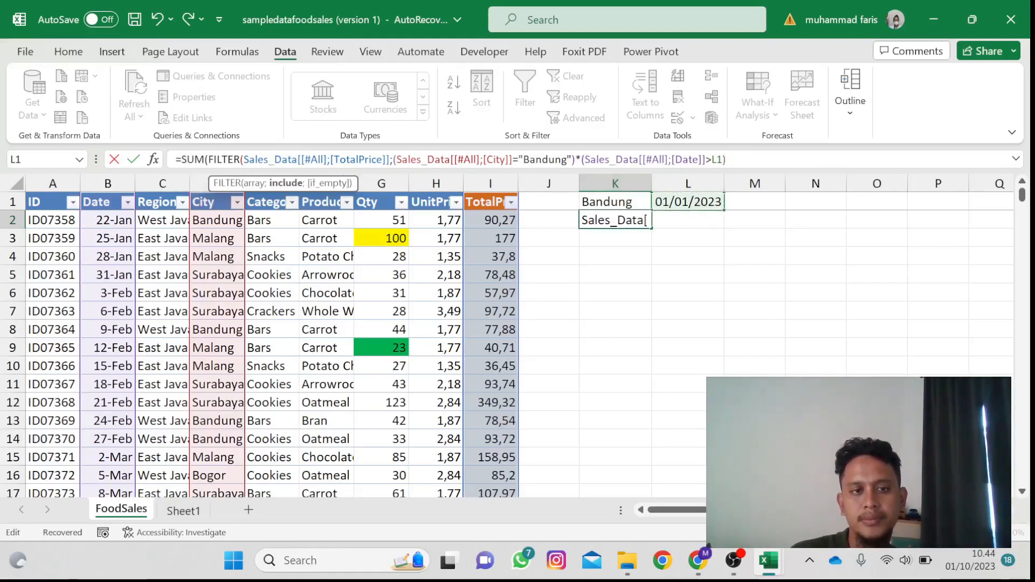
{"action": "left_click", "coordinate": [727, 160]}
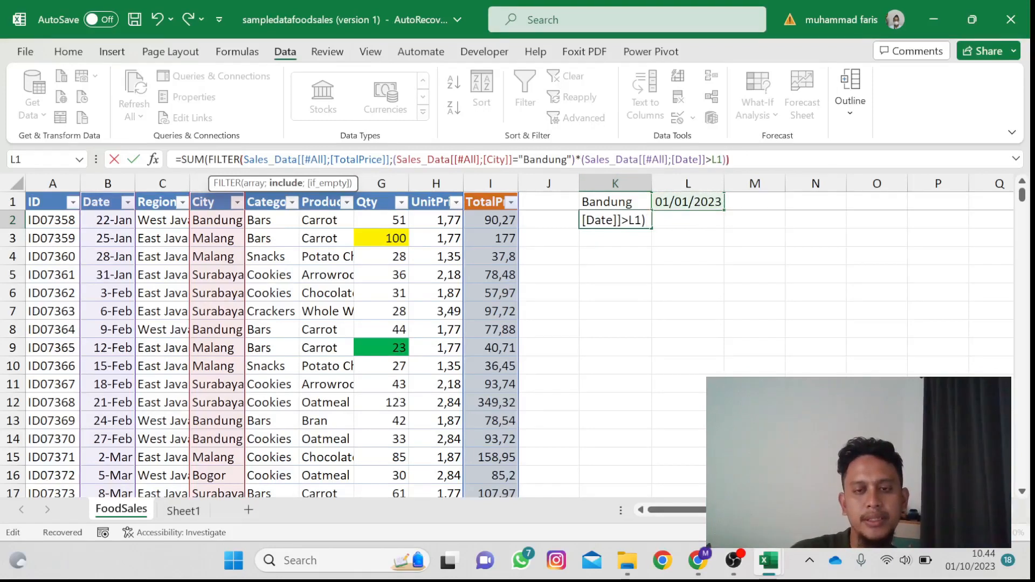
{"action": "type", "text": "))"}
{"action": "key", "text": "ctrl+Return"}
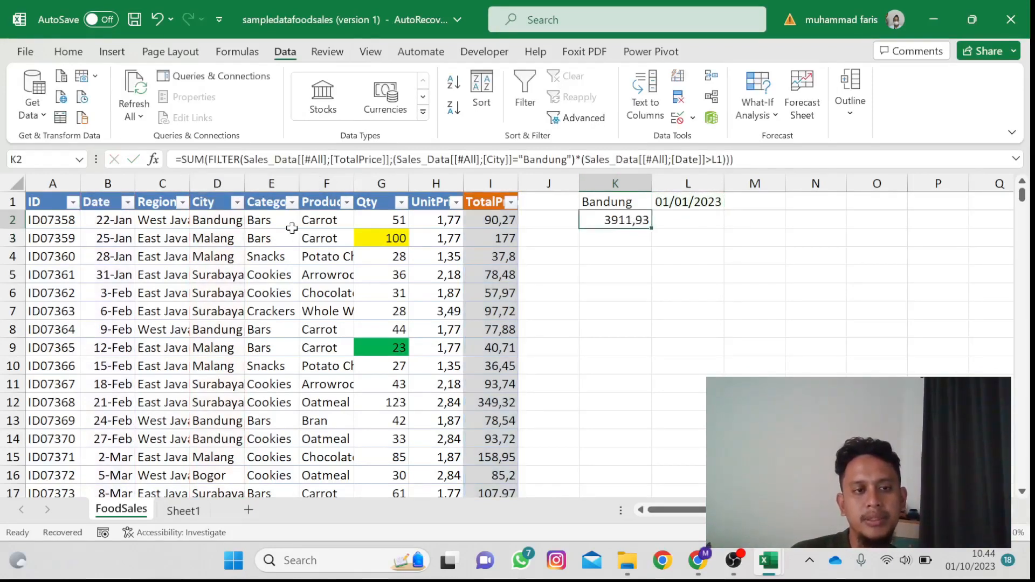
Step: Filter the table's Date column to 2023 only and select the filtered TotalPrice values
{"action": "left_click", "coordinate": [128, 203]}
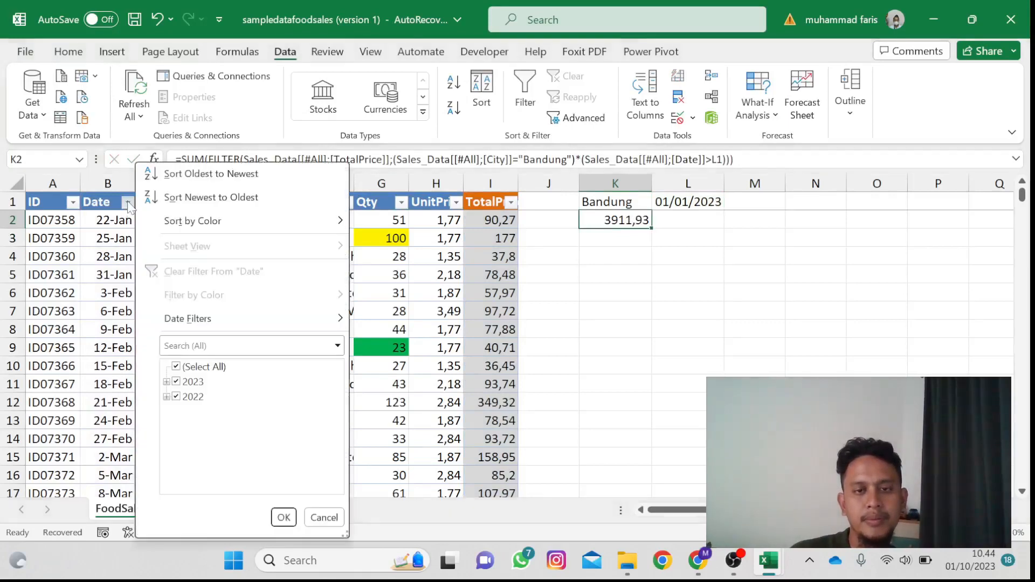
{"action": "left_click", "coordinate": [175, 367]}
{"action": "left_click", "coordinate": [176, 382]}
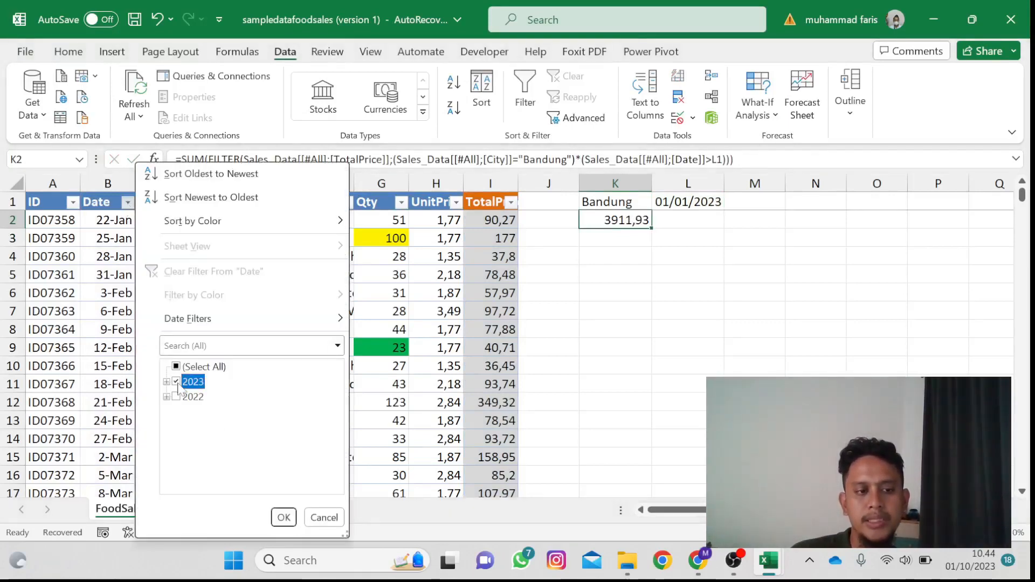
{"action": "left_click", "coordinate": [284, 518]}
{"action": "left_click", "coordinate": [487, 225]}
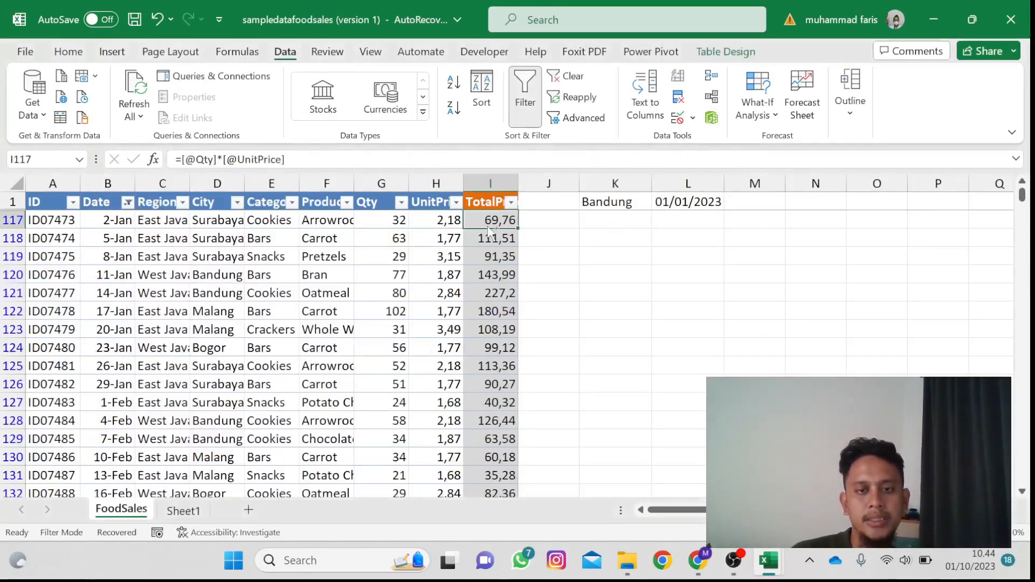
{"action": "key", "text": "ctrl+shift+Down"}
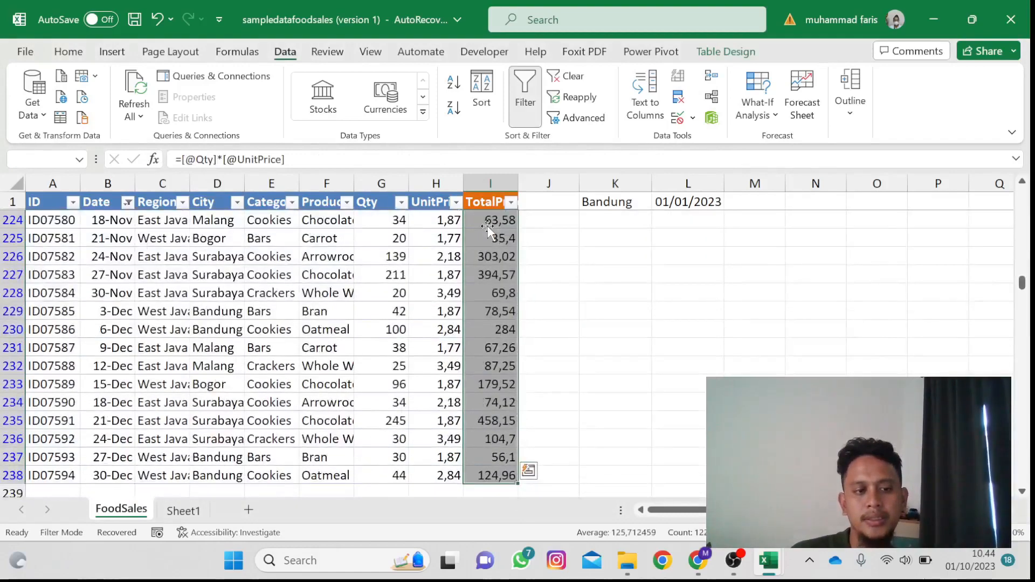
Step: Filter the table's City column to Bandung only
{"action": "scroll", "coordinate": [335, 226], "scroll_direction": "up", "scroll_amount": 16}
{"action": "left_click", "coordinate": [178, 272]}
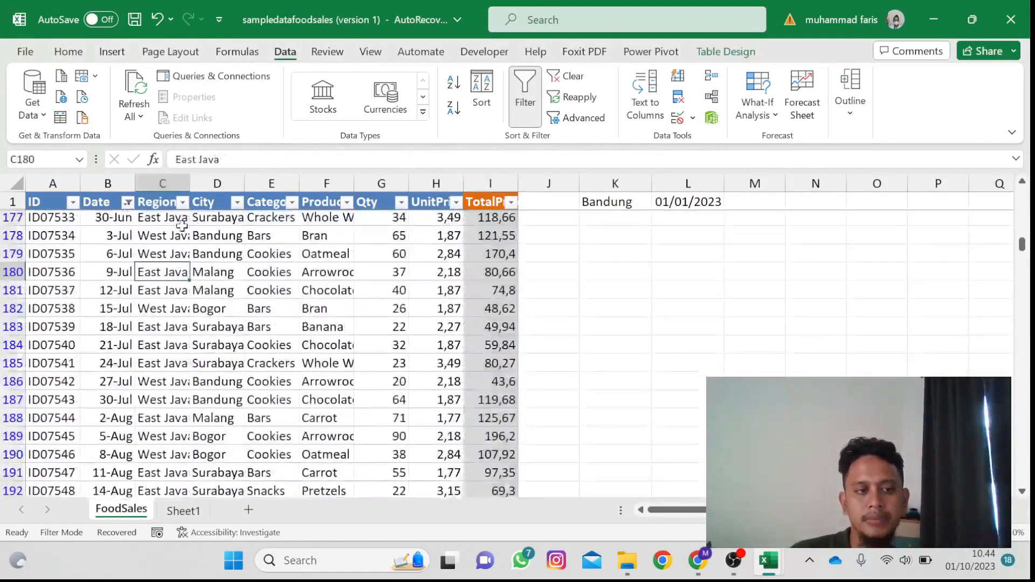
{"action": "left_click", "coordinate": [237, 201]}
{"action": "left_click", "coordinate": [85, 367]}
{"action": "left_click", "coordinate": [82, 382]}
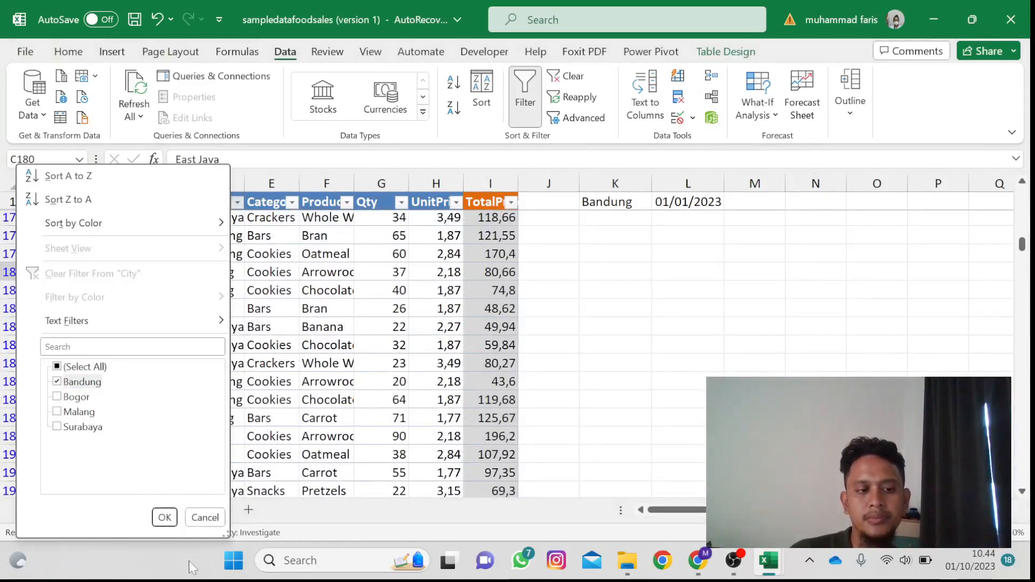
{"action": "left_click", "coordinate": [165, 518]}
Step: Select all TotalPrice values of the filtered Bandung rows to check their total against K2's formula
{"action": "left_click", "coordinate": [508, 218]}
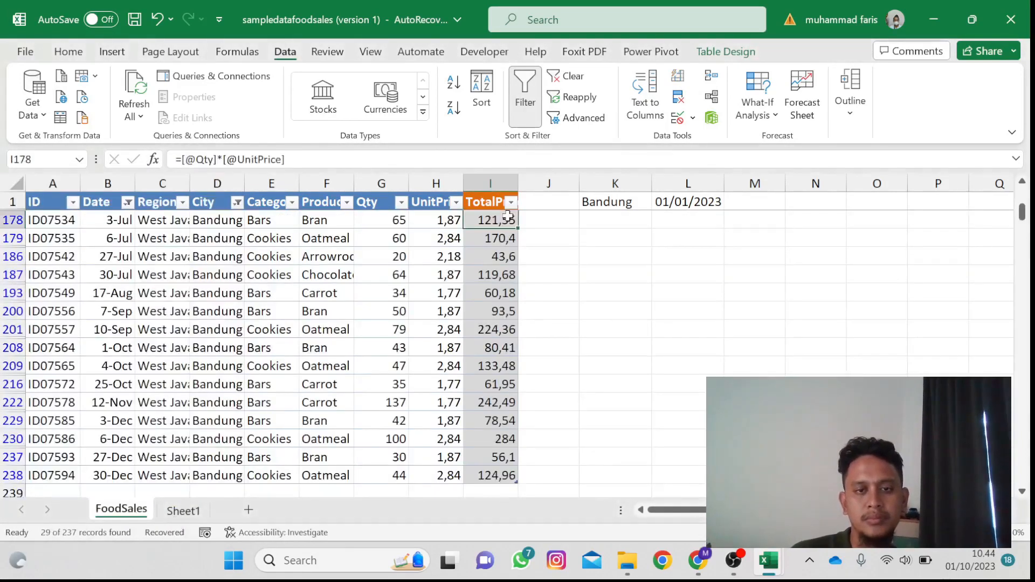
{"action": "key", "text": "ctrl+Up"}
{"action": "key", "text": "Down"}
{"action": "key", "text": "ctrl+shift+Down"}
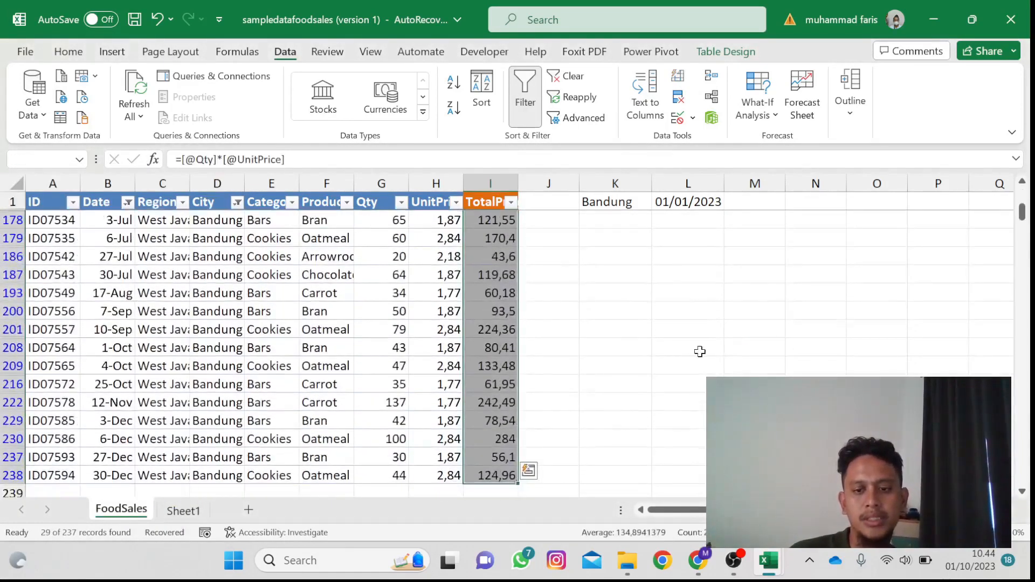
{"action": "scroll", "coordinate": [700, 352], "scroll_direction": "up", "scroll_amount": 5}
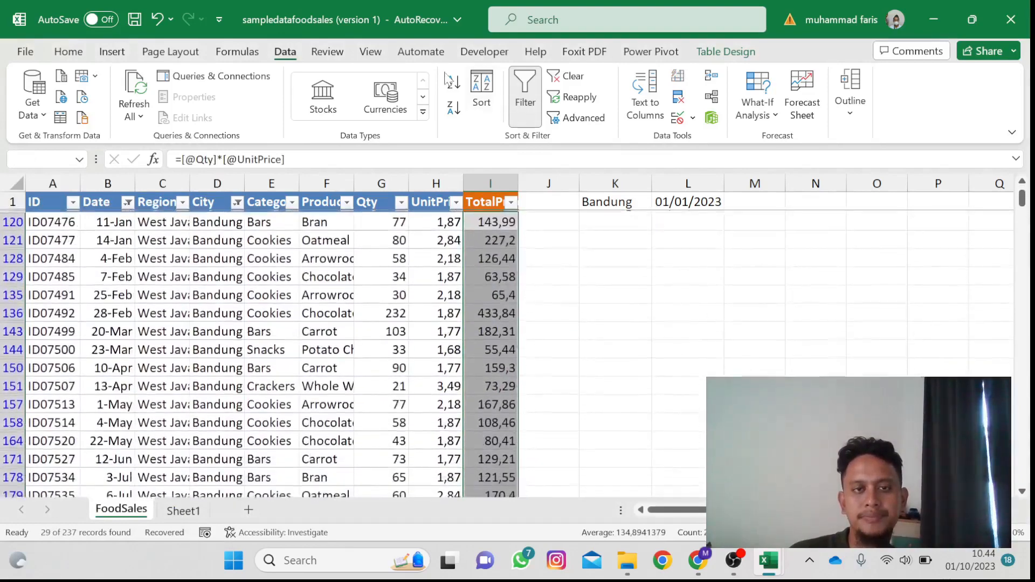
Step: Clear all filters from the table and return to the formula cell K2
{"action": "left_click", "coordinate": [566, 76]}
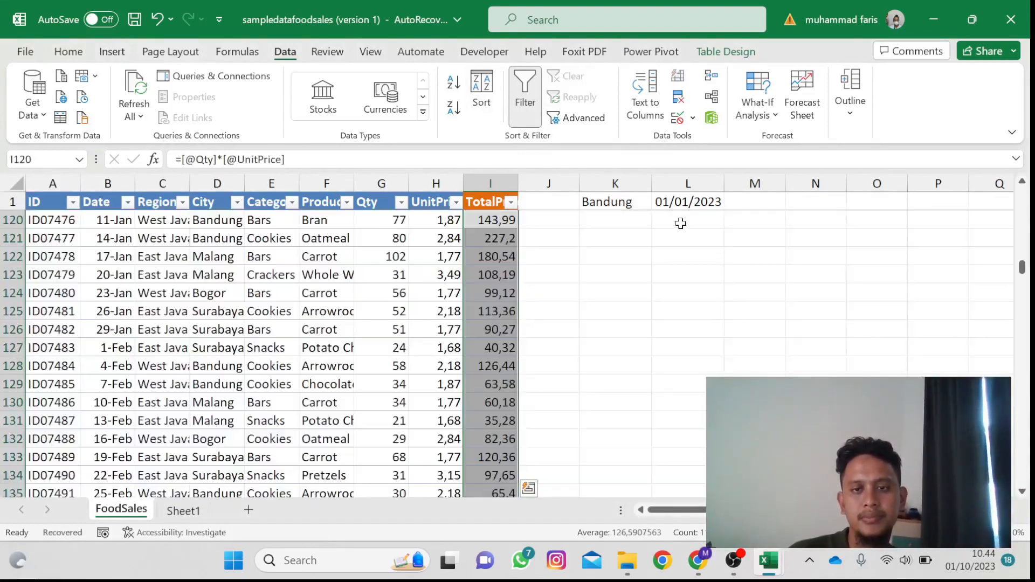
{"action": "left_click", "coordinate": [638, 202]}
{"action": "key", "text": "Down"}
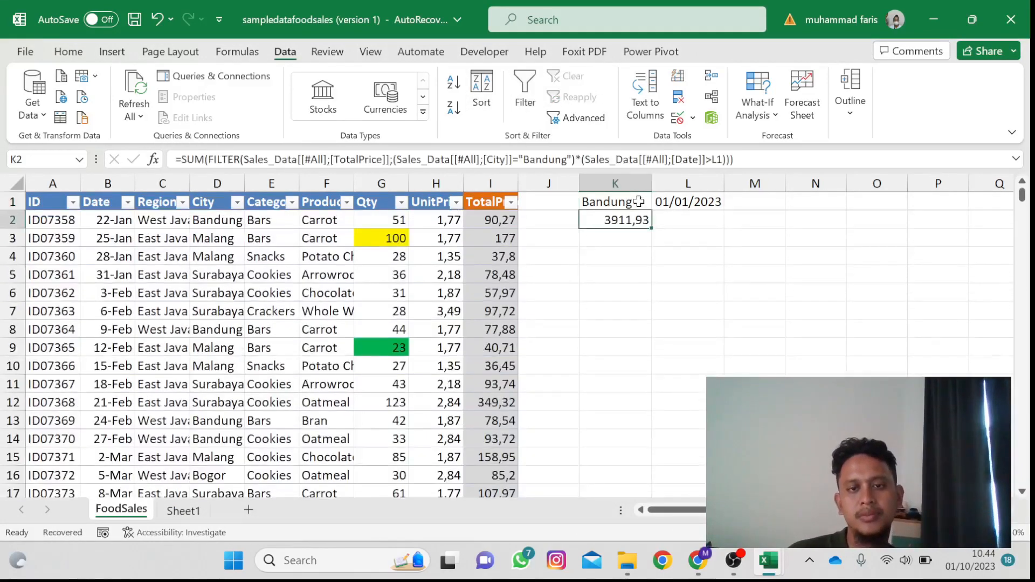